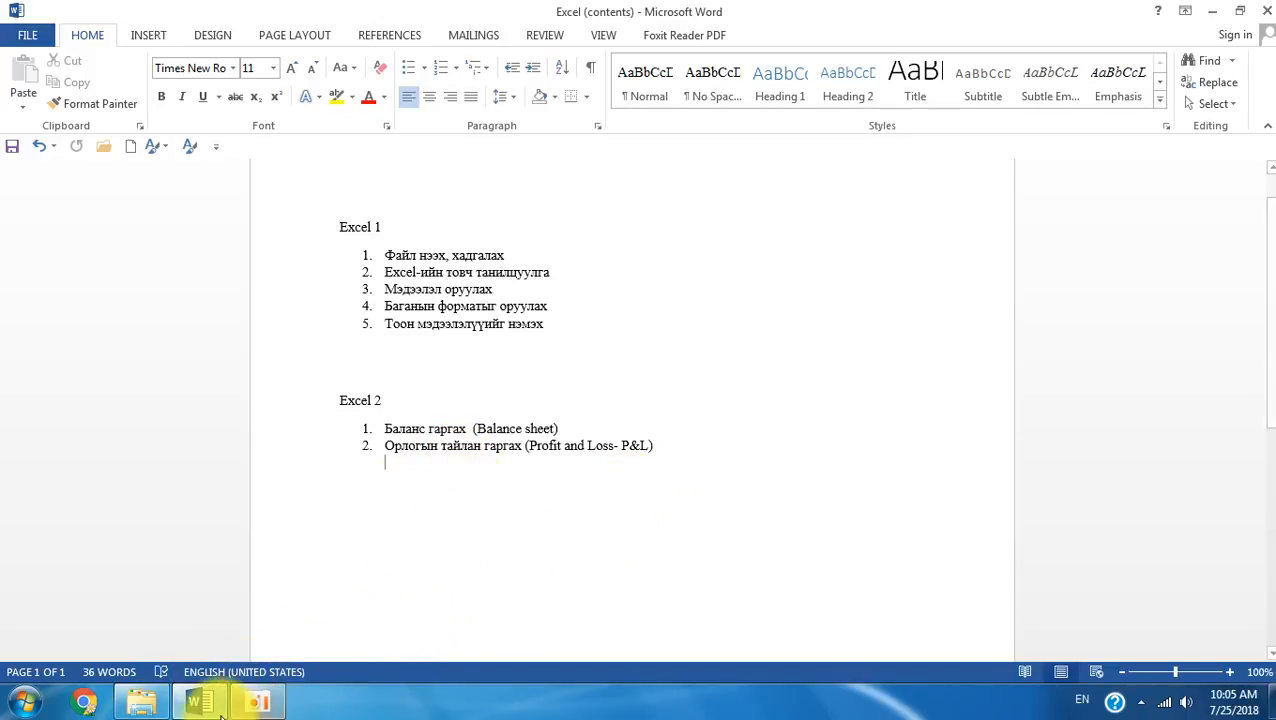
- Open the workbook "24 07 18" from the Excel training folder
left_click(139, 705)
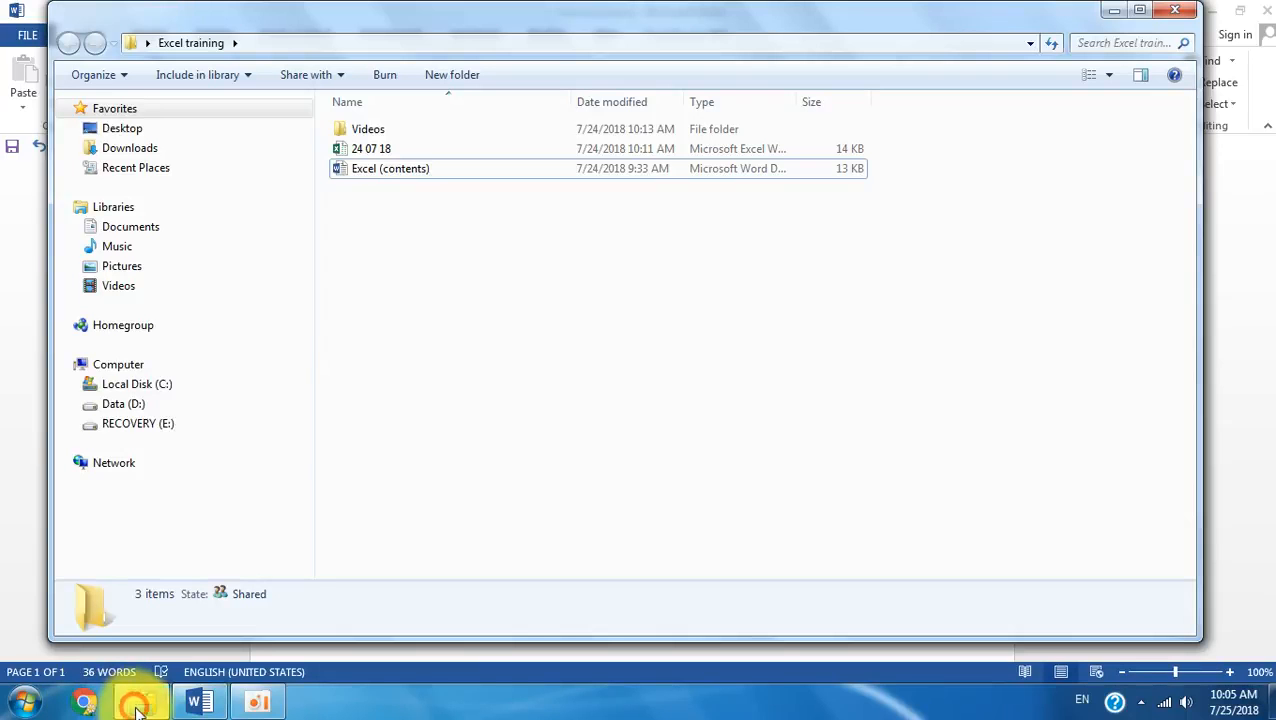
left_click(370, 150)
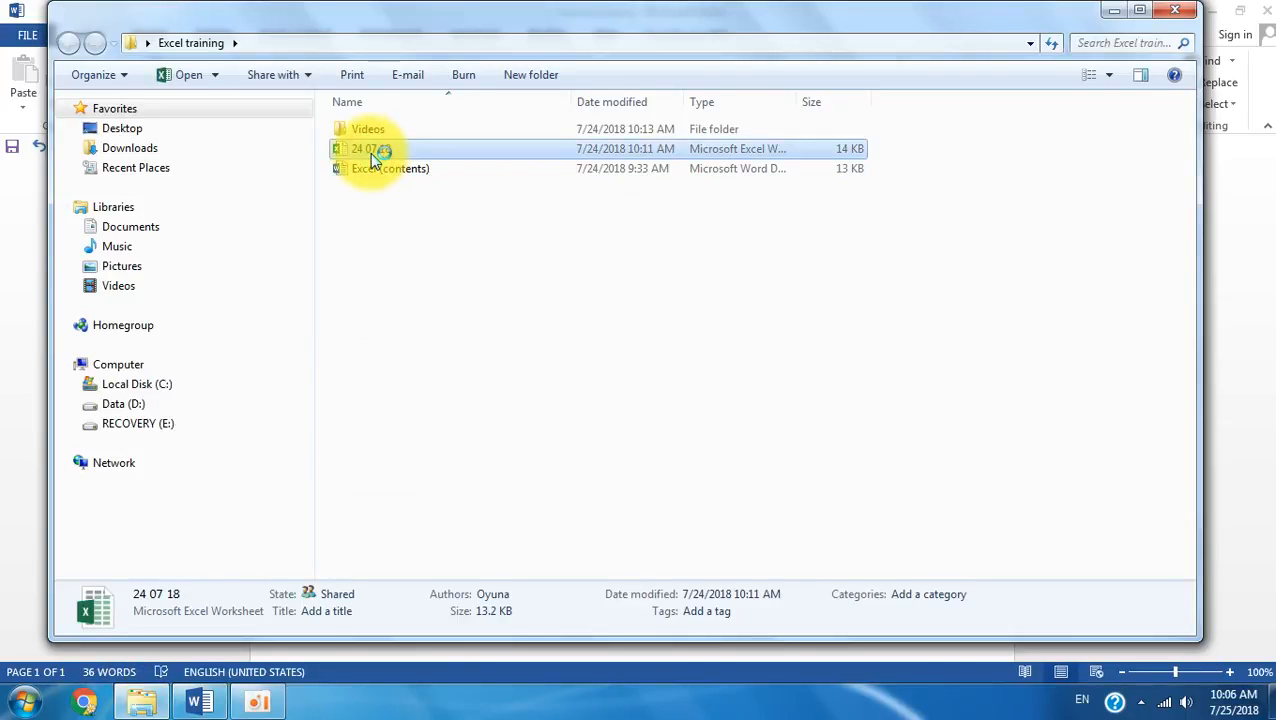
double_click(372, 152)
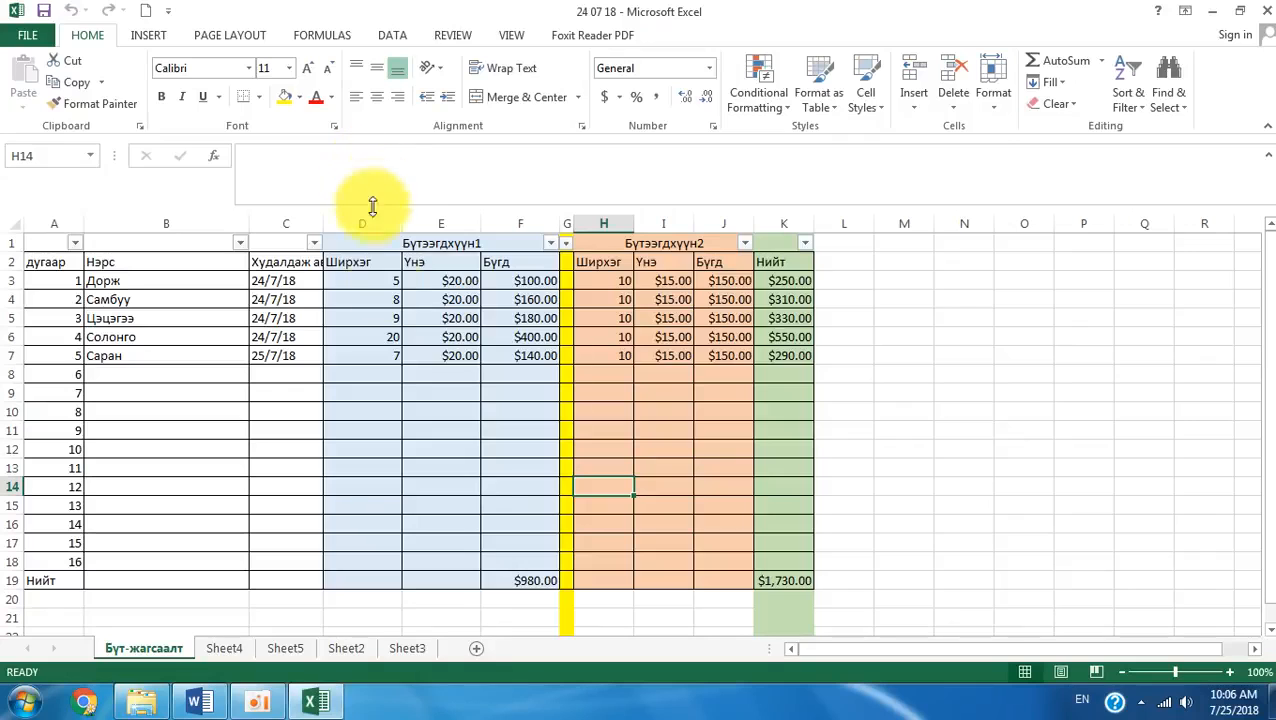
- Save a copy of the workbook as "25 07 18" in the Excel training folder and check that folder's files
left_click(27, 36)
left_click(41, 225)
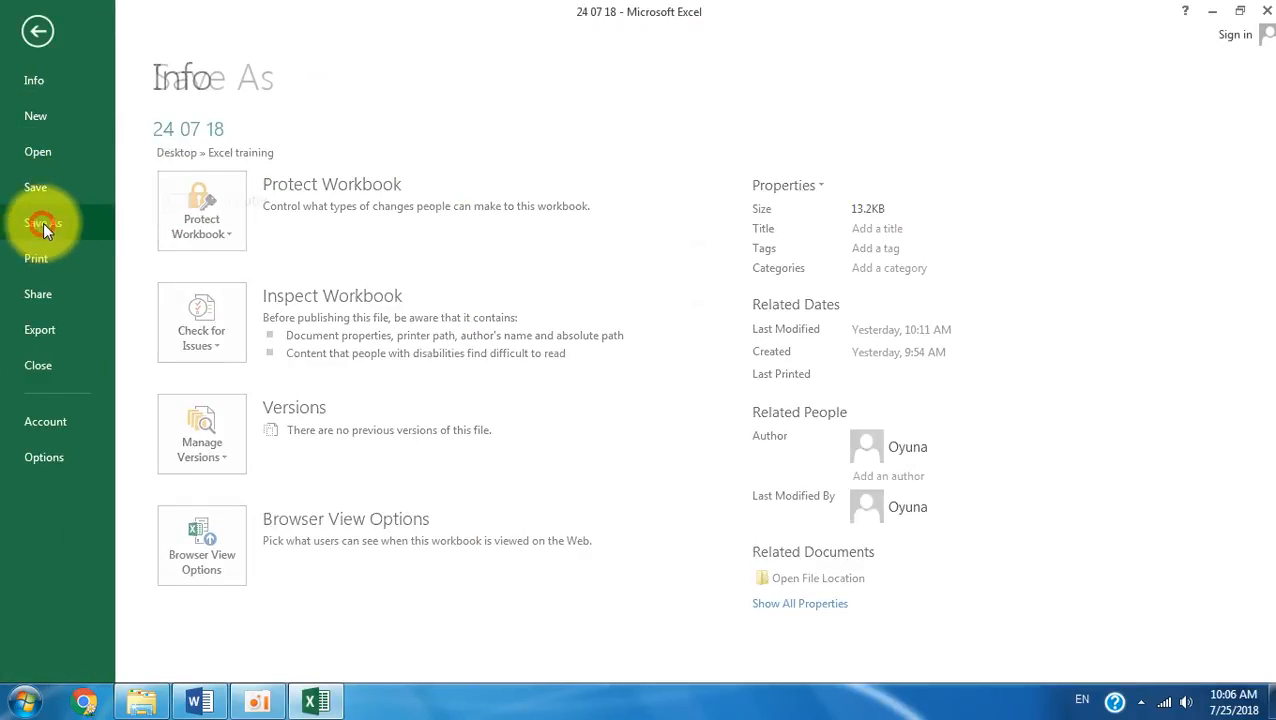
left_click(503, 212)
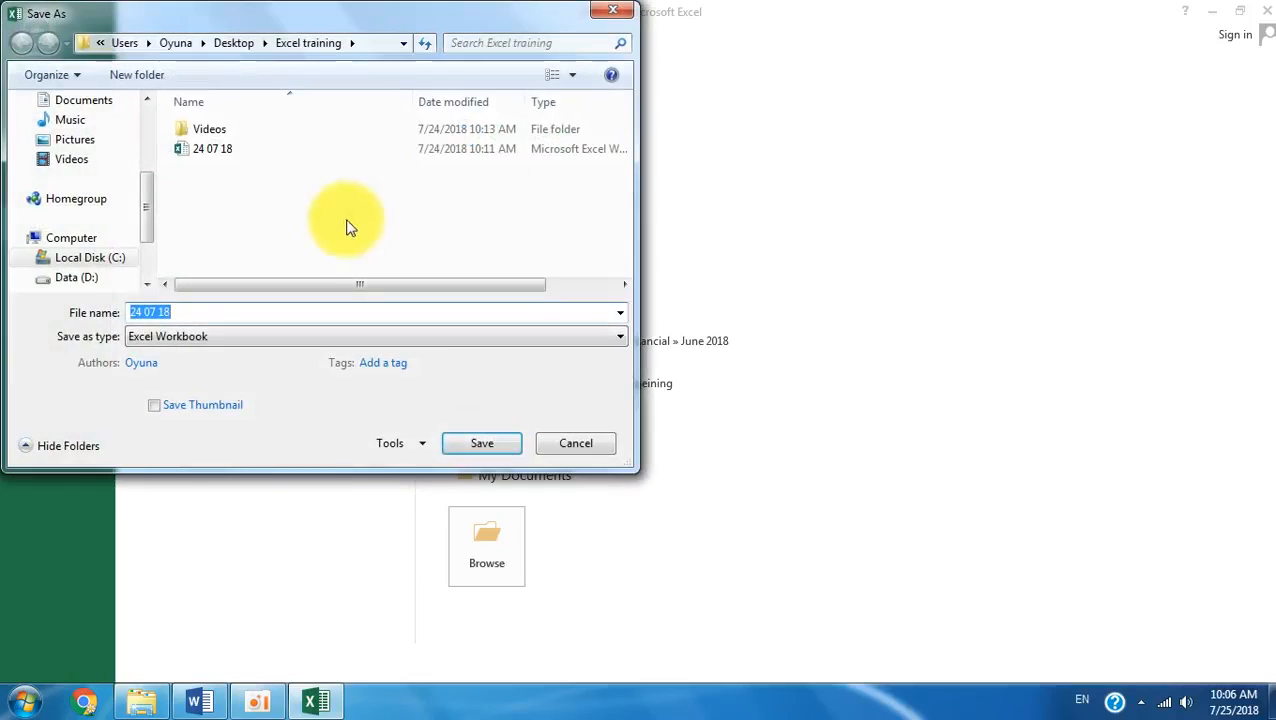
left_click(153, 312)
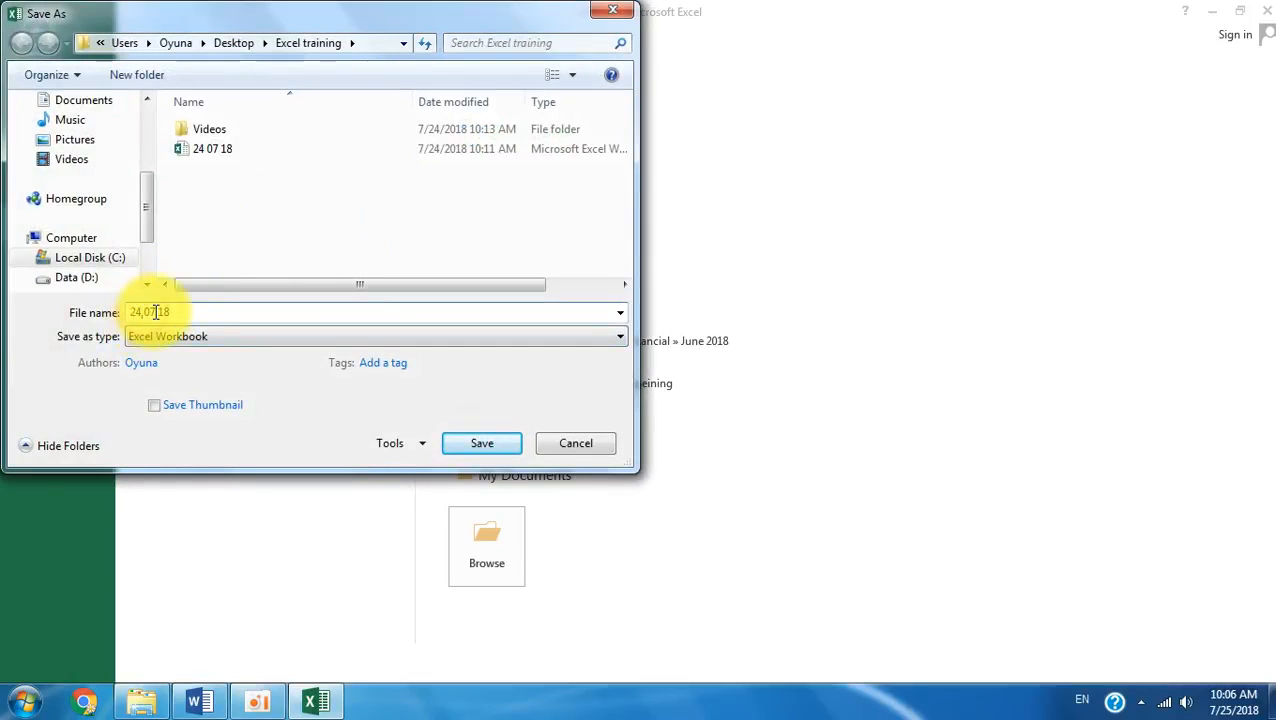
key("BackSpace")
type("5")
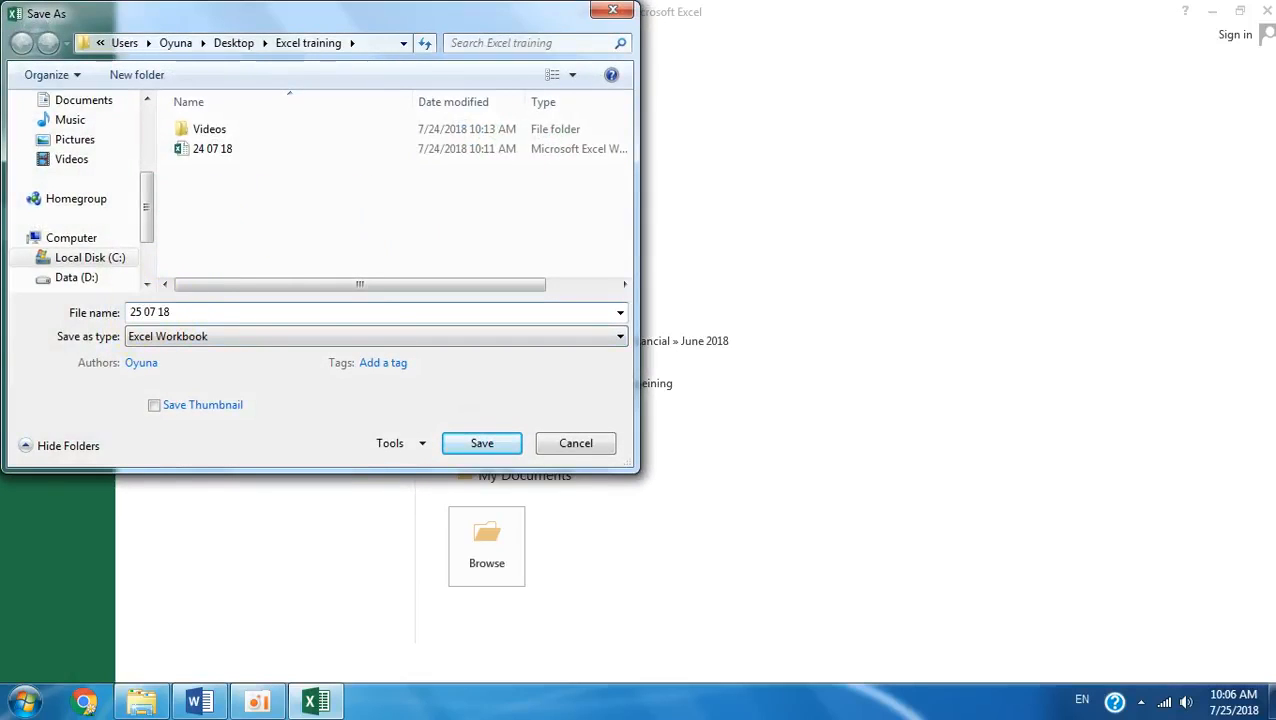
left_click(476, 438)
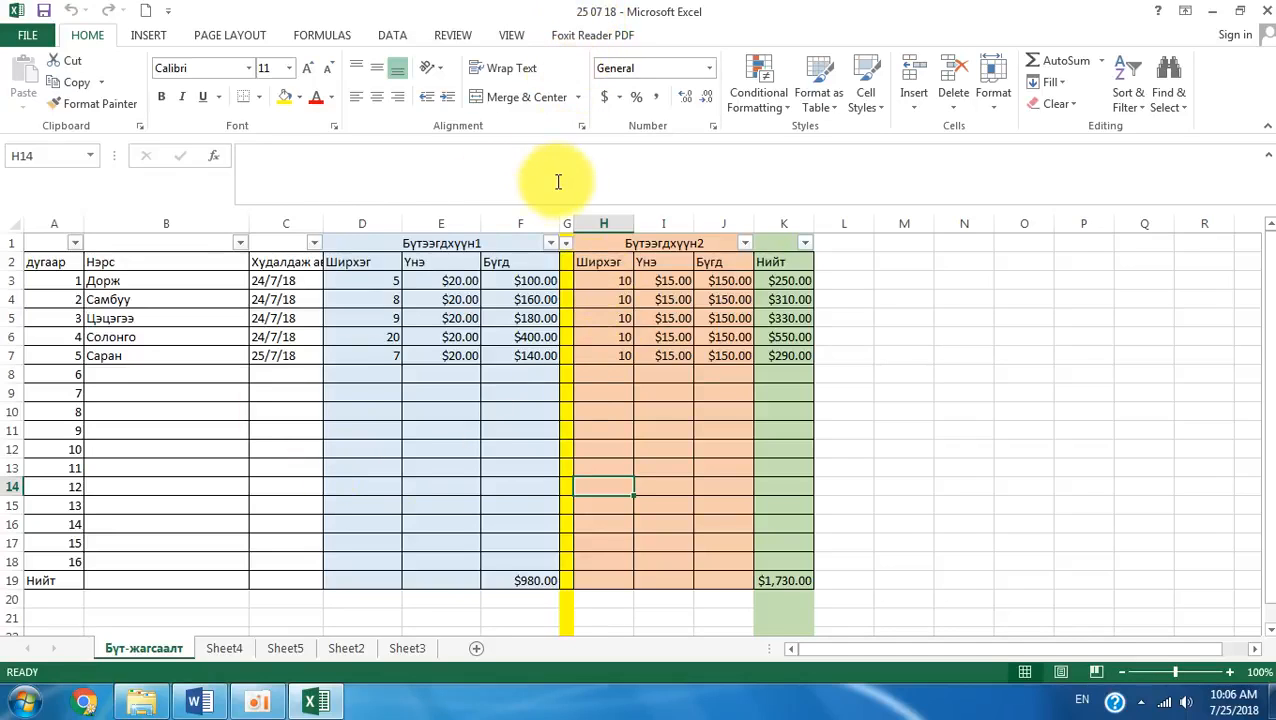
left_click(141, 701)
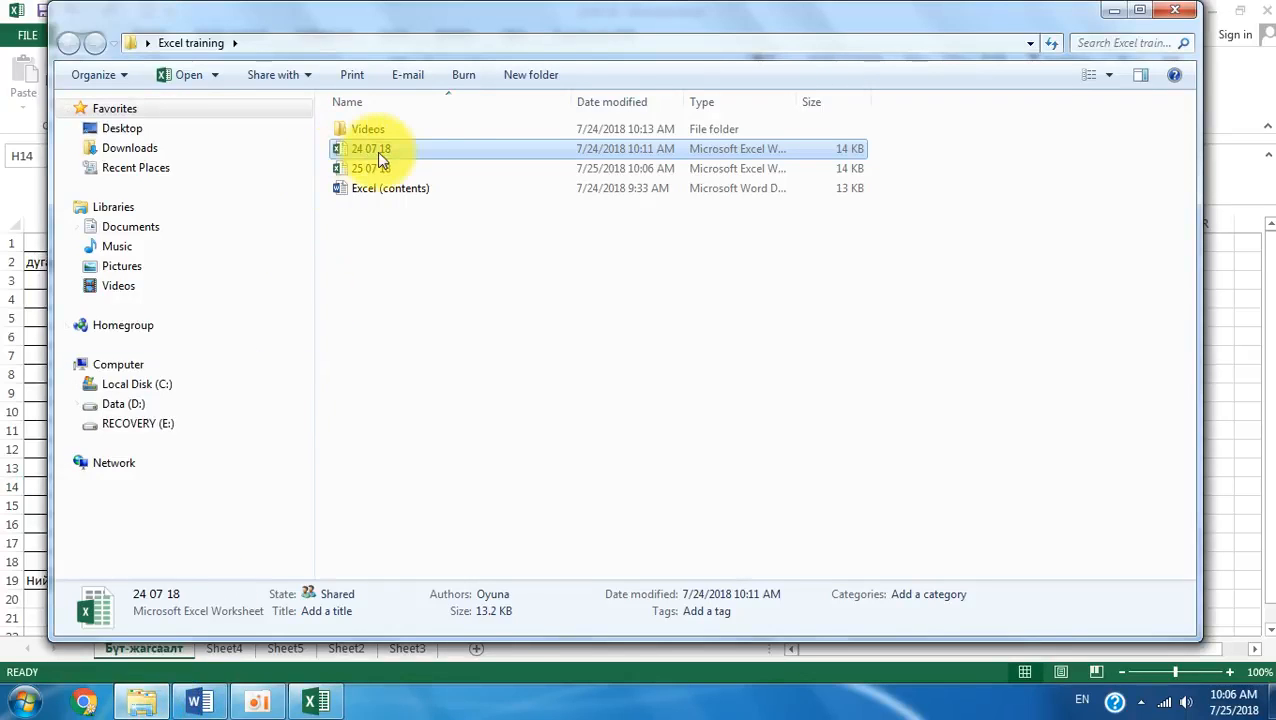
left_click(38, 547)
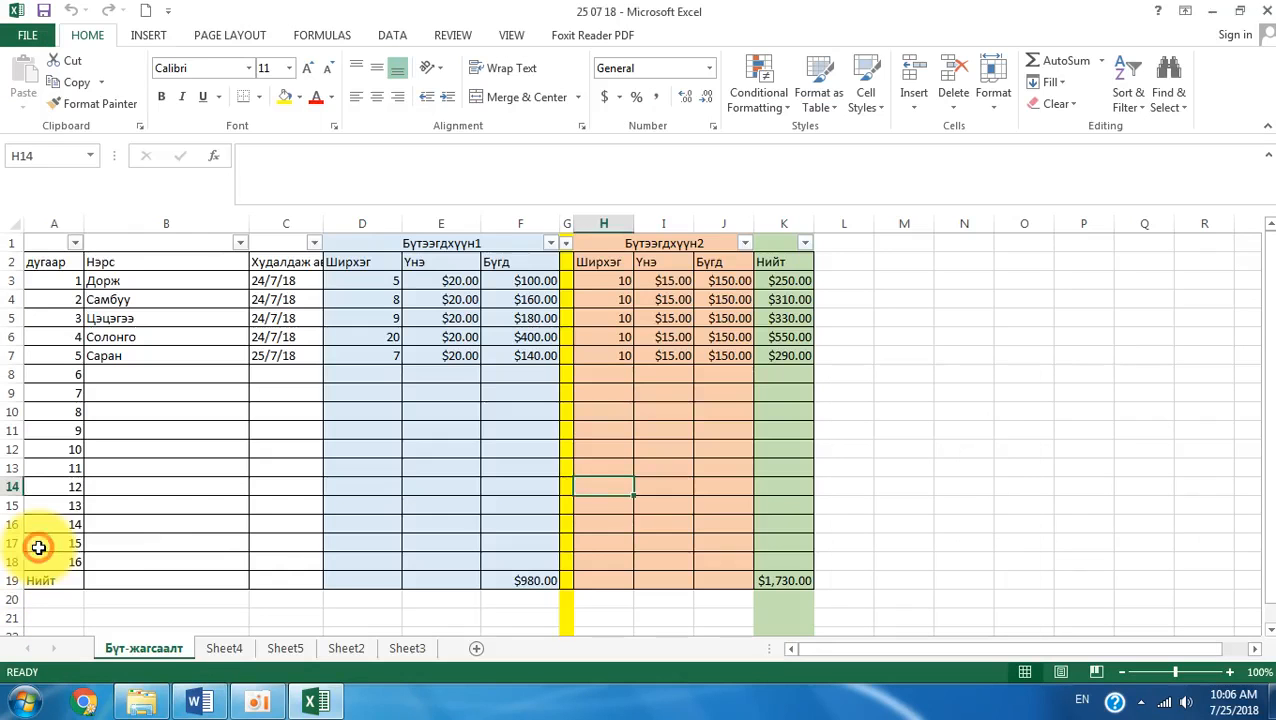
- Rename the "Бүт-жагсаалт" worksheet as "Sales"
right_click(155, 648)
left_click(205, 475)
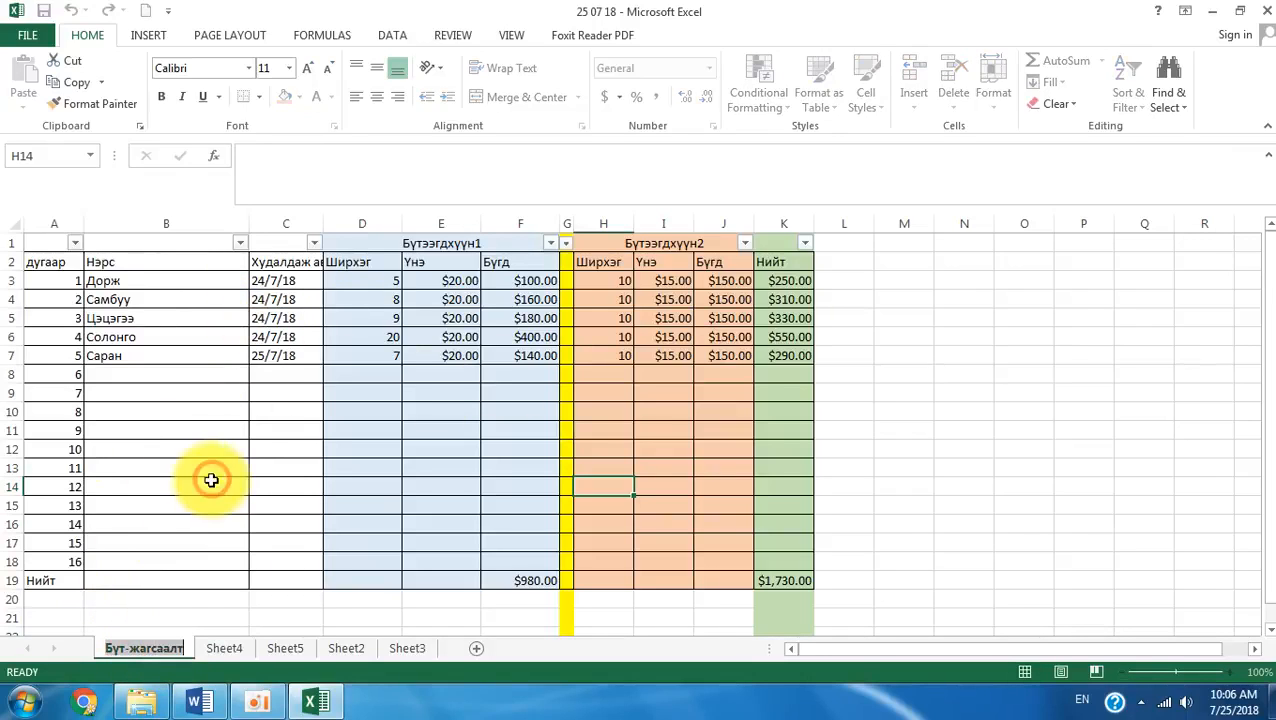
type("Sales")
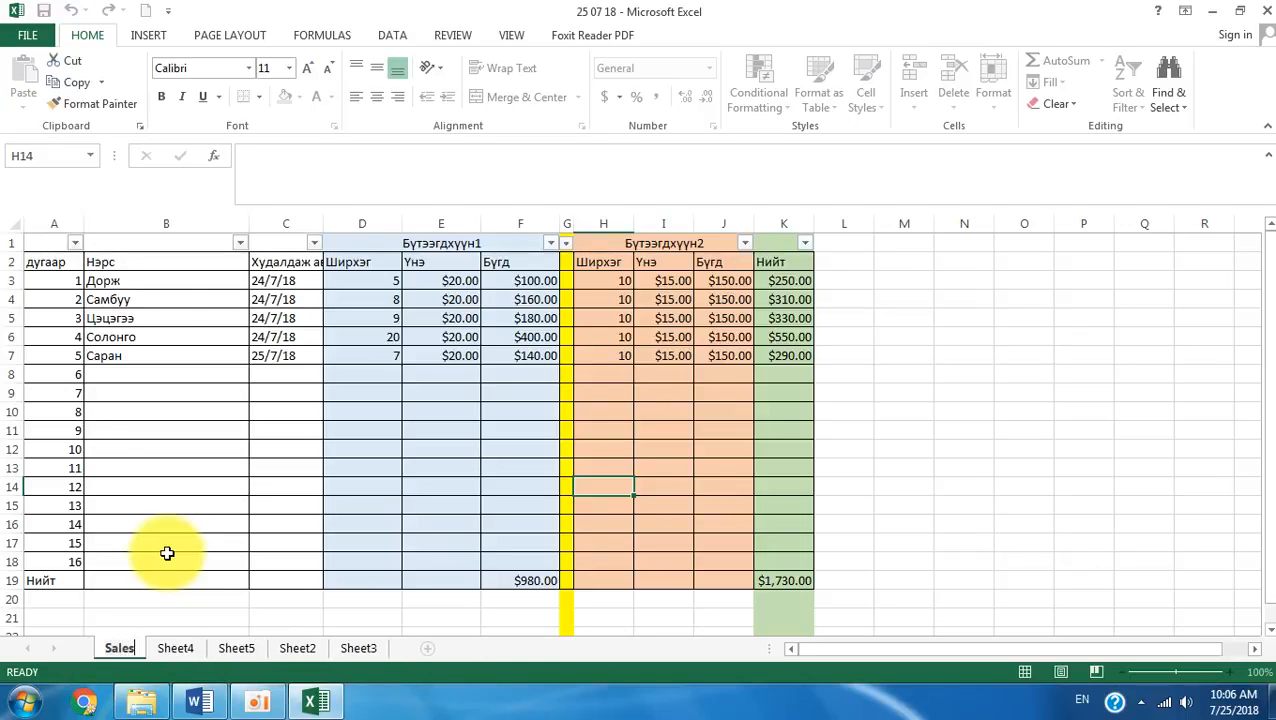
key("Return")
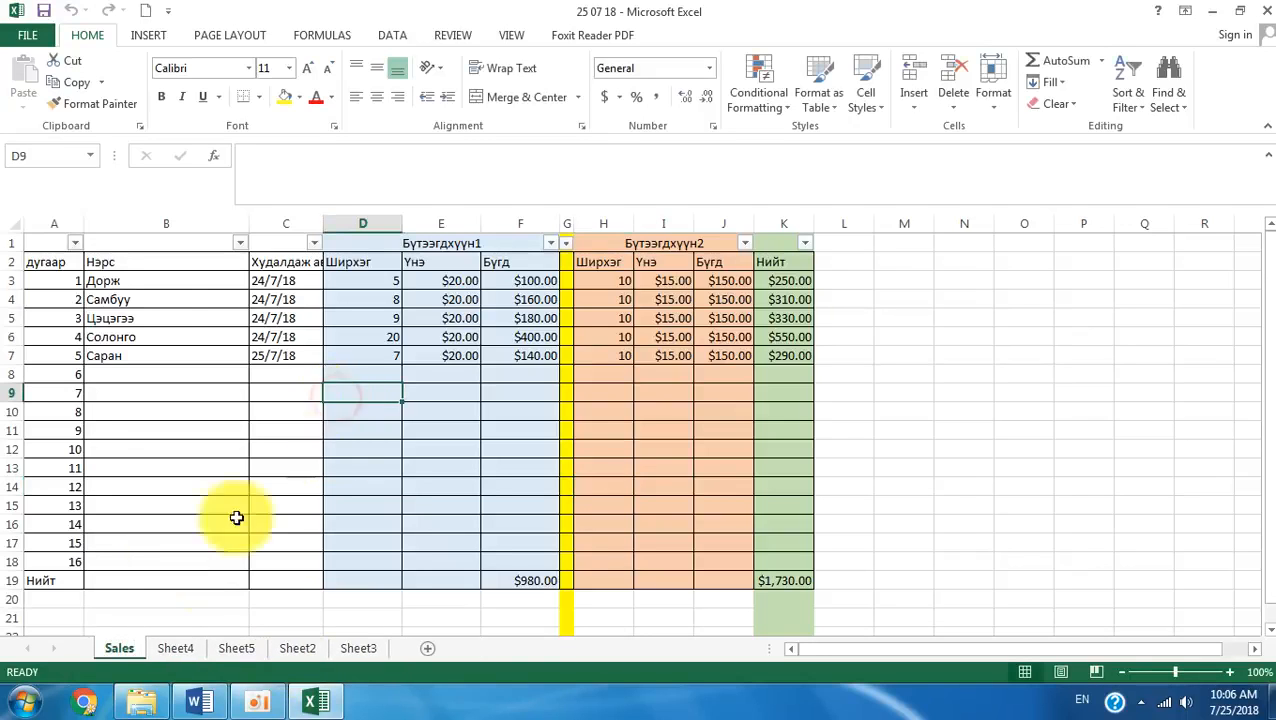
- Rename the Sheet4 worksheet as "Personal Financials"
left_click(176, 648)
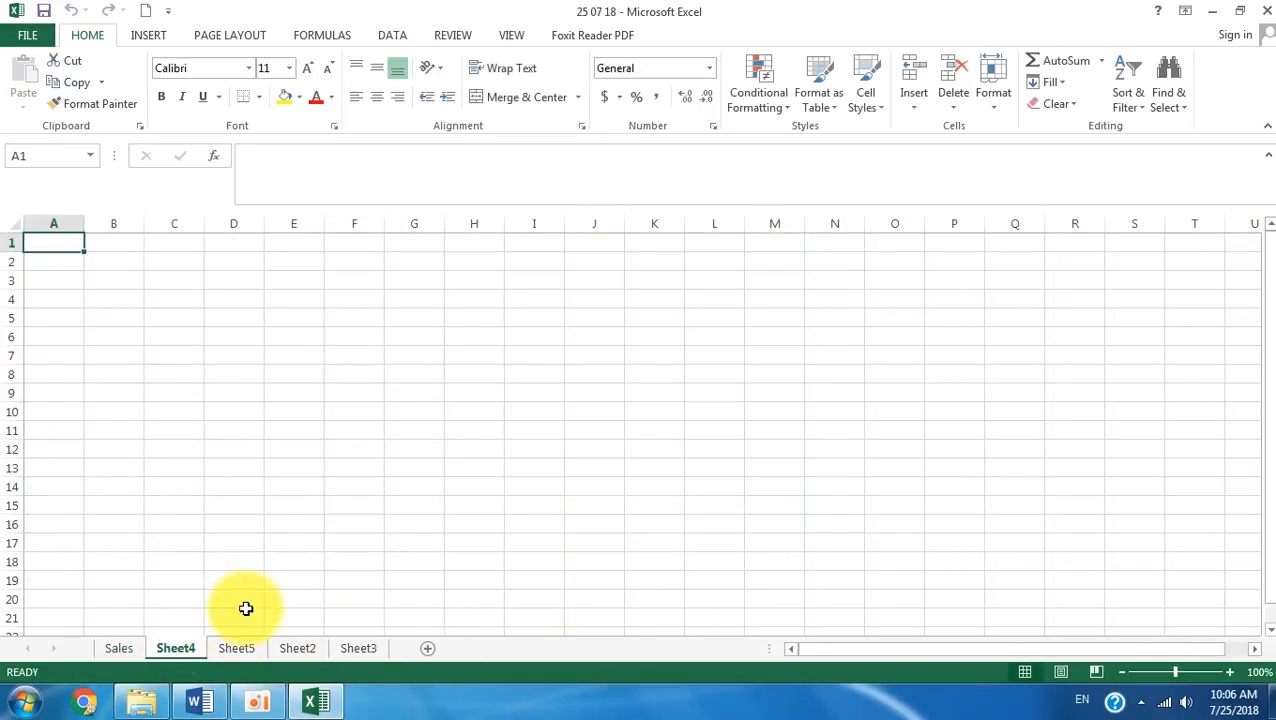
right_click(176, 648)
left_click(246, 496)
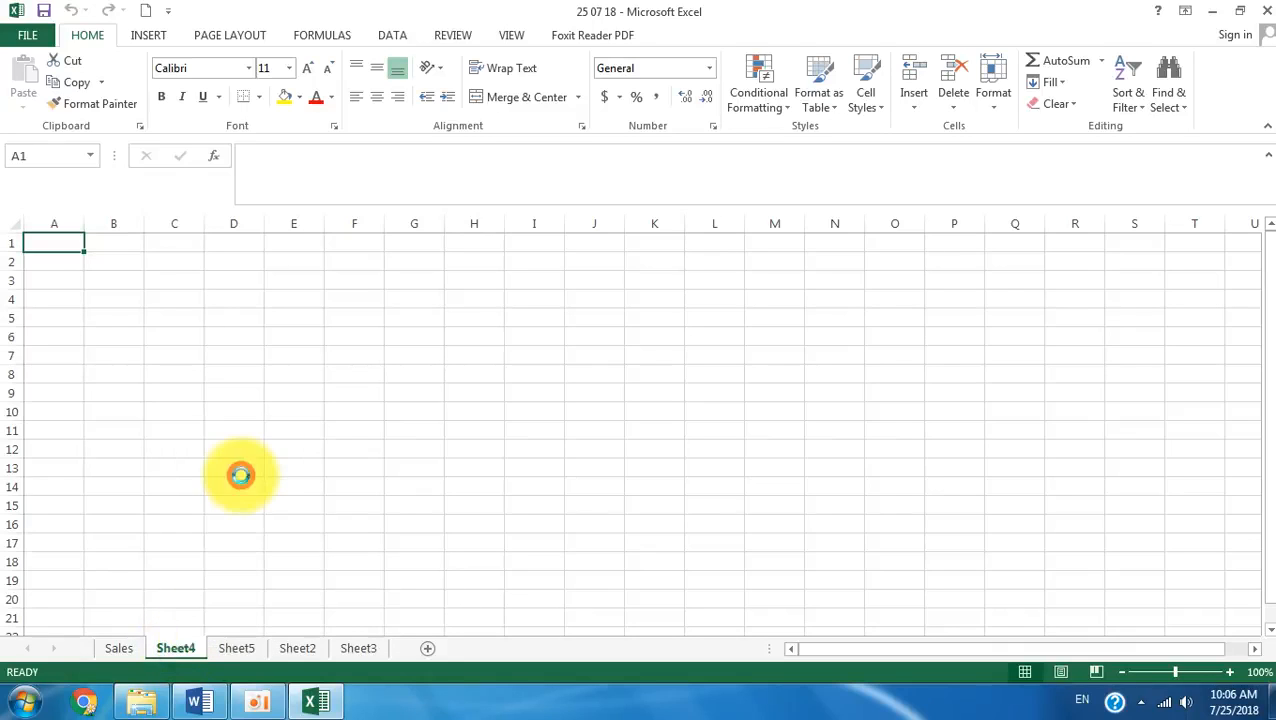
type("Pe")
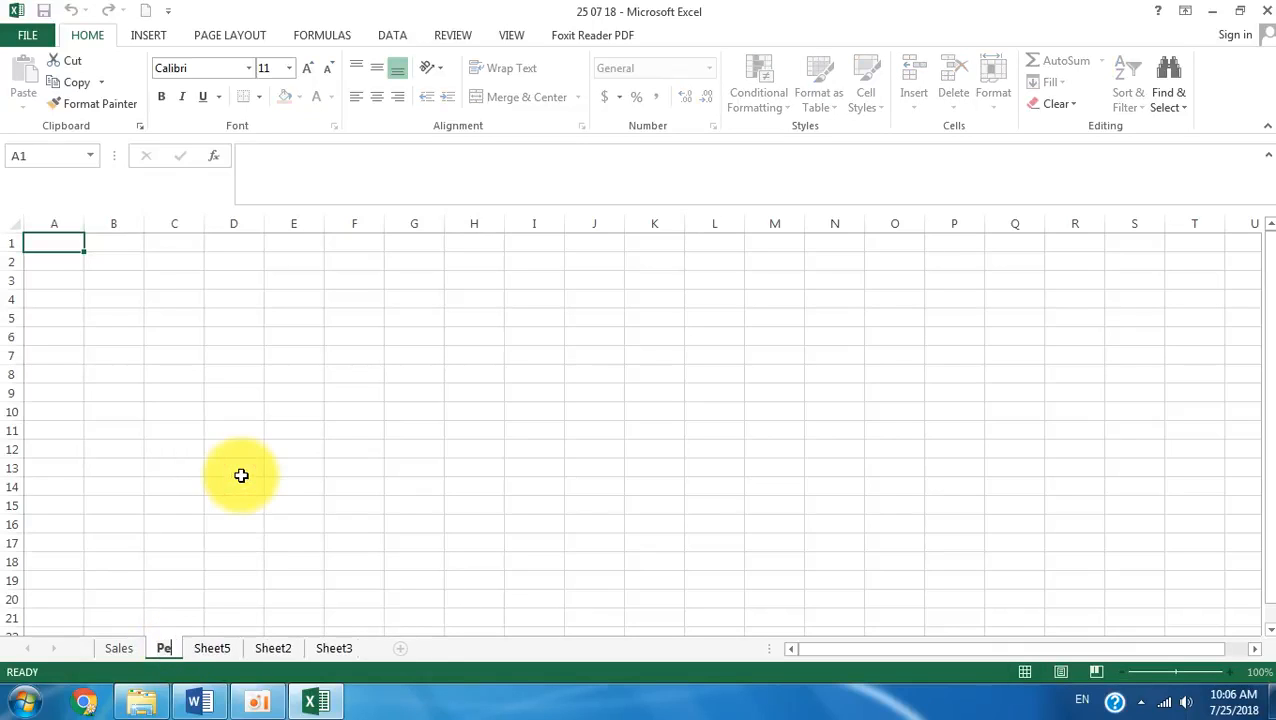
type("rsona")
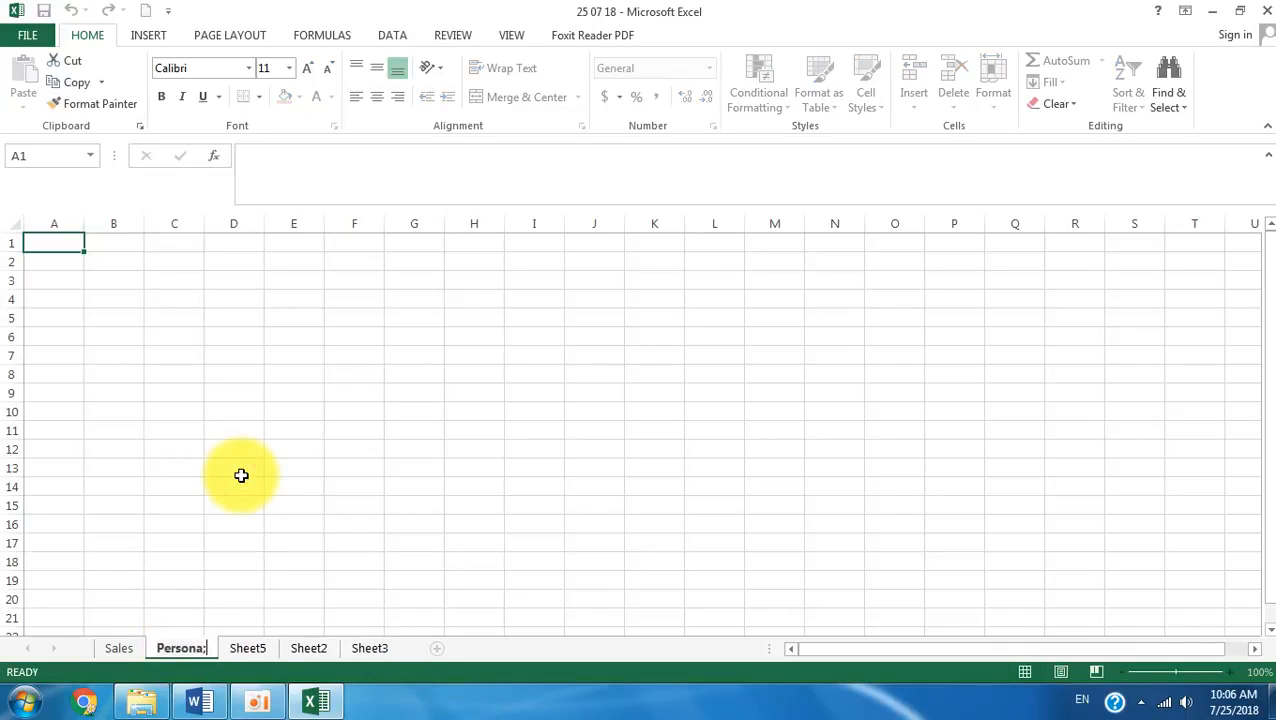
type("l ")
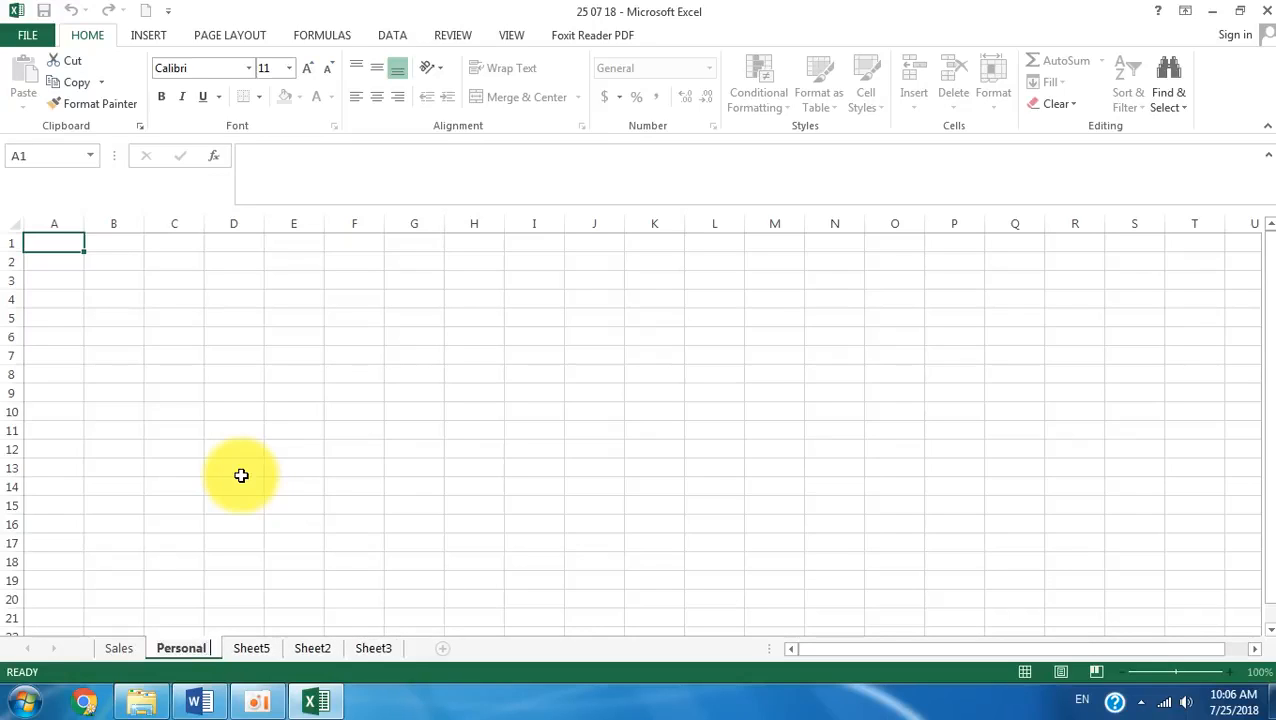
type("Financial")
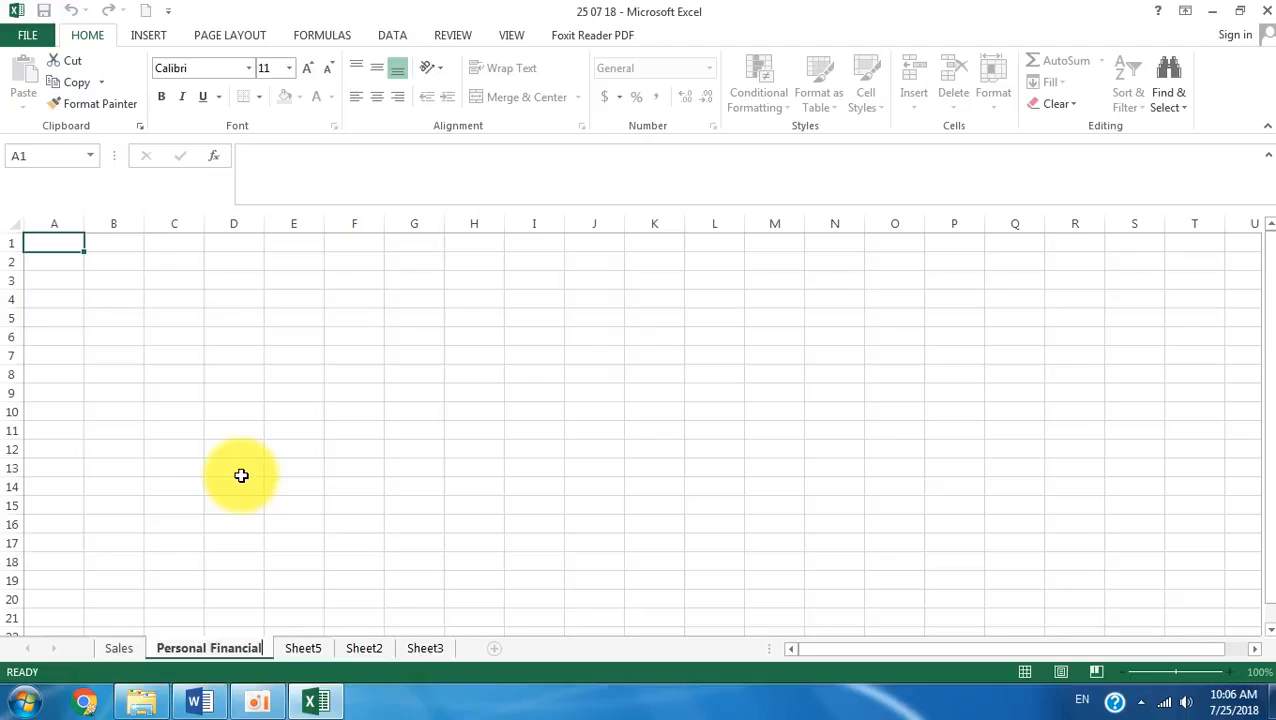
key("Return")
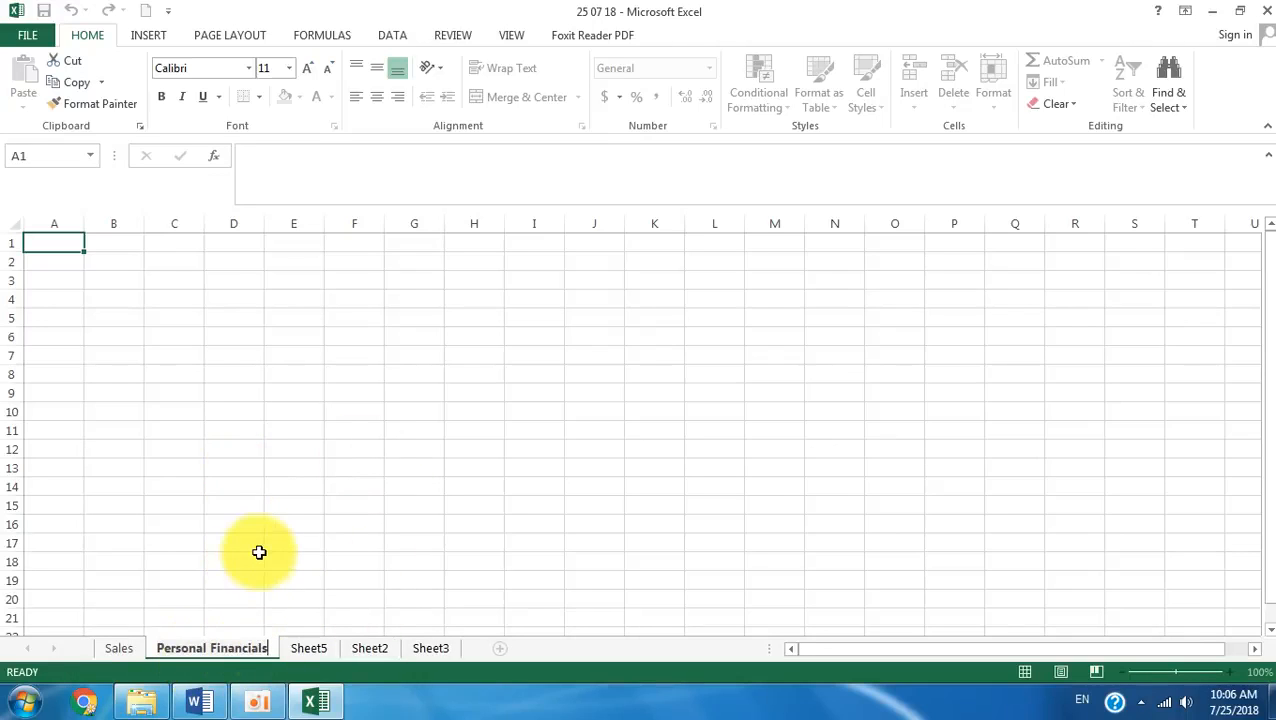
left_click_drag(285, 543, 280, 526)
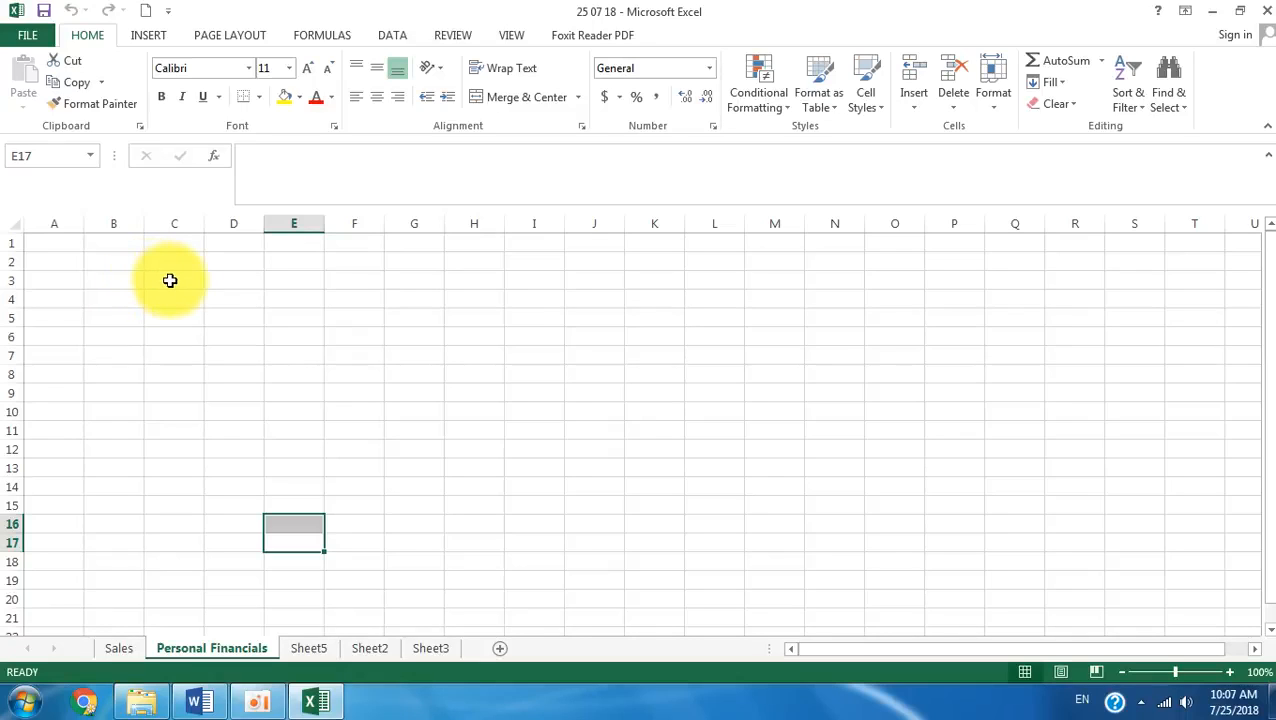
- Enter the heading "Assets" with a capital A in cell C3 of the Personal Financials sheet
left_click(169, 280)
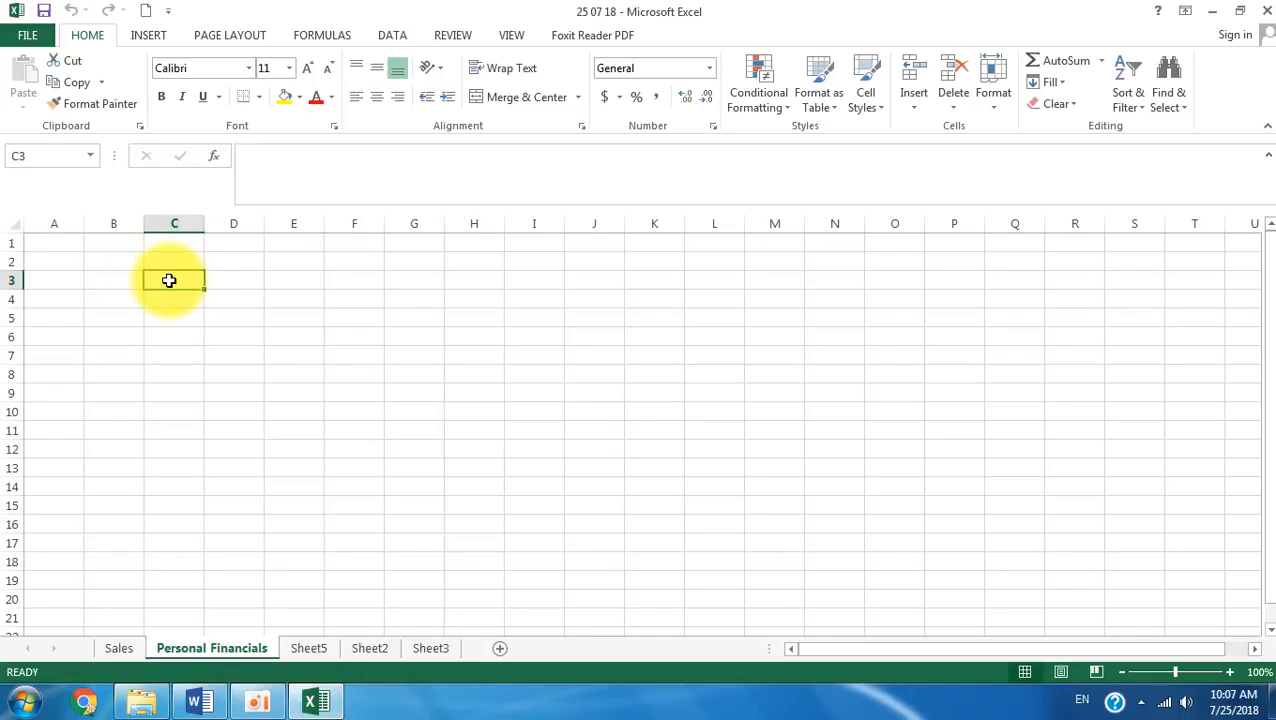
type("assets")
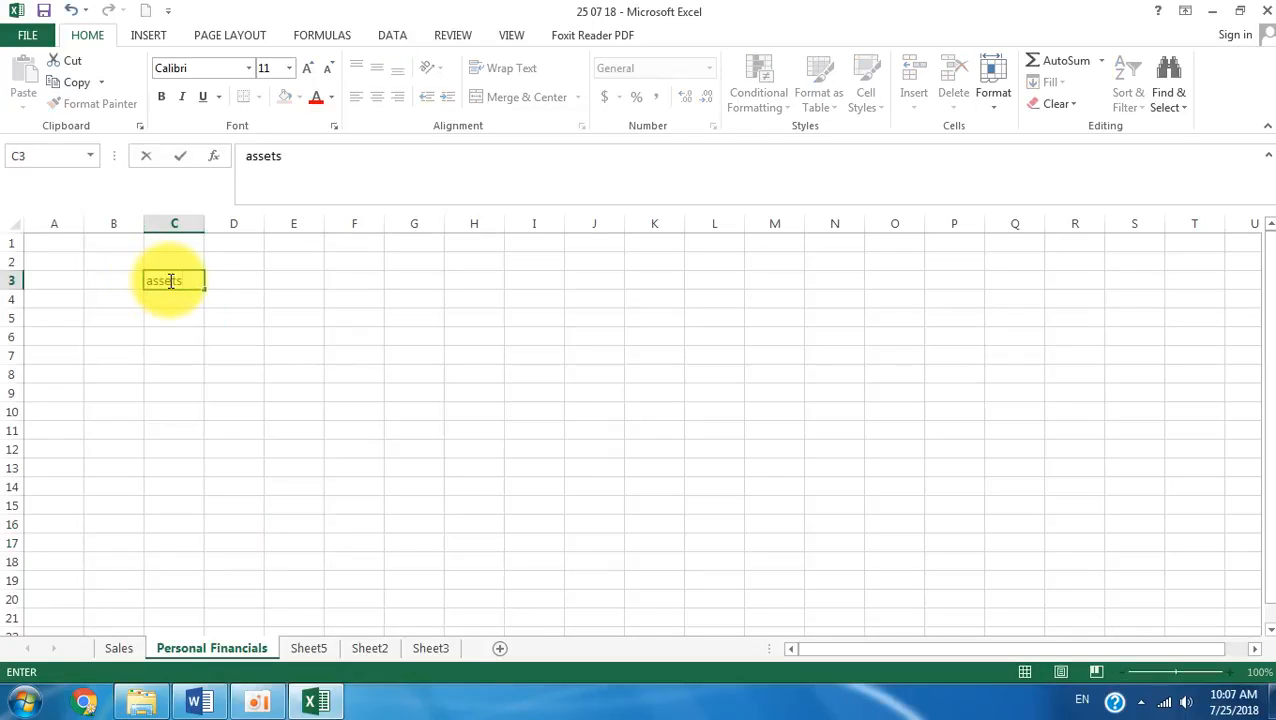
key("Return")
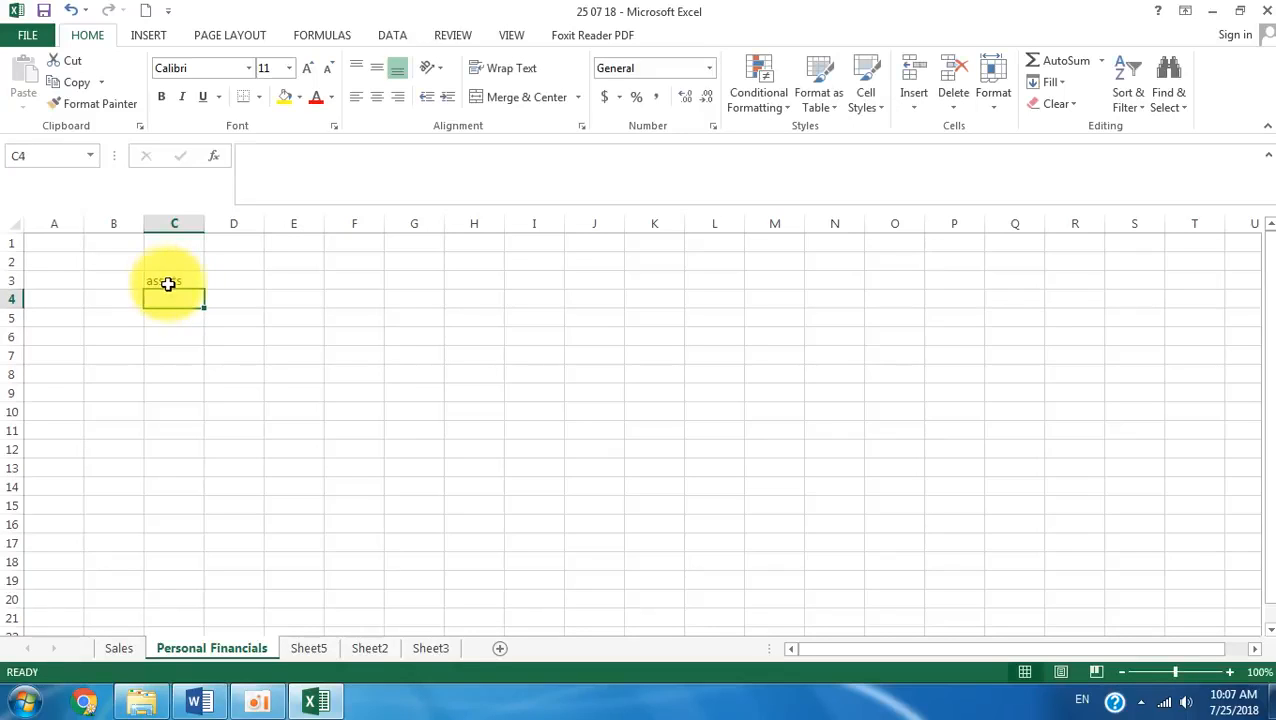
left_click(155, 280)
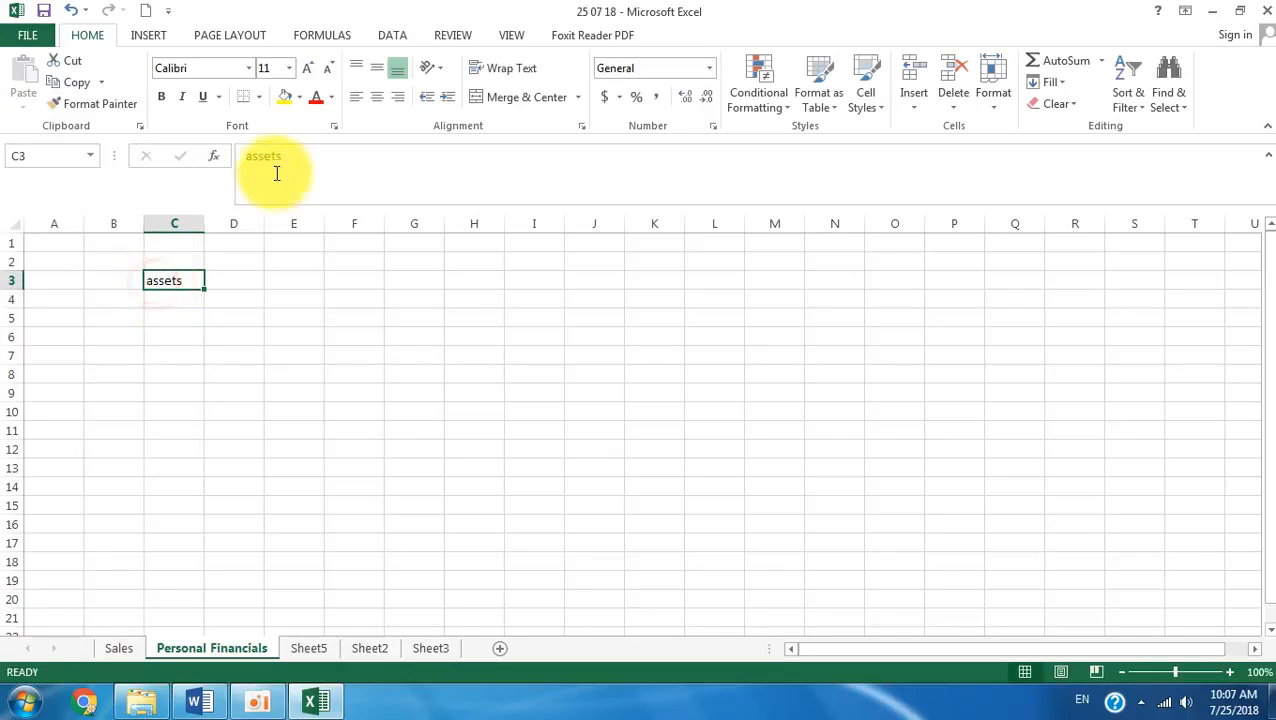
left_click(252, 156)
key("BackSpace")
type("A")
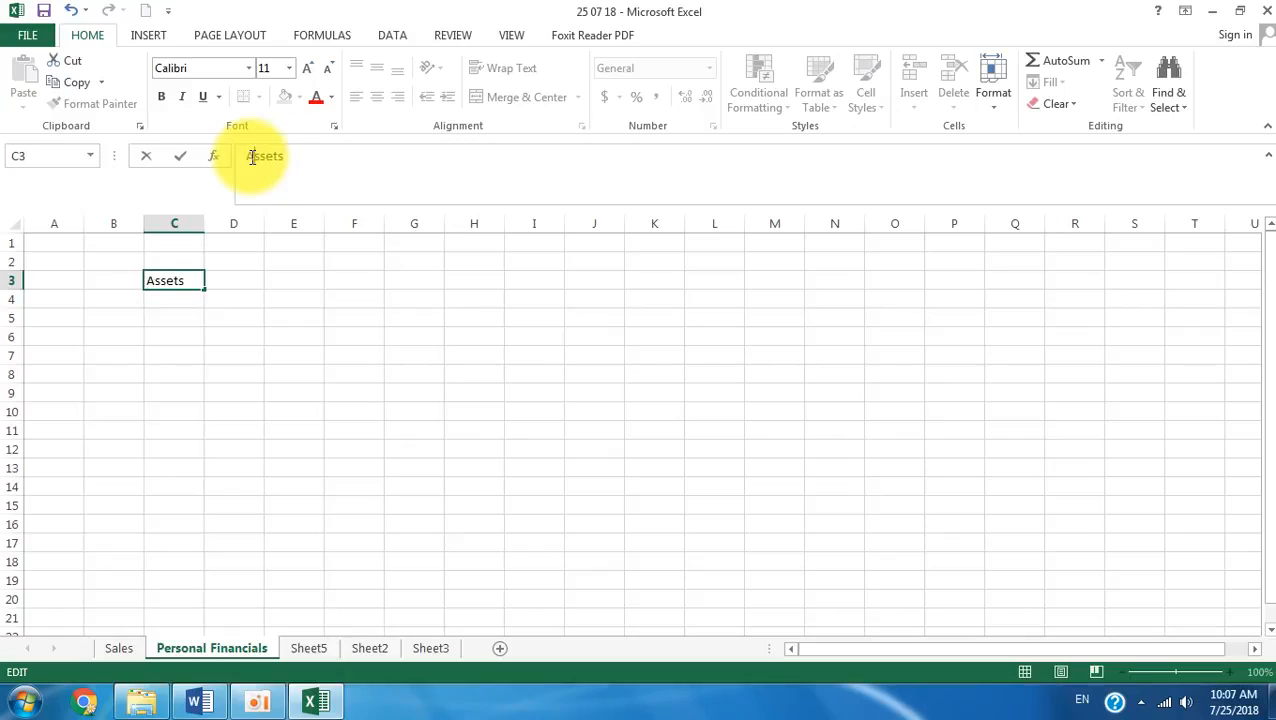
- Enter the label "Bayk account" in cell C5 and fit column C's width to its contents
left_click(179, 315)
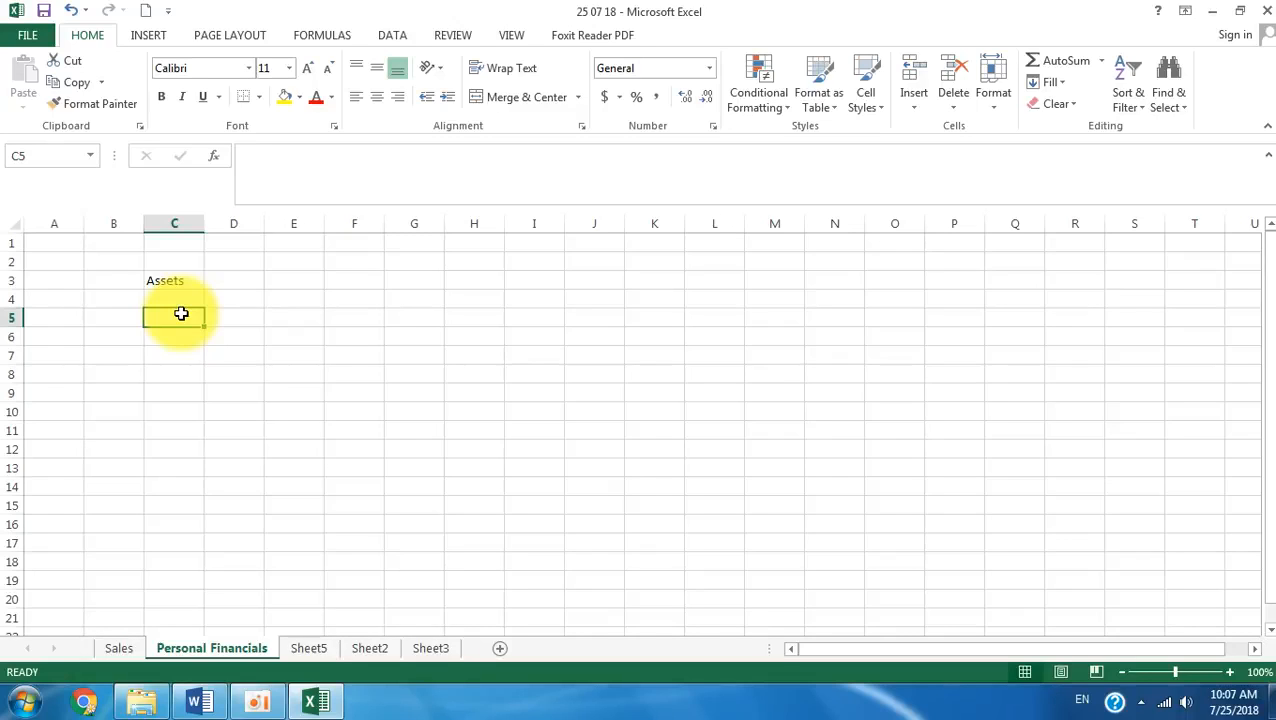
type("Dig")
key("BackSpace")
key("BackSpace")
key("BackSpace")
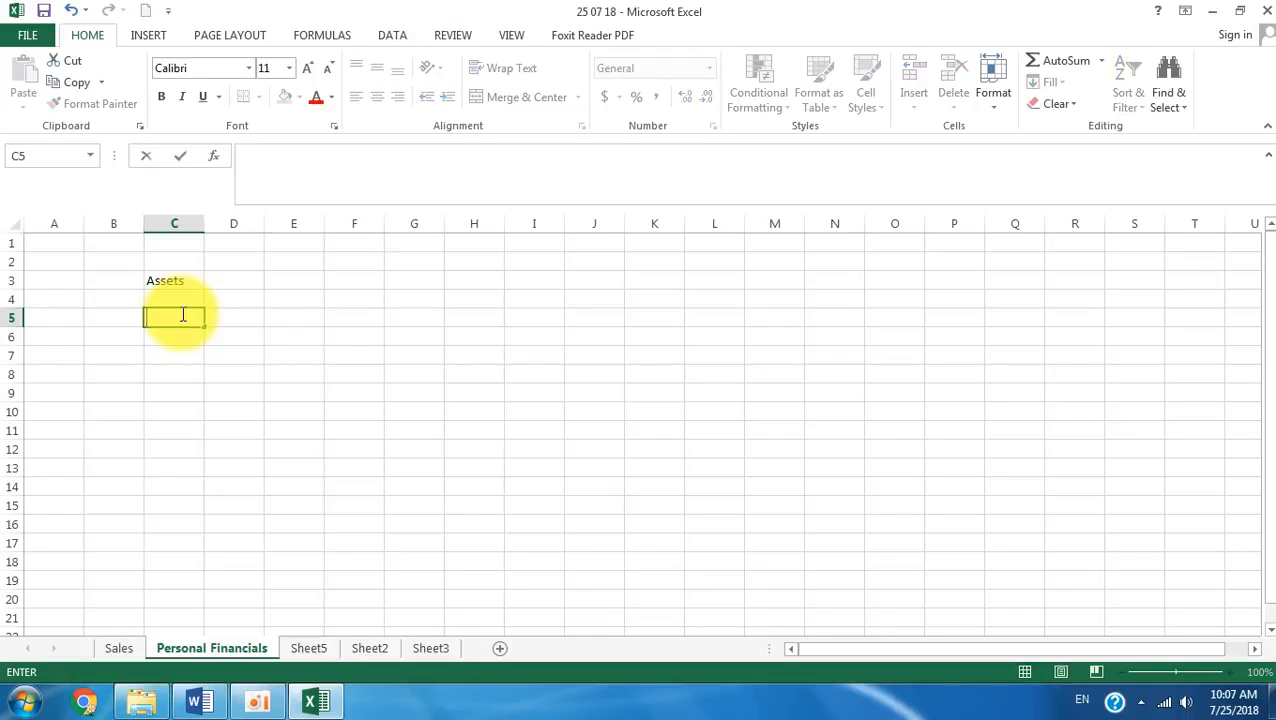
type("Bayk accoun")
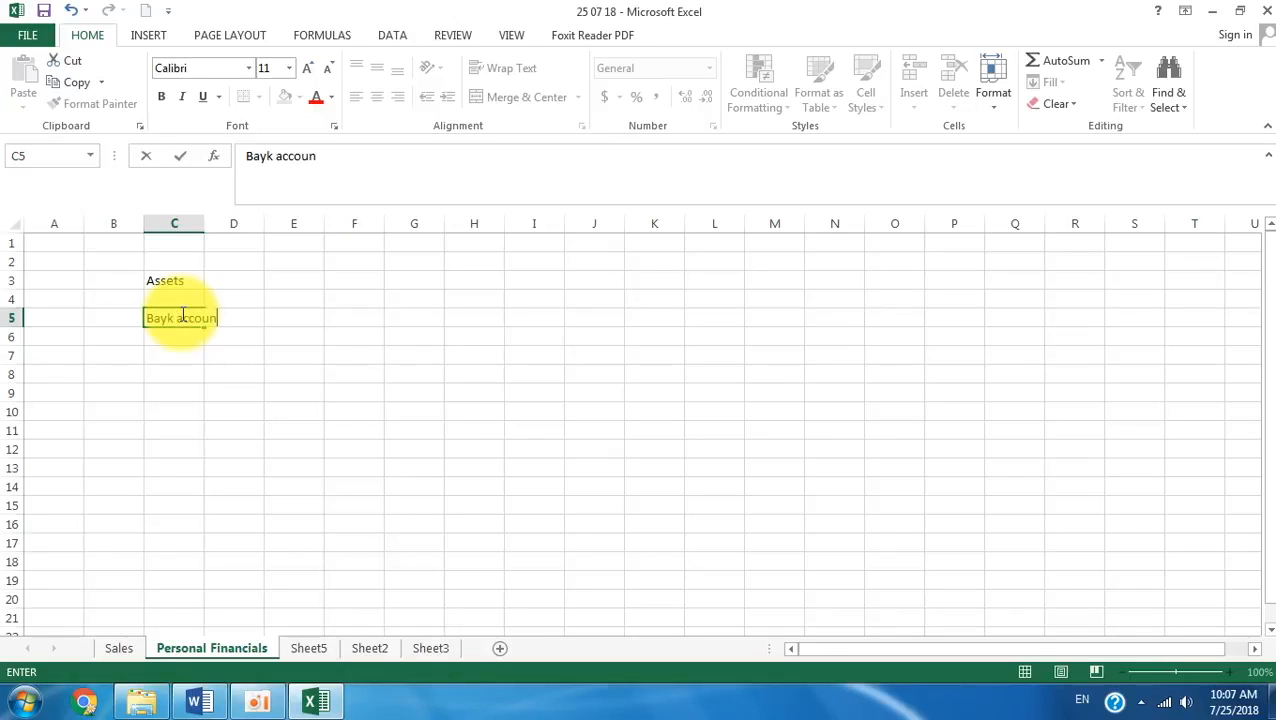
type("t")
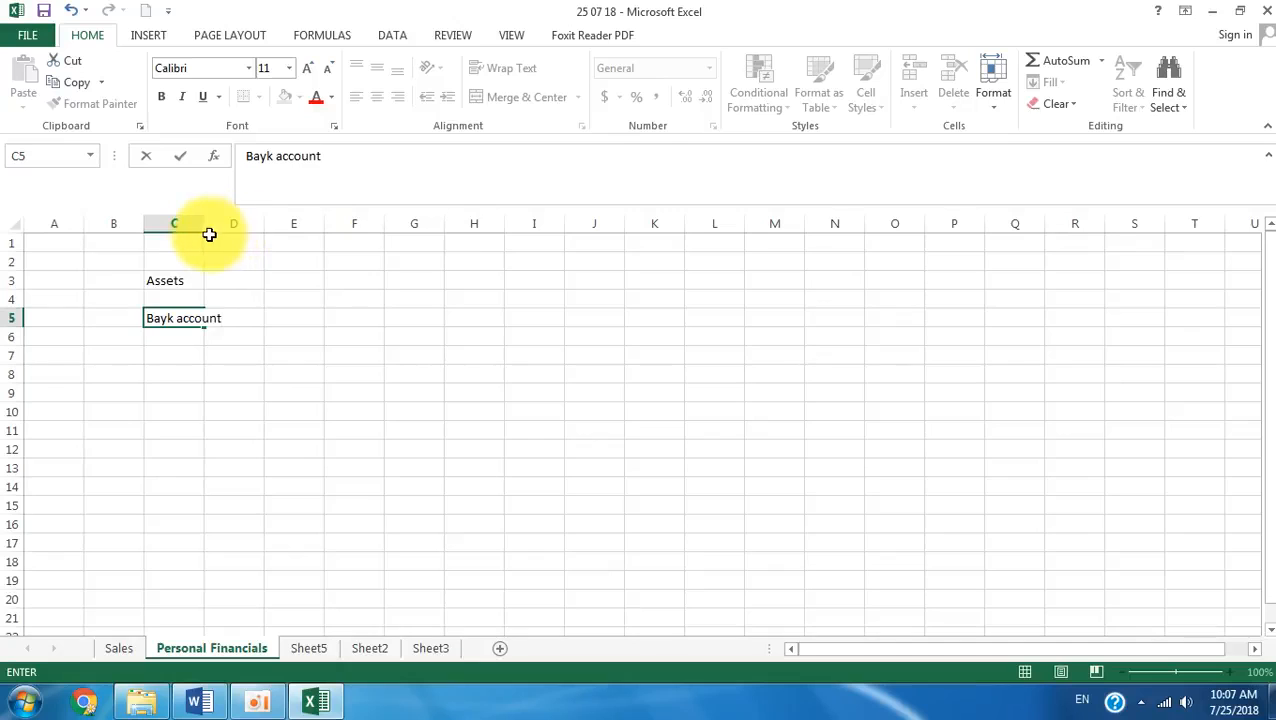
left_click(207, 224)
double_click(205, 226)
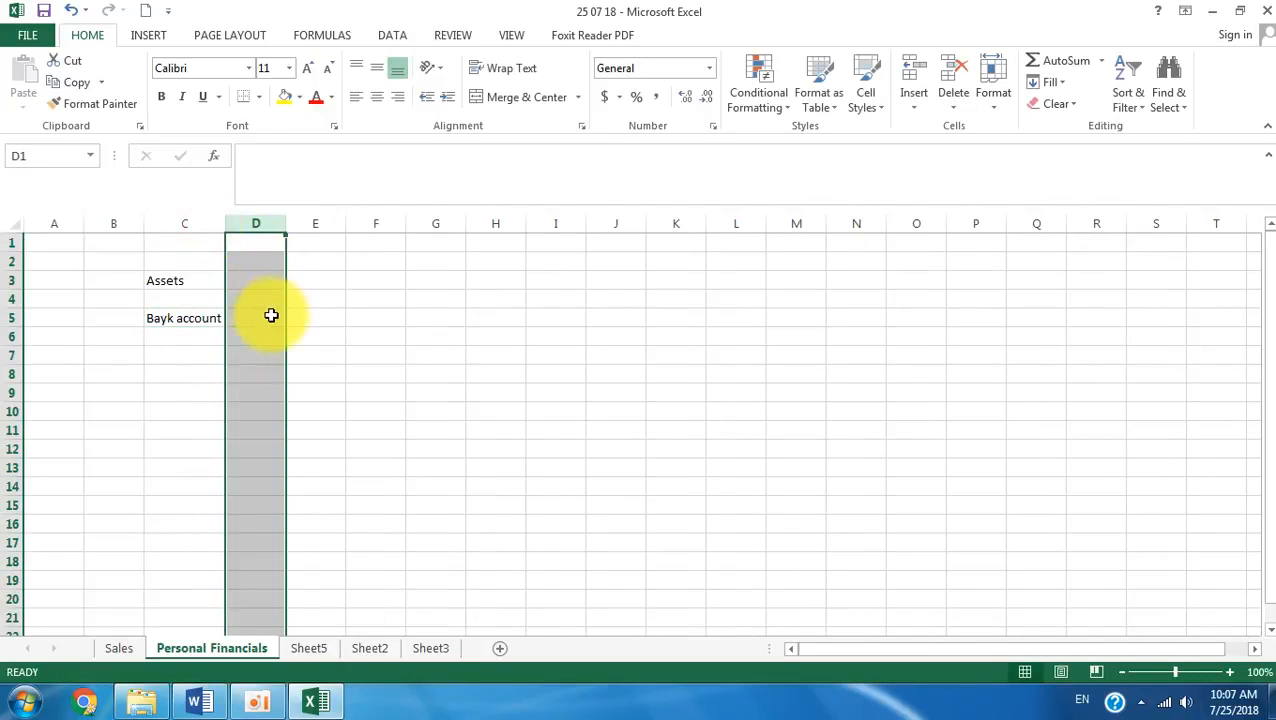
- Format all of column D as Currency with the $ symbol and two decimal places
left_click(268, 317)
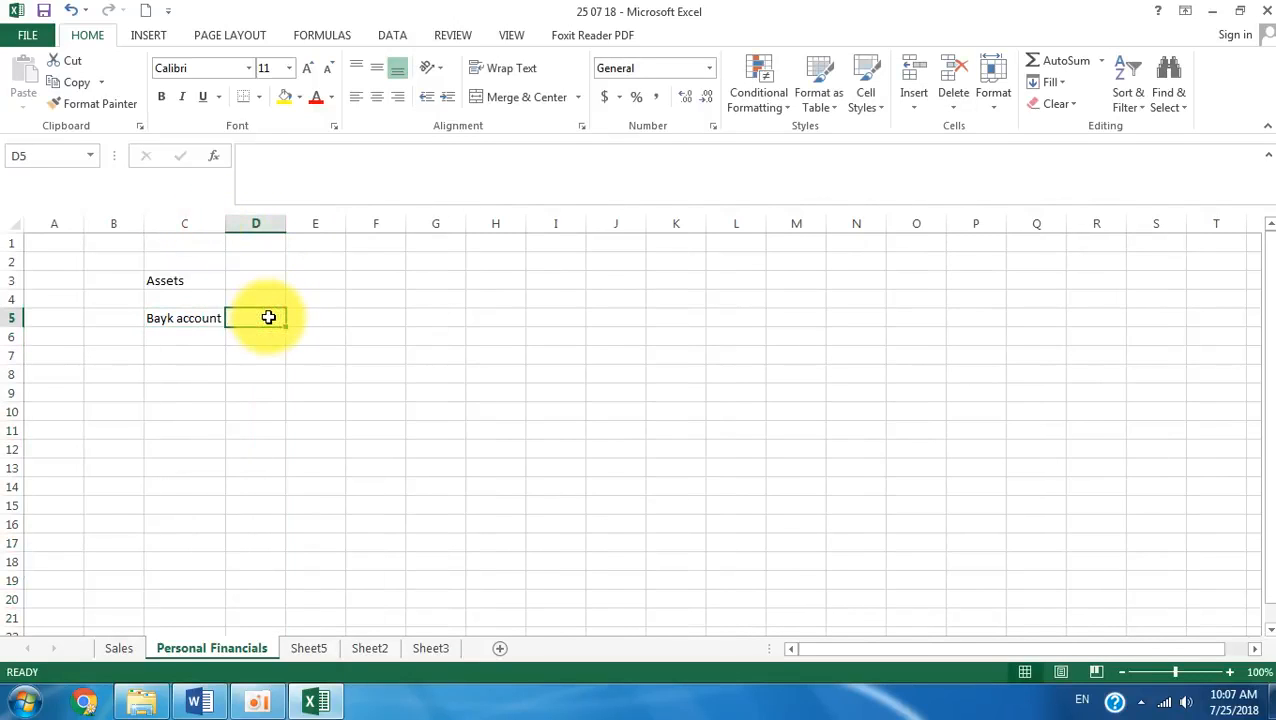
left_click(251, 222)
right_click(251, 224)
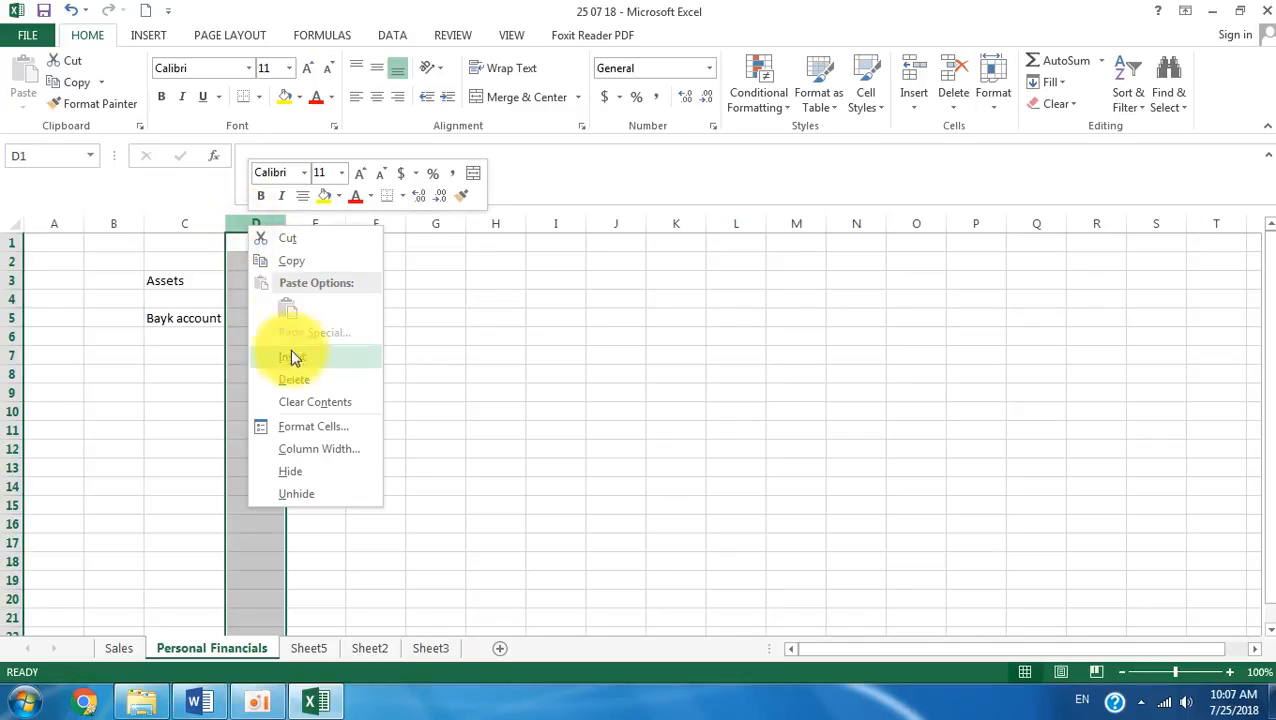
left_click(305, 427)
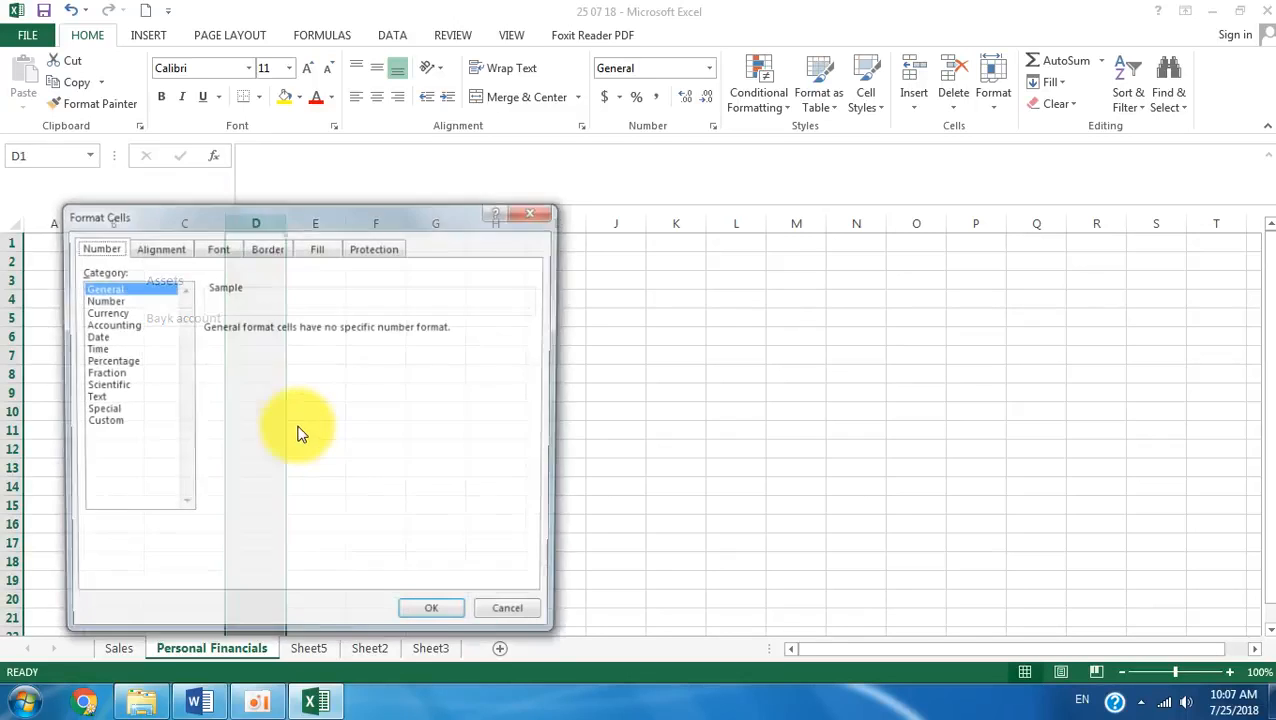
left_click(112, 314)
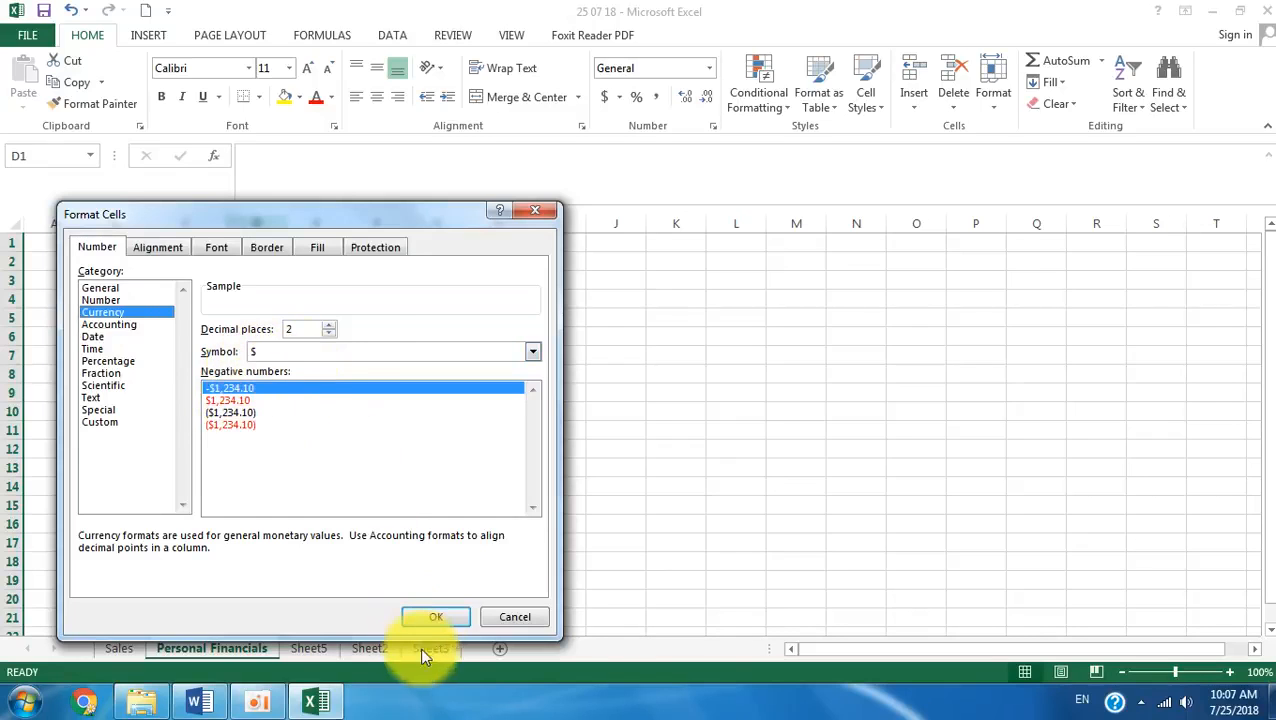
left_click(431, 620)
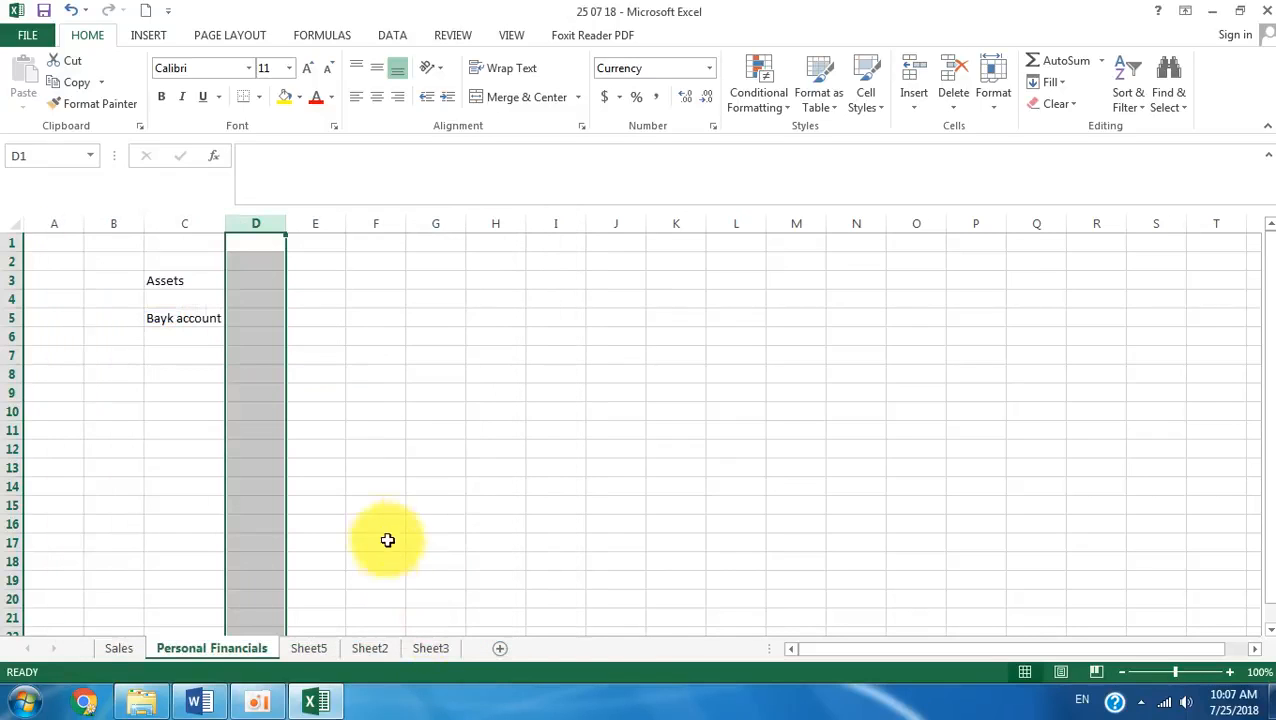
- Correct the label in cell C5 to "Bank account" and enter its amount of 500 in D5
left_click(163, 318)
double_click(169, 318)
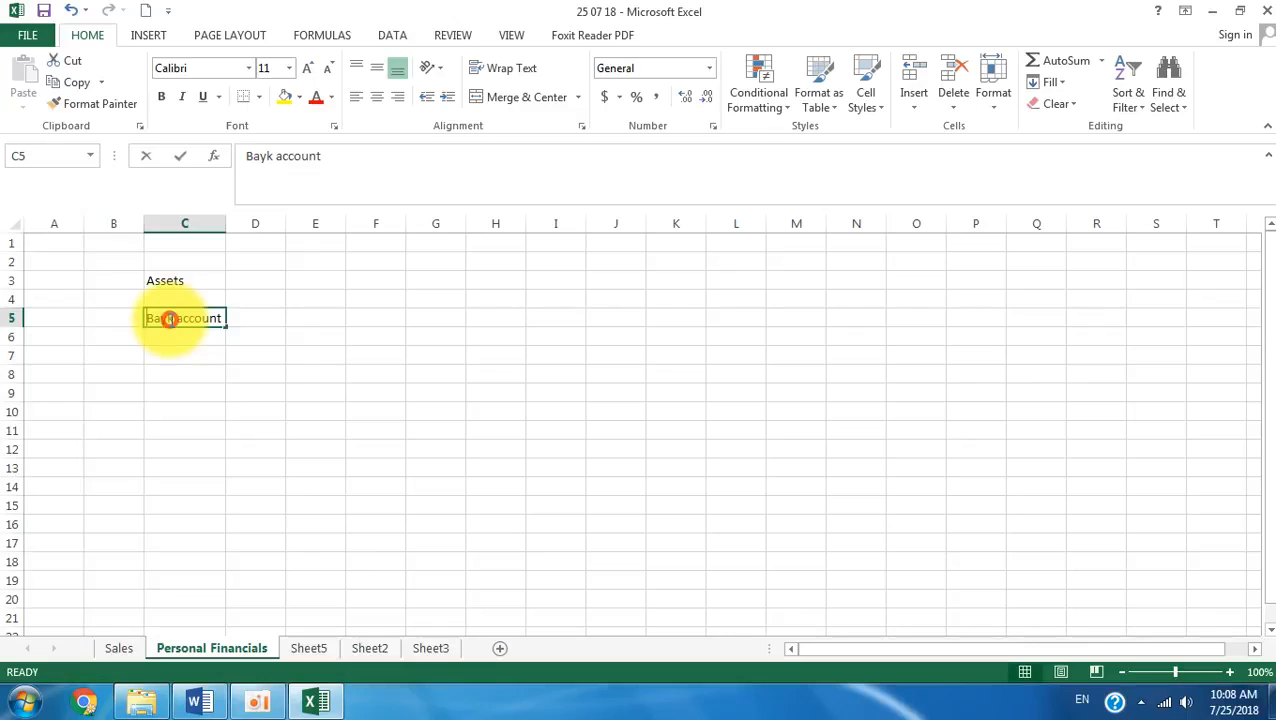
key("BackSpace")
type("n")
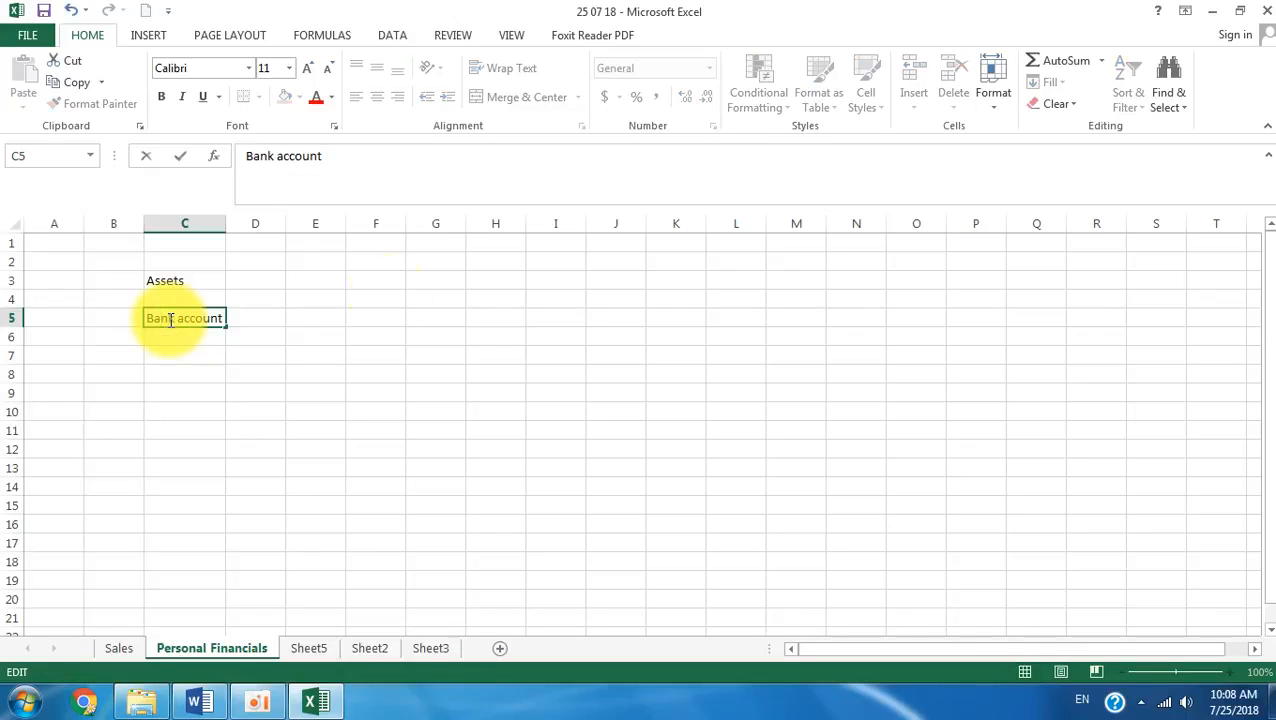
left_click(250, 322)
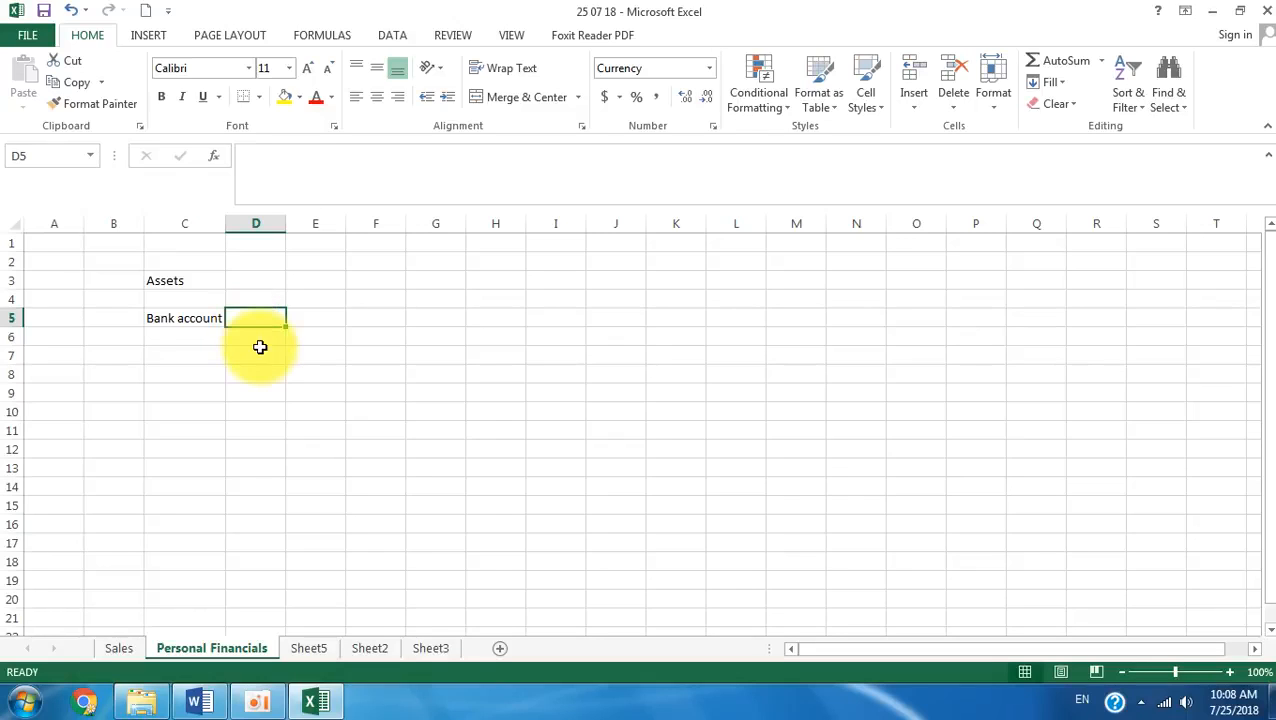
type("500")
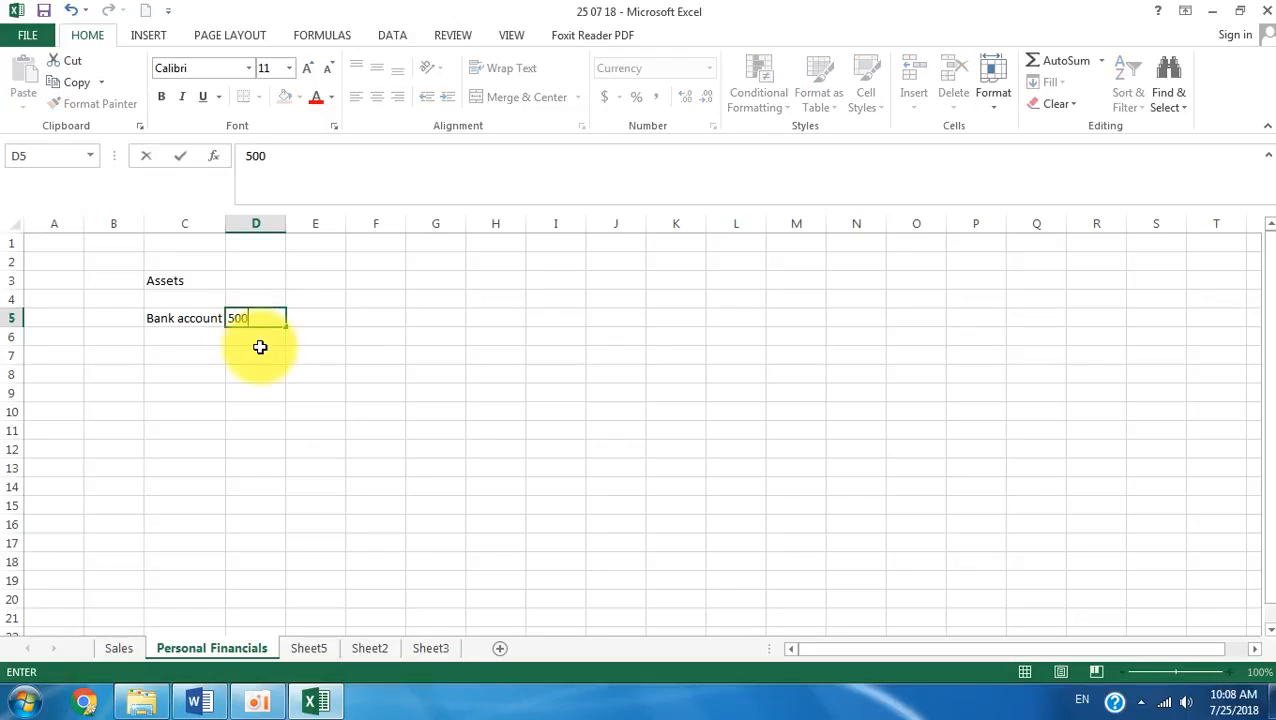
key("Return")
- Add a "Saving" entry in cell C6 with an amount of 2000 in D6
left_click(176, 335)
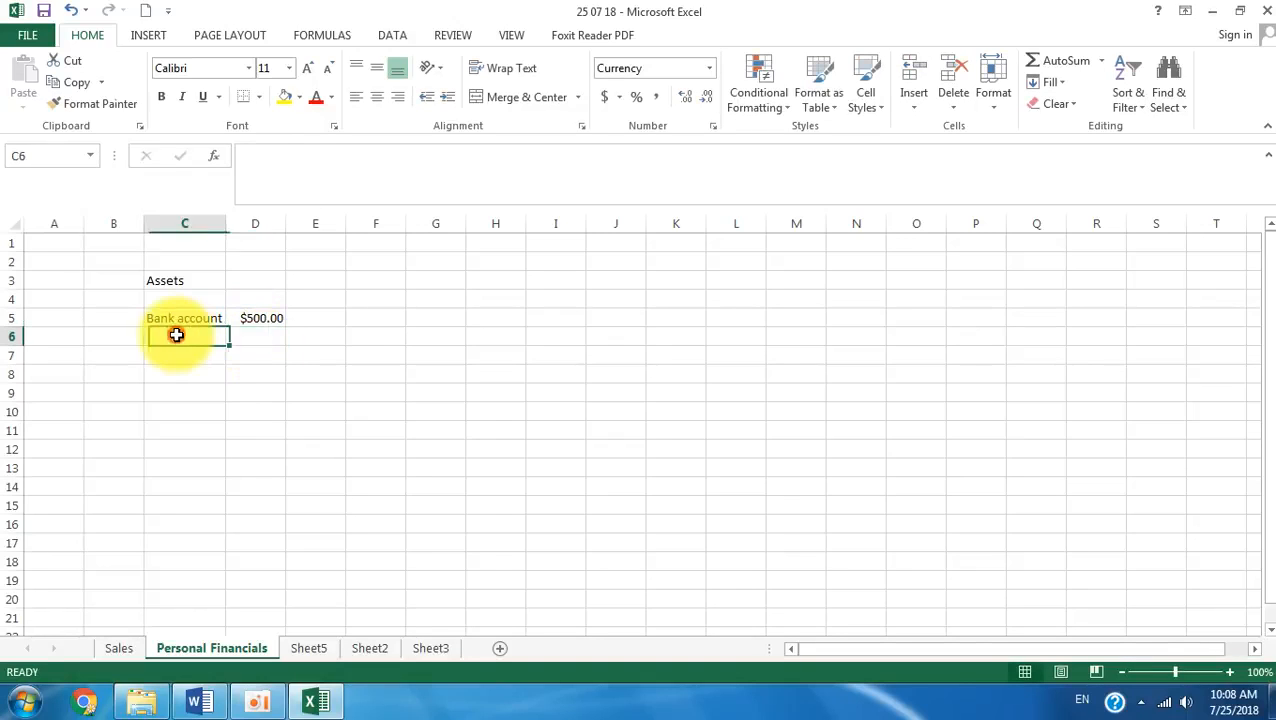
type("Saving")
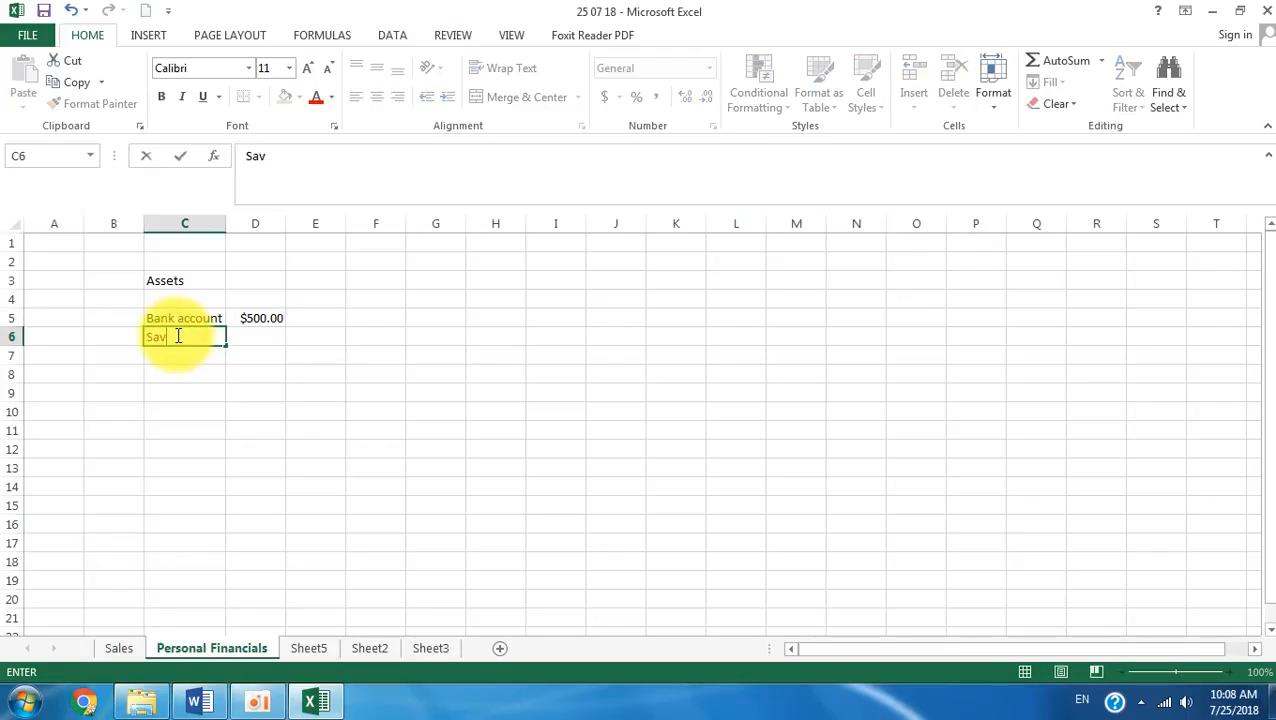
left_click(262, 338)
type("20000")
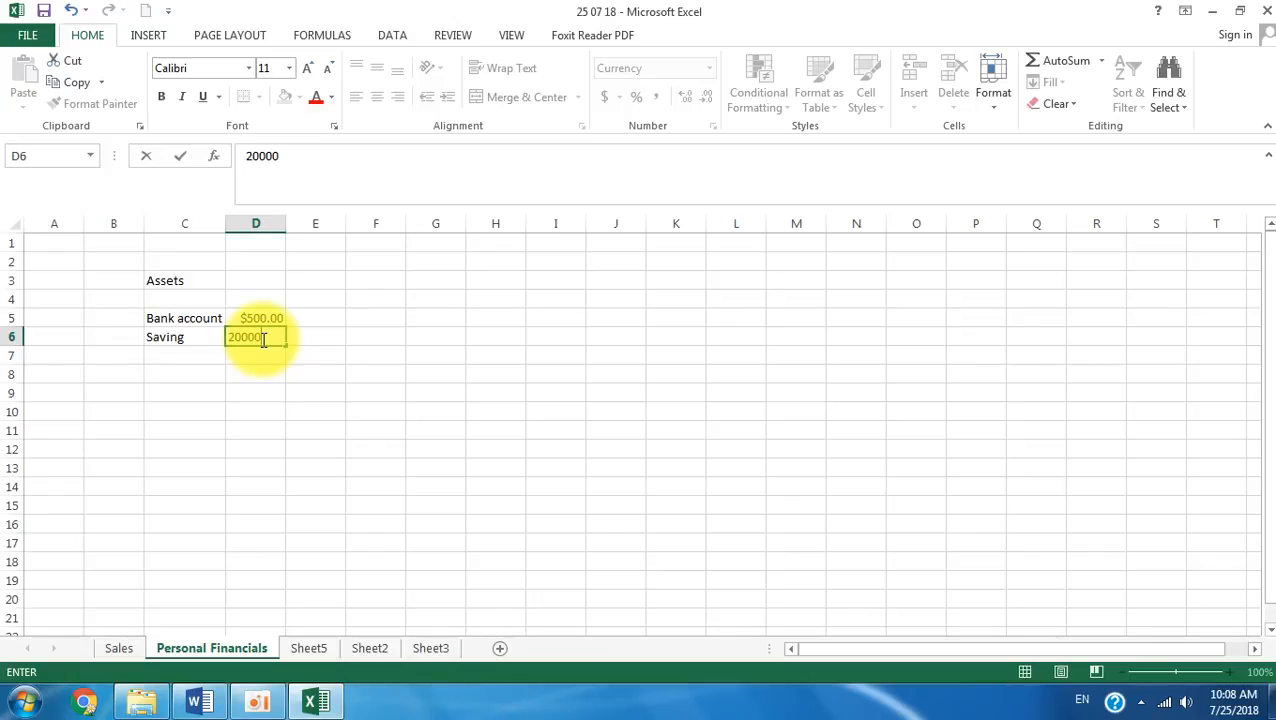
key("Return")
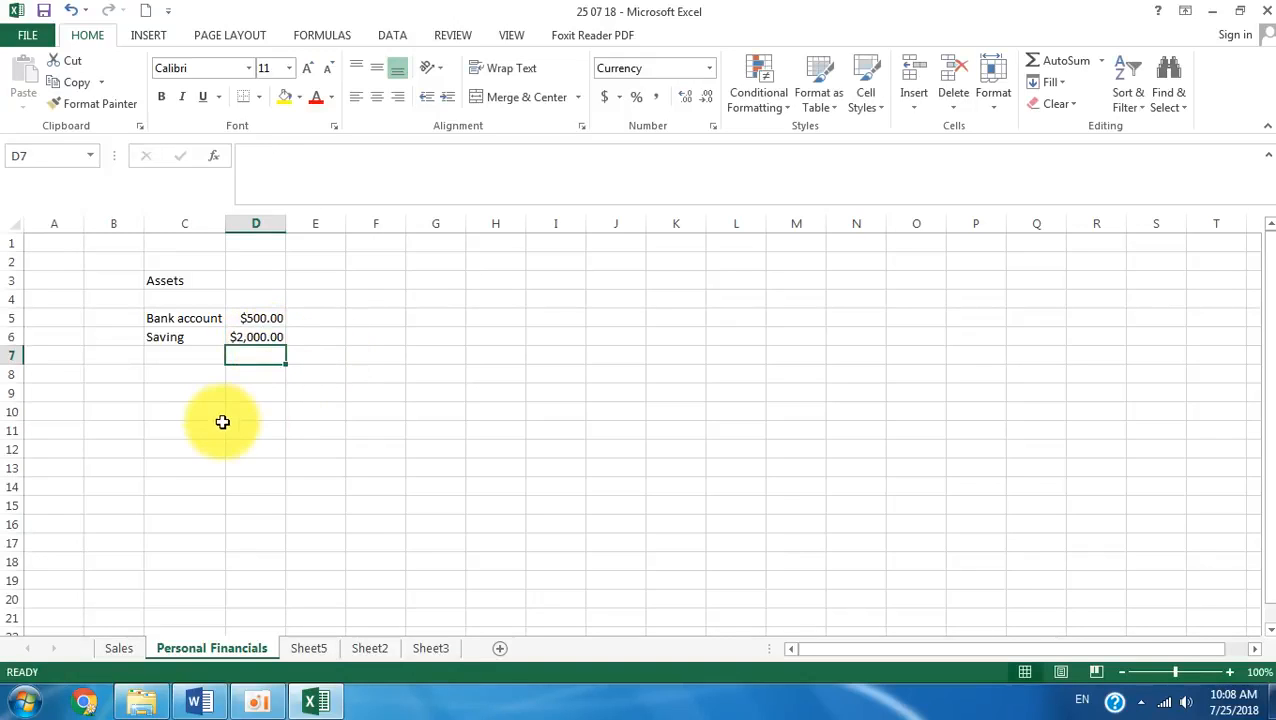
- Add an "Apartment" entry with a capital A in cell C9 and its value of 50000 in D9
left_click(177, 391)
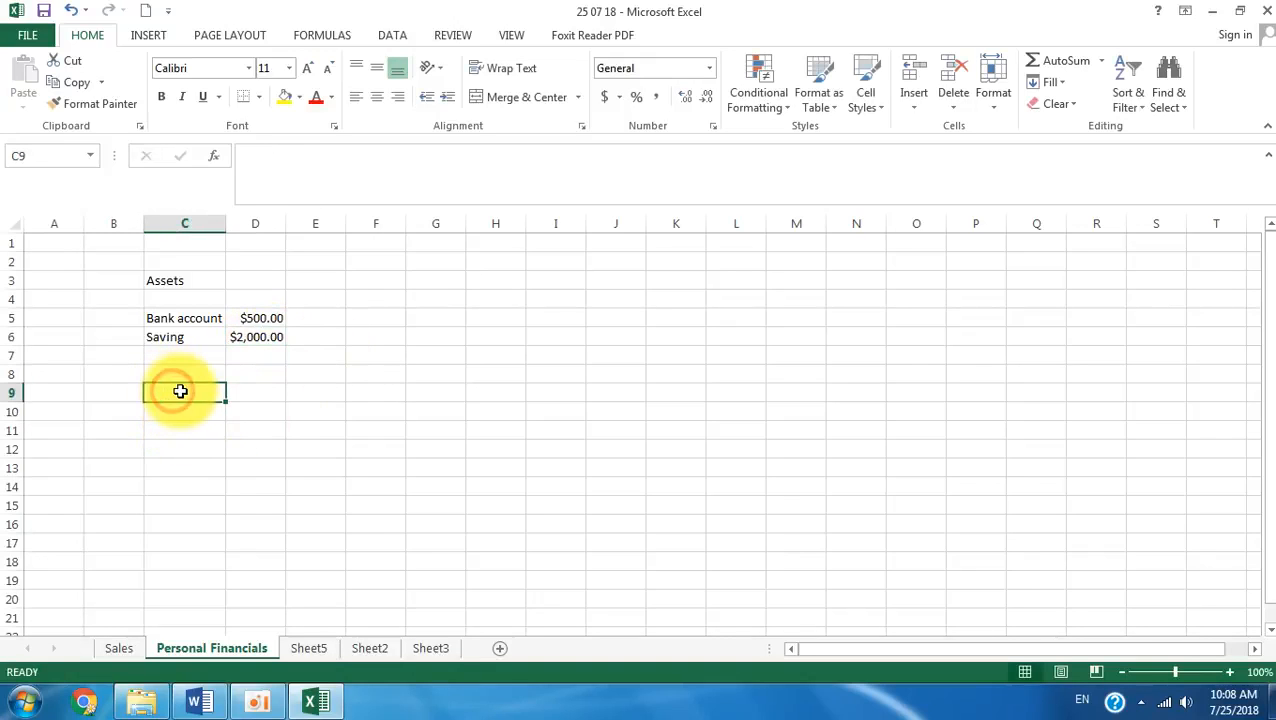
type("apart")
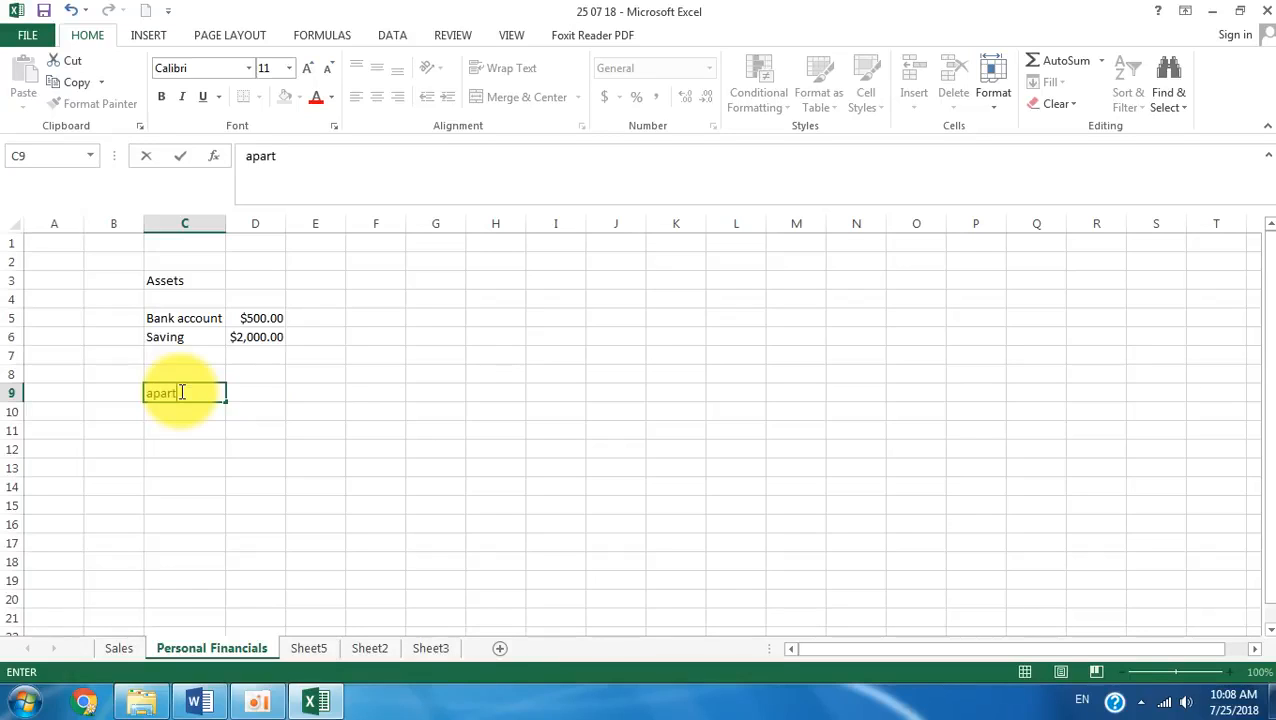
type("ment")
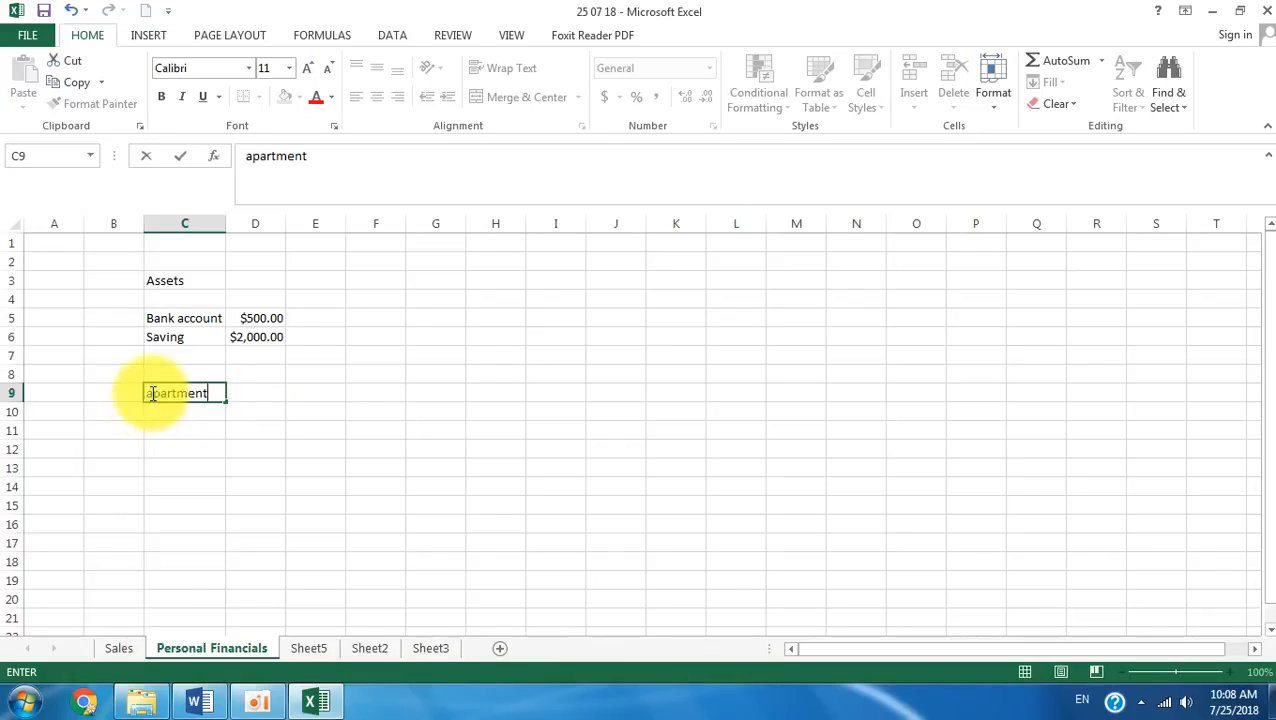
left_click(152, 392)
key("BackSpace")
type("A")
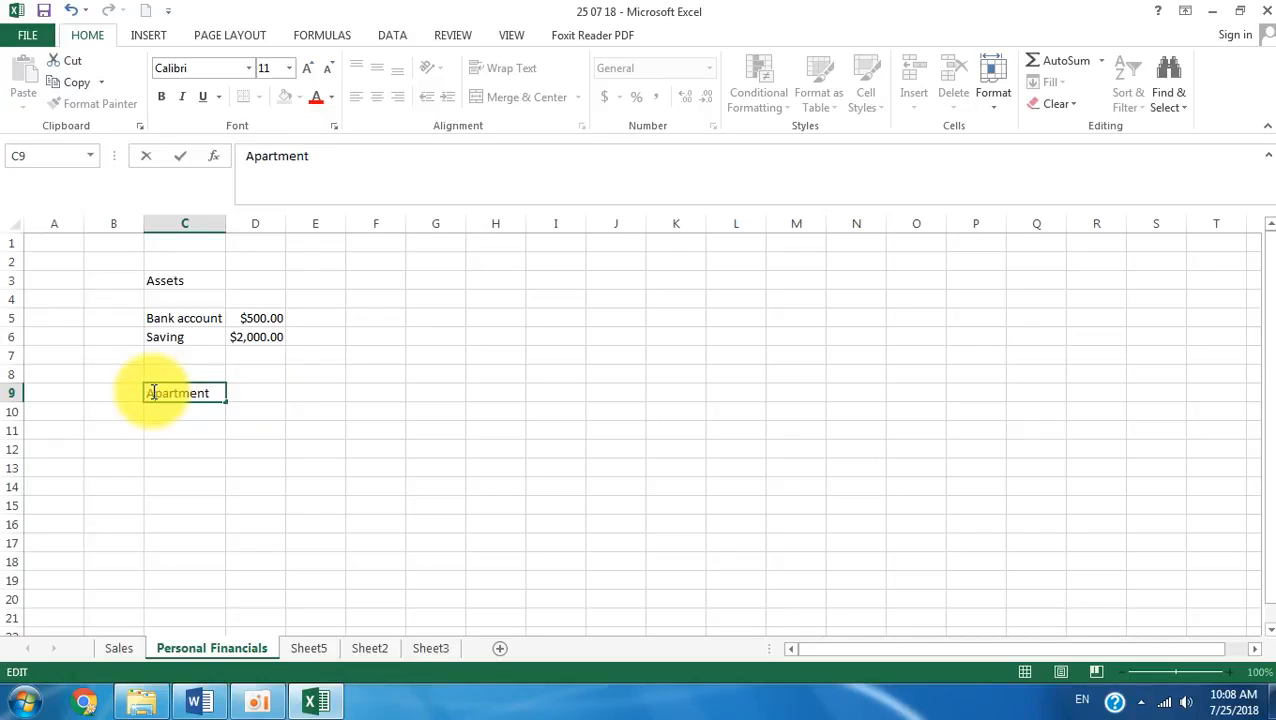
left_click(248, 396)
type("50000")
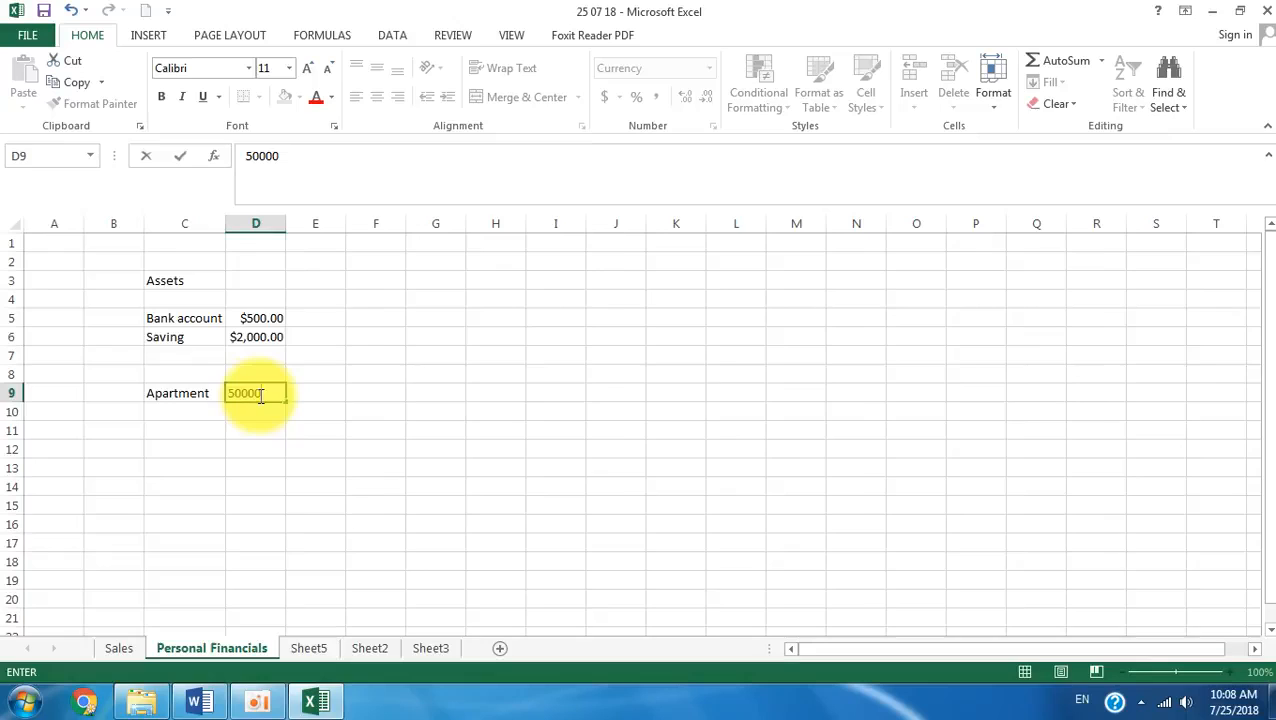
key("Return")
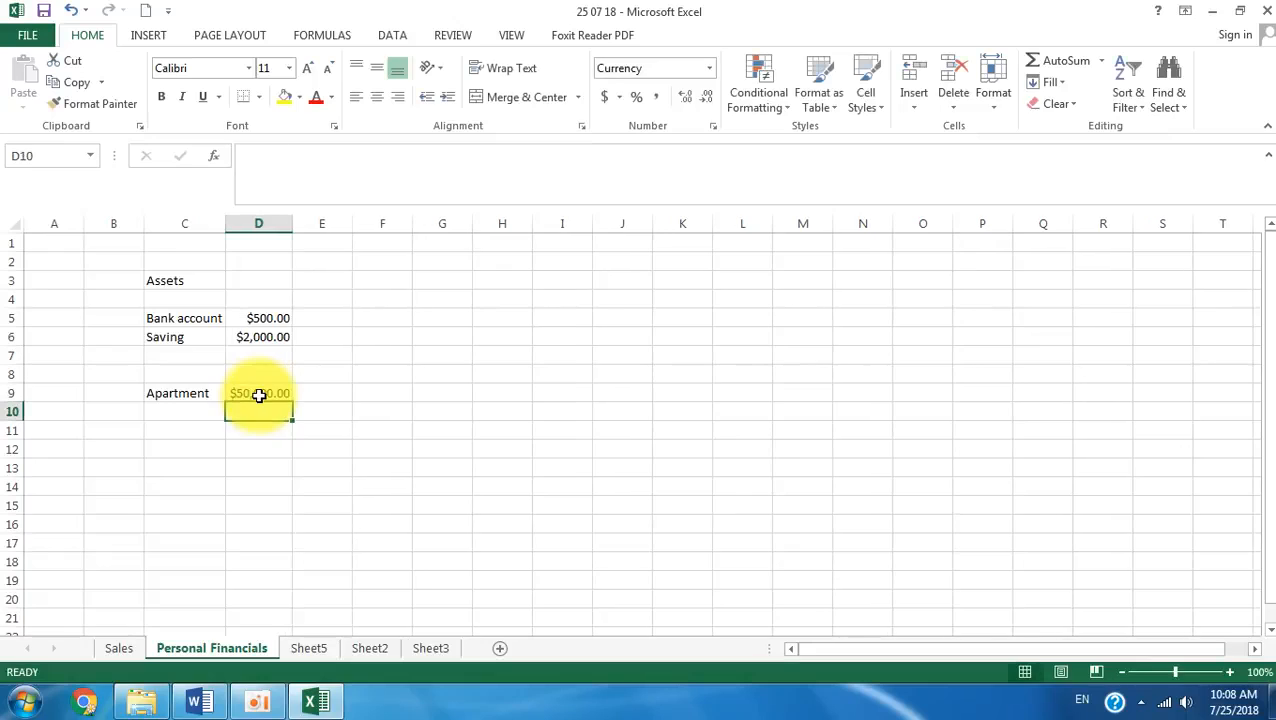
- Add a "Car" entry in cell C10 with a value of 10000 in D10
left_click(200, 410)
type("Car")
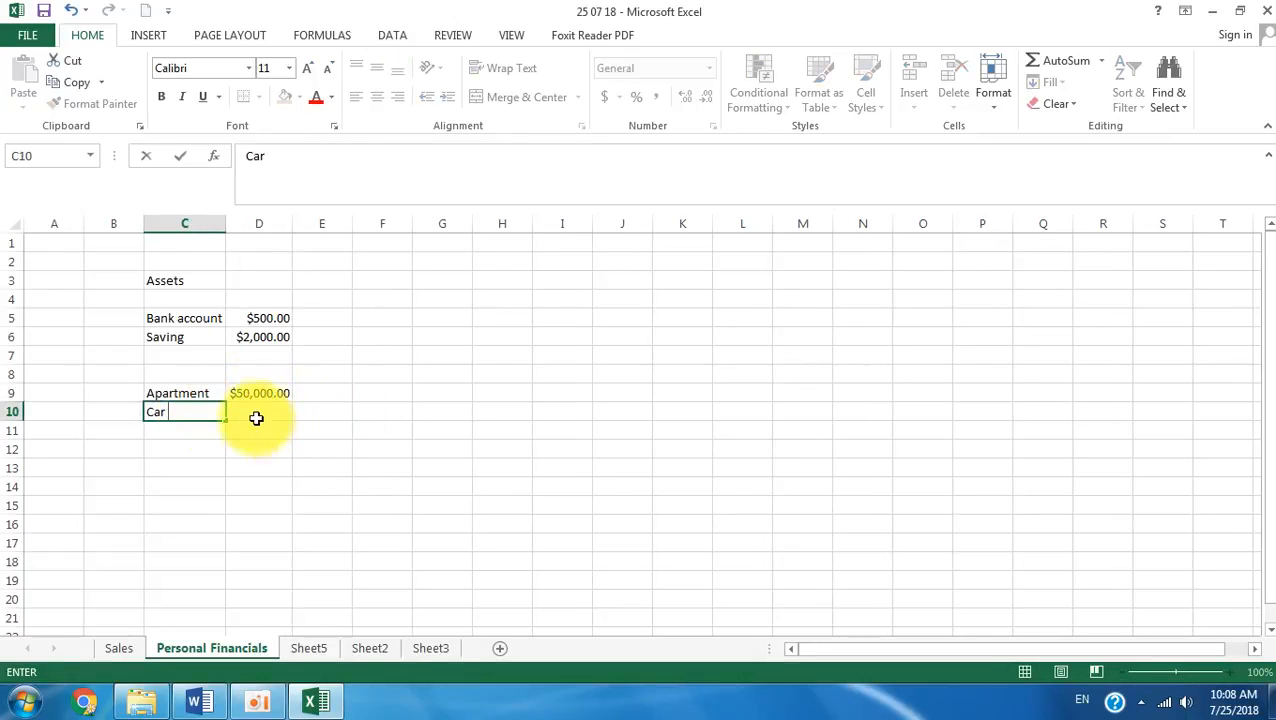
left_click(258, 415)
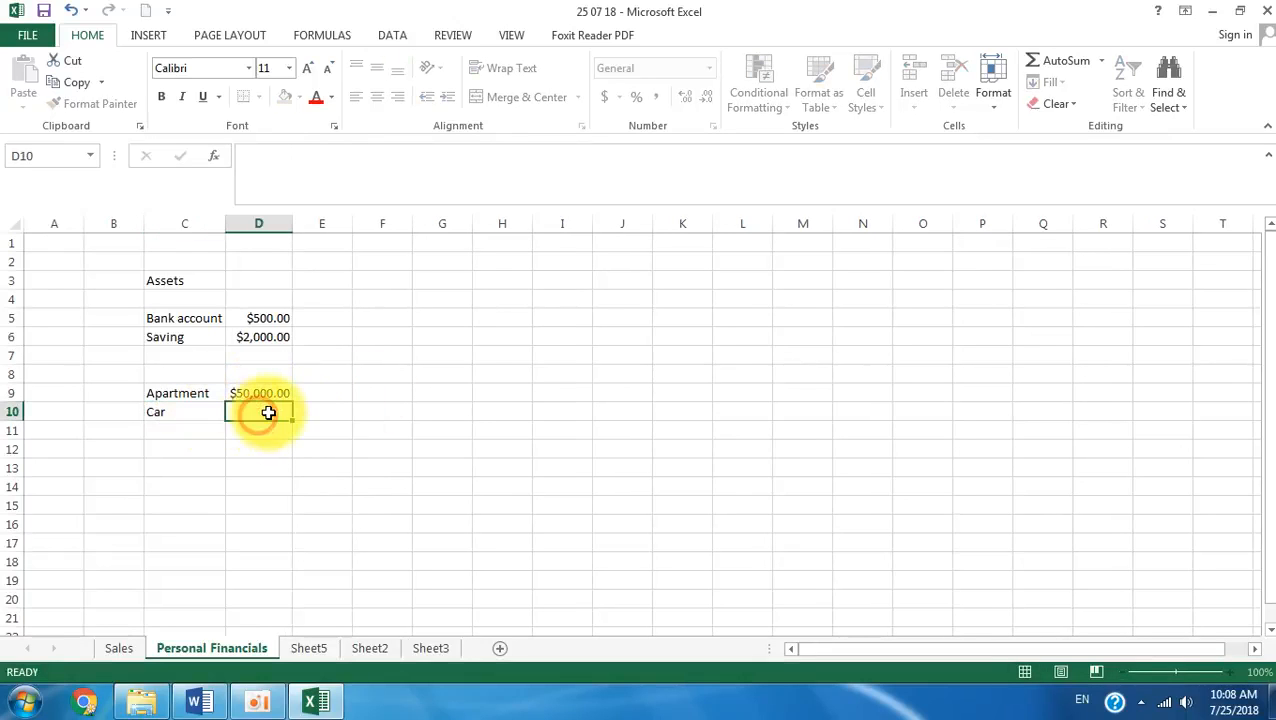
type("10000")
key("Return")
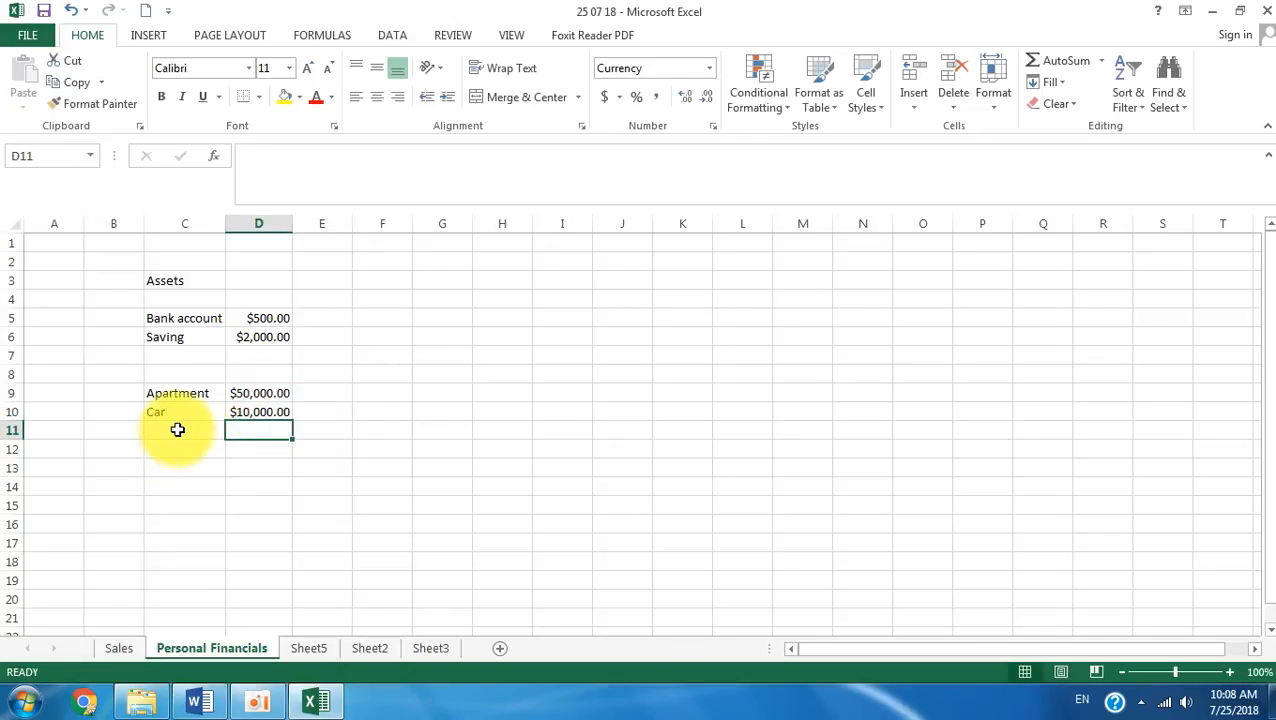
- Label the two asset groups with the headings "Non-currents" in cell C8 and "Current" in cell C4
left_click(180, 374)
type("Non")
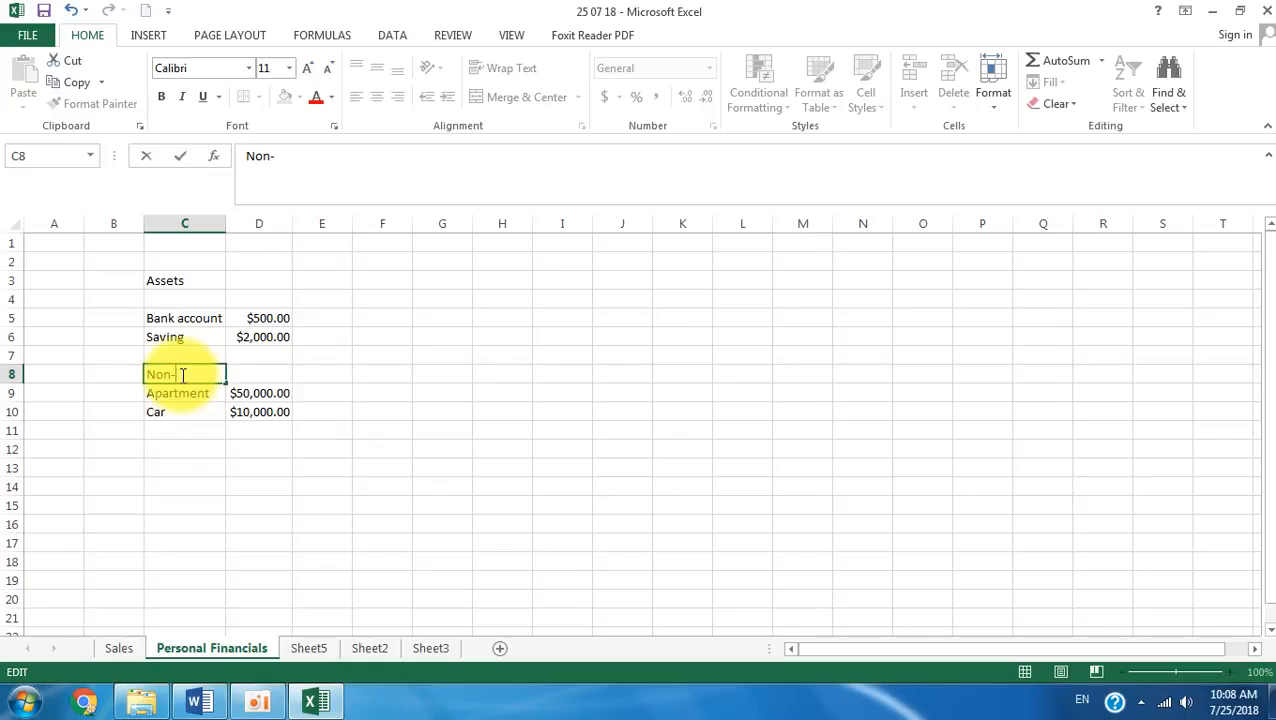
type("-currents")
left_click(286, 452)
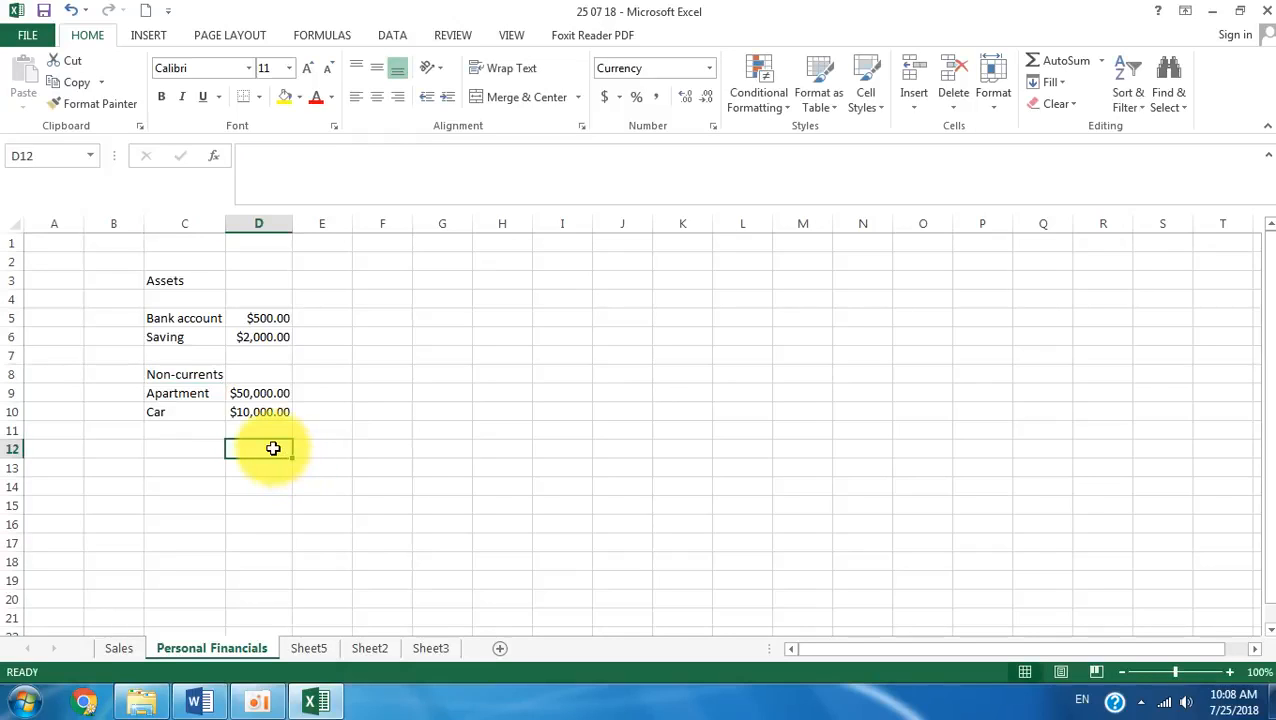
left_click(178, 300)
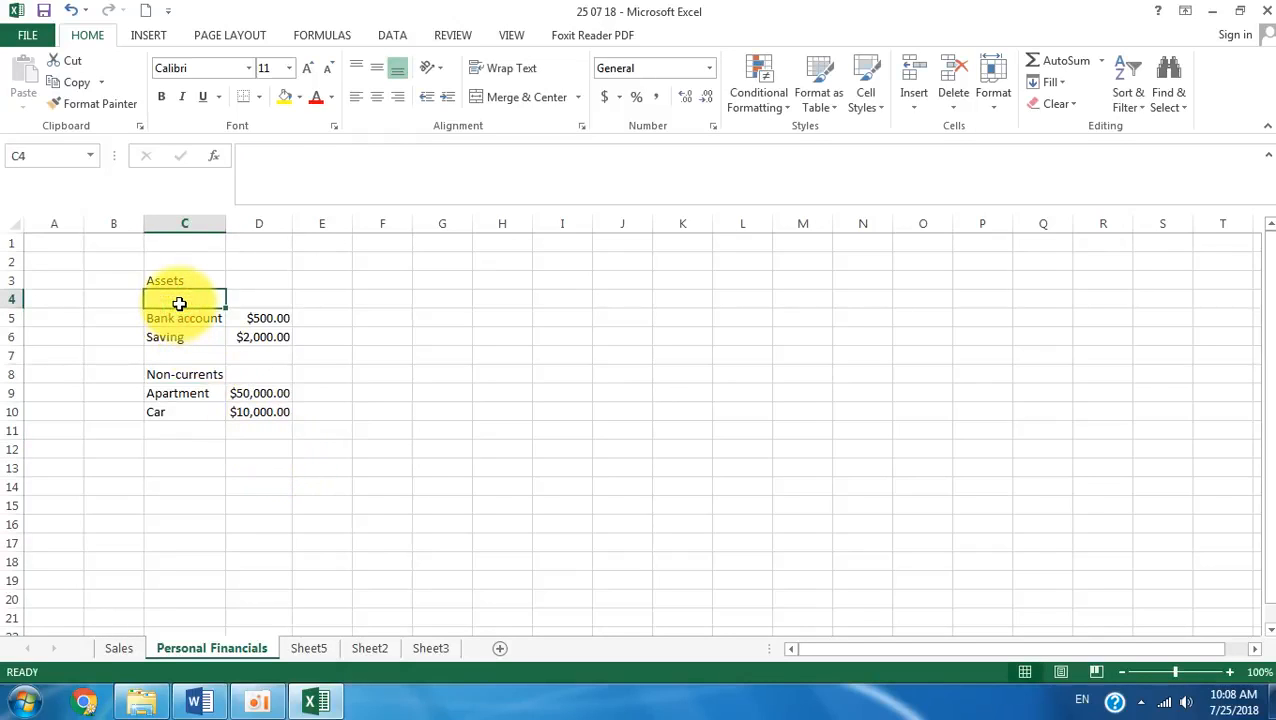
type("Current")
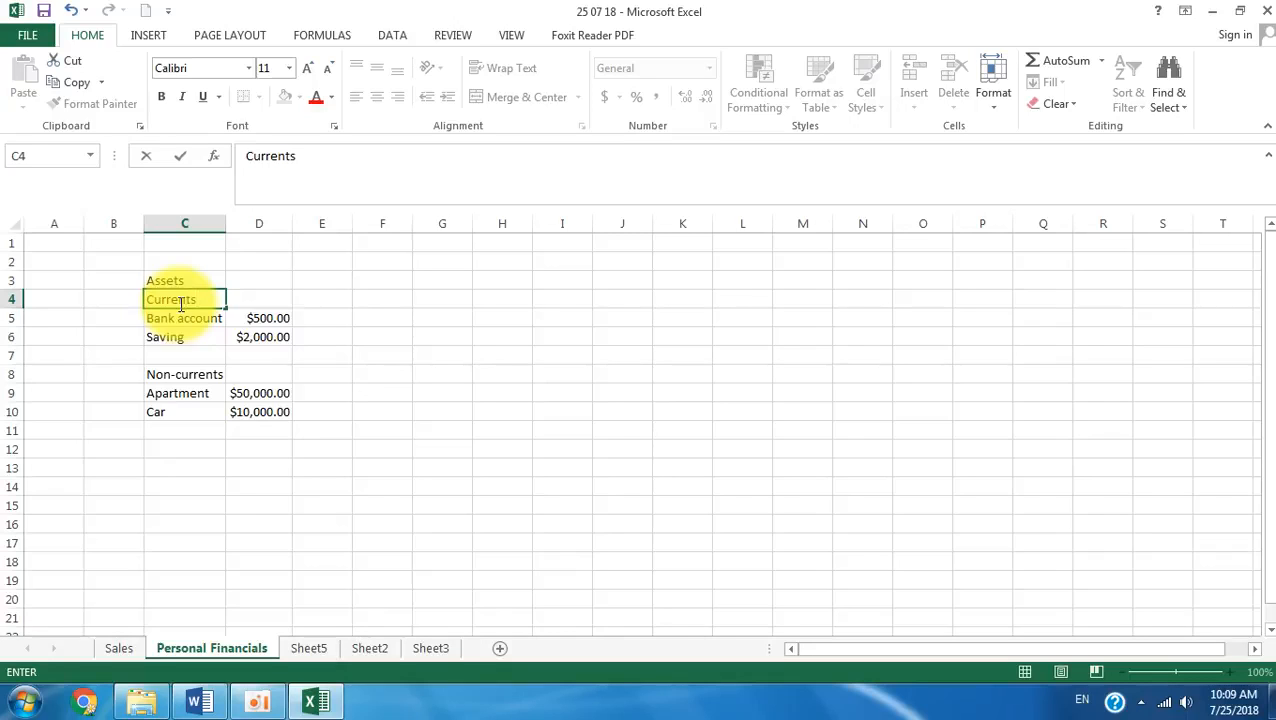
left_click_drag(298, 451, 295, 463)
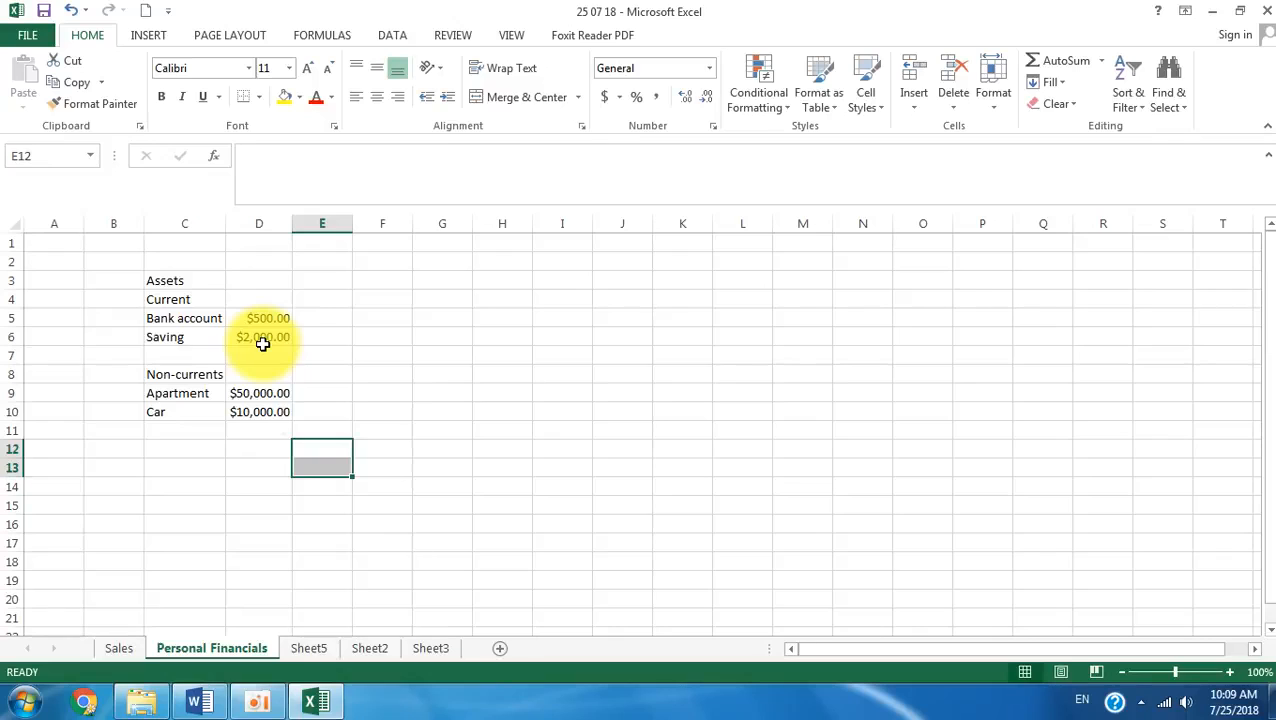
- Sum the bank account and saving amounts in cell D7 with AutoSum and label the row "Total" in C7
left_click_drag(251, 316, 285, 356)
left_click(1037, 62)
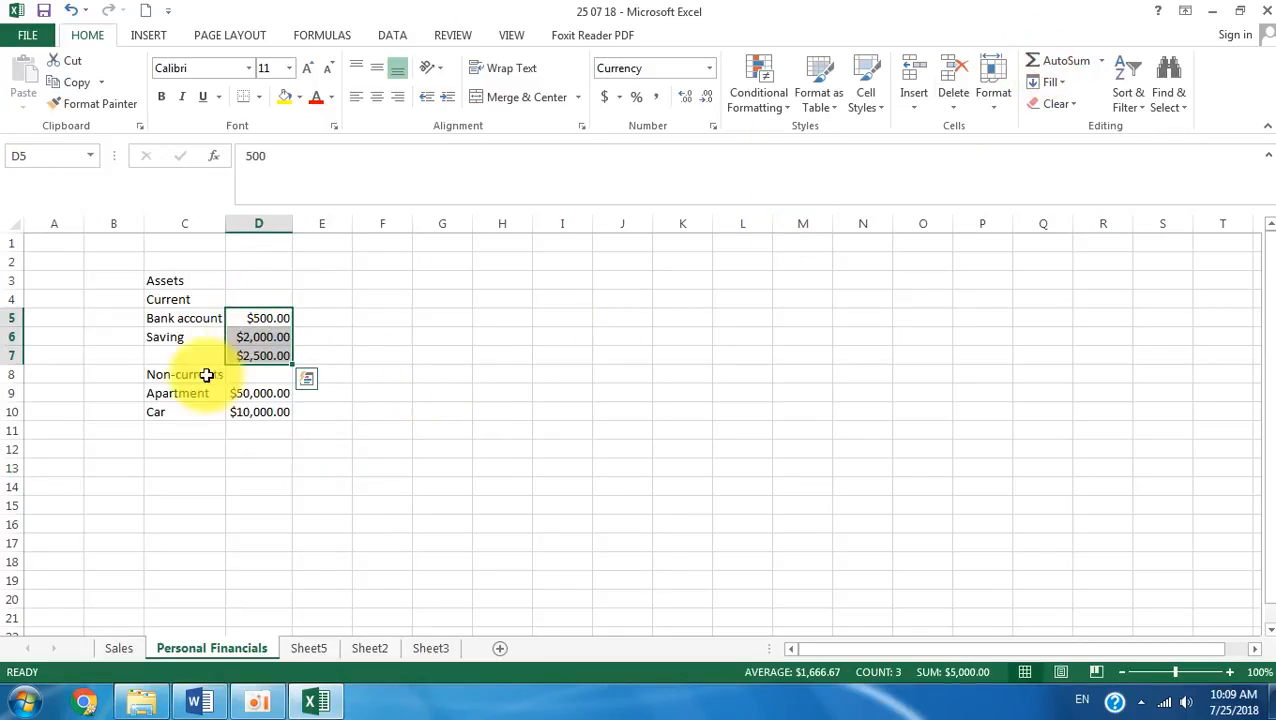
left_click(167, 347)
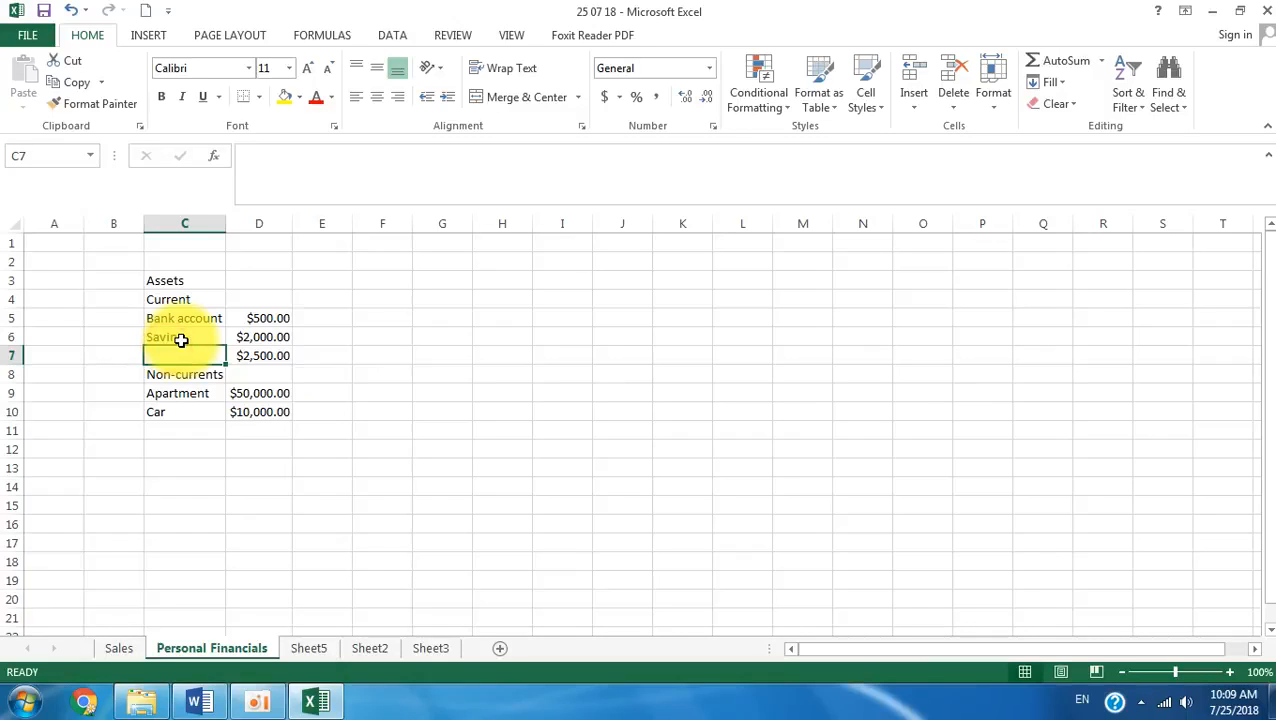
type("Tot")
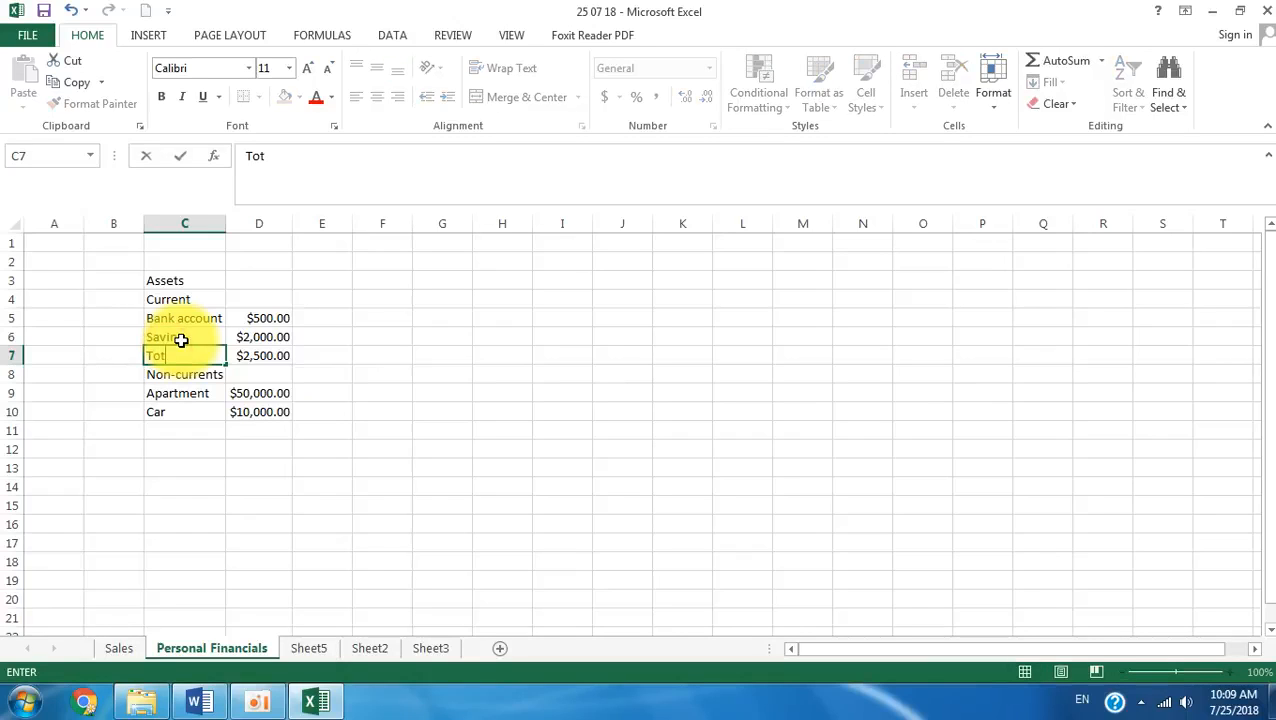
type("al")
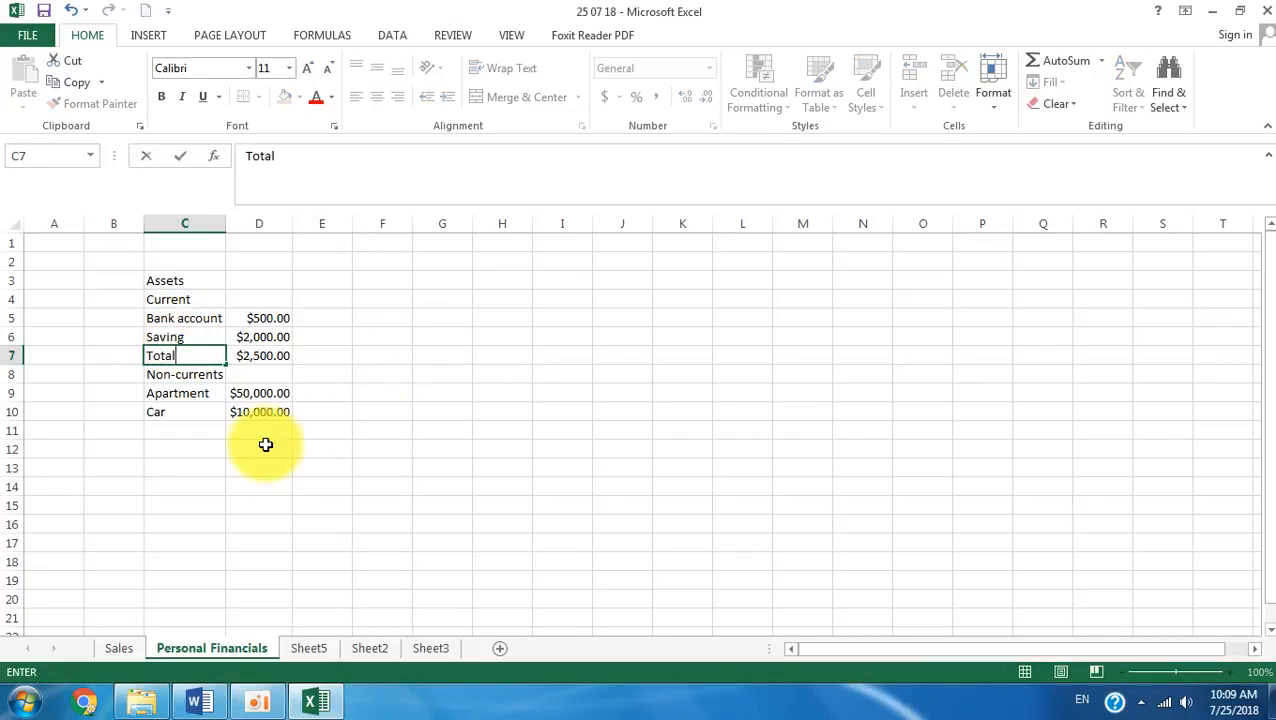
left_click(265, 444)
- Sum the apartment and car values in cell D11 with AutoSum and label the row "Total" in C11
left_click_drag(253, 395, 251, 427)
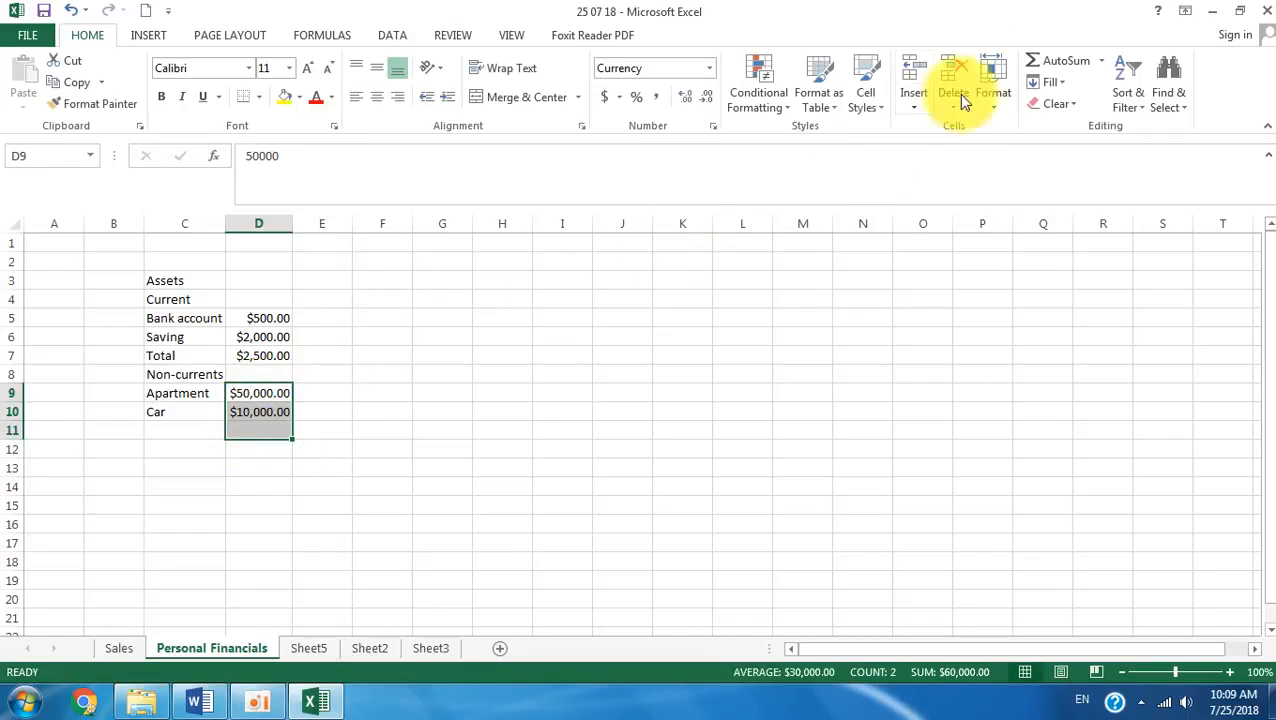
left_click(1062, 60)
left_click(188, 431)
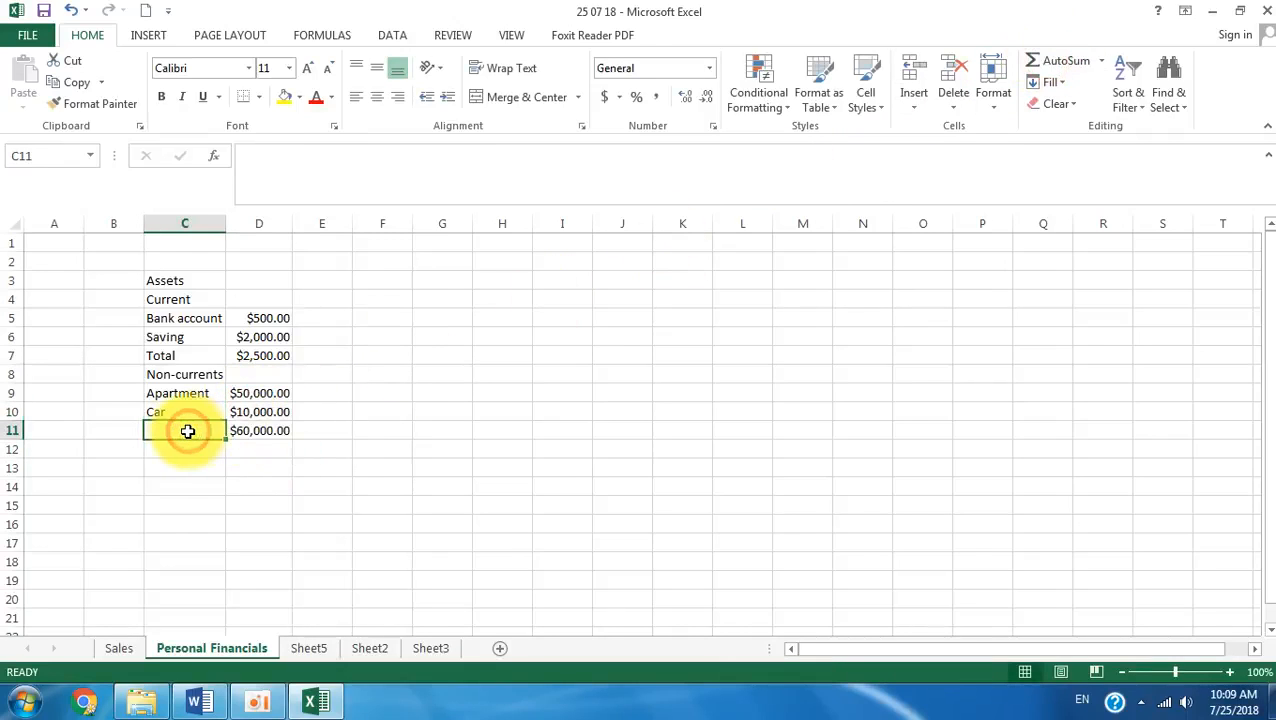
type("Total")
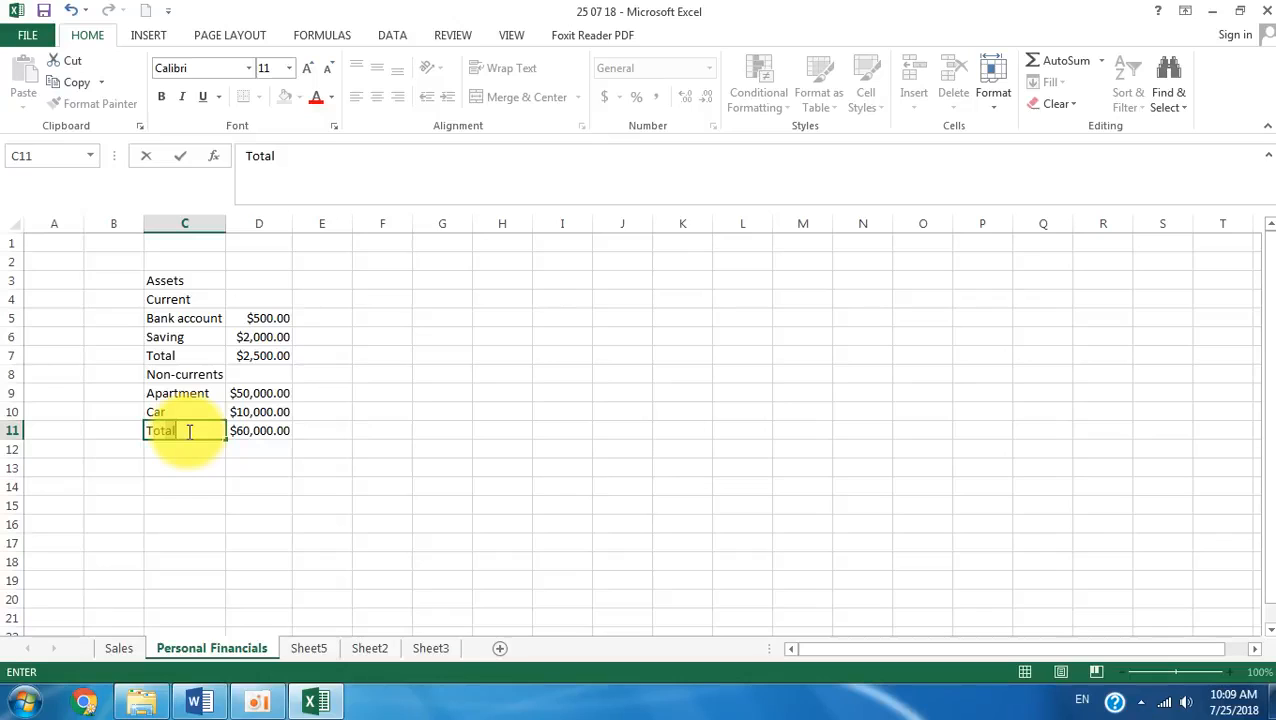
key("Return")
left_click(340, 541)
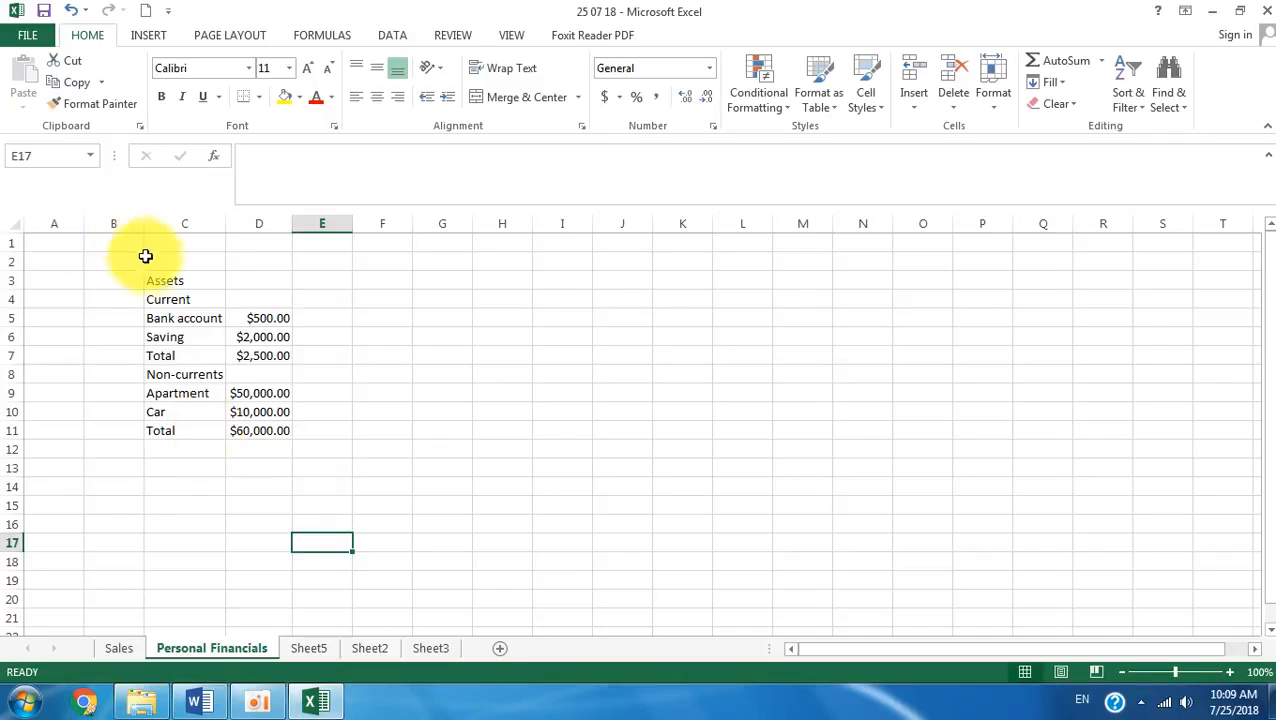
- Enter the date 25/7/18 in cell C2 above the Assets heading
left_click(176, 260)
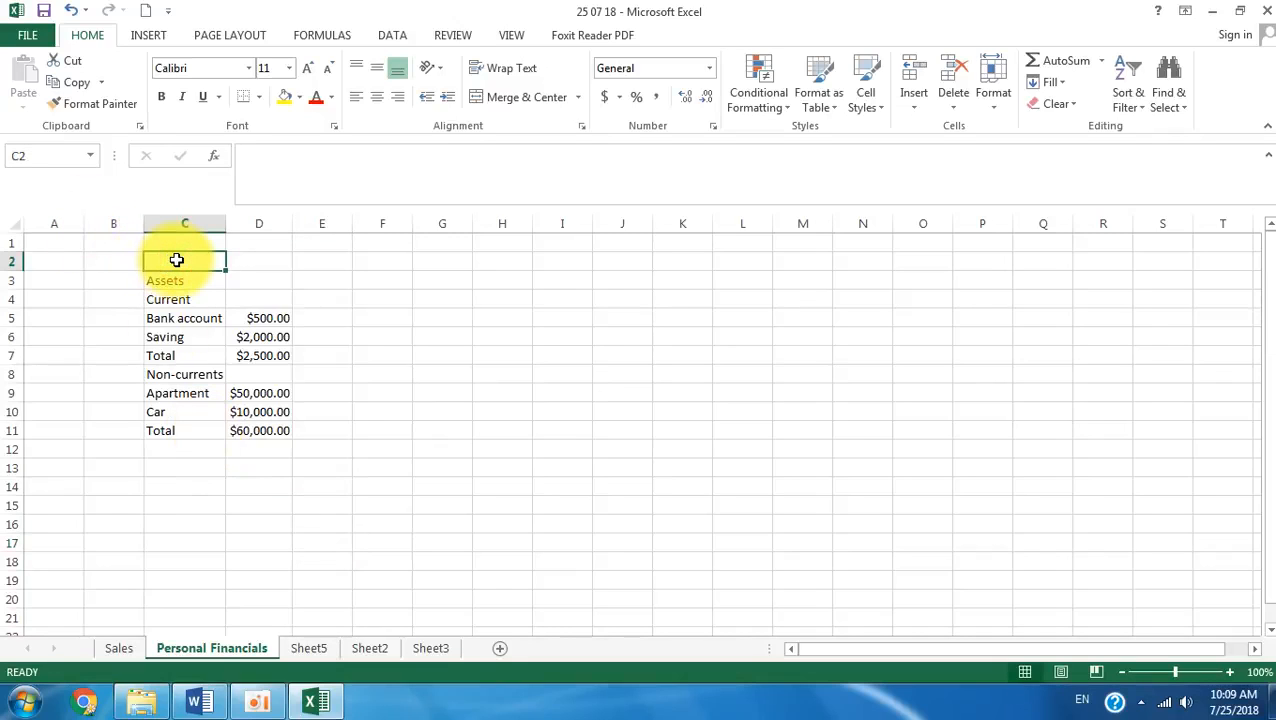
type("25/7/18")
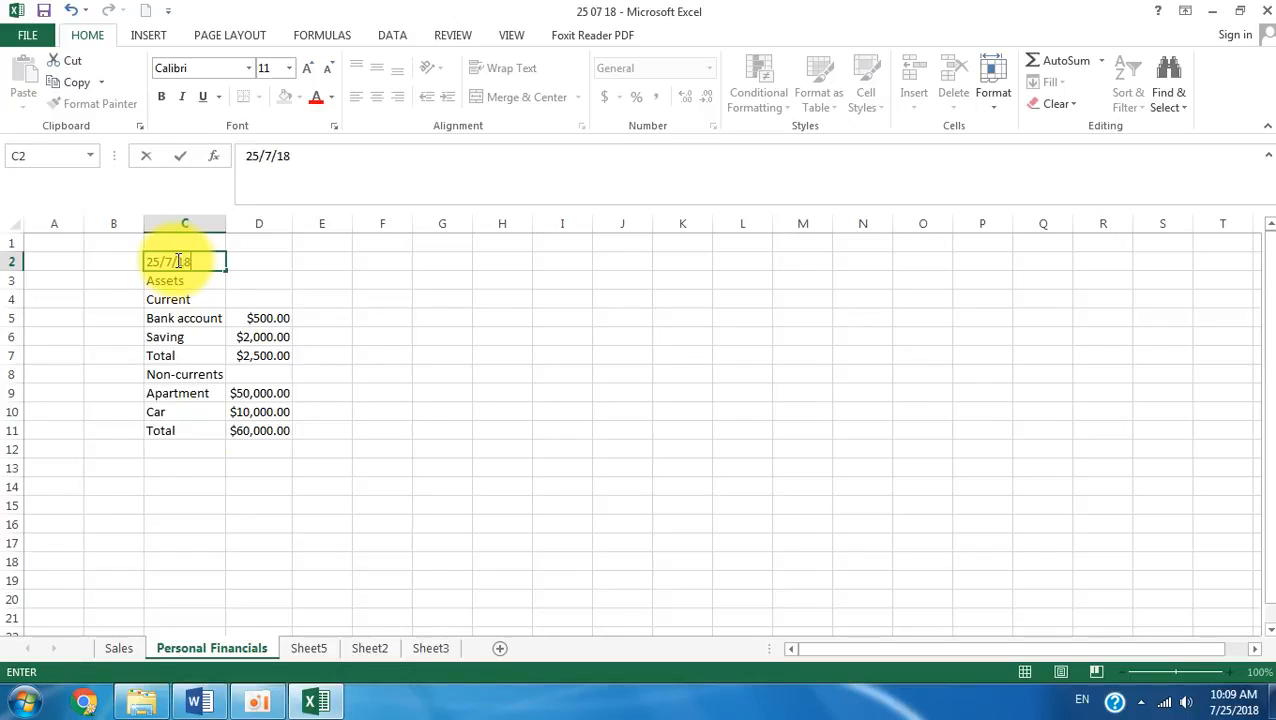
key("Return")
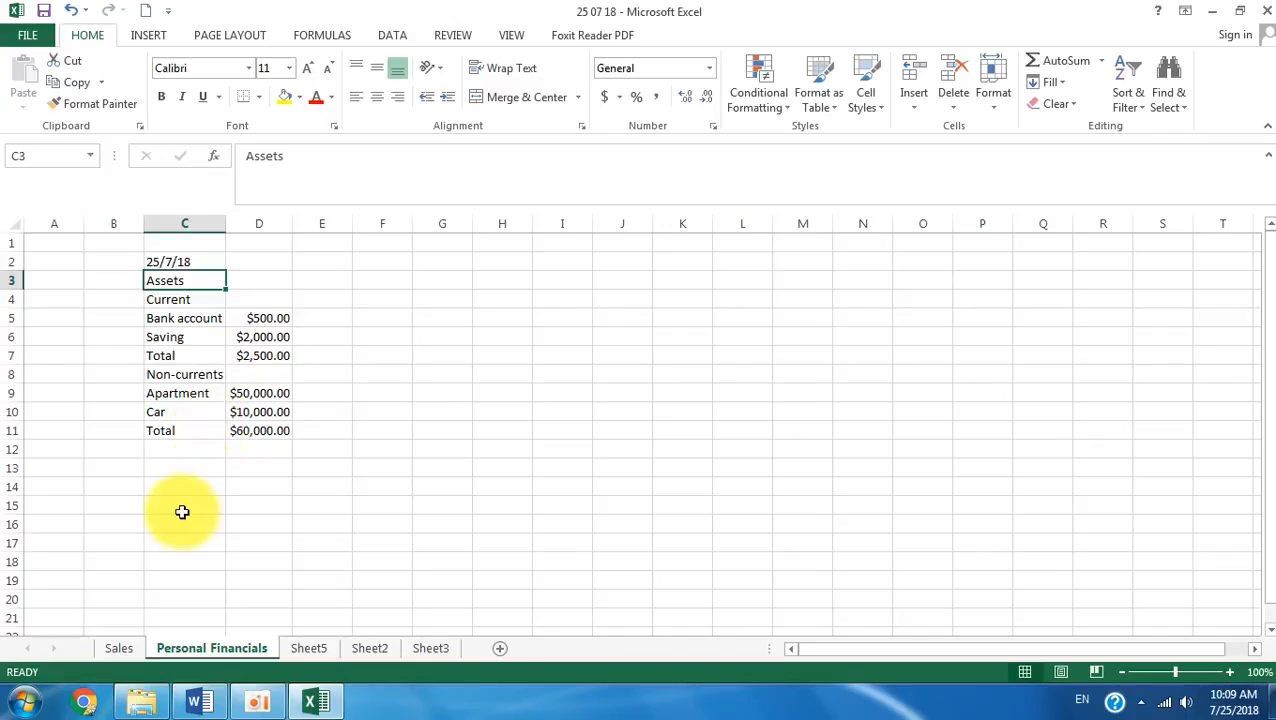
- Add the heading "Liability" with a capital L in cell C13 below the assets section
left_click(172, 469)
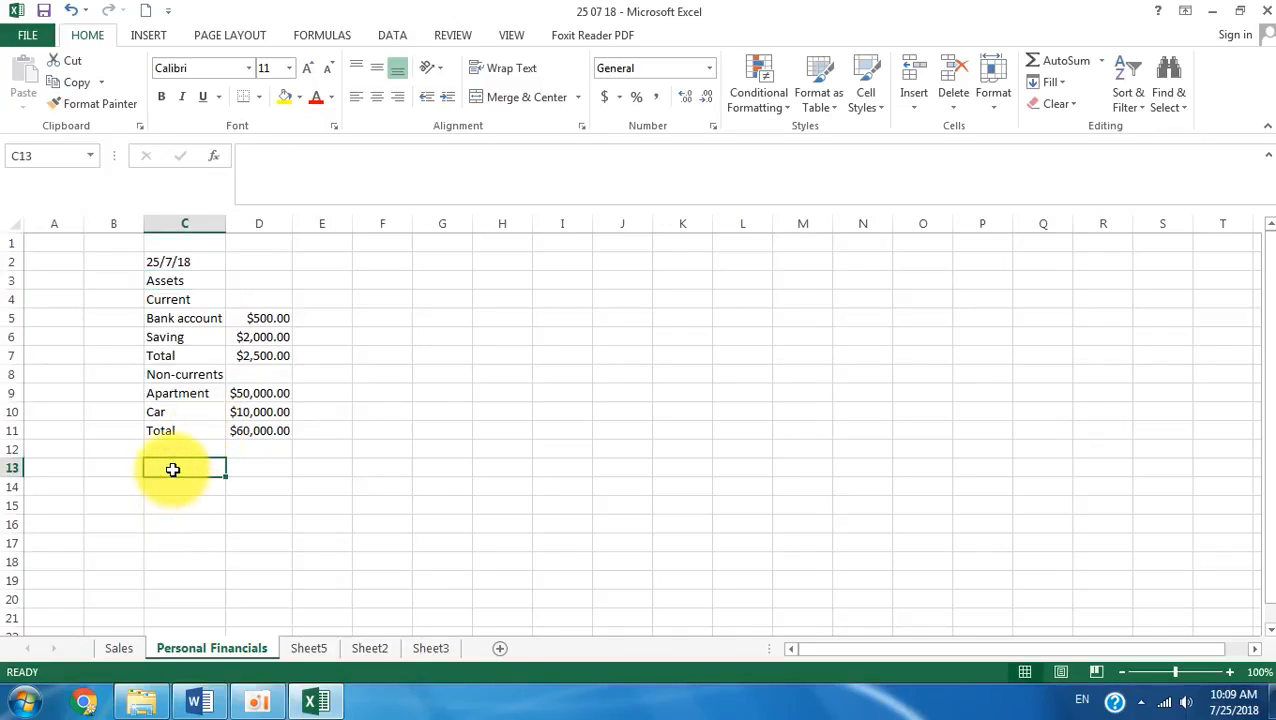
type("I")
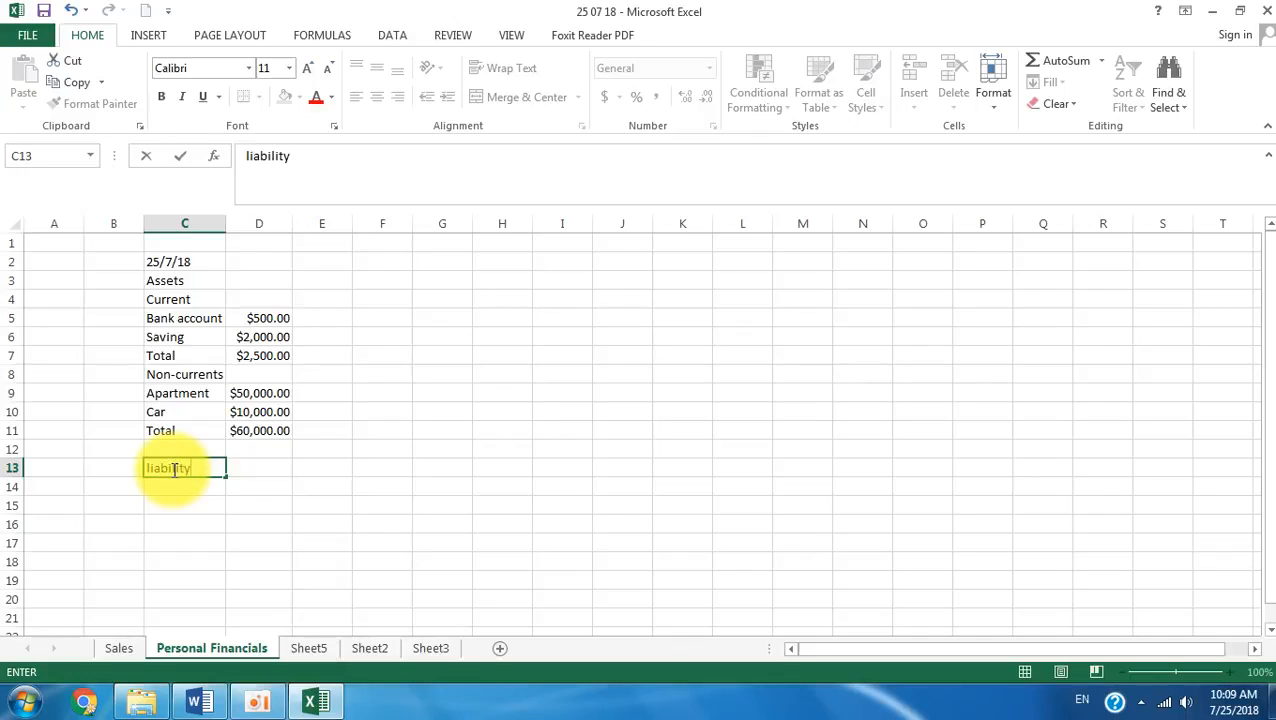
left_click_drag(185, 556, 183, 545)
left_click(167, 472)
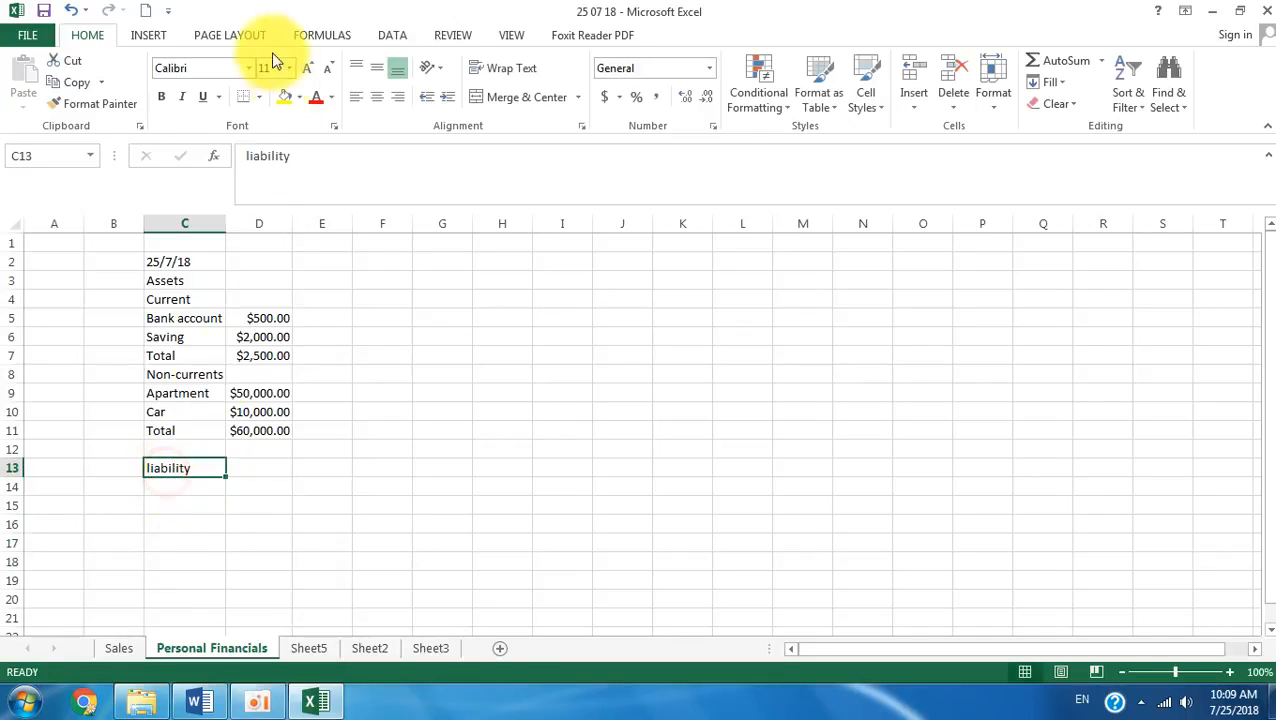
left_click(249, 152)
type("L")
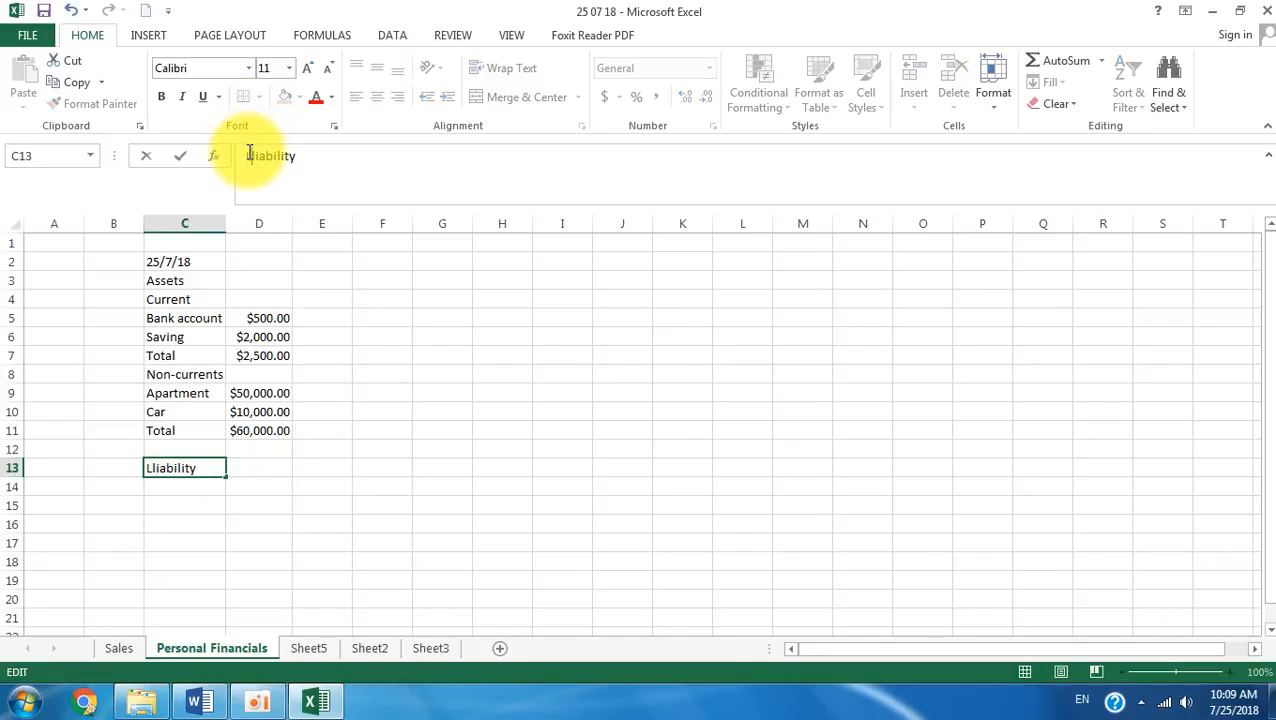
key("BackSpace")
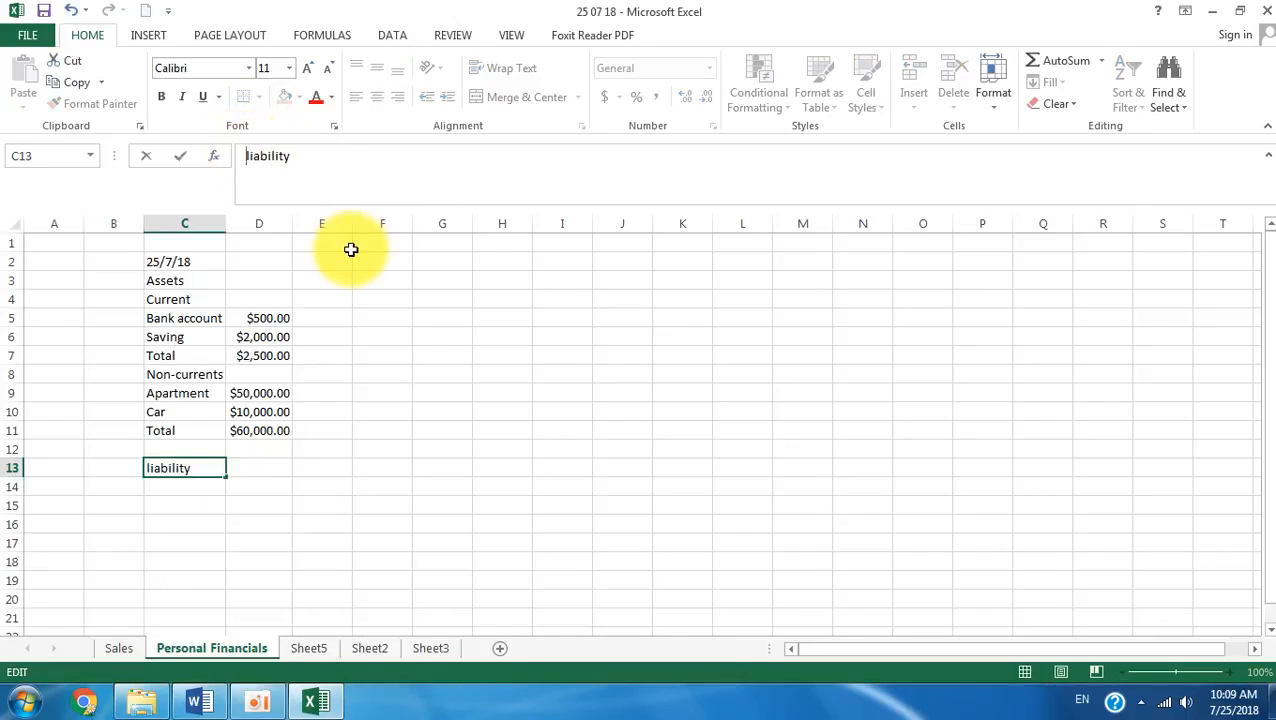
type("L")
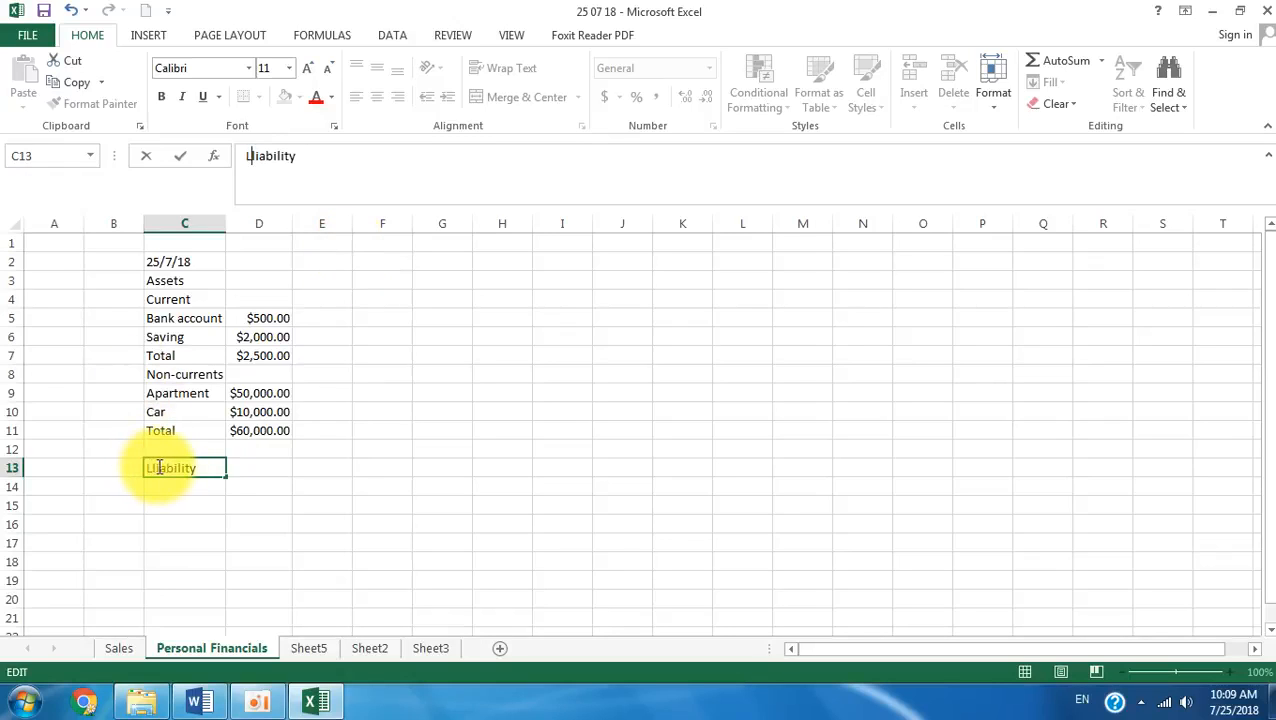
key("Delete")
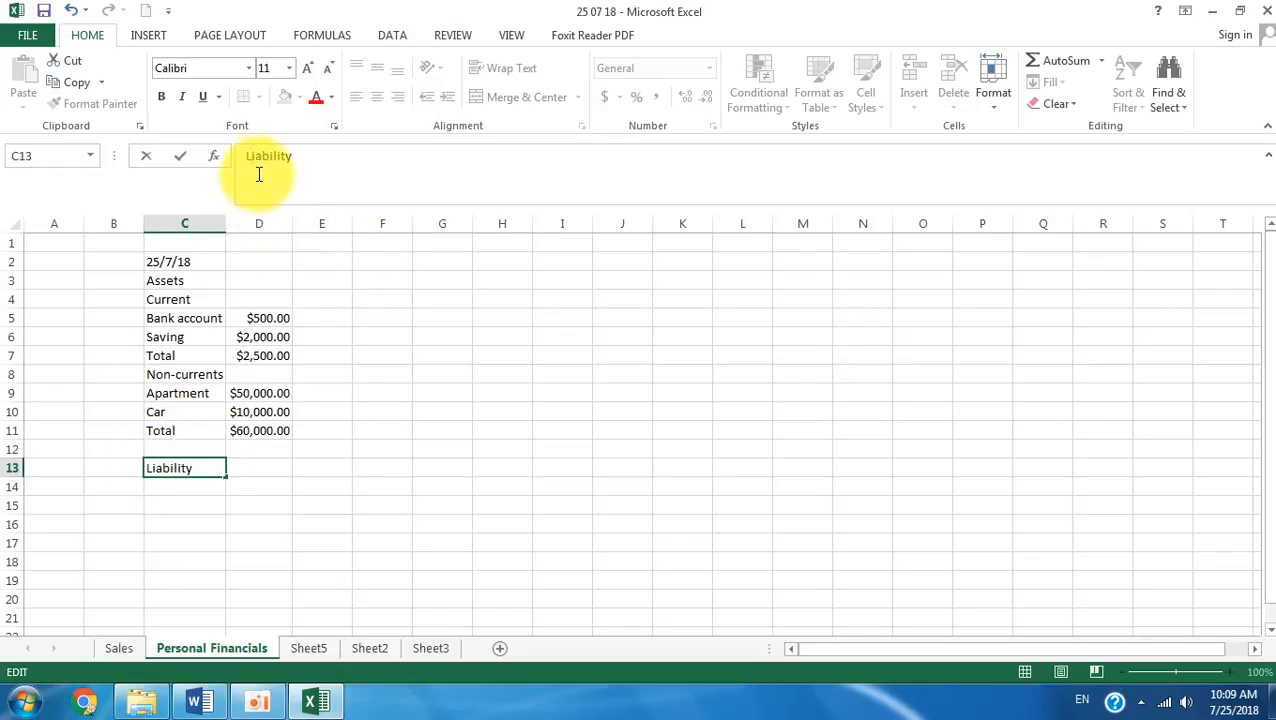
left_click(250, 541)
- Add a "Mortgage" entry in cell C14 with an amount of 30,000 in D14
left_click(203, 490)
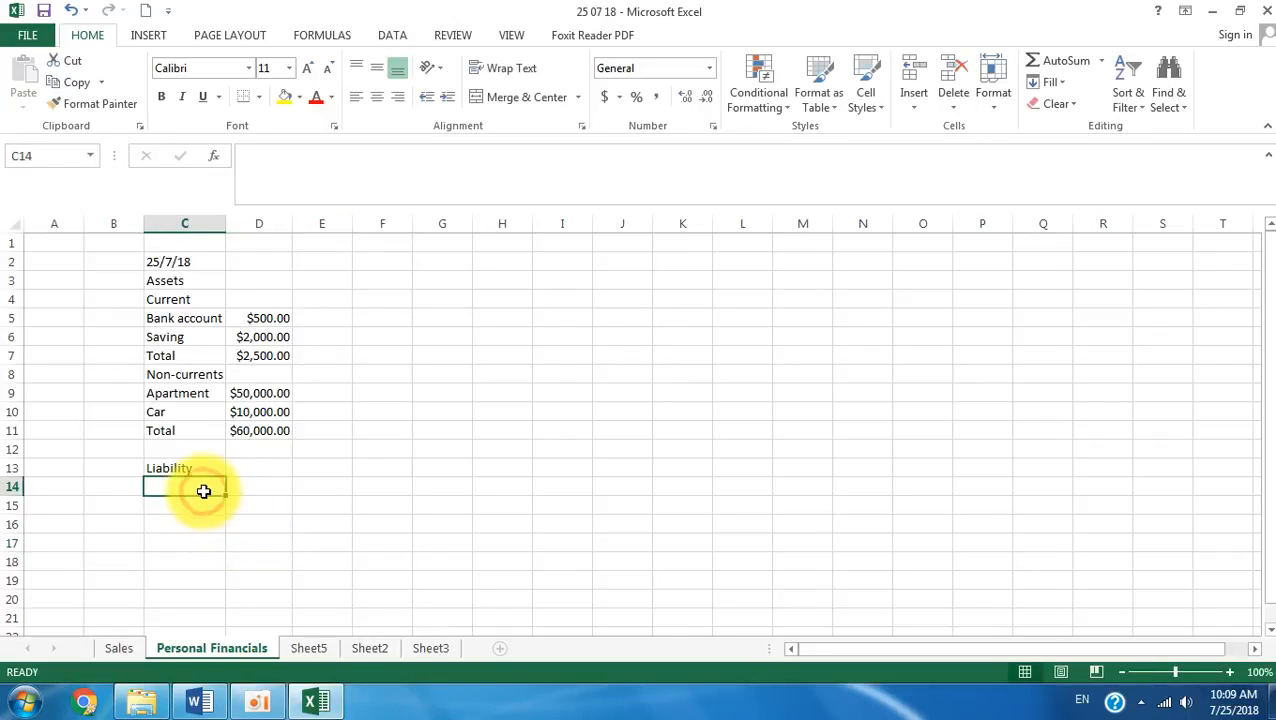
type("Mortga")
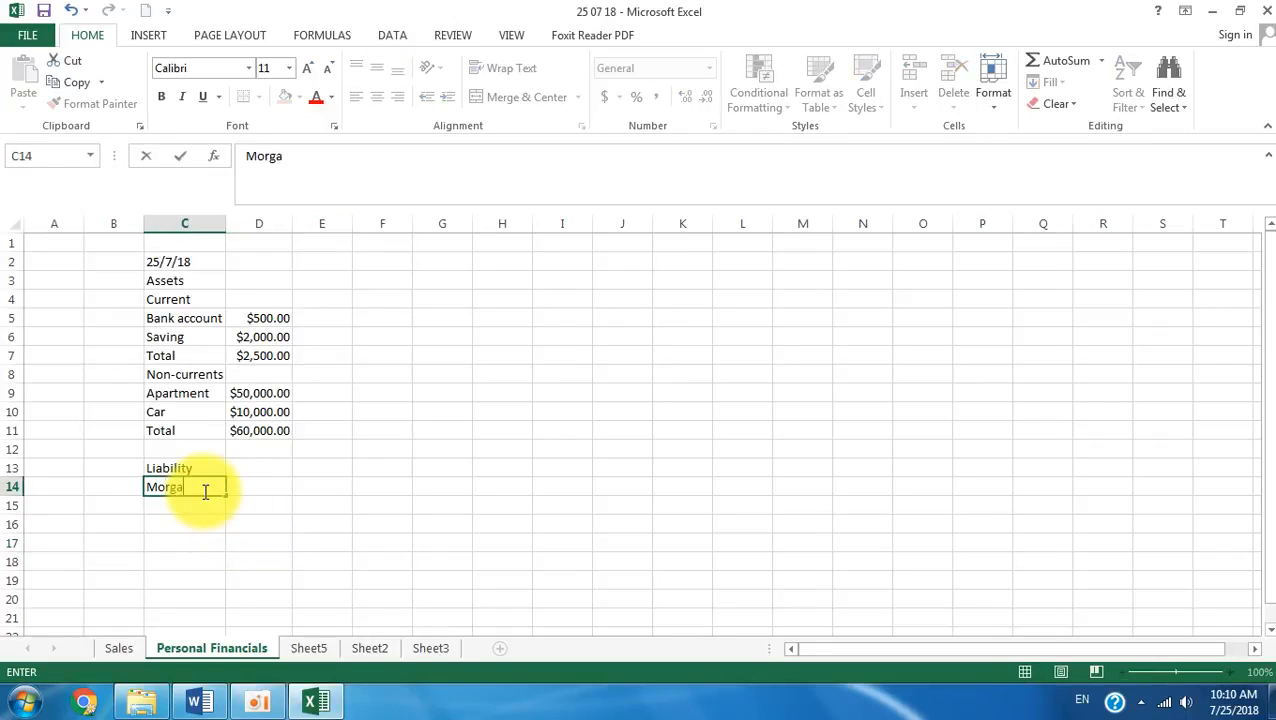
type("ge")
left_click(244, 487)
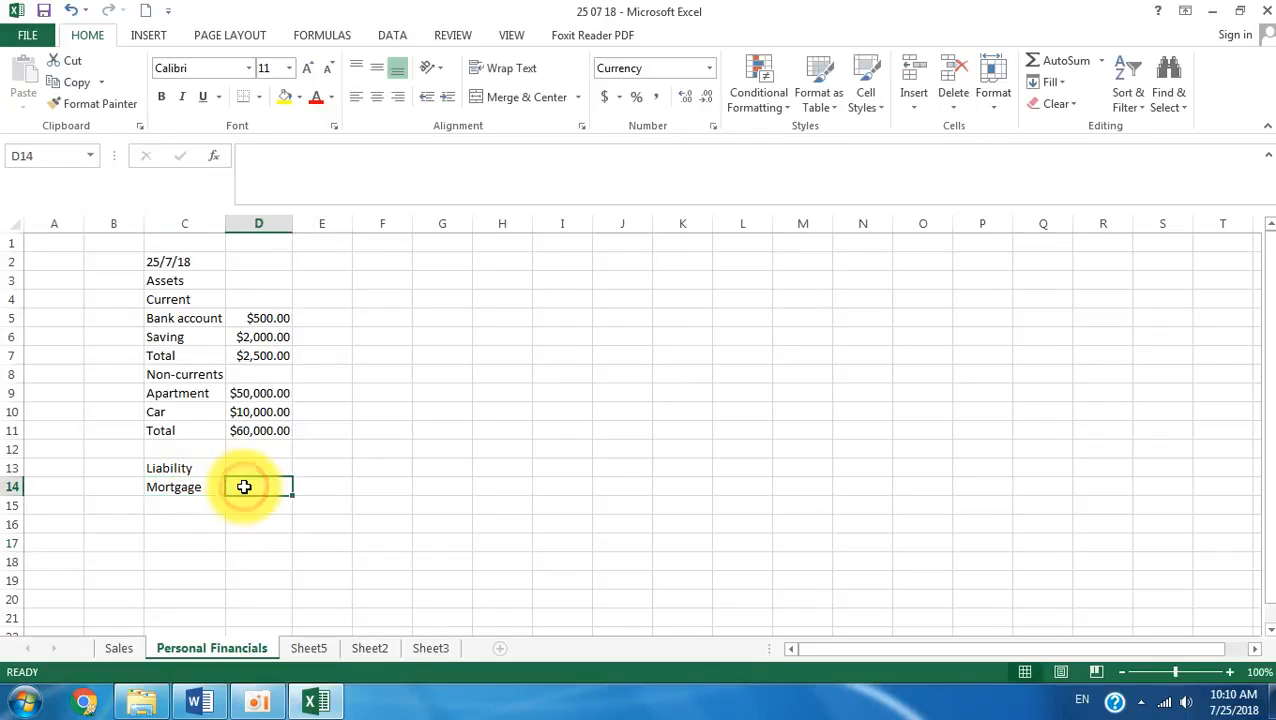
type("3")
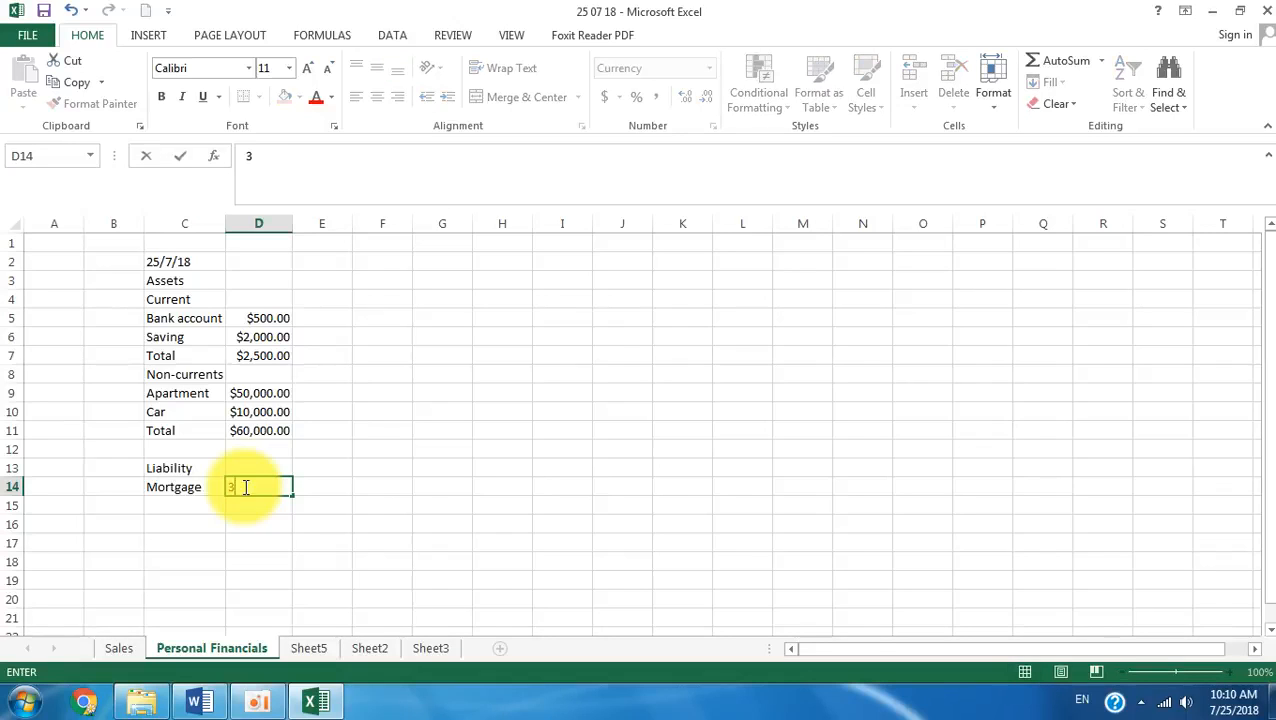
type("0,000000")
key("Return")
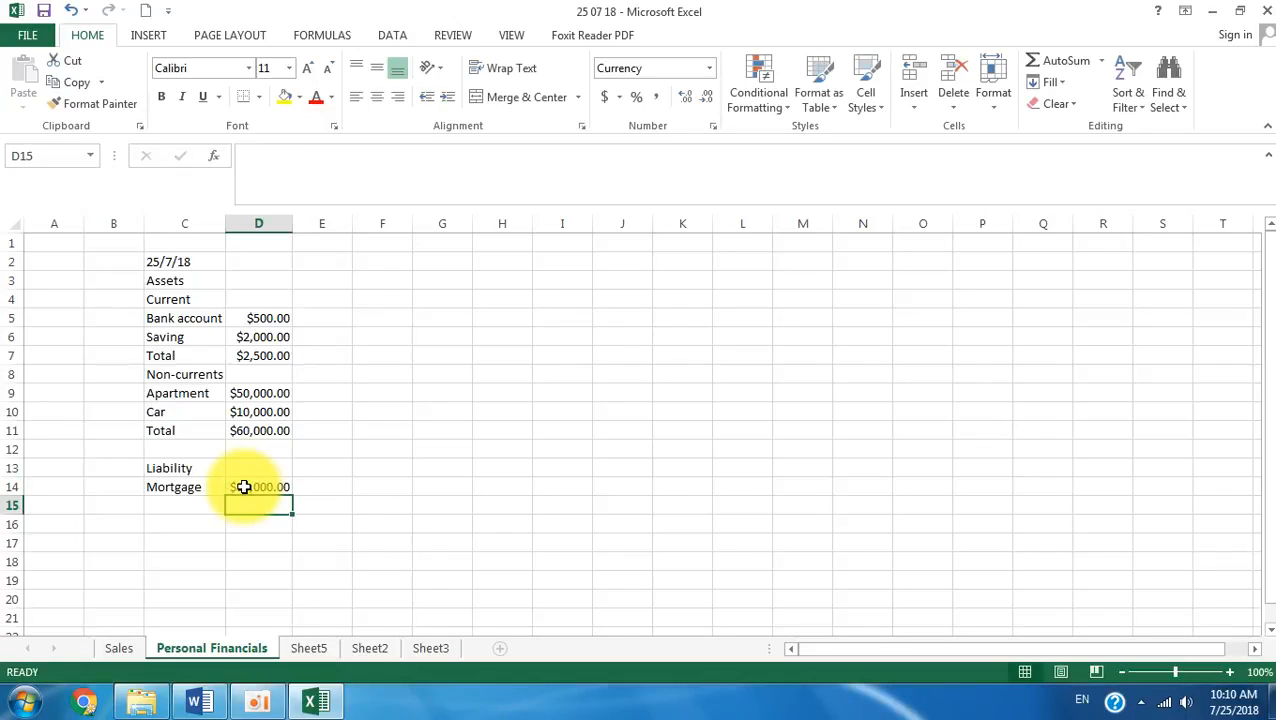
- Add a "Borrowings" entry in cell C15 with an amount of 1,000 in D15
left_click(179, 505)
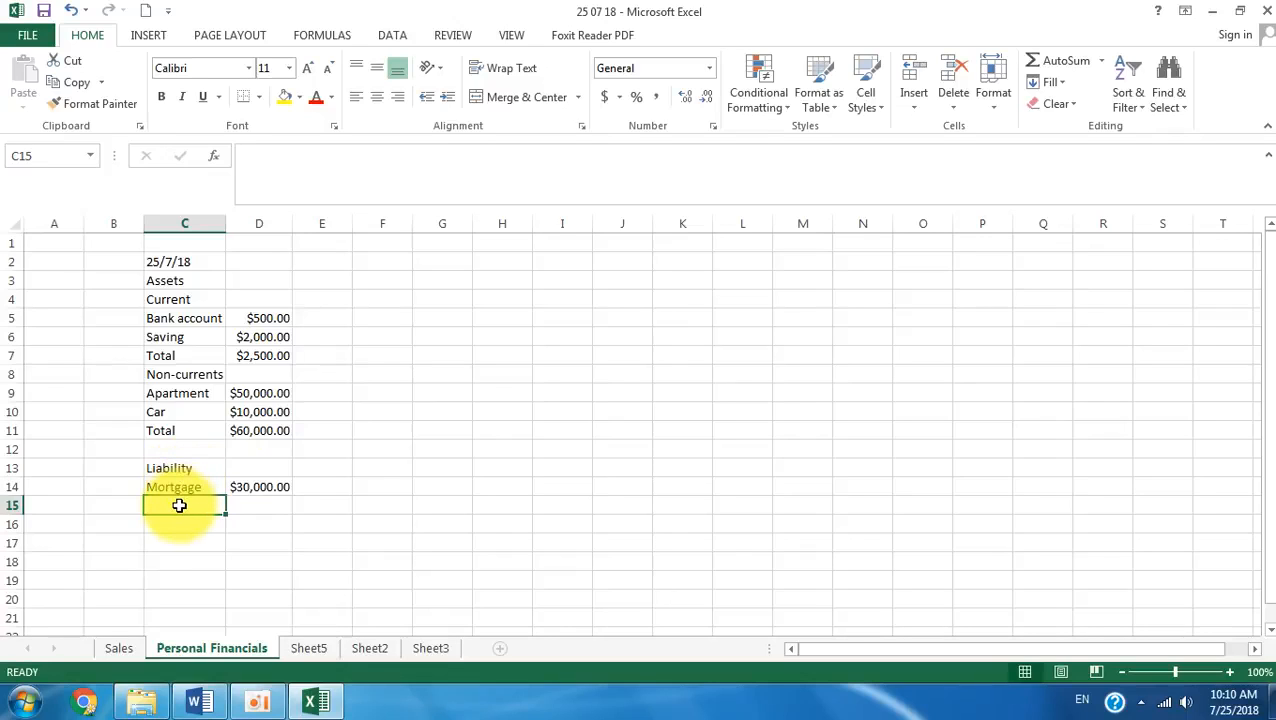
type("Borrow")
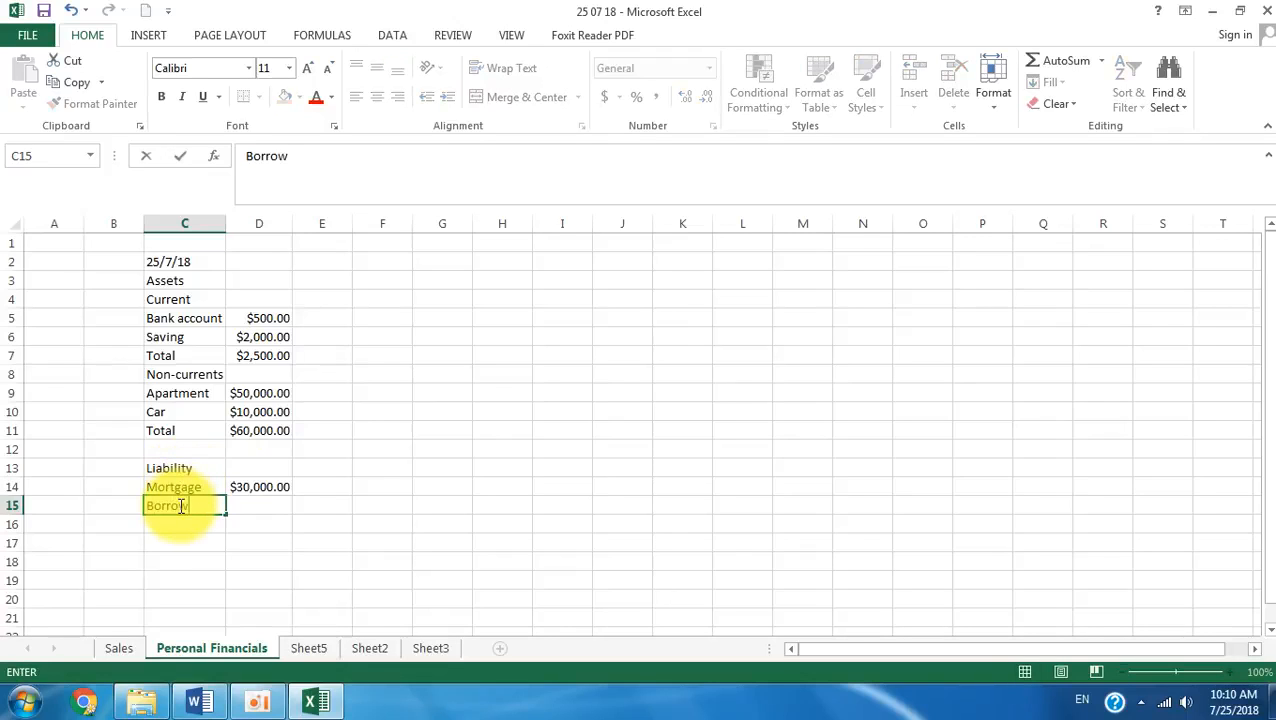
type("ings")
left_click(268, 507)
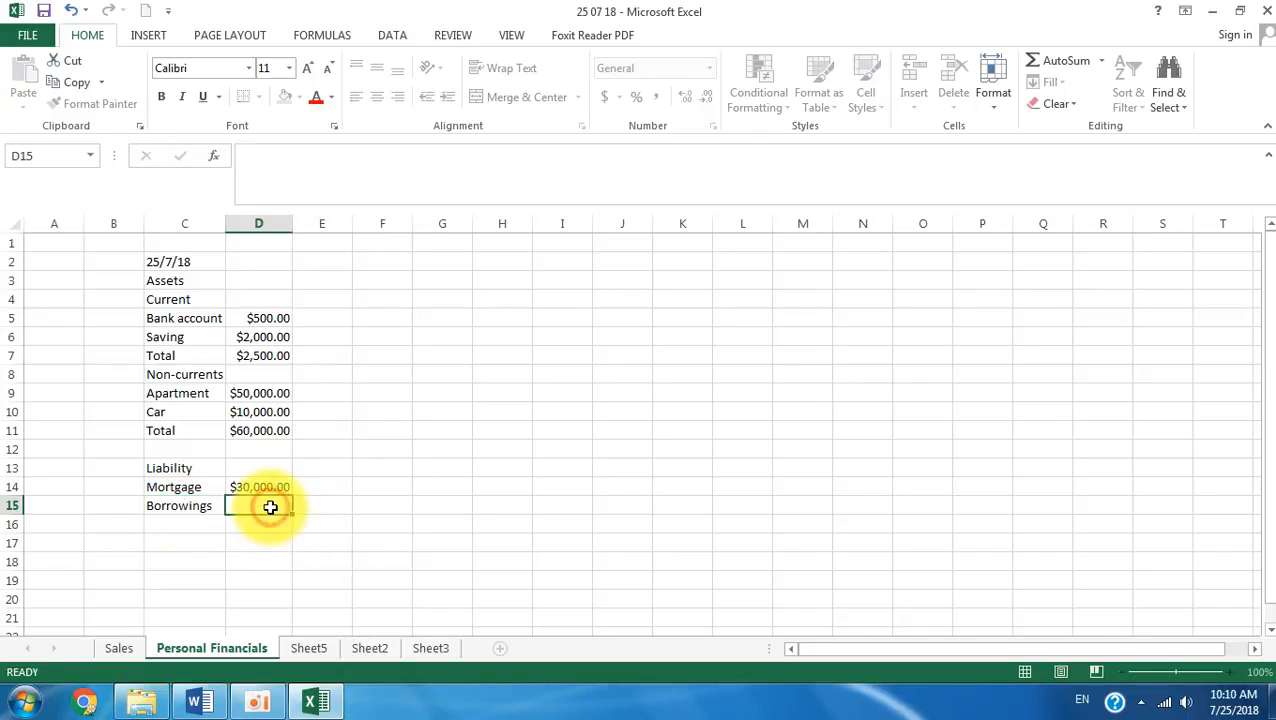
type("1,000")
key("Return")
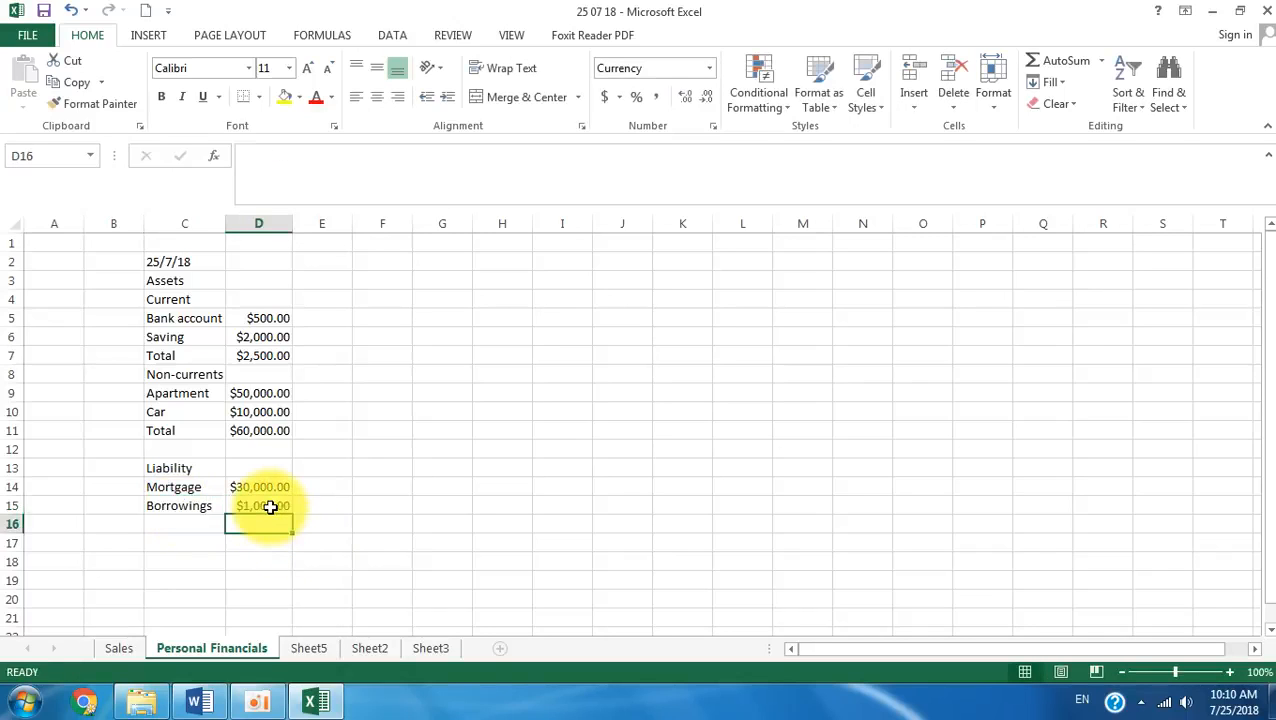
- Copy the "Total" label from cell C11 into cell C16 below the borrowings row
left_click(182, 430)
right_click(188, 430)
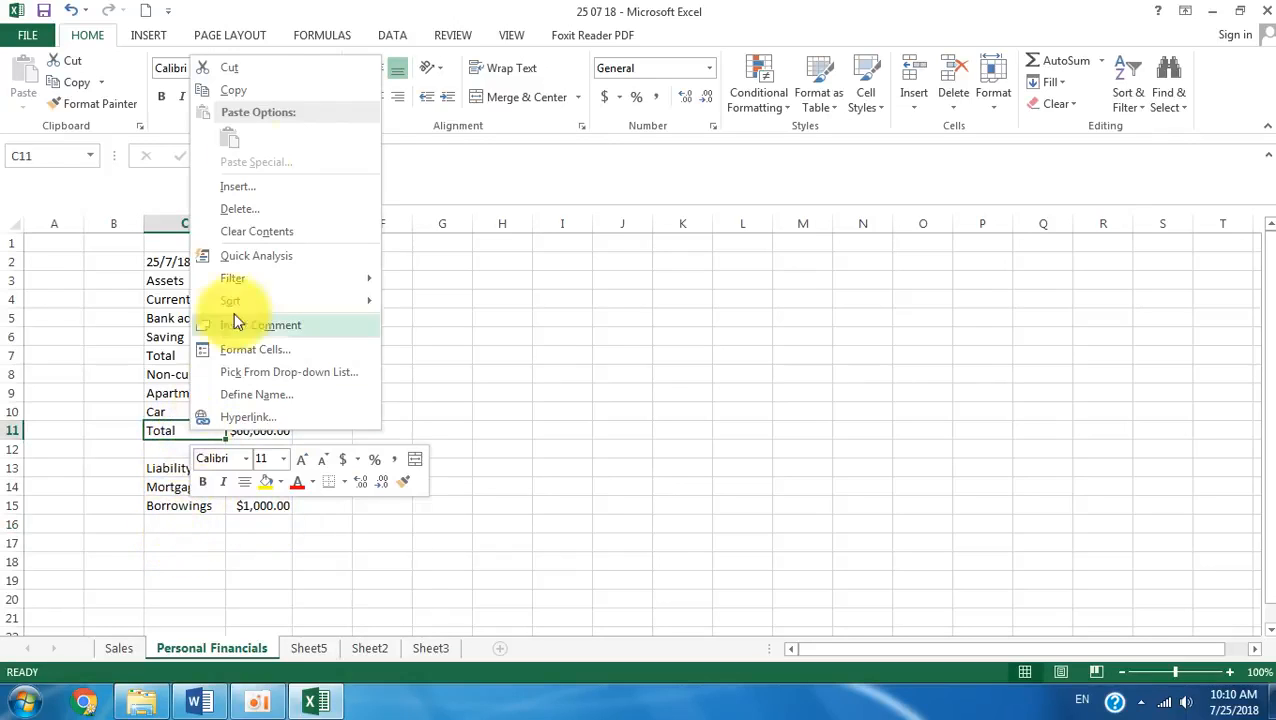
left_click(240, 88)
left_click(171, 518)
right_click(177, 521)
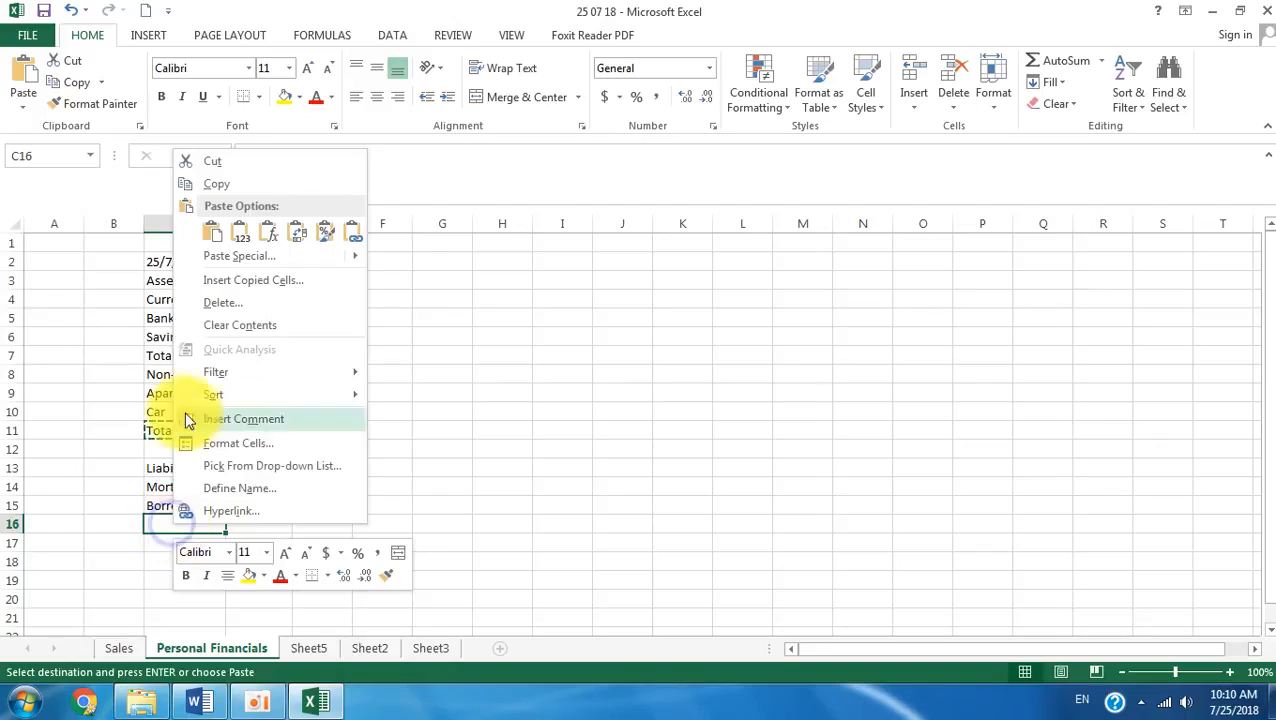
left_click(208, 238)
left_click(392, 538)
left_click(270, 524)
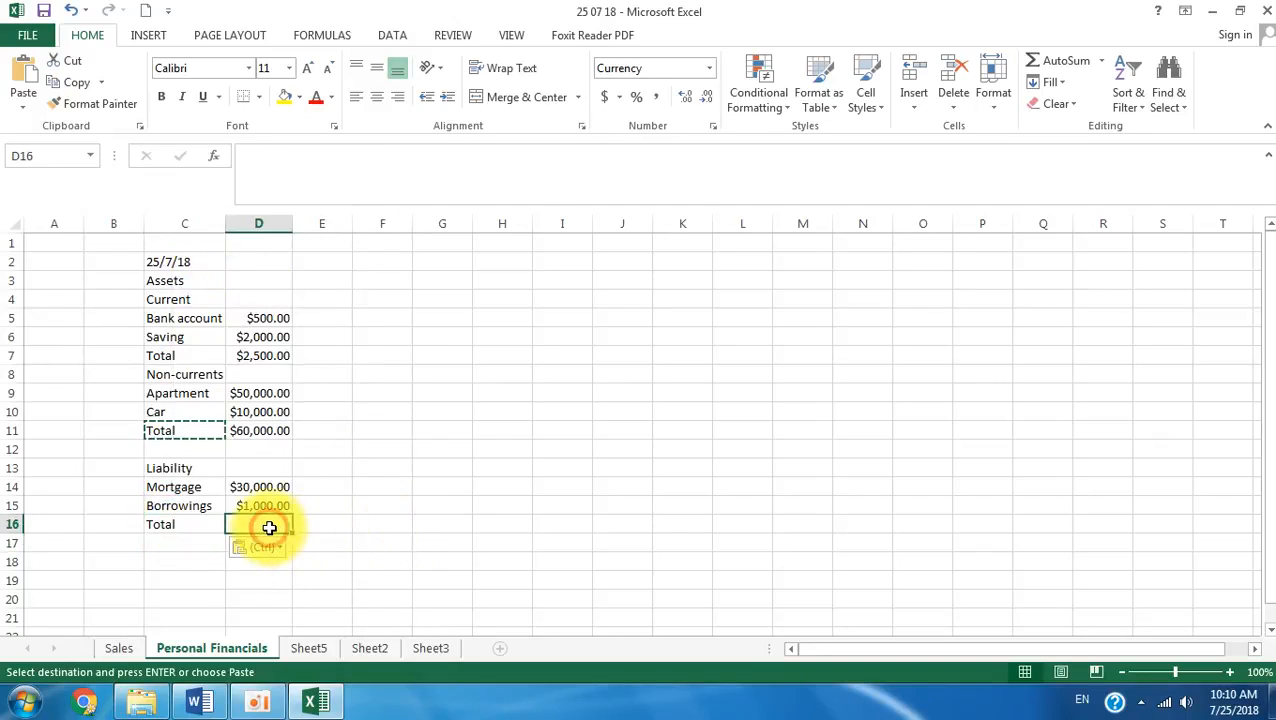
key("Escape")
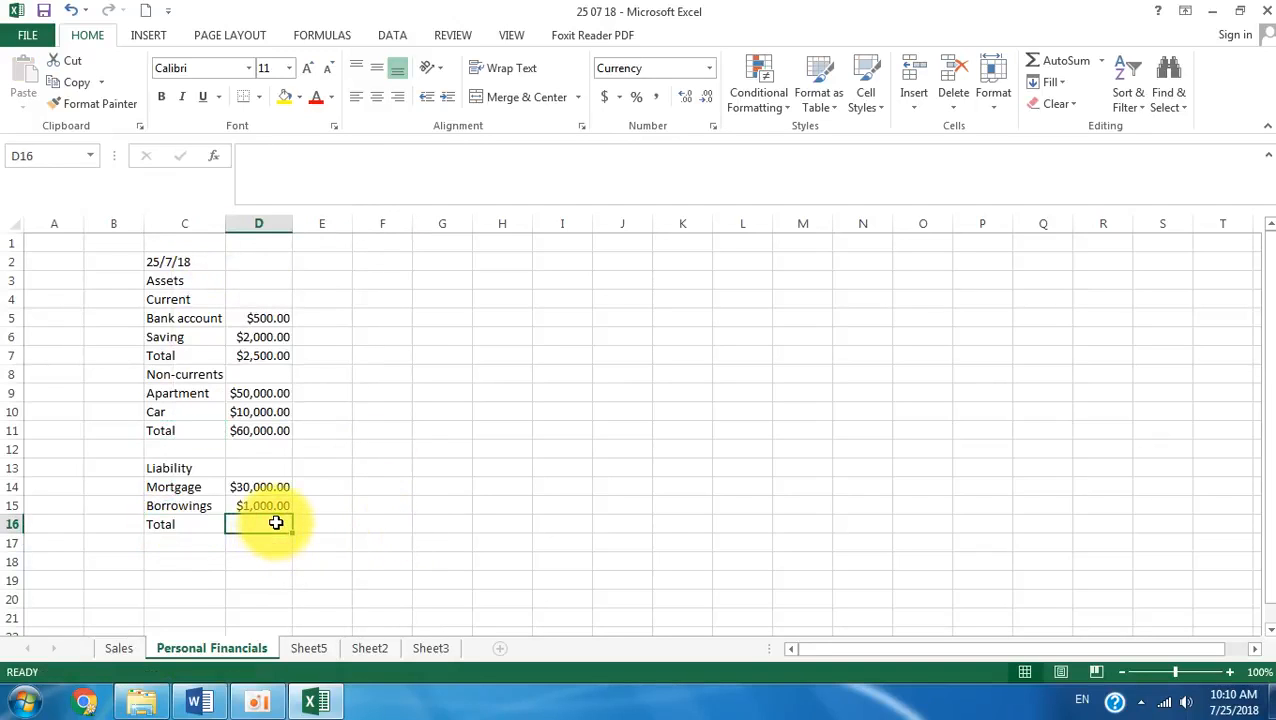
type("=")
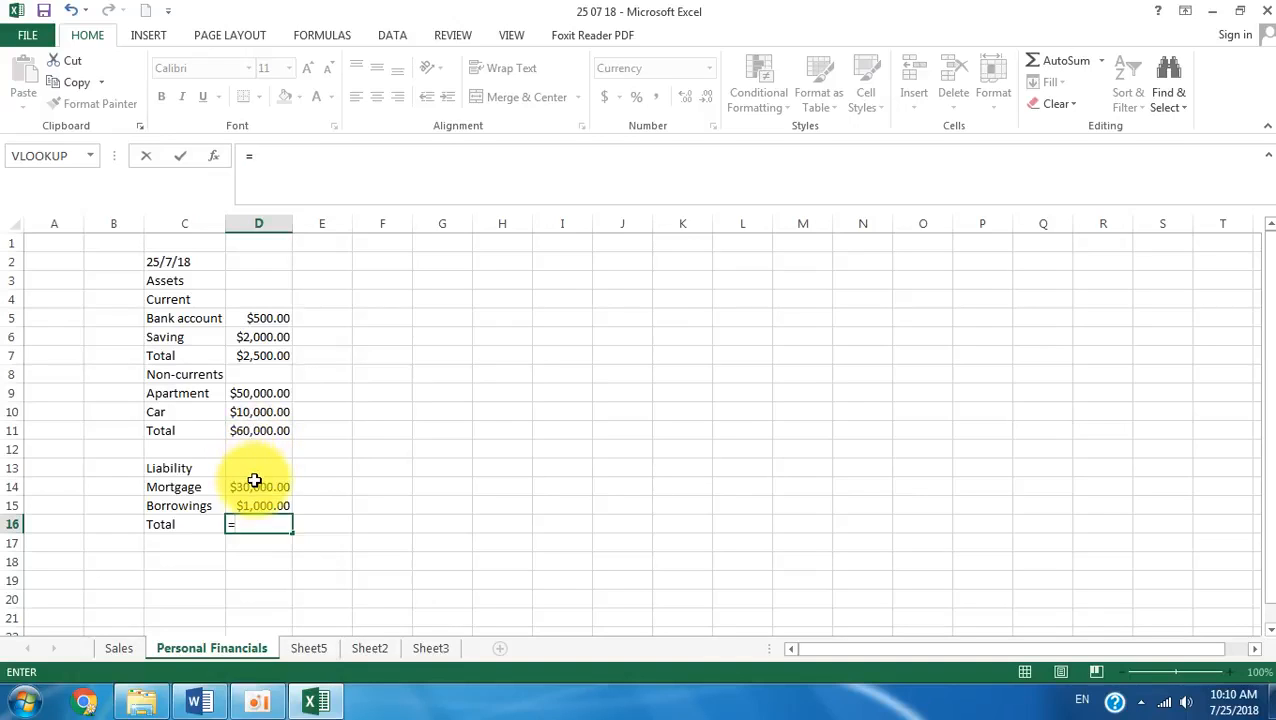
key("BackSpace")
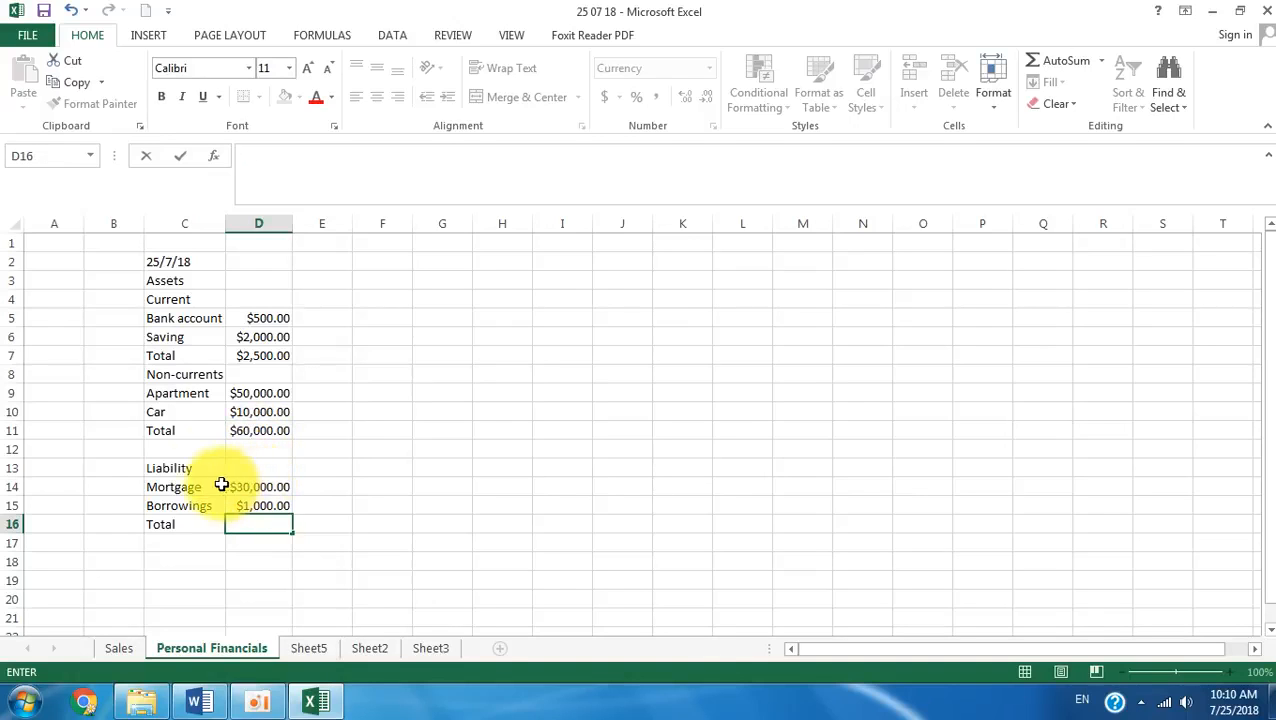
- Label cell C12 "Total assets" in the row between the non-current total and the Liability heading
left_click(183, 450)
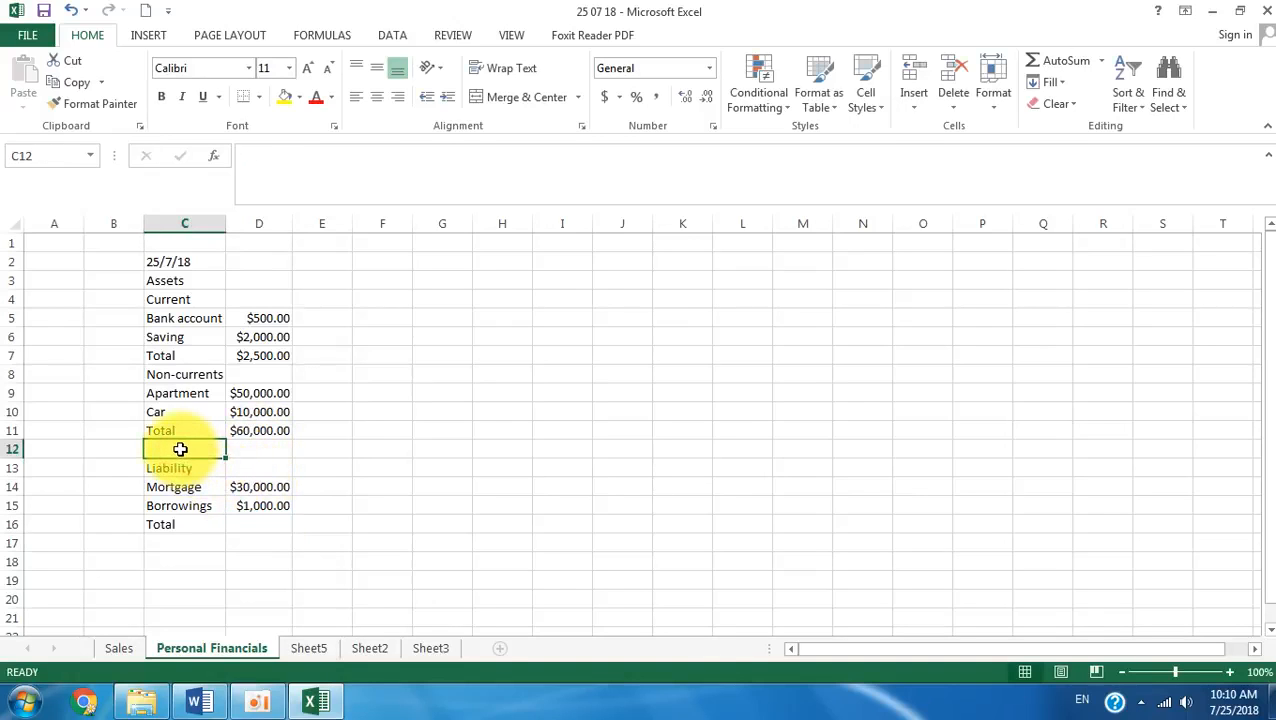
type("total")
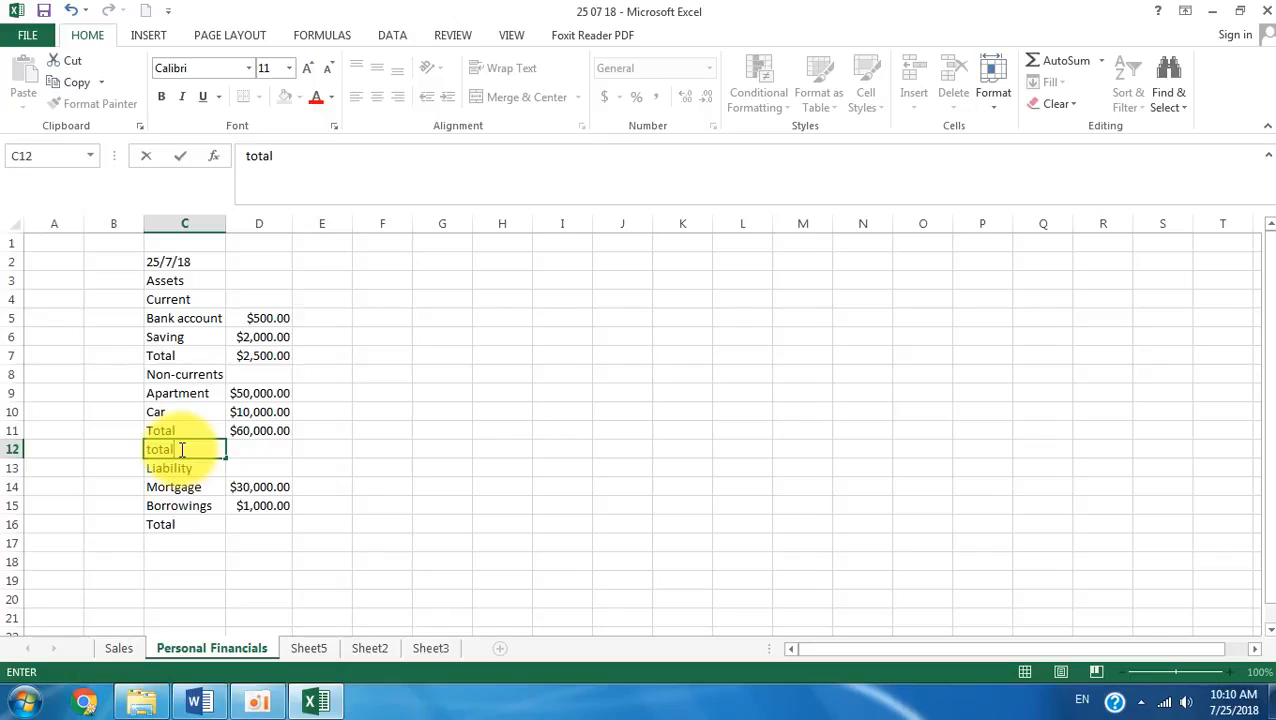
type("assetrs")
left_click(178, 450)
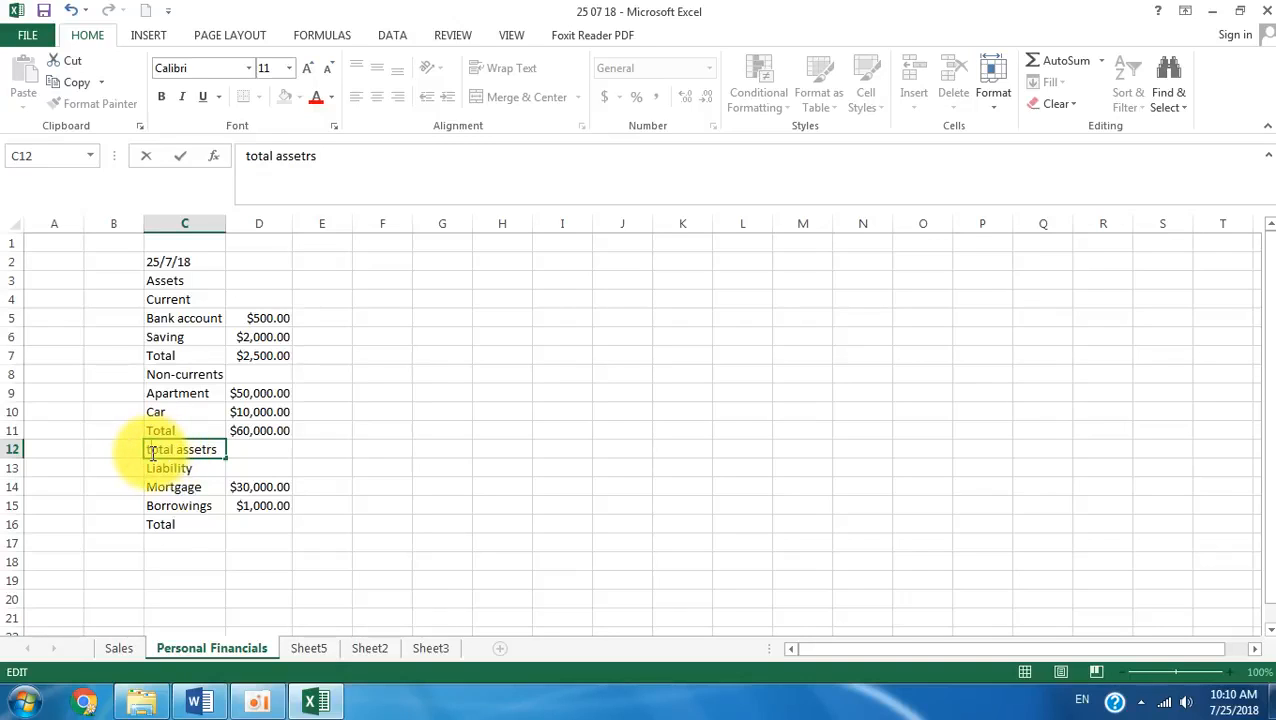
left_click(152, 450)
key("BackSpace")
type("A")
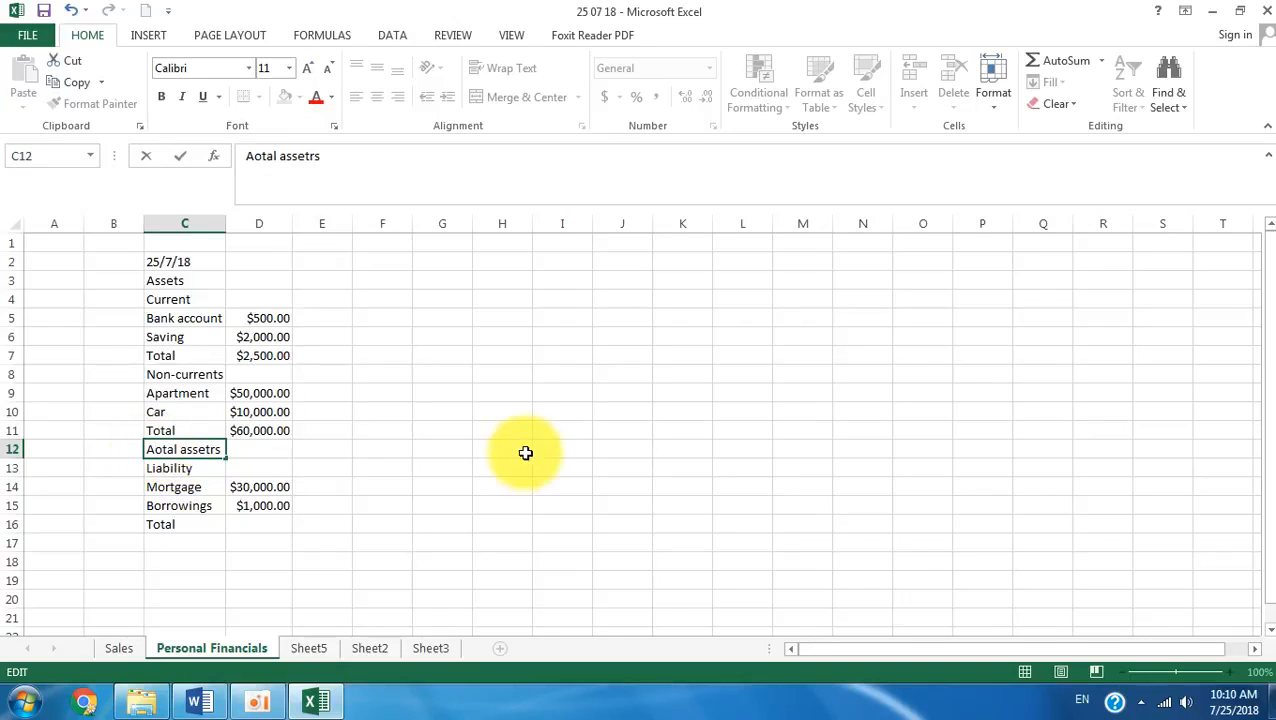
key("Delete")
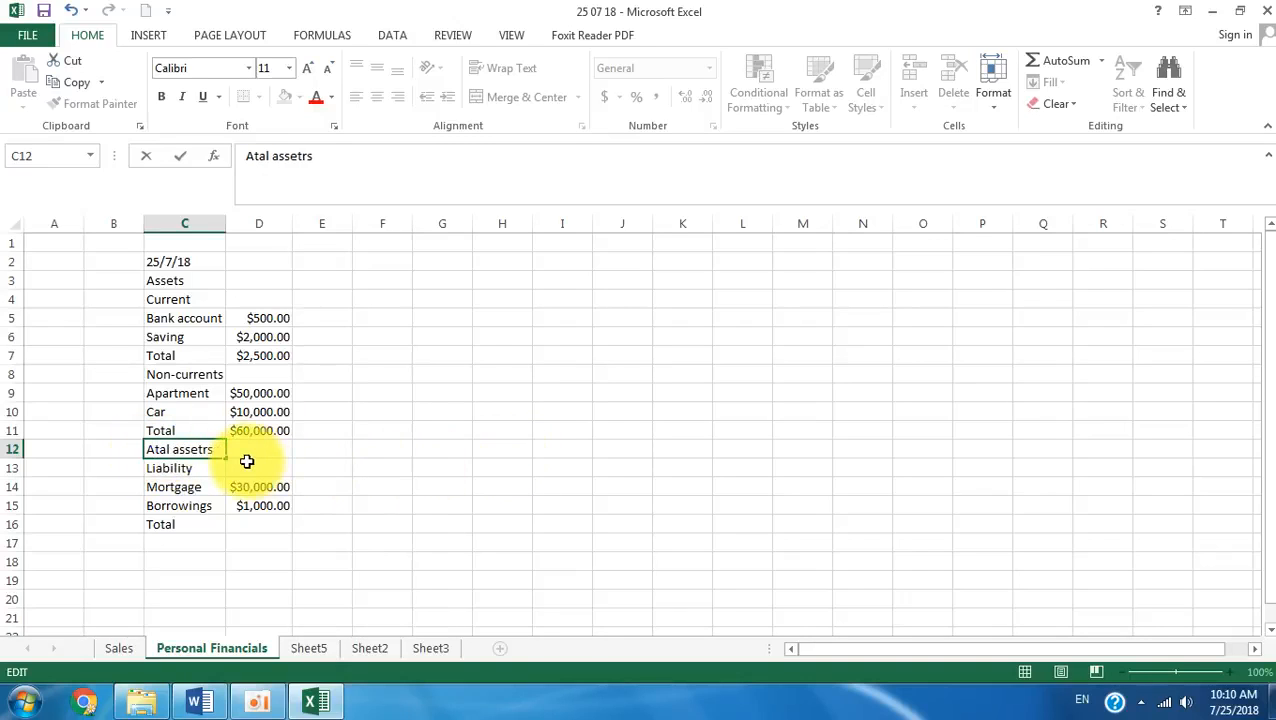
key("BackSpace")
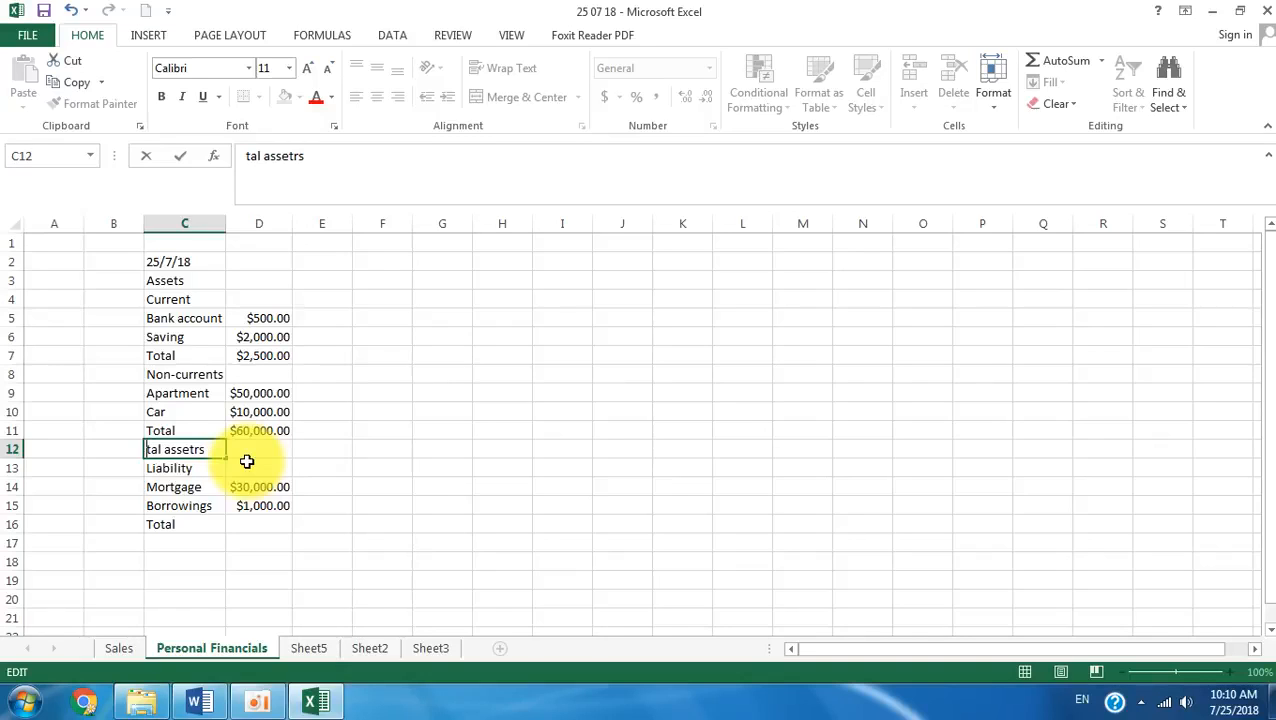
type("T")
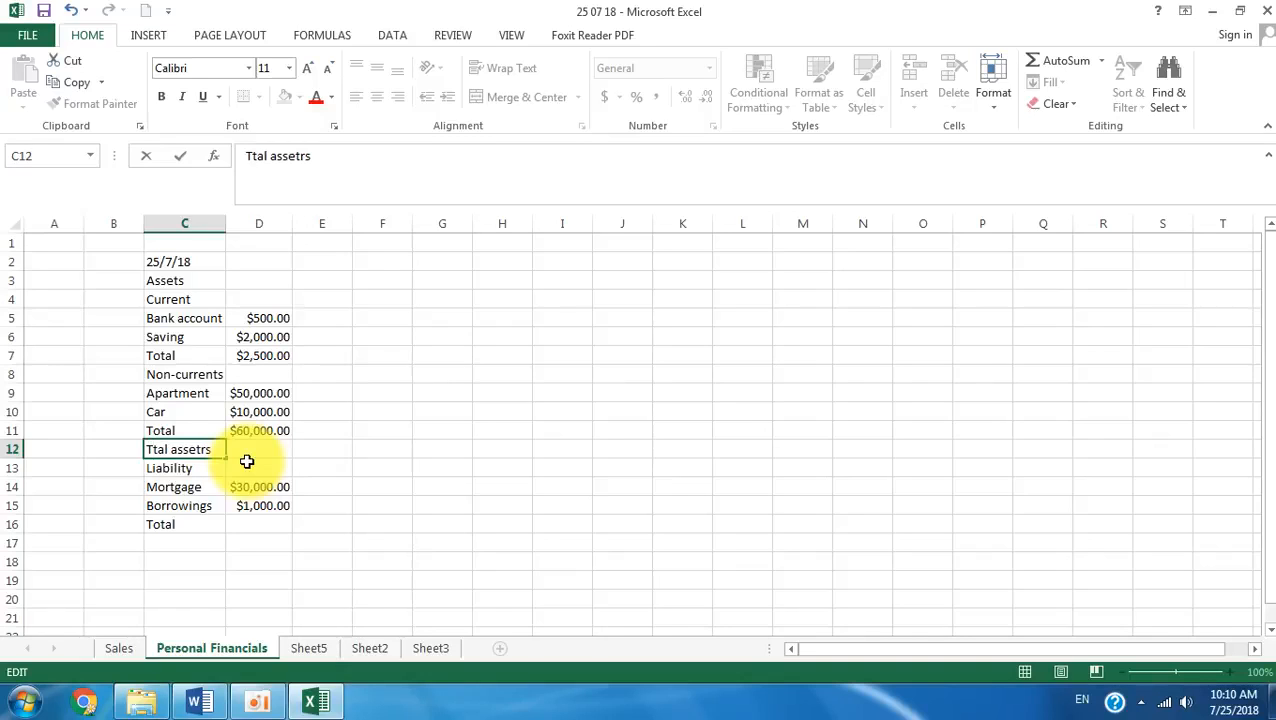
type("o")
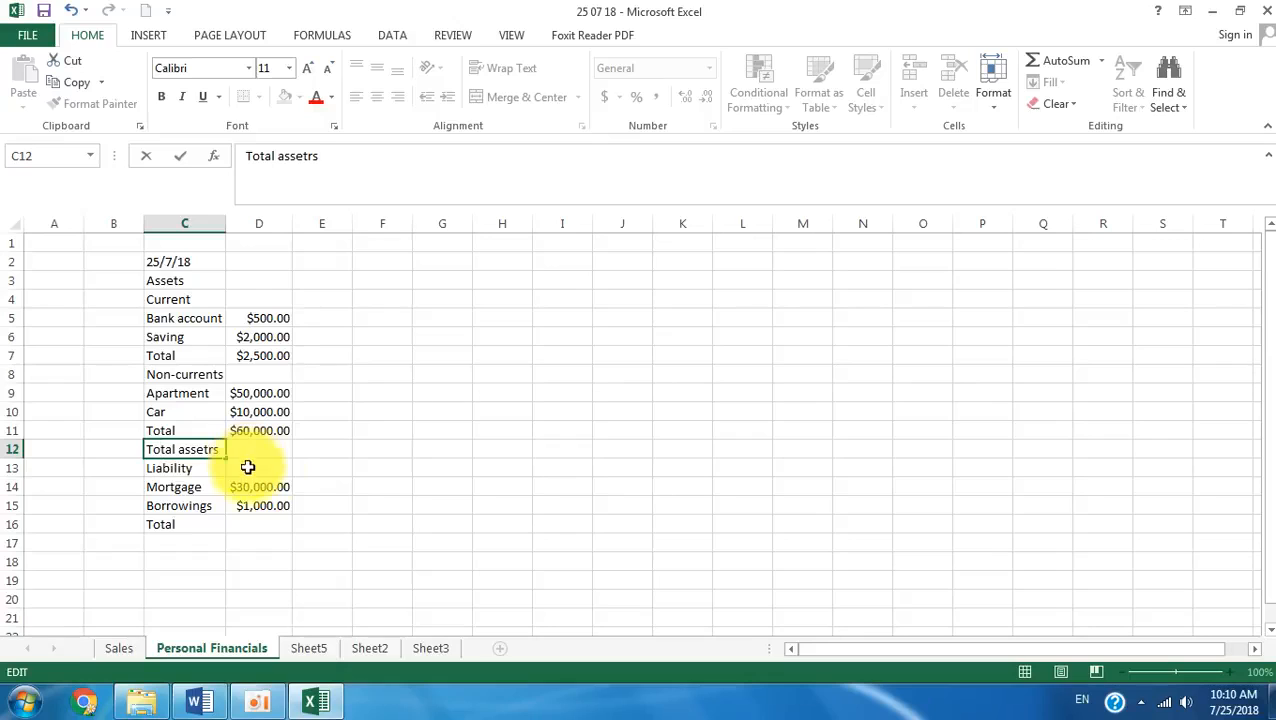
left_click(316, 160)
key("BackSpace")
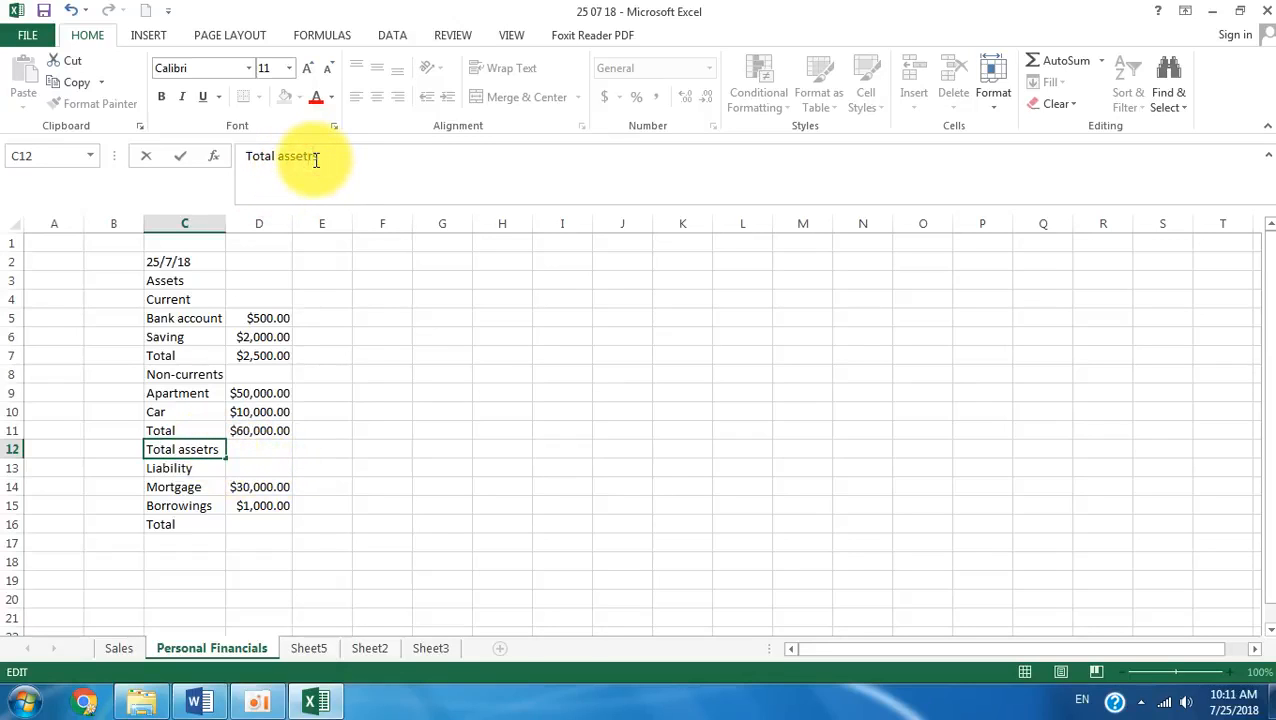
left_click(345, 410)
left_click(278, 446)
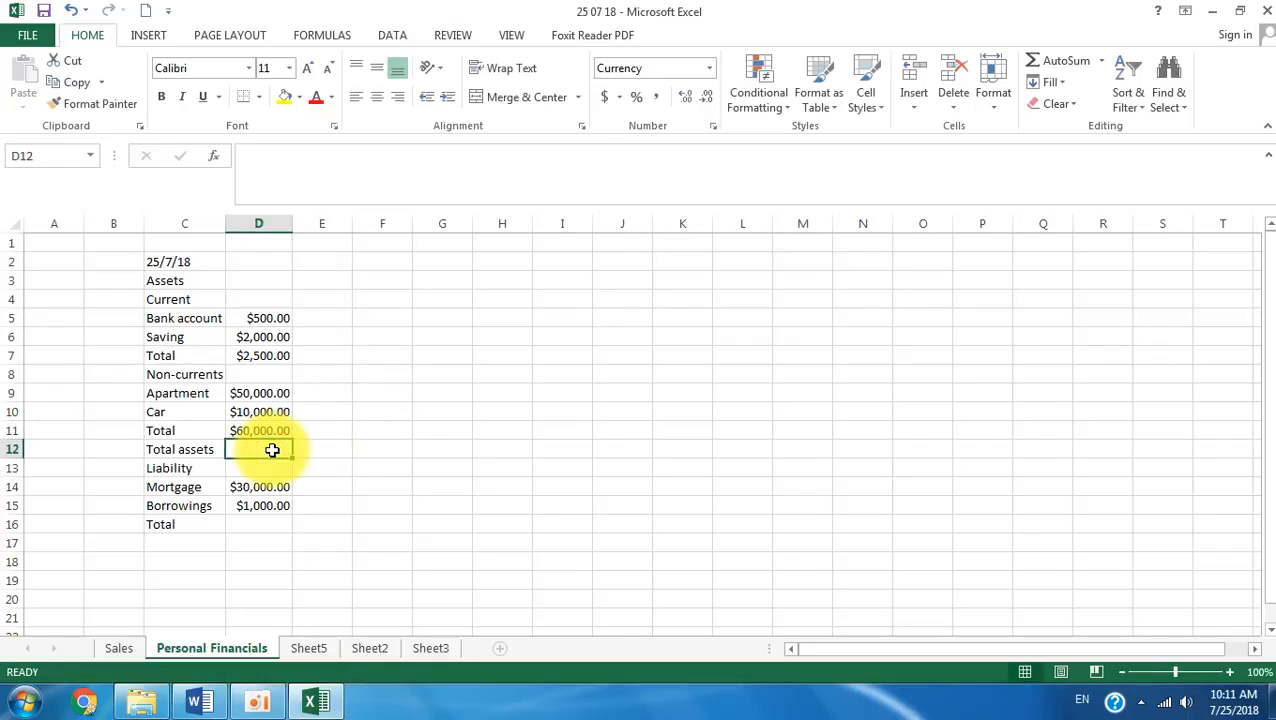
type("=")
left_click(263, 357)
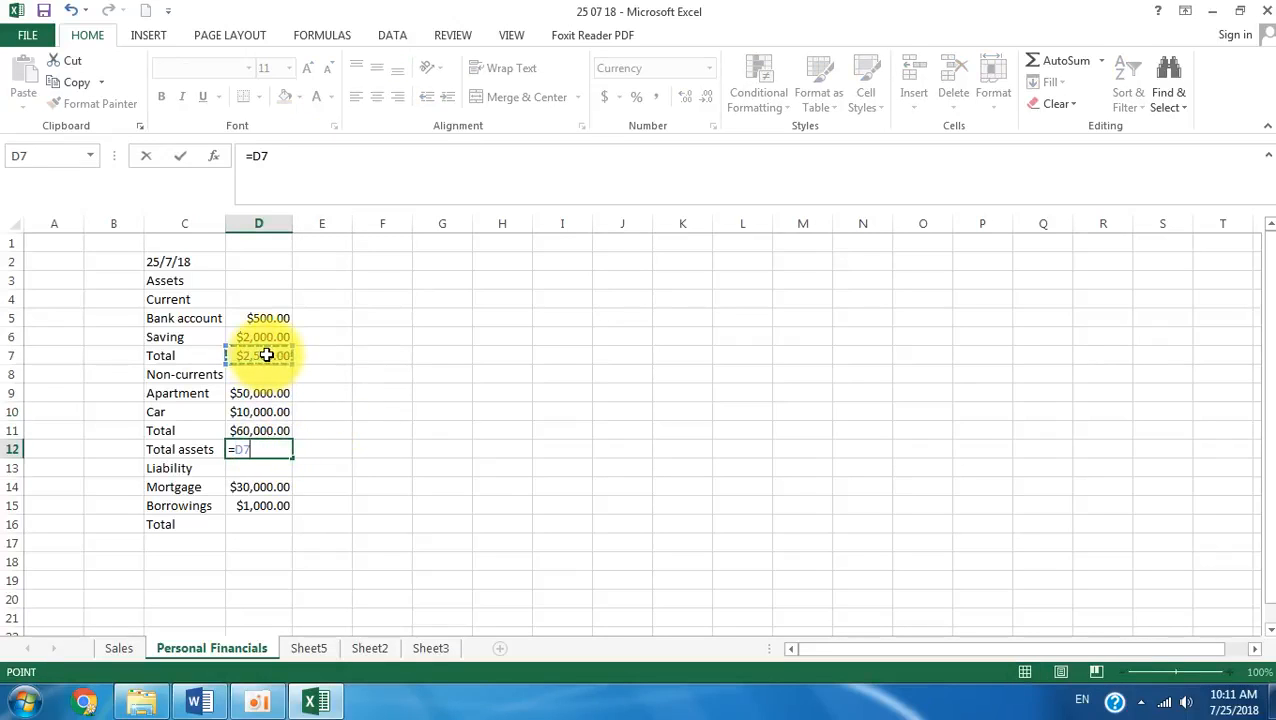
key("Return")
- Calculate total assets in cell D12 by adding the current and non-current totals with =D7+D11
left_click(253, 450)
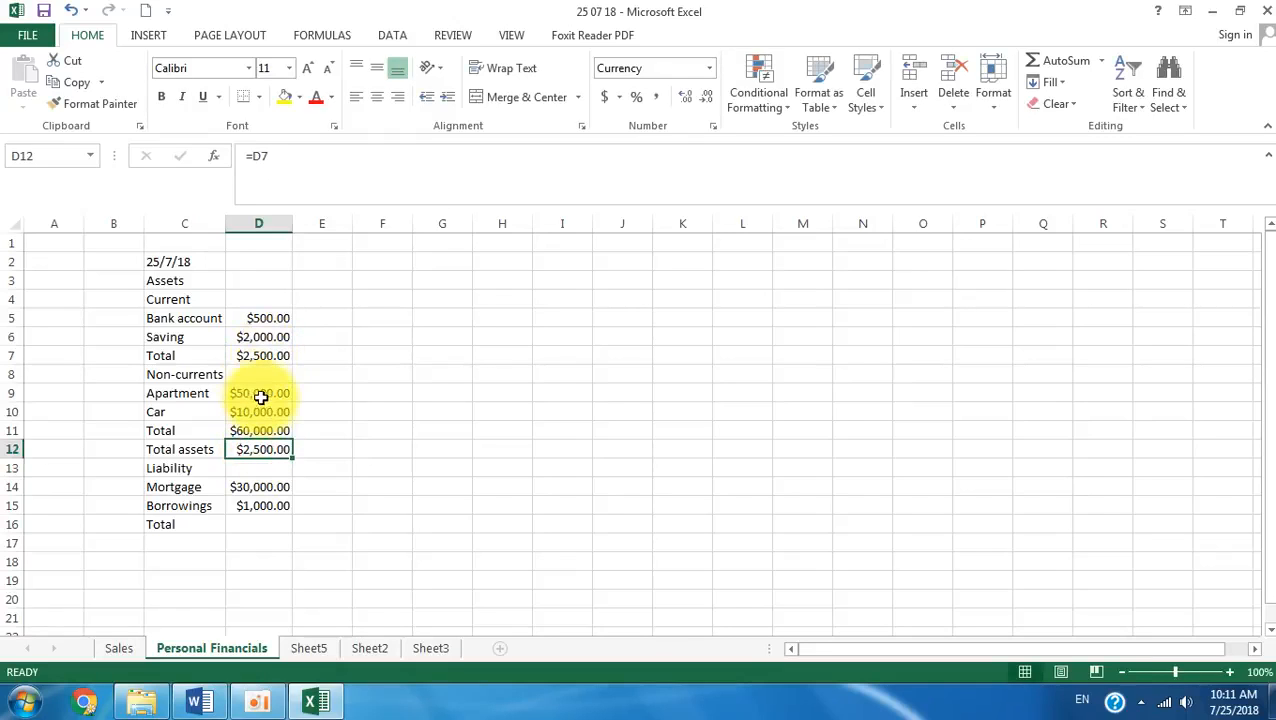
type("=")
left_click(250, 354)
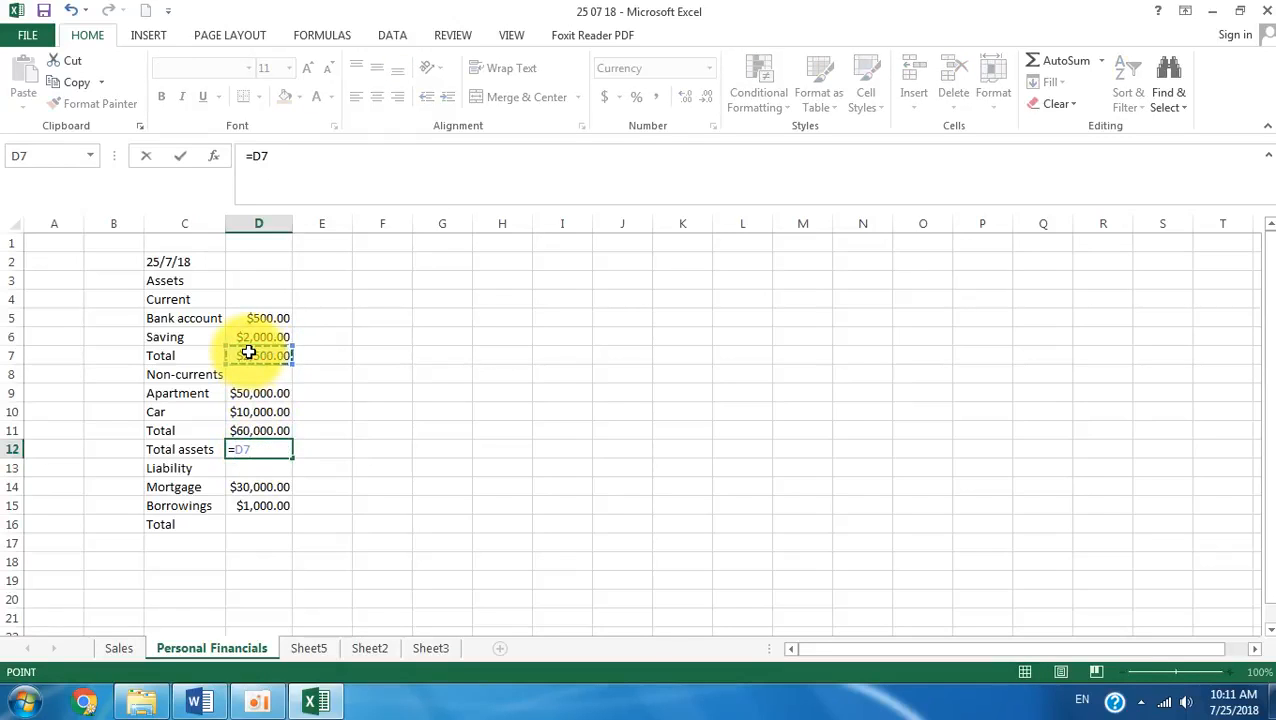
type("+")
left_click(257, 428)
key("Return")
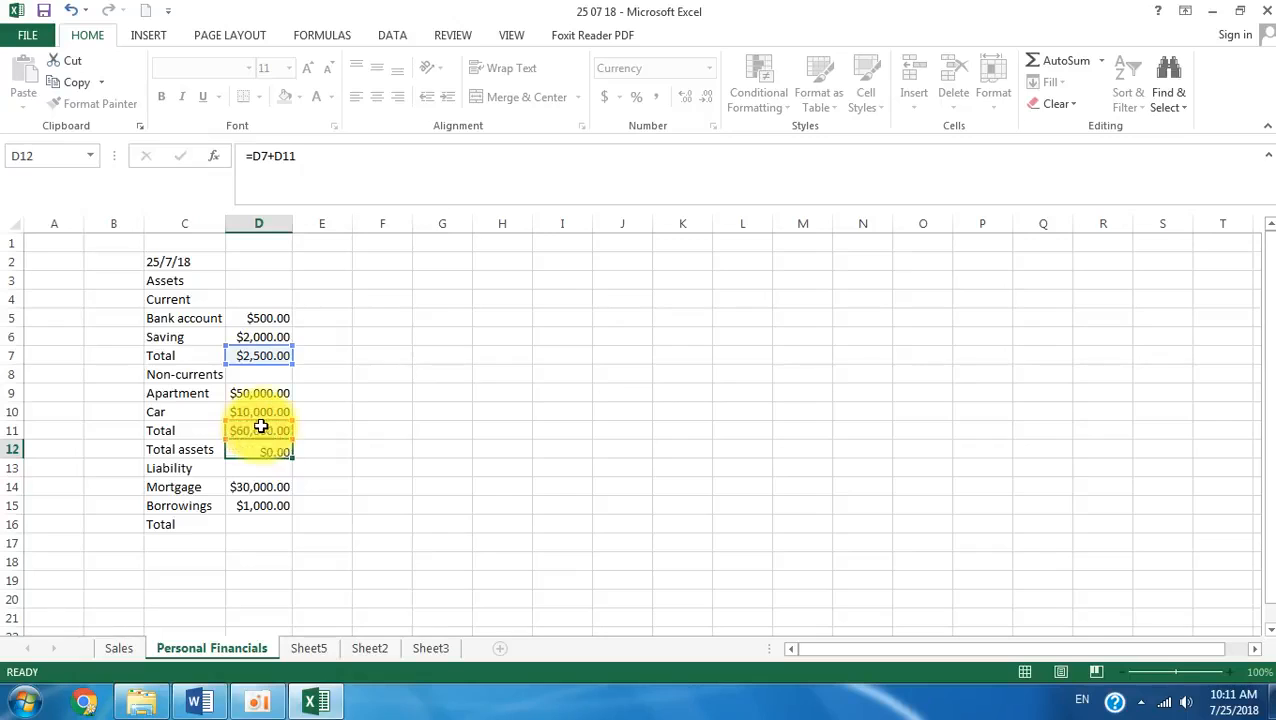
- Make the "Total assets" label and its amount in C12:D12 bold
left_click_drag(205, 447, 247, 449)
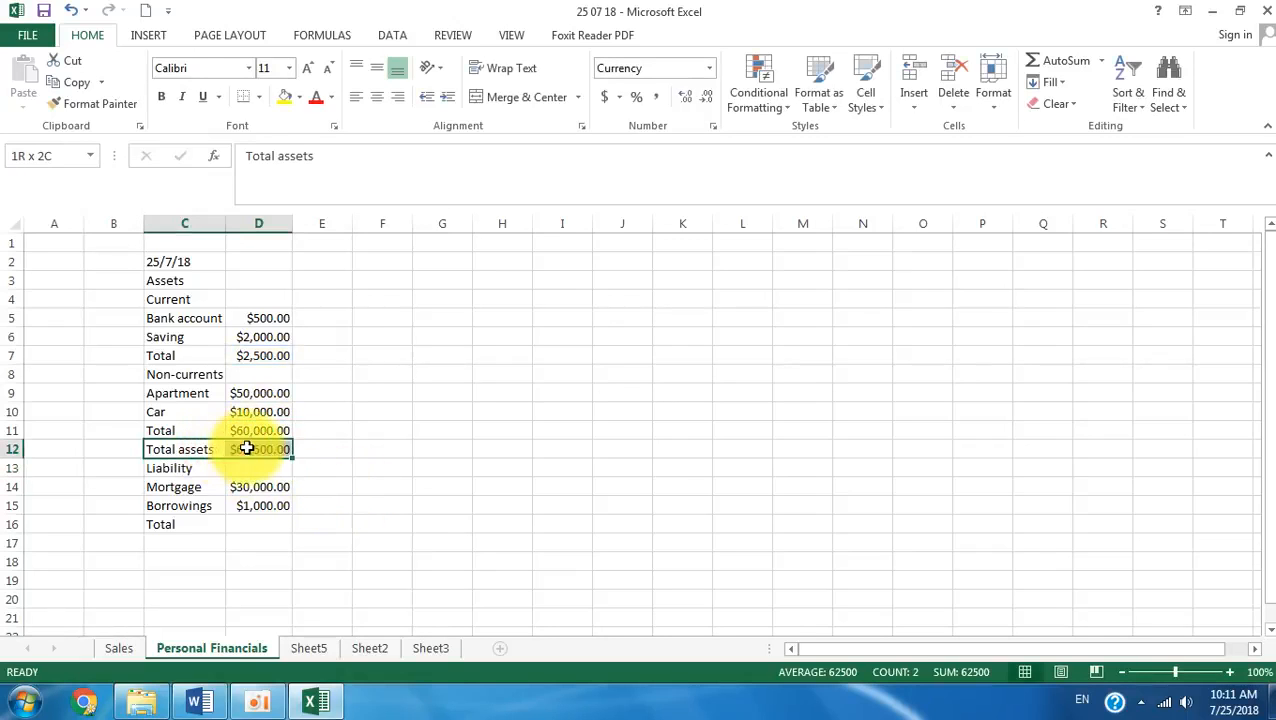
left_click(165, 100)
left_click(464, 490)
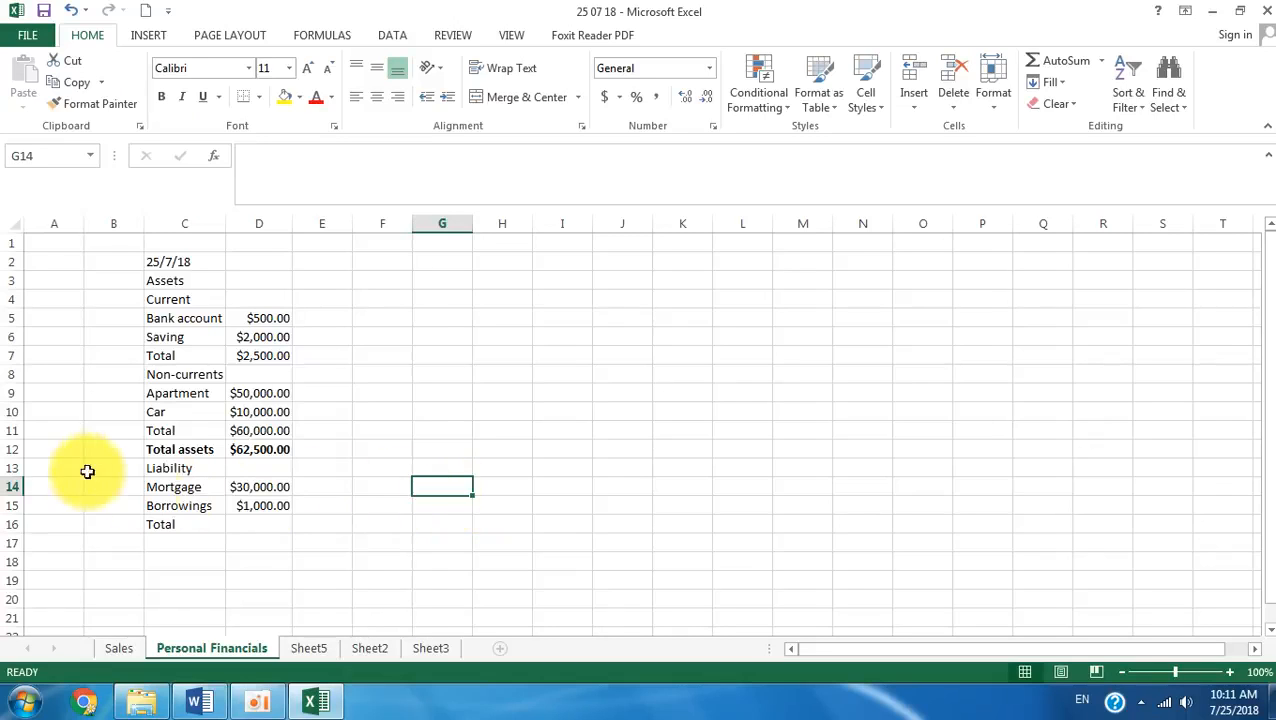
- Insert a blank row above the "Total assets" row
right_click(11, 451)
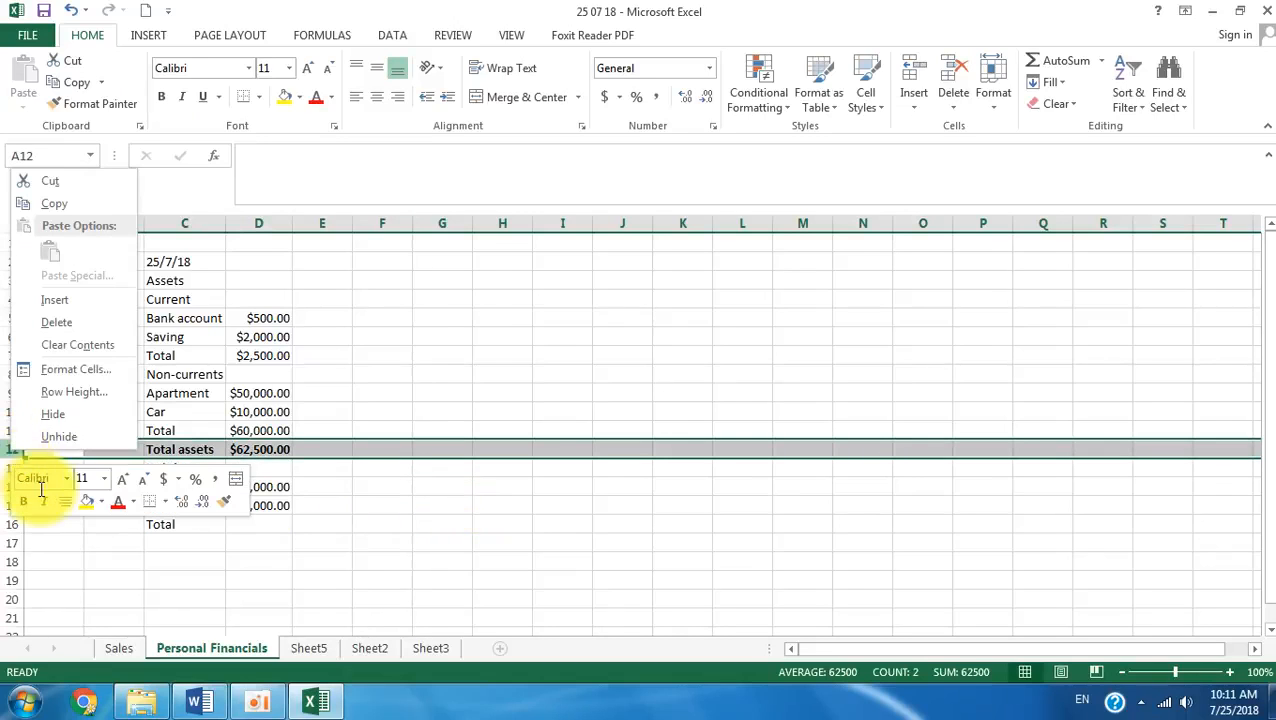
left_click(55, 300)
left_click(281, 597)
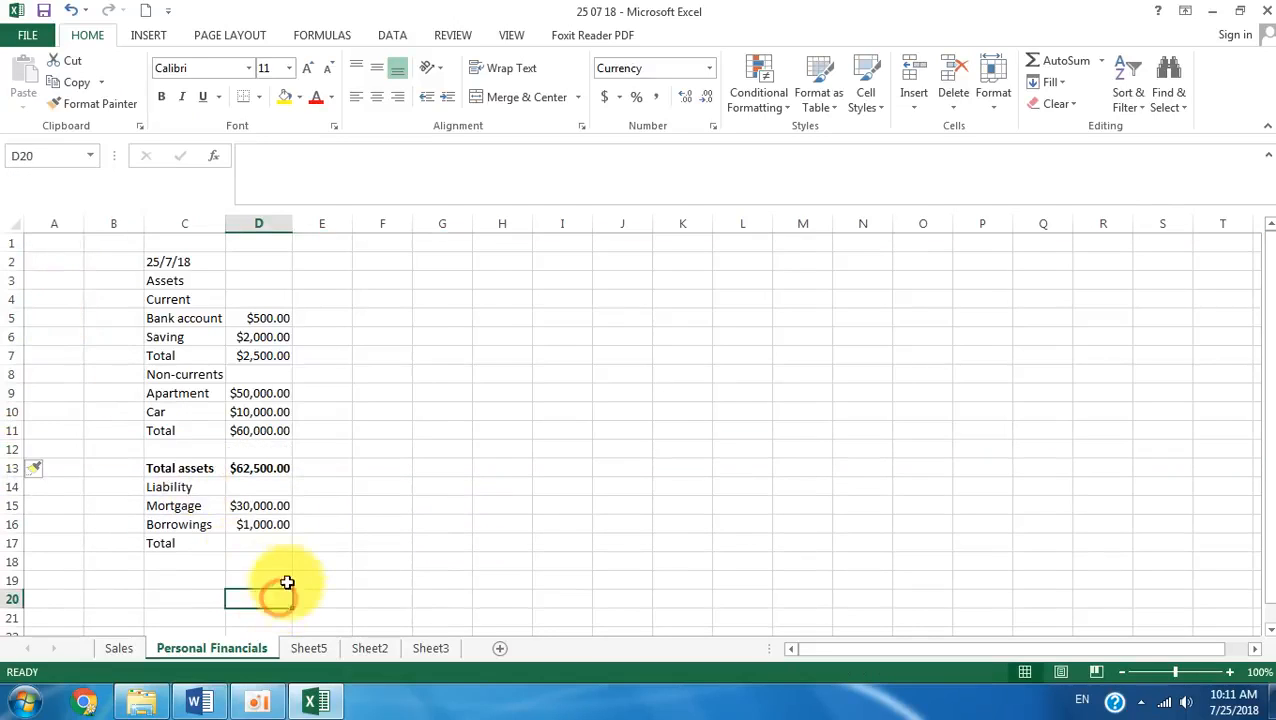
- Rewrite the section headings in capitals, with ASSETS in cell C3 and LIABILITY in cell C14
left_click(169, 281)
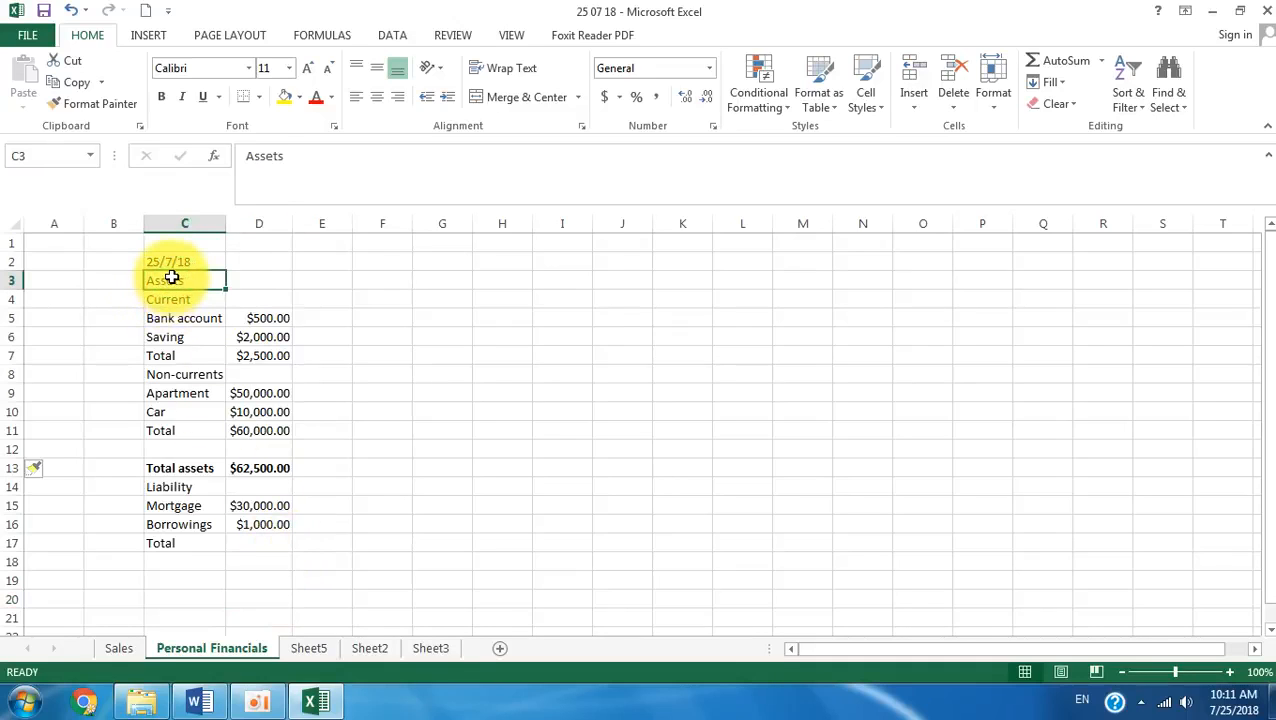
type("ASSE")
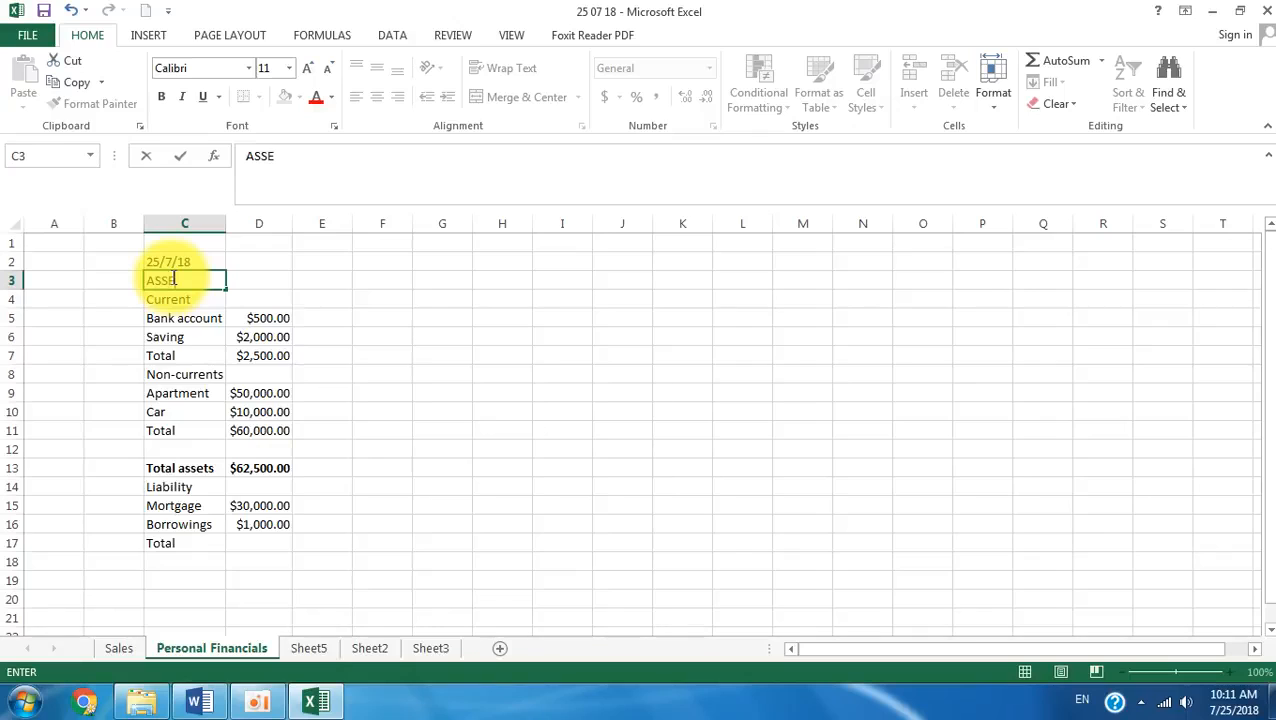
type("Y")
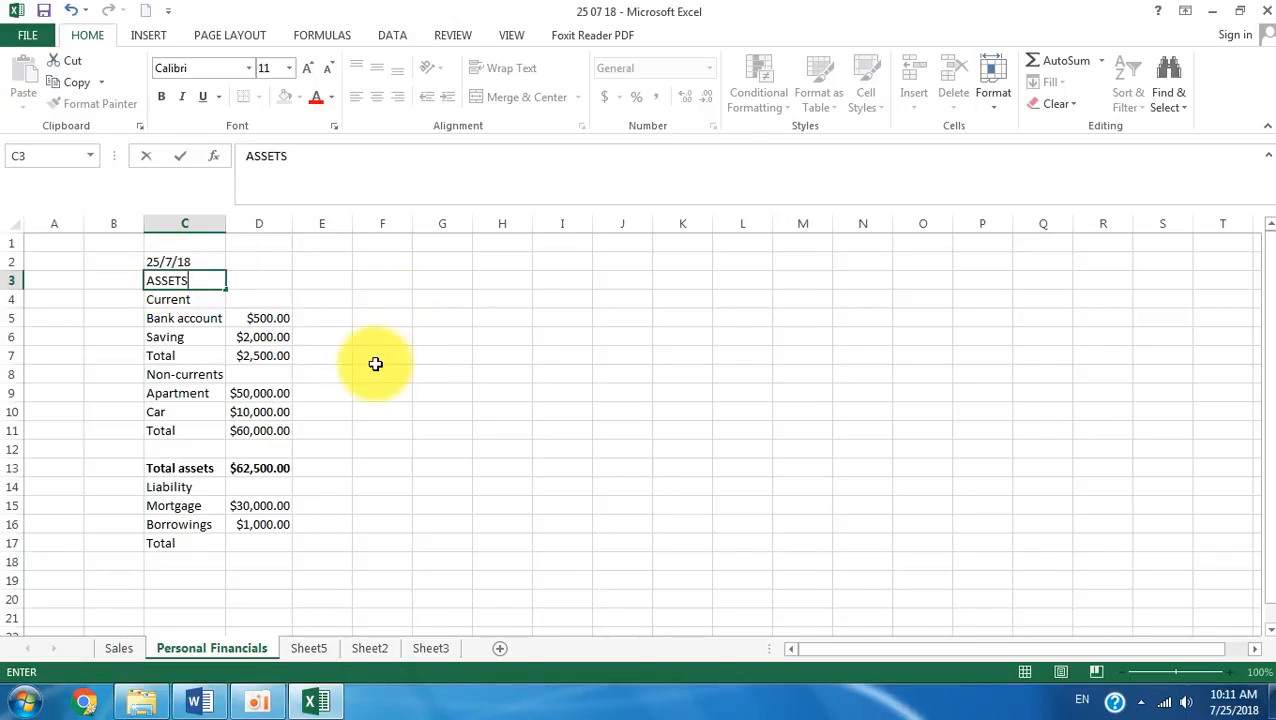
left_click(360, 407)
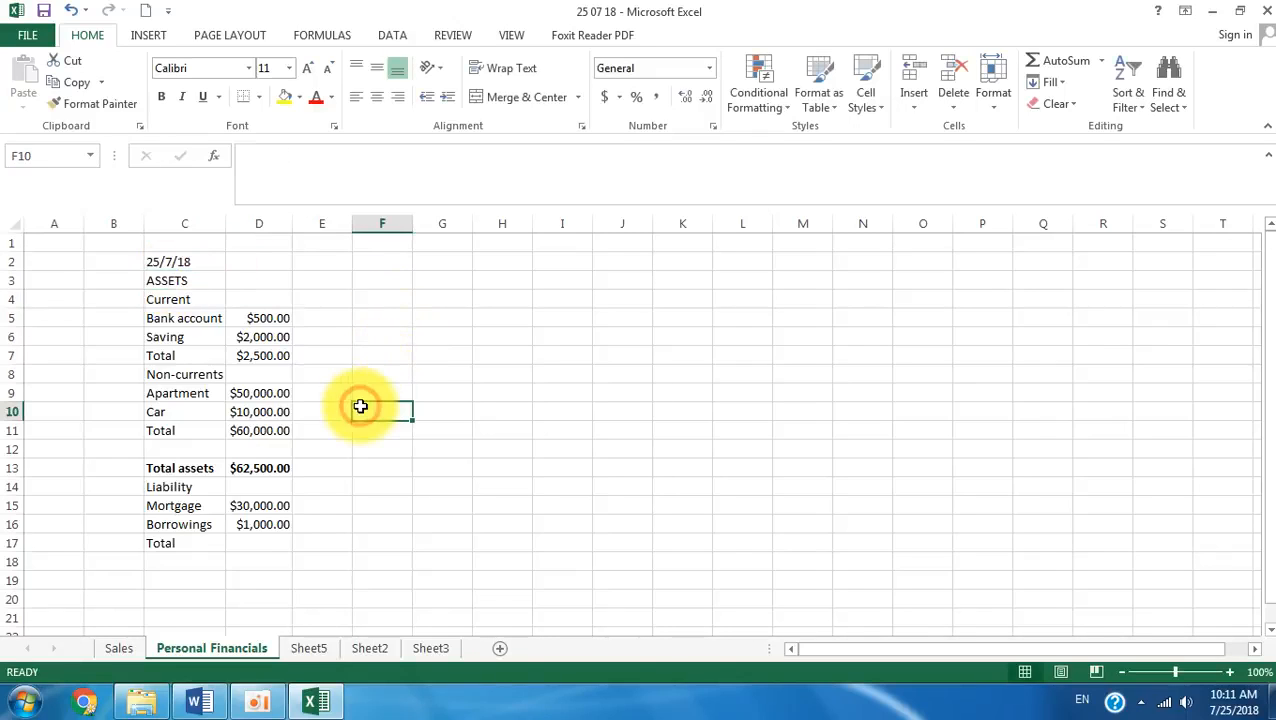
left_click(183, 487)
type("L")
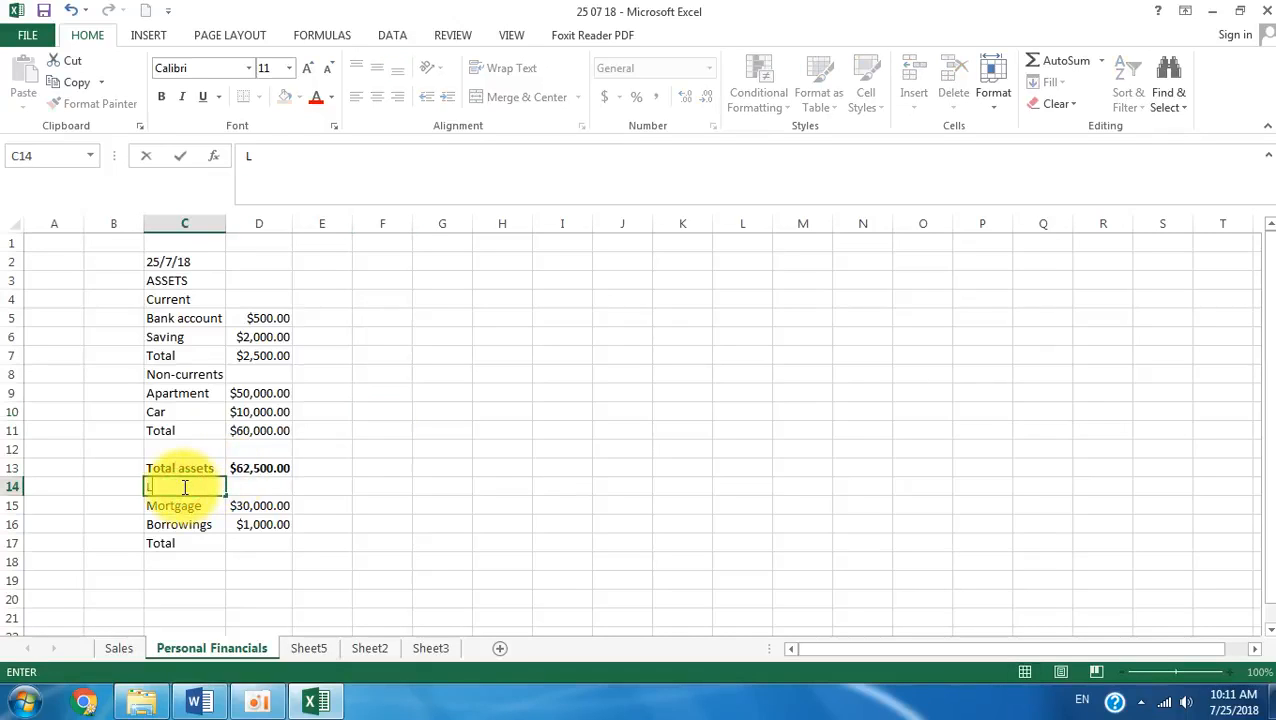
type("IABILITY")
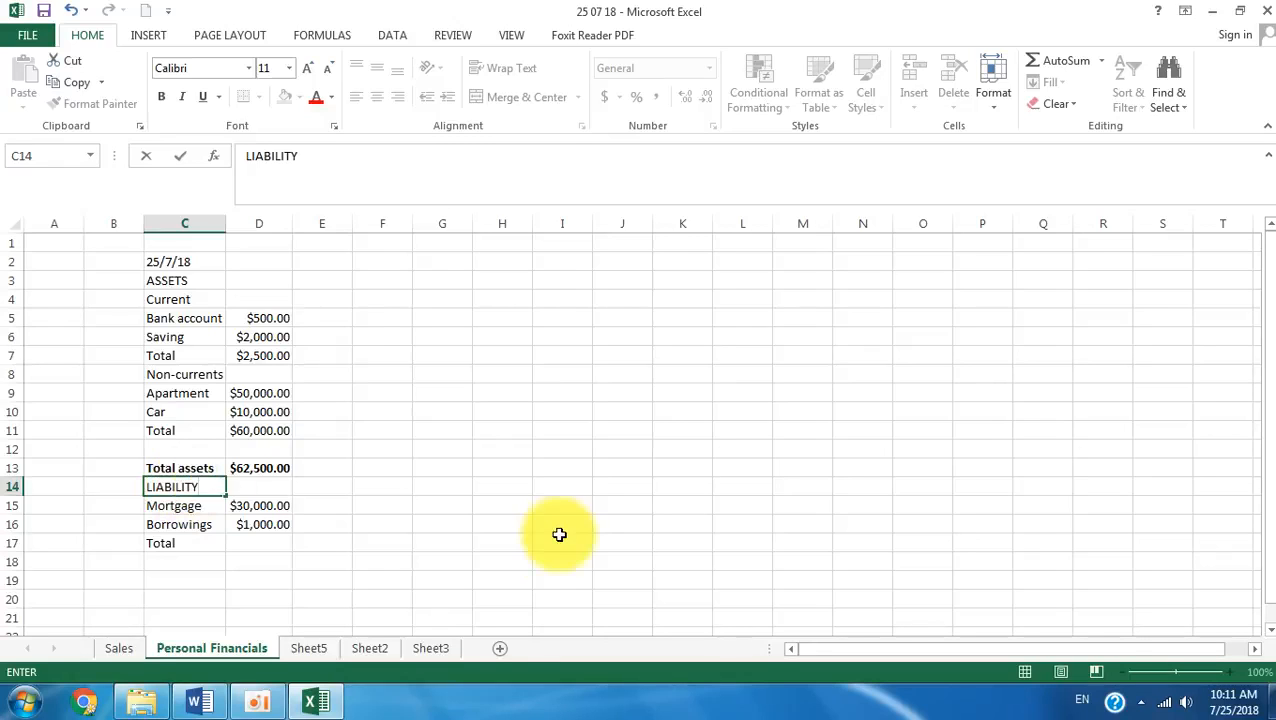
left_click(497, 558)
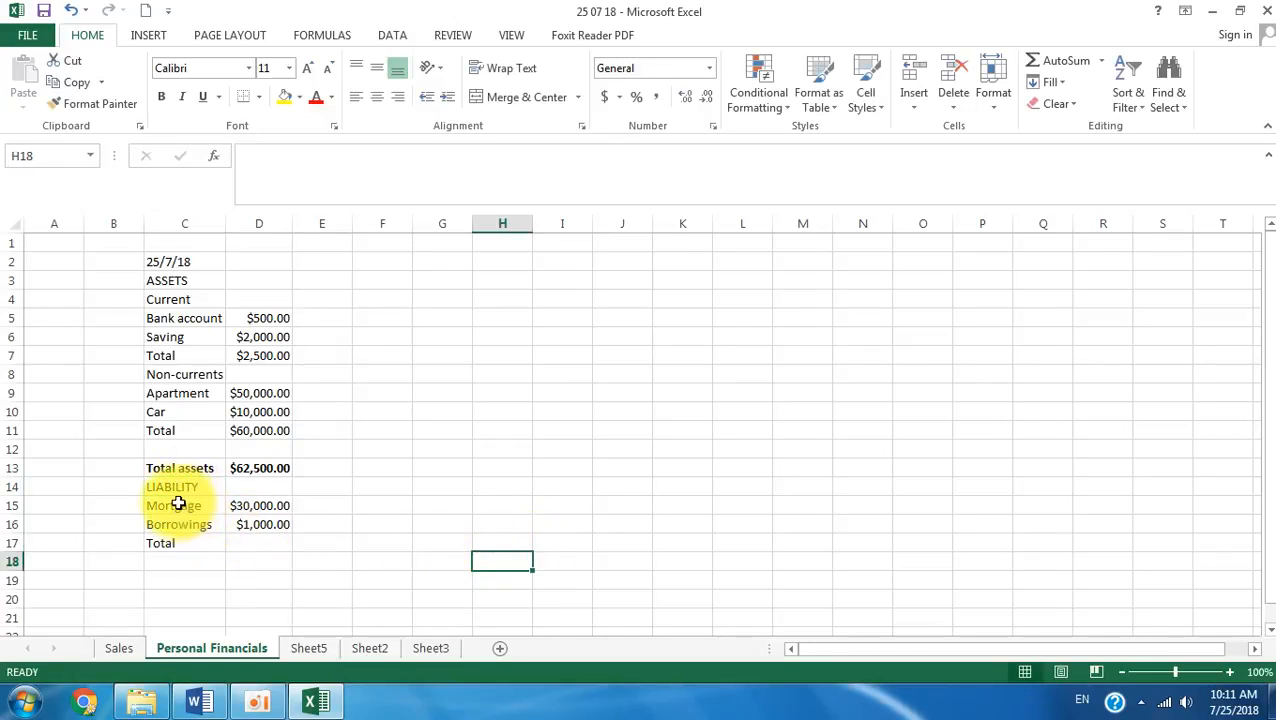
left_click(200, 281)
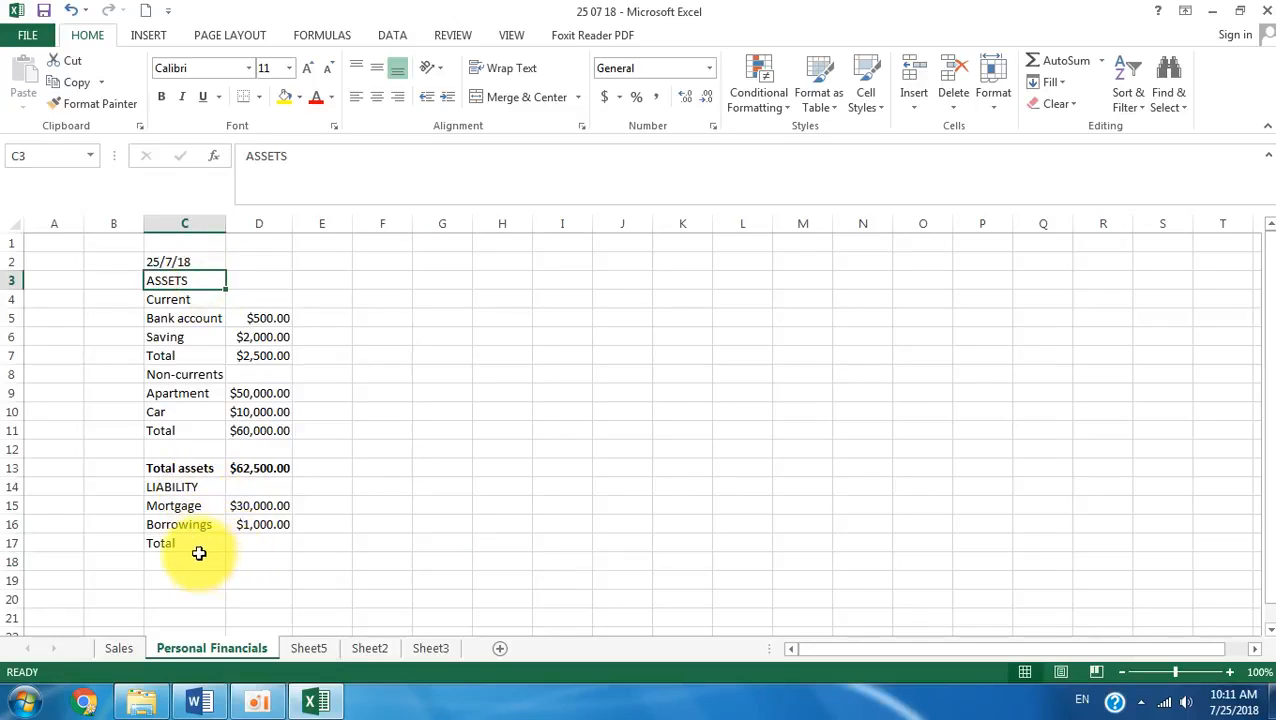
- Sum the mortgage and borrowings amounts (D15:D16) into cell D17 with AutoSum
left_click(252, 508)
left_click_drag(253, 518, 248, 541)
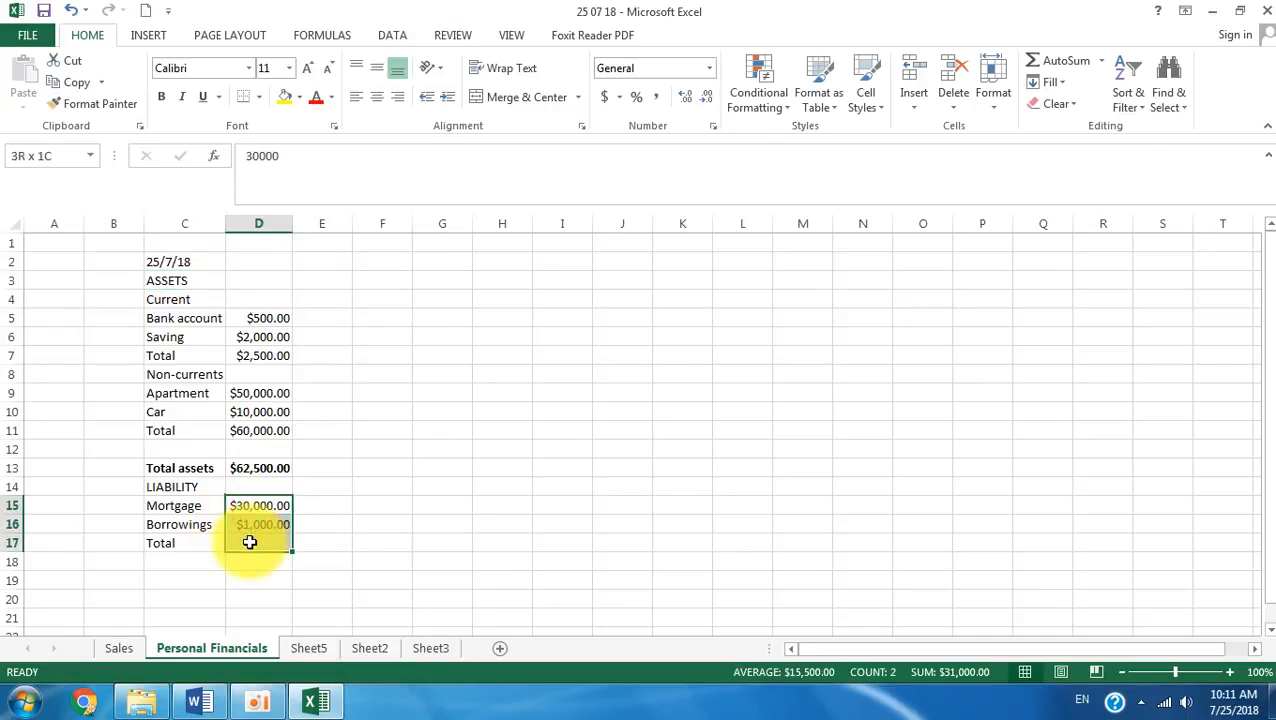
left_click(1062, 60)
left_click(622, 449)
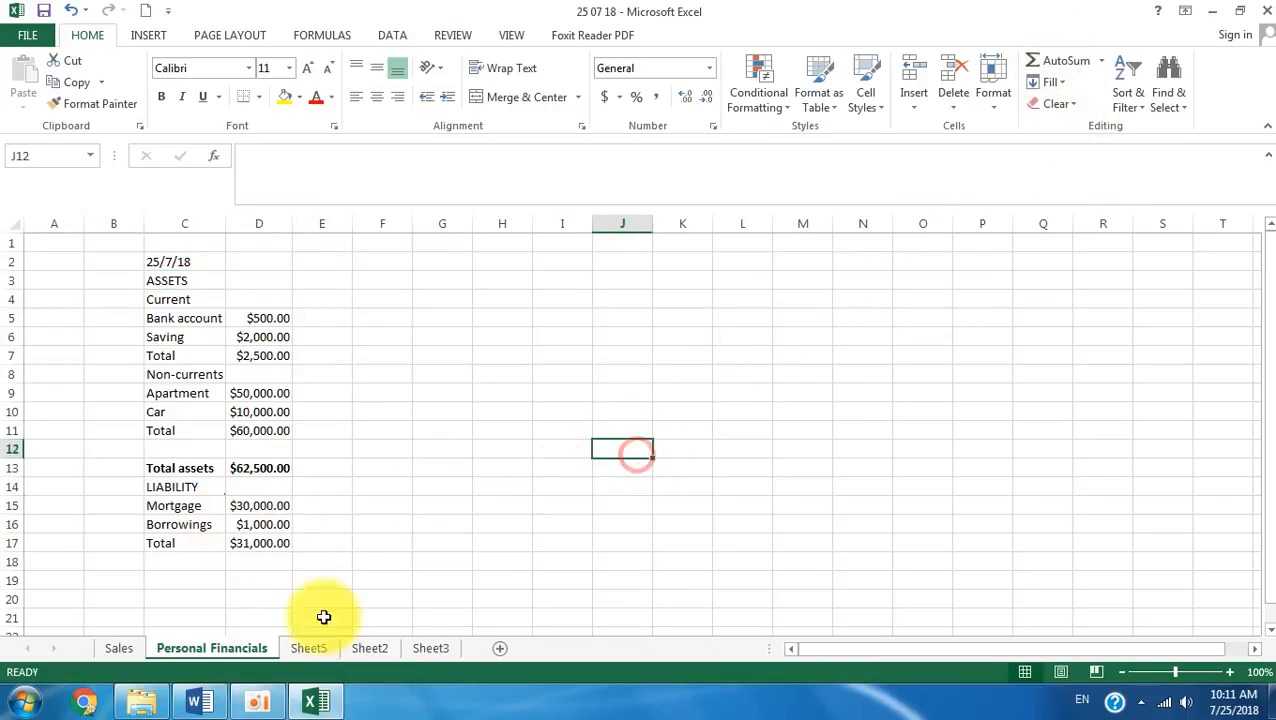
left_click_drag(188, 542, 259, 548)
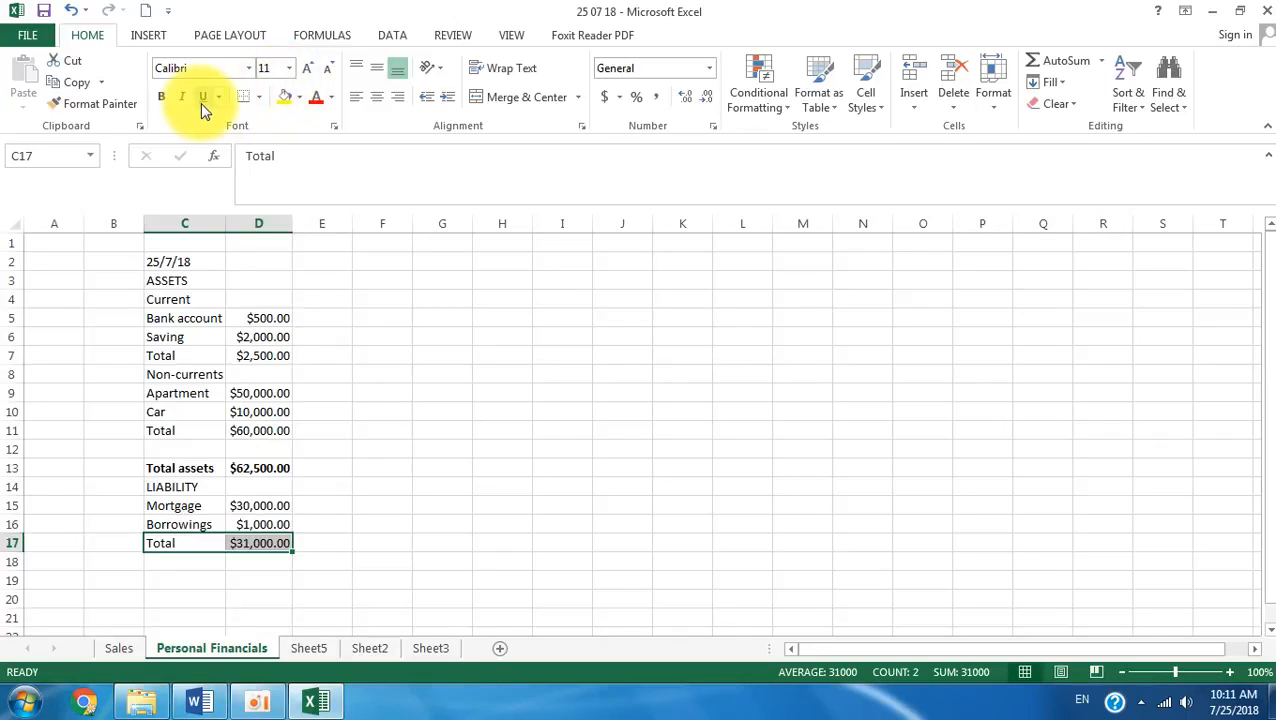
left_click(455, 597)
- Label cell C19 "Net worth", leaving an empty row below the liability total
left_click(176, 582)
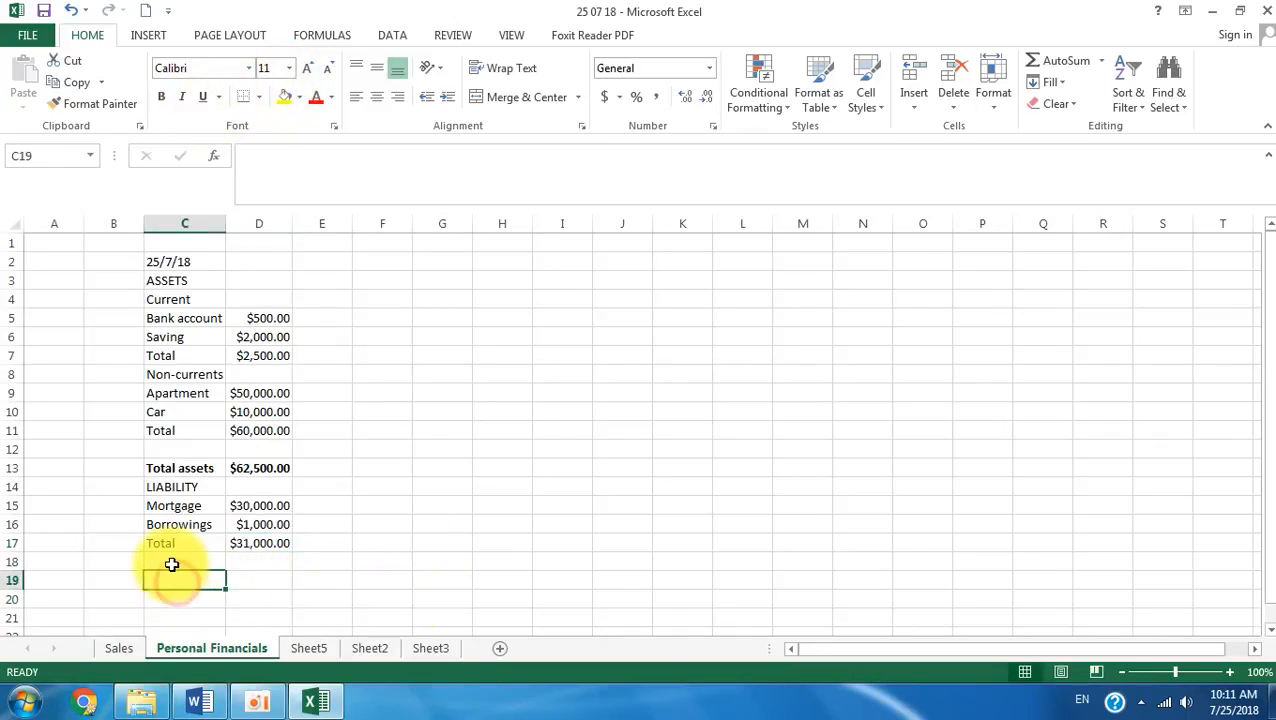
type("Net worth")
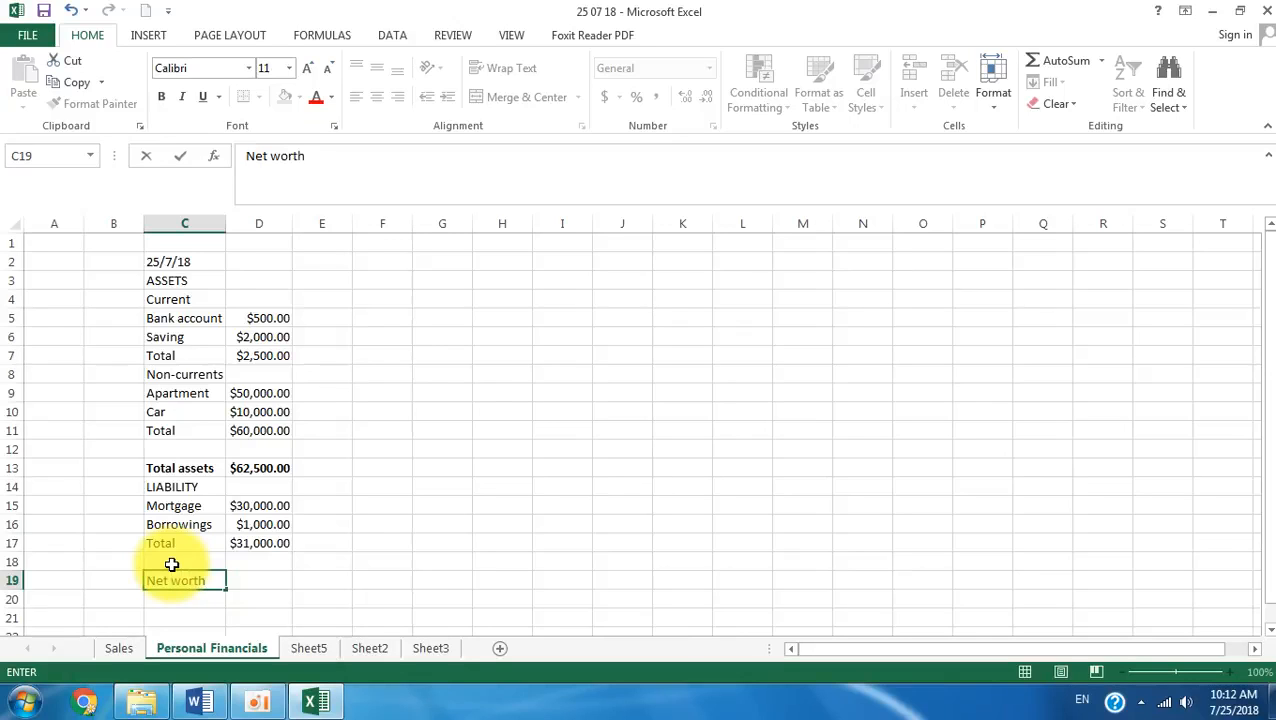
left_click(366, 582)
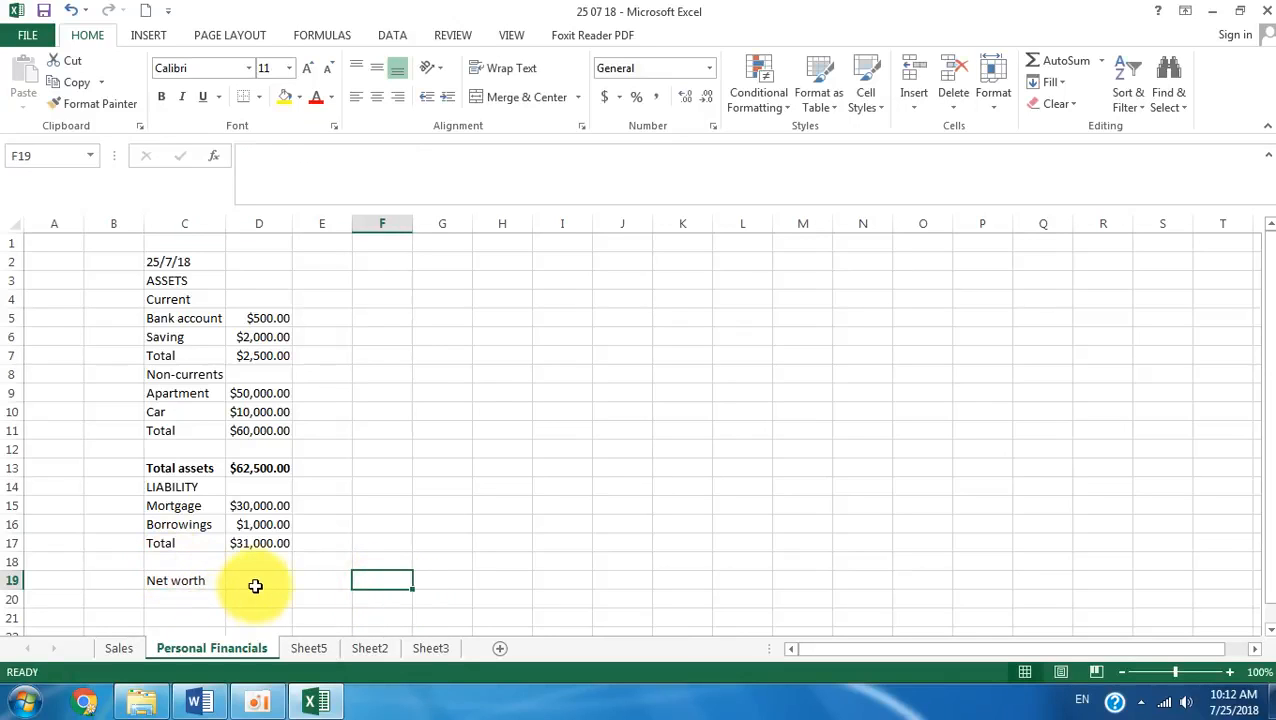
- Calculate net worth in cell D19 as total assets minus total liabilities with =D13-D17
left_click(262, 584)
type("=D13")
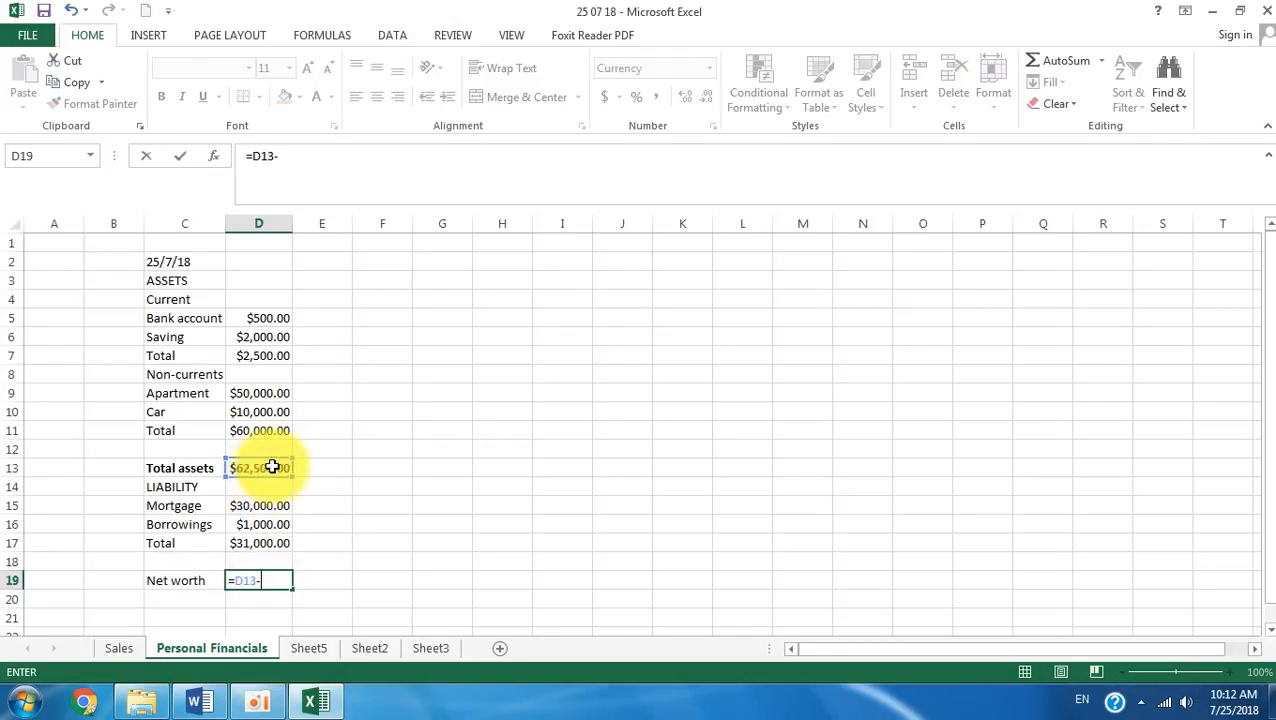
type("-")
left_click(250, 556)
left_click(260, 541)
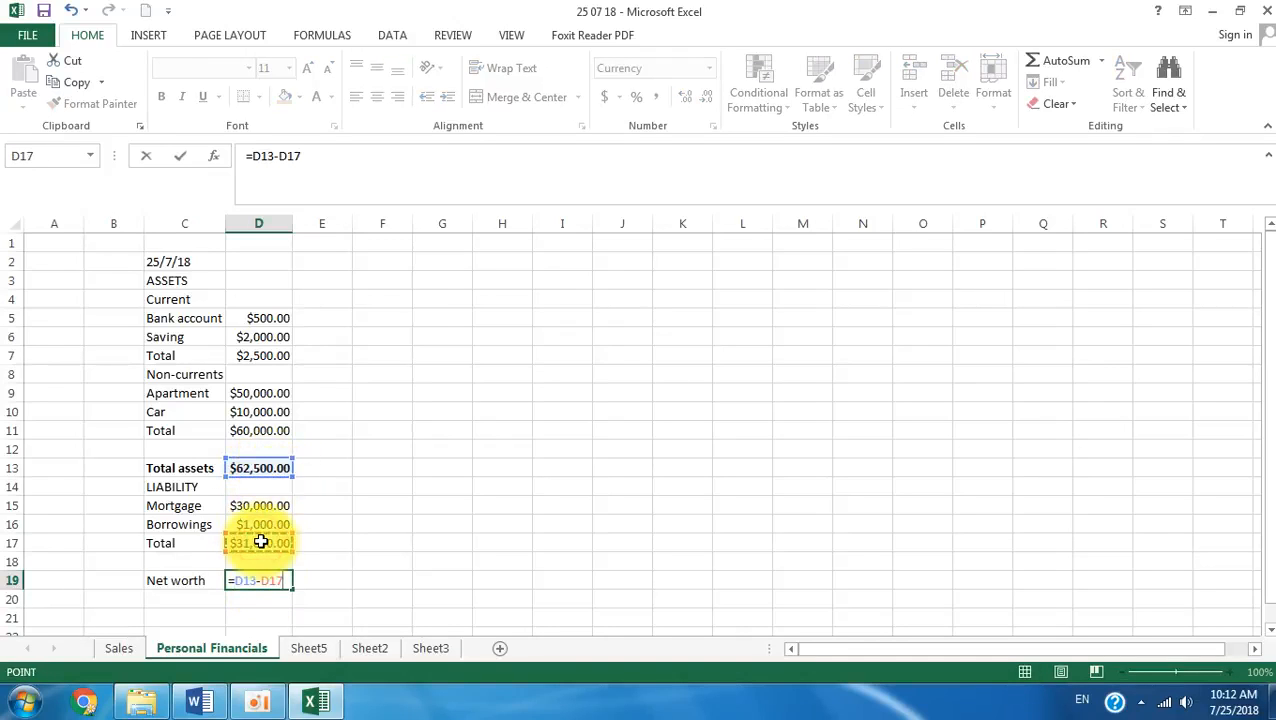
key("Tab")
left_click(348, 558)
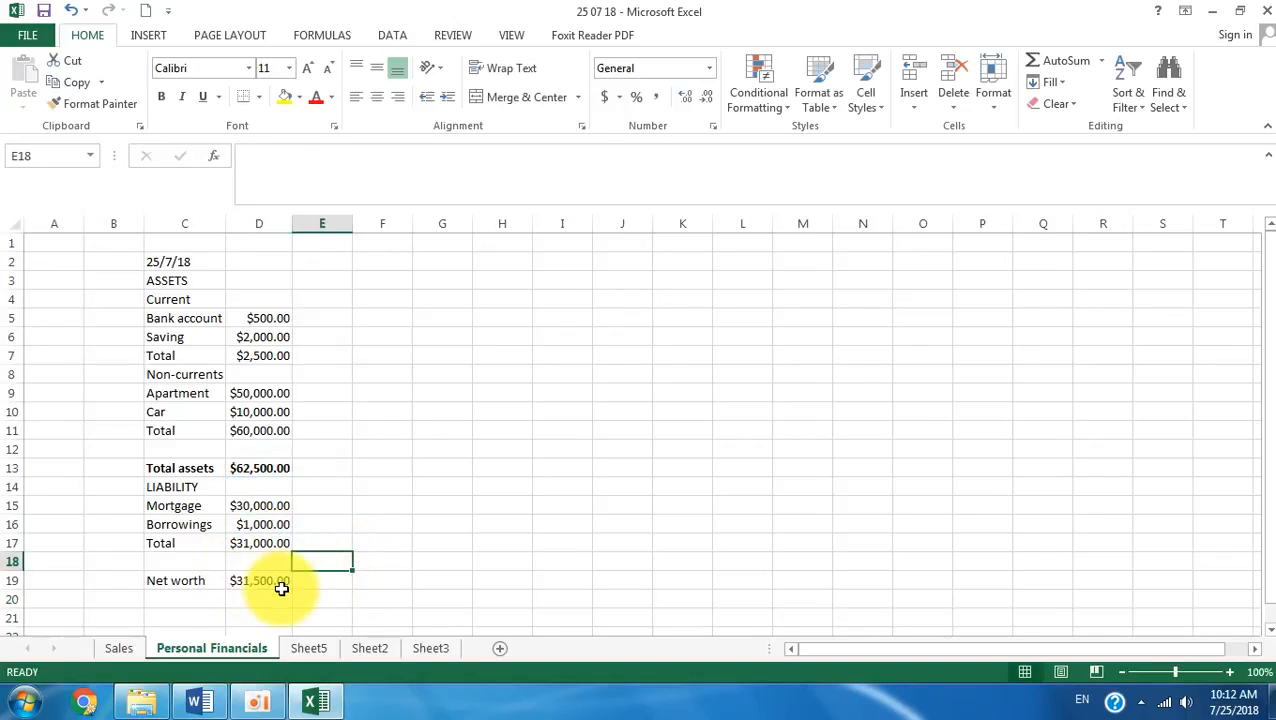
left_click(248, 434)
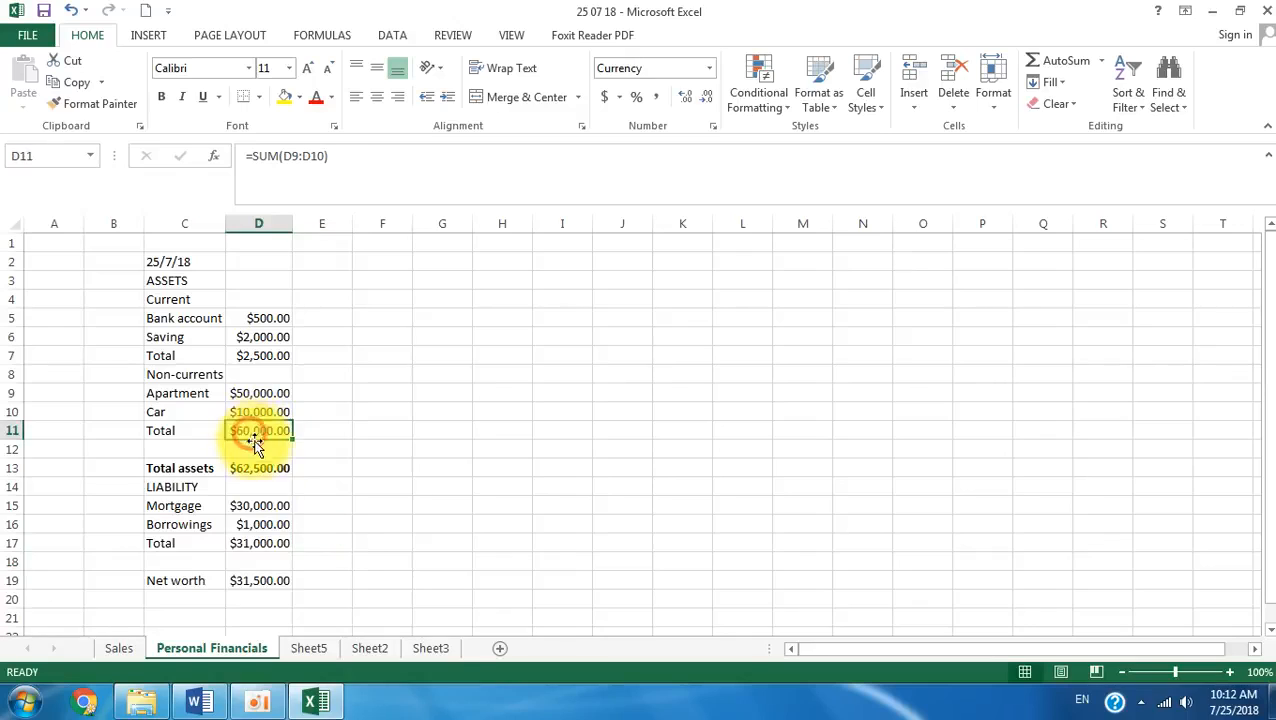
left_click(255, 545)
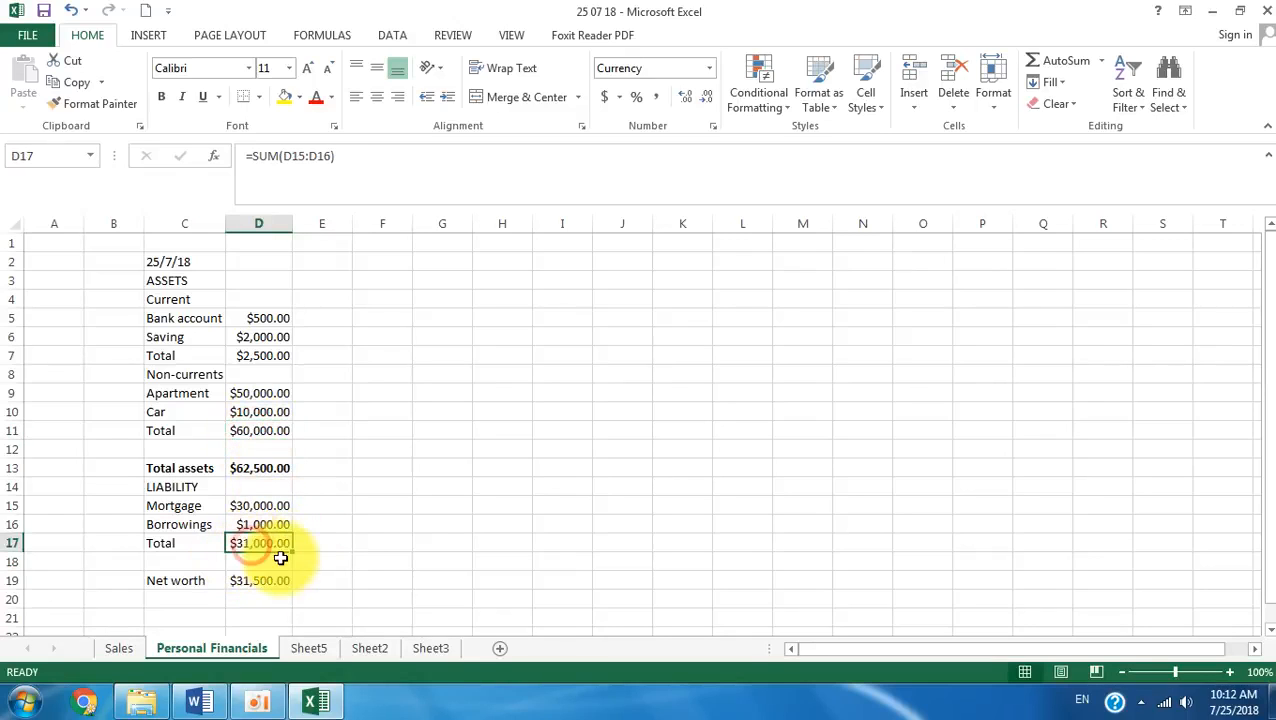
left_click(255, 583)
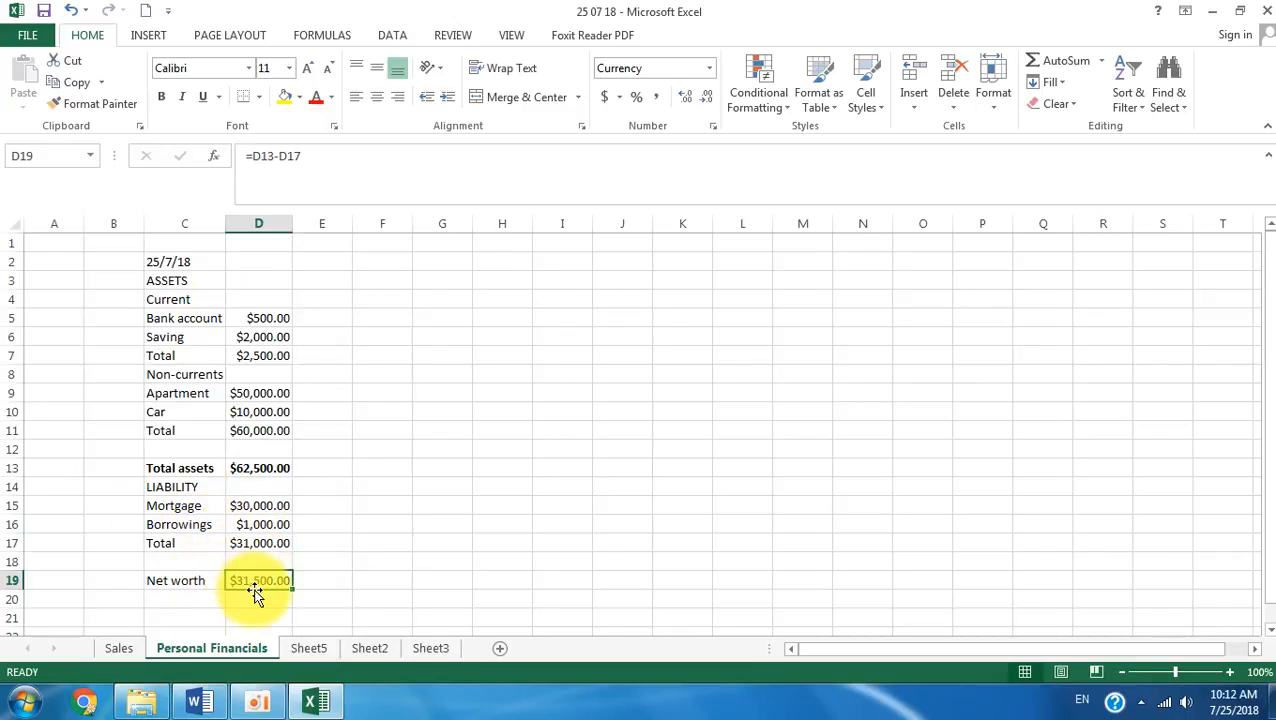
- Capitalize the second word of the label in C19 so it reads "Net Worth"
left_click(182, 583)
double_click(179, 581)
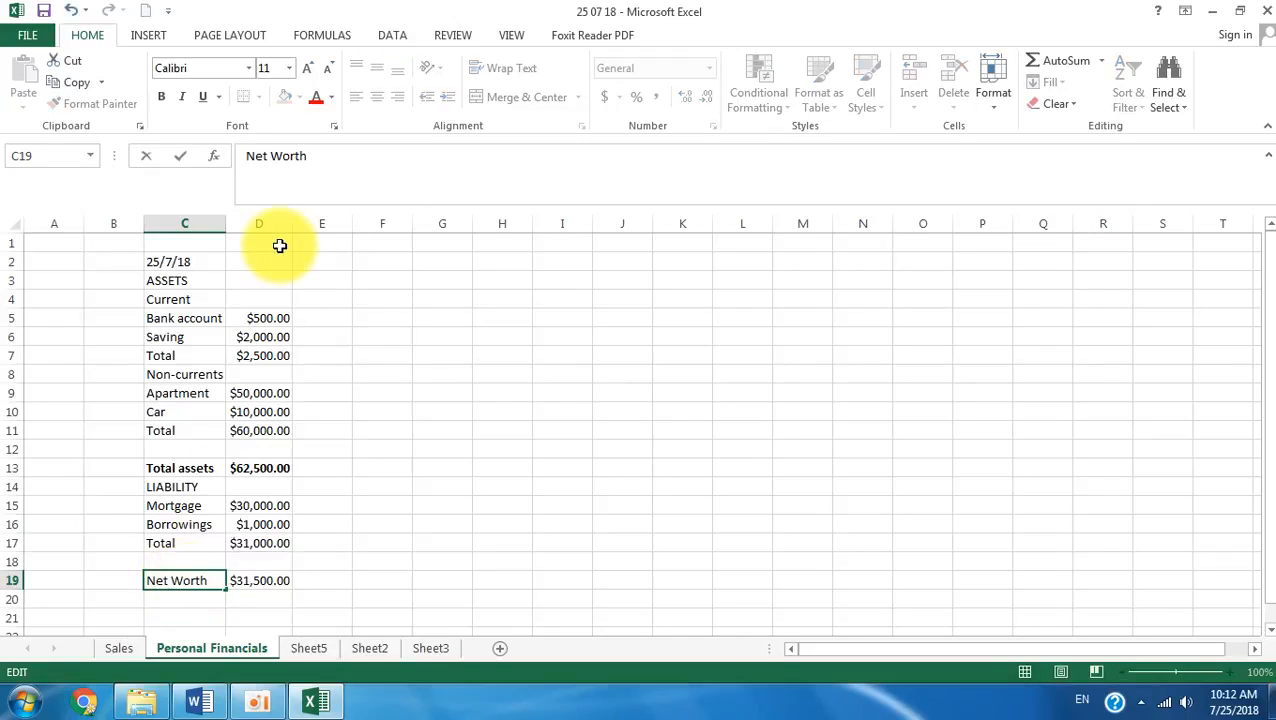
left_click(419, 507)
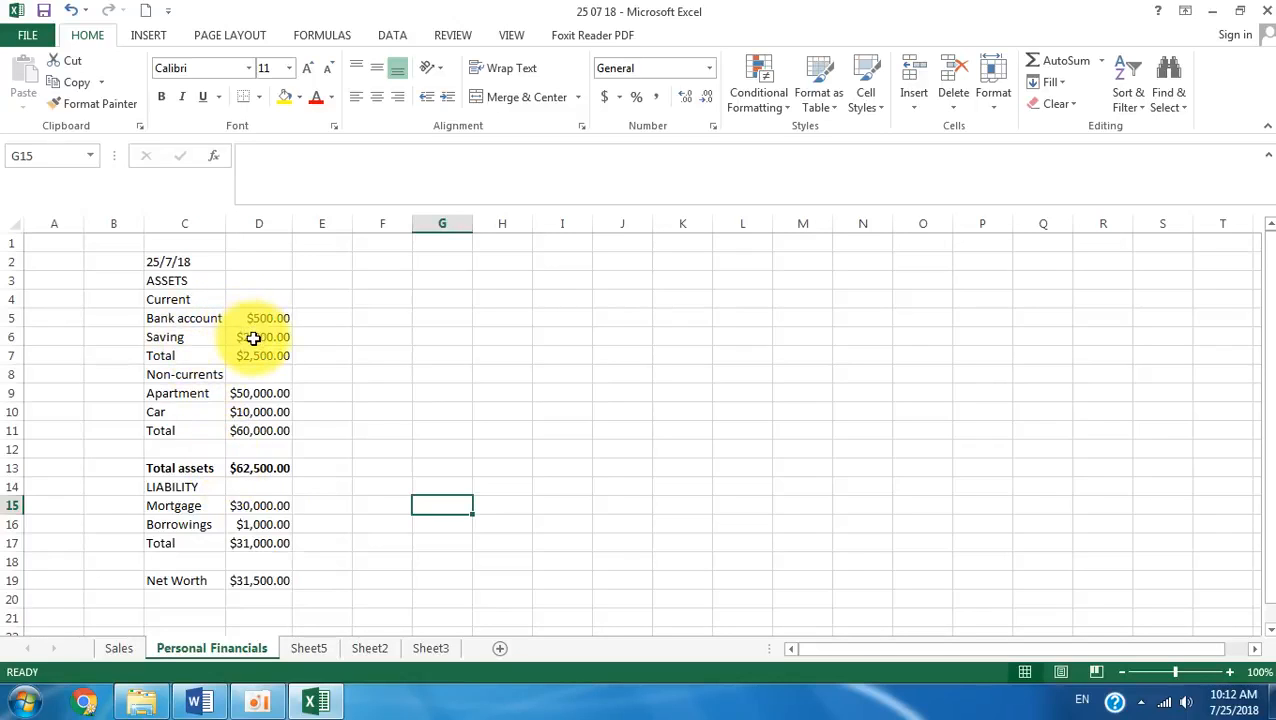
- Format the ASSETS heading in C3 with a black fill and white text
left_click(178, 284)
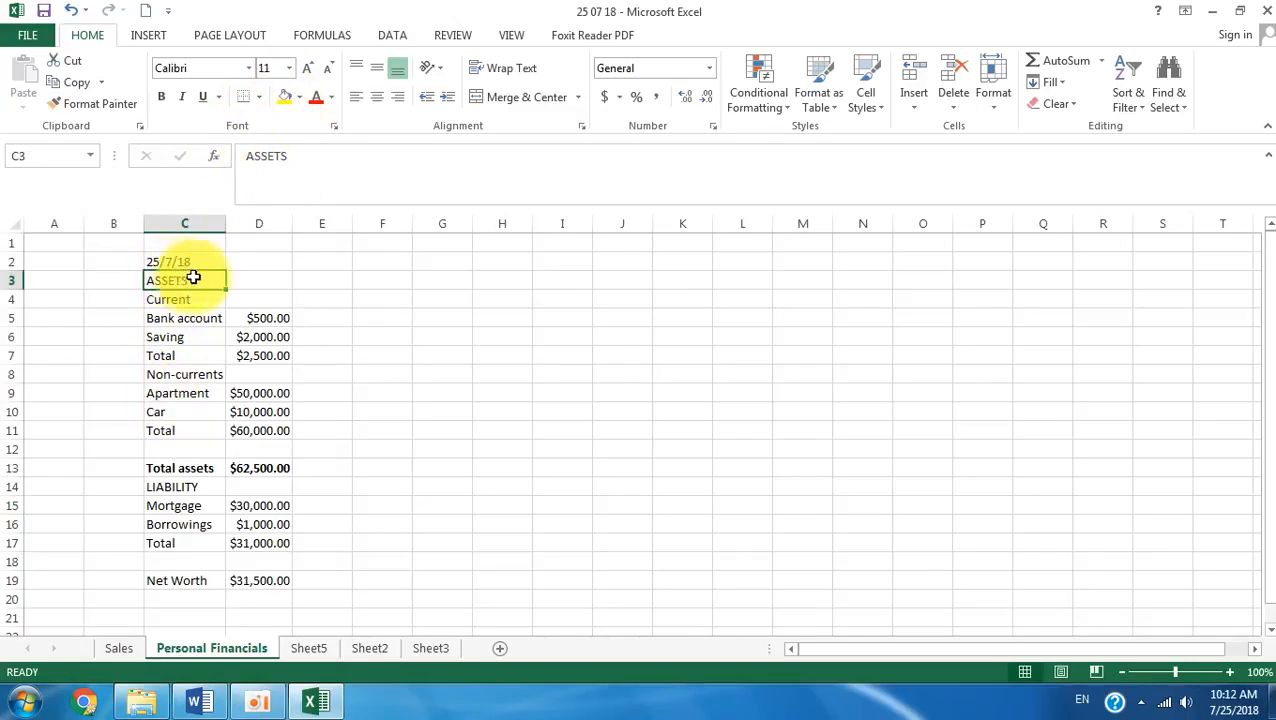
left_click(333, 100)
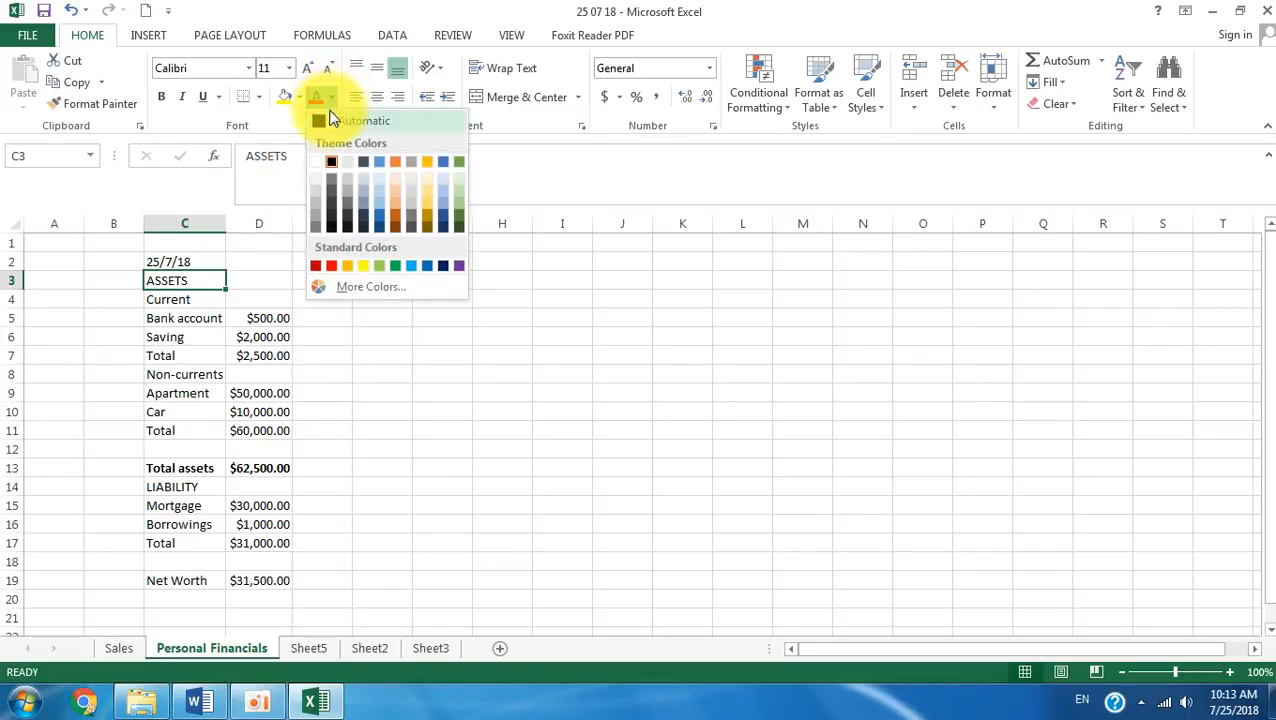
left_click(321, 118)
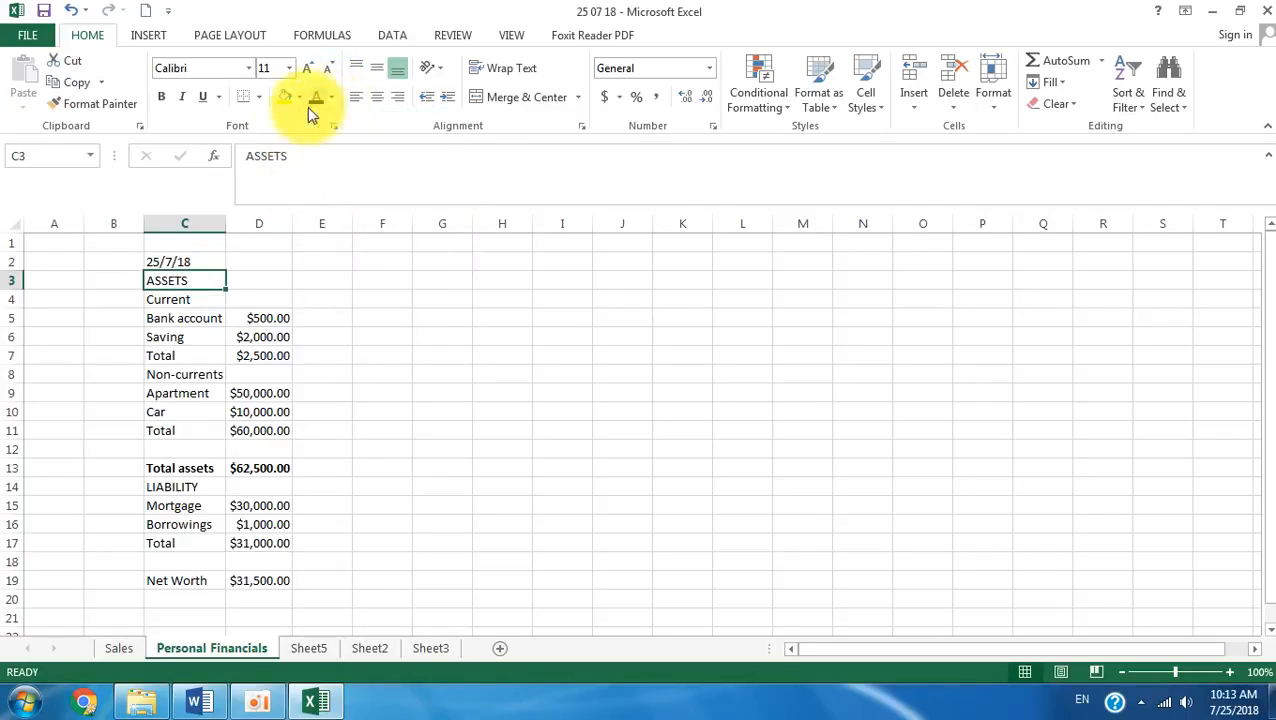
left_click(299, 97)
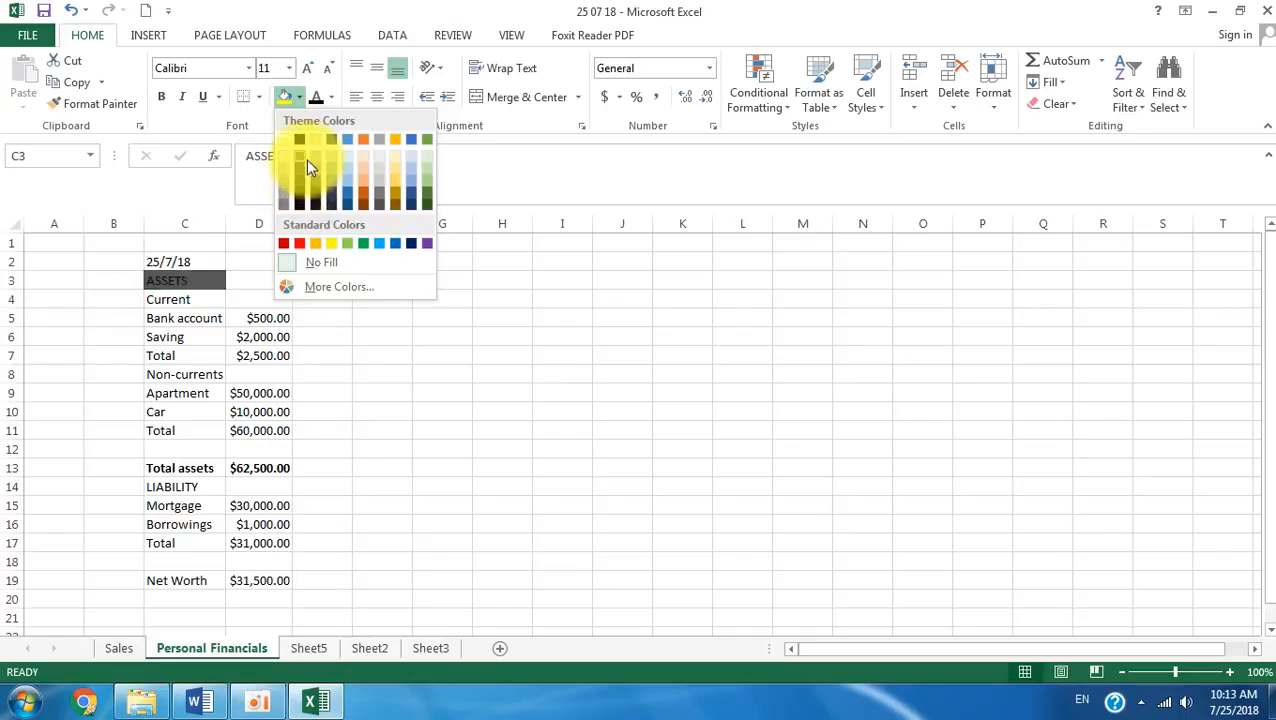
left_click(300, 142)
left_click(331, 99)
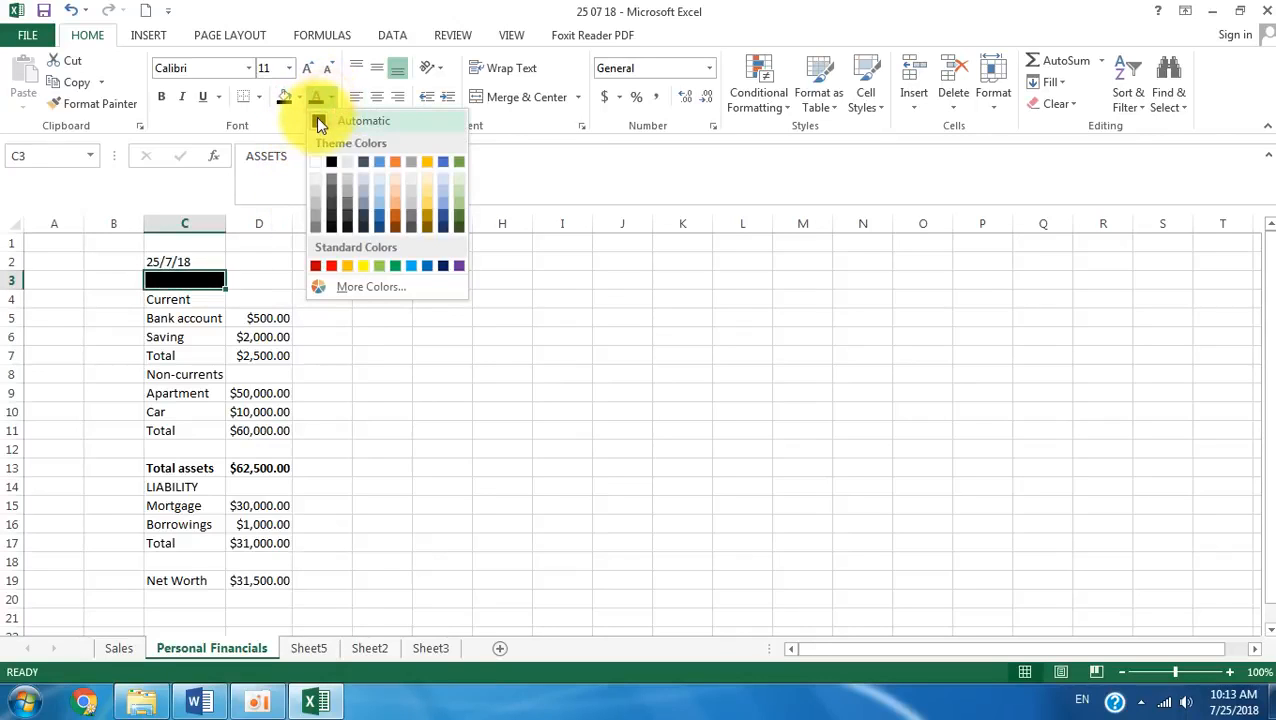
left_click(316, 156)
left_click(317, 375)
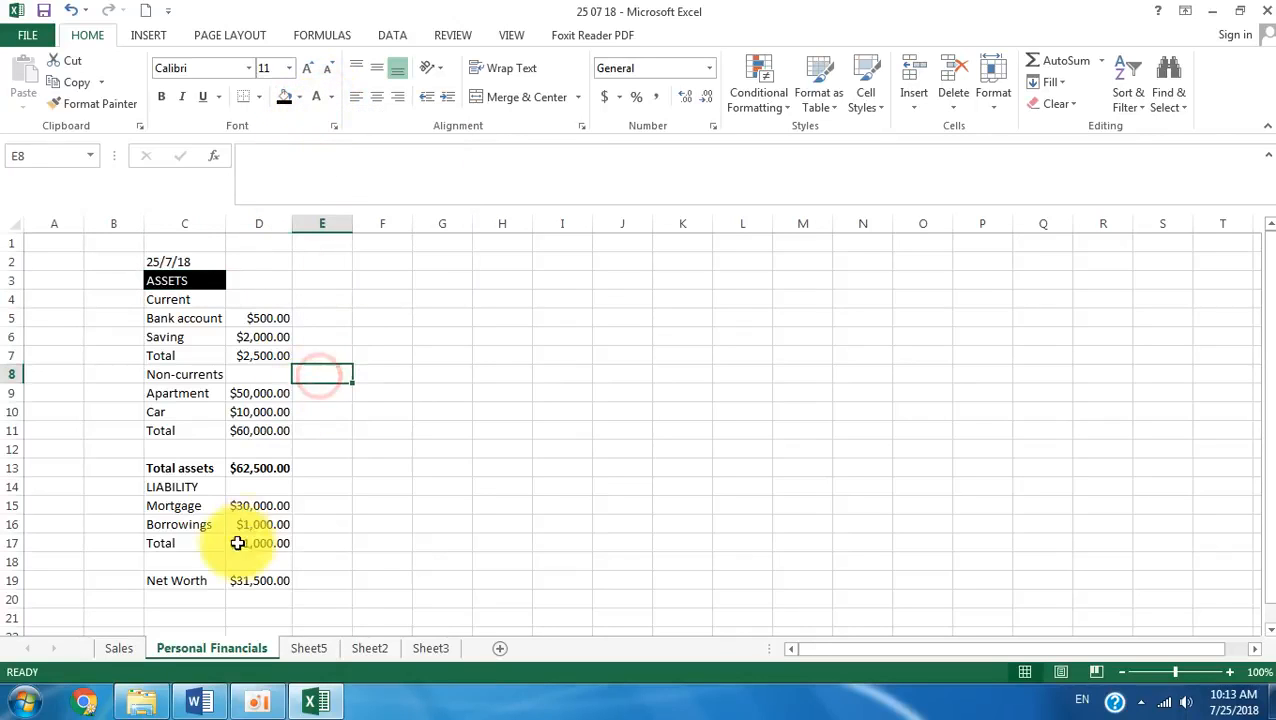
- Apply the same black fill and white text to the LIABILITY heading in C14 and the Net Worth label in C19
left_click(172, 489)
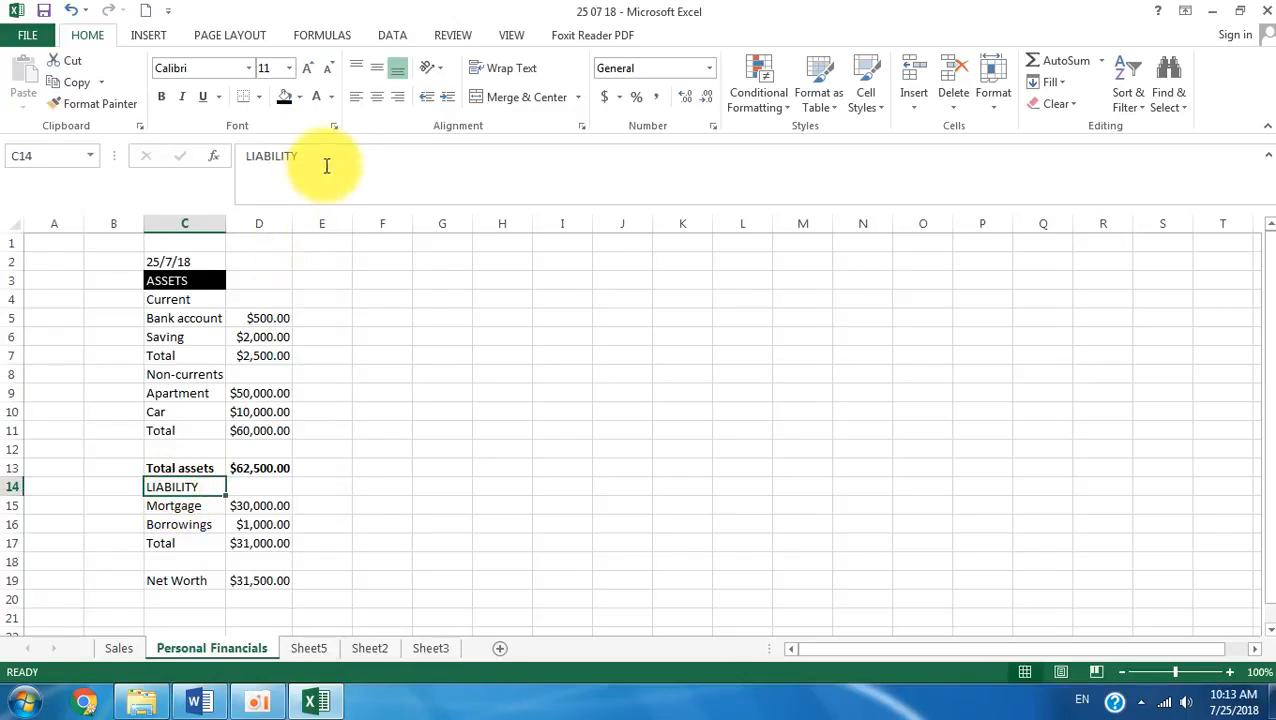
left_click(285, 101)
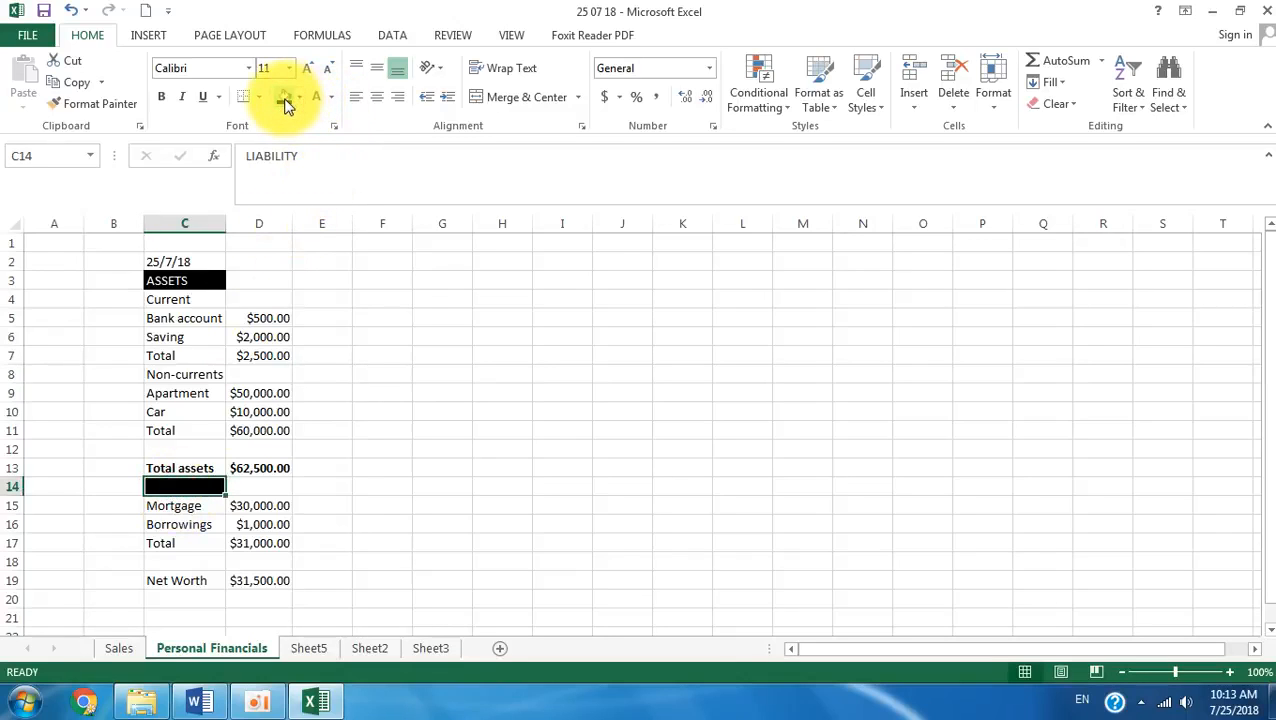
left_click(320, 102)
left_click(382, 393)
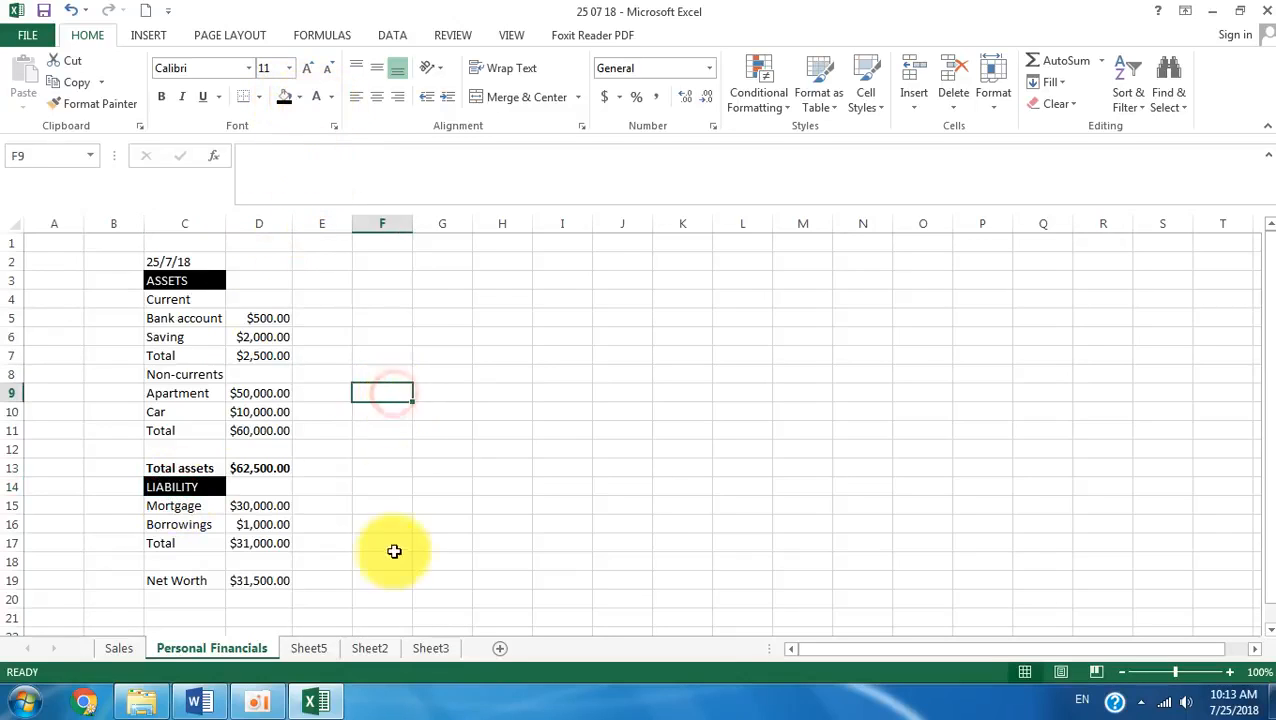
left_click(179, 579)
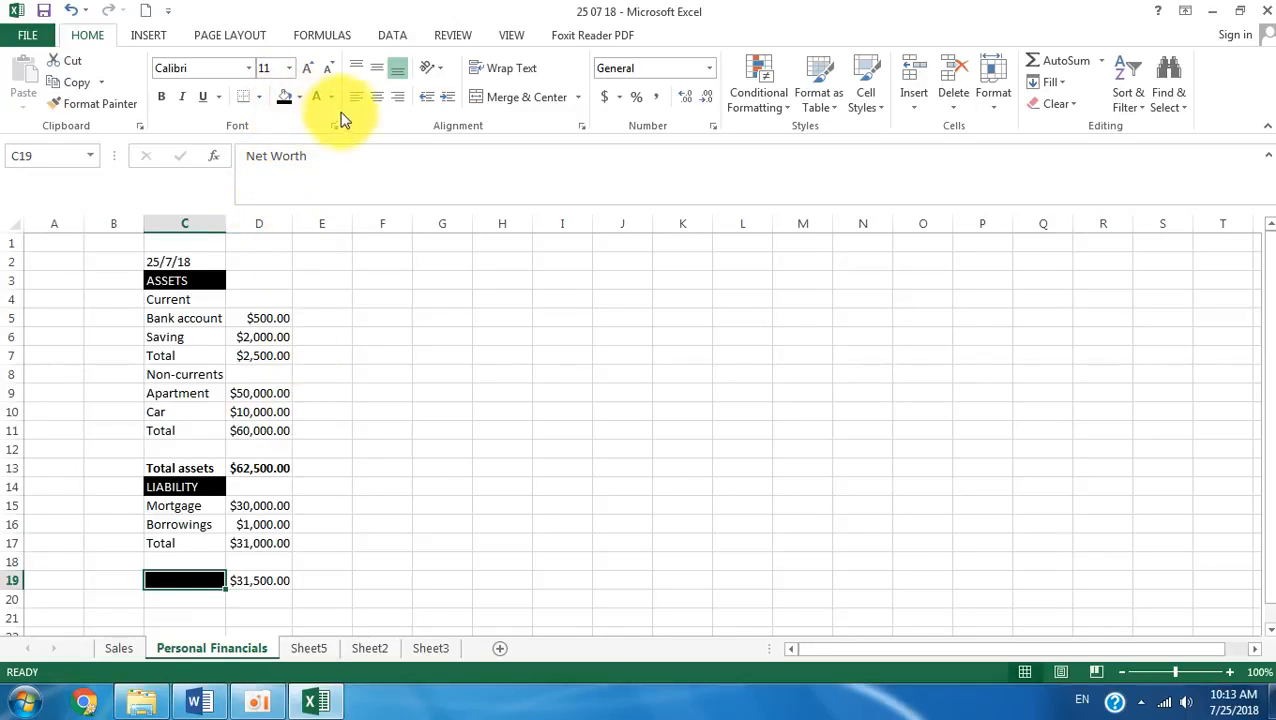
left_click(315, 96)
left_click(450, 485)
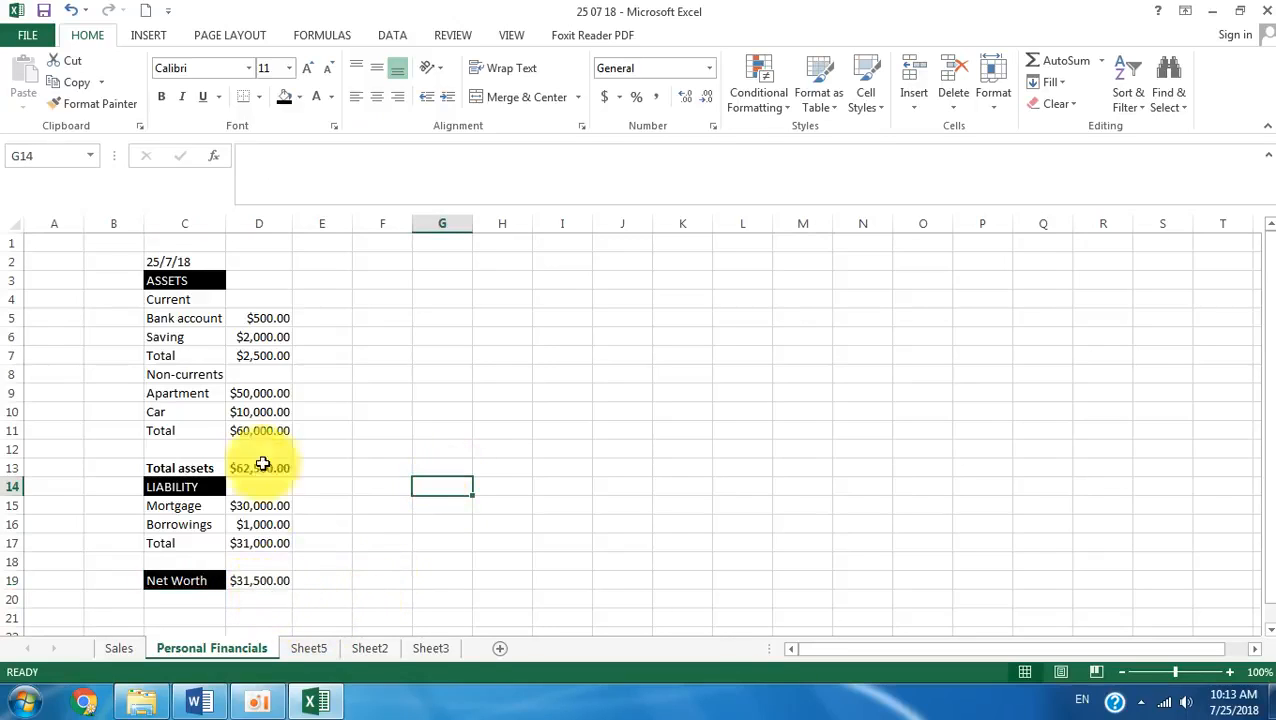
- Enter the title "Balance Sheet" in cell C1 above the statement
left_click(169, 243)
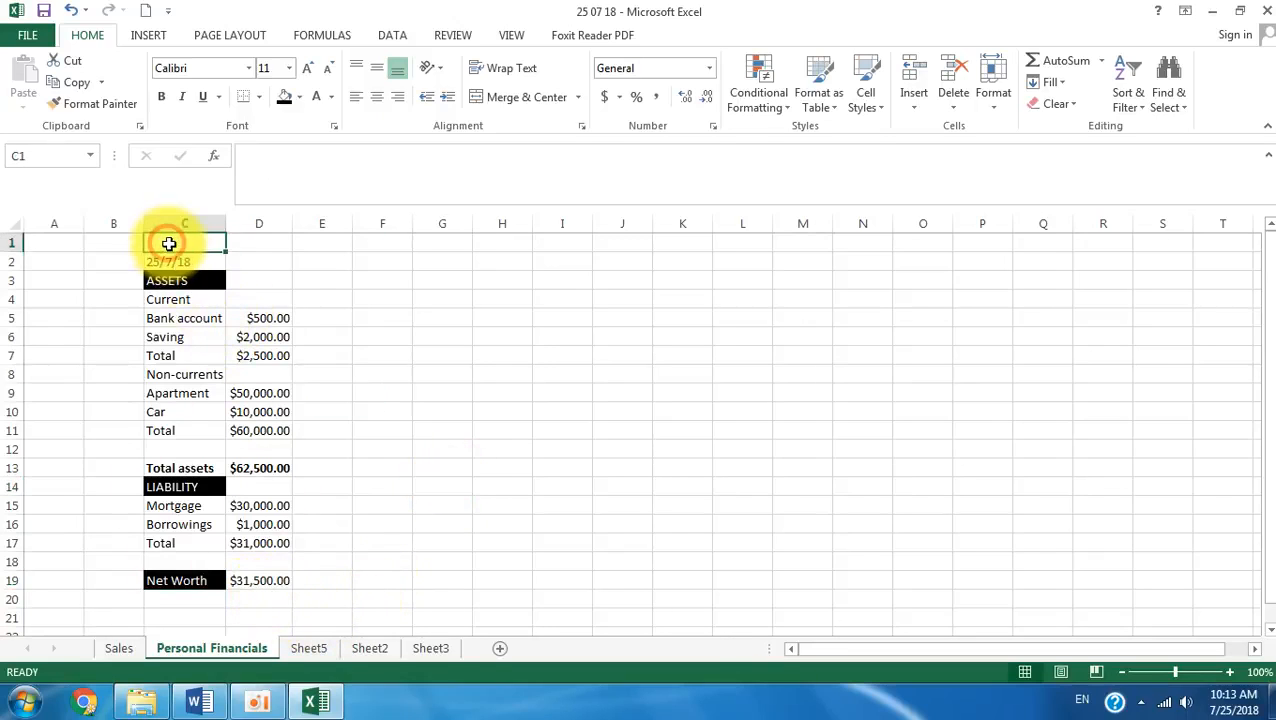
type("bank account")
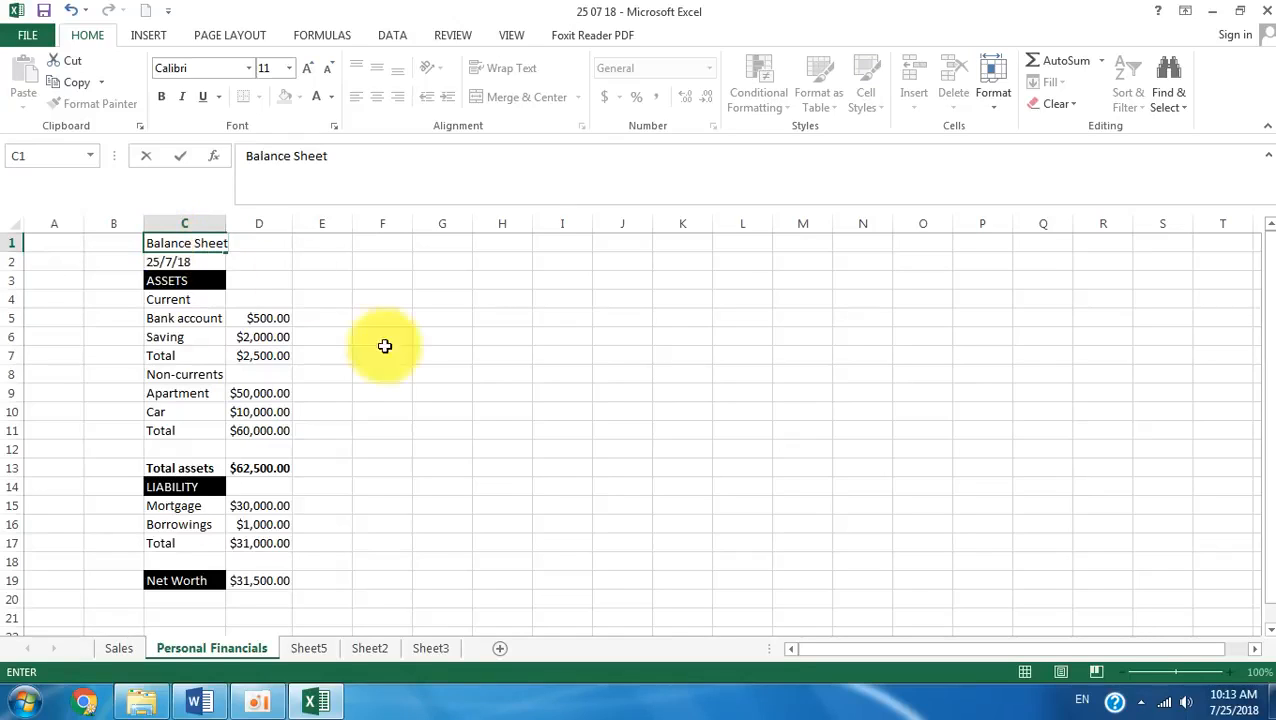
left_click(563, 433)
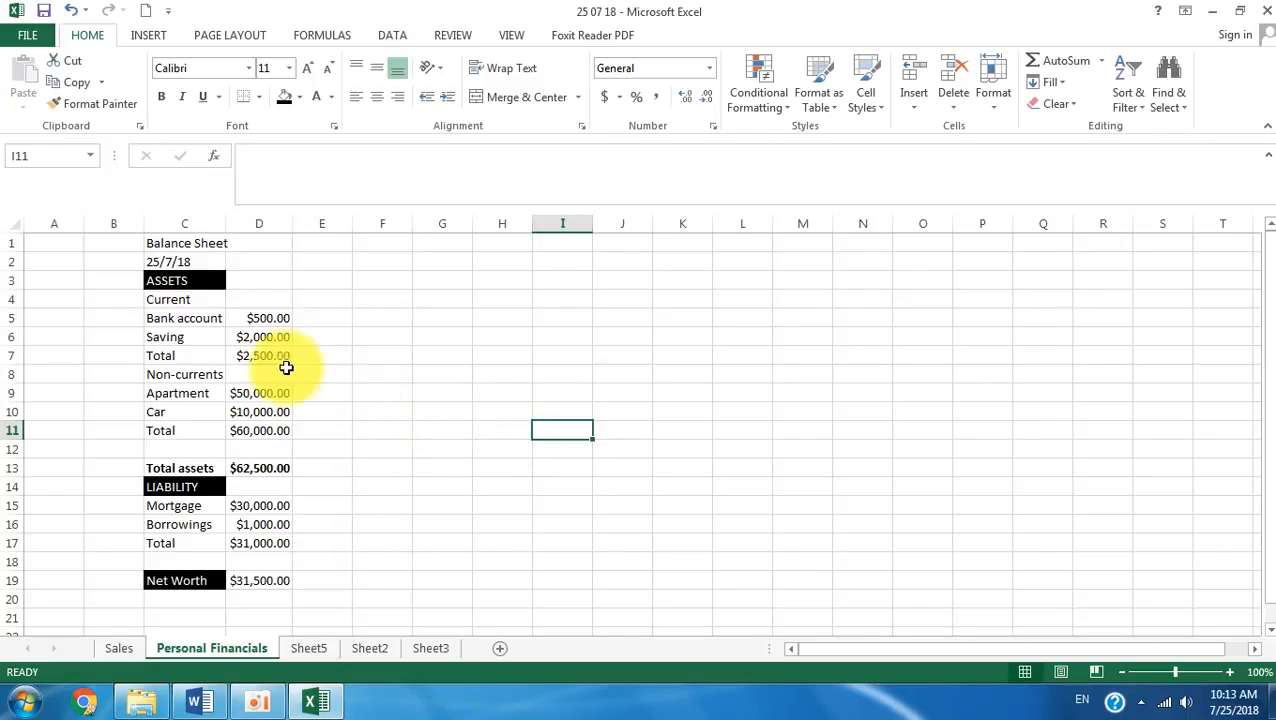
left_click(180, 243)
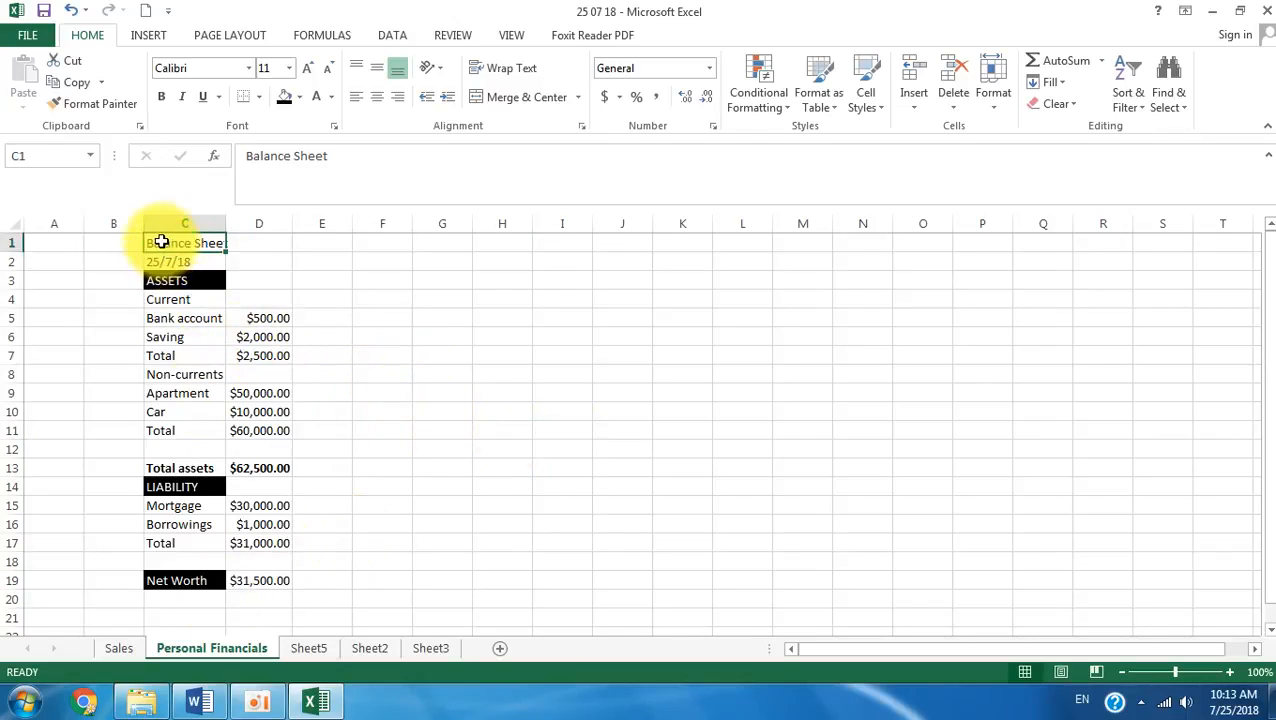
left_click_drag(157, 240, 273, 581)
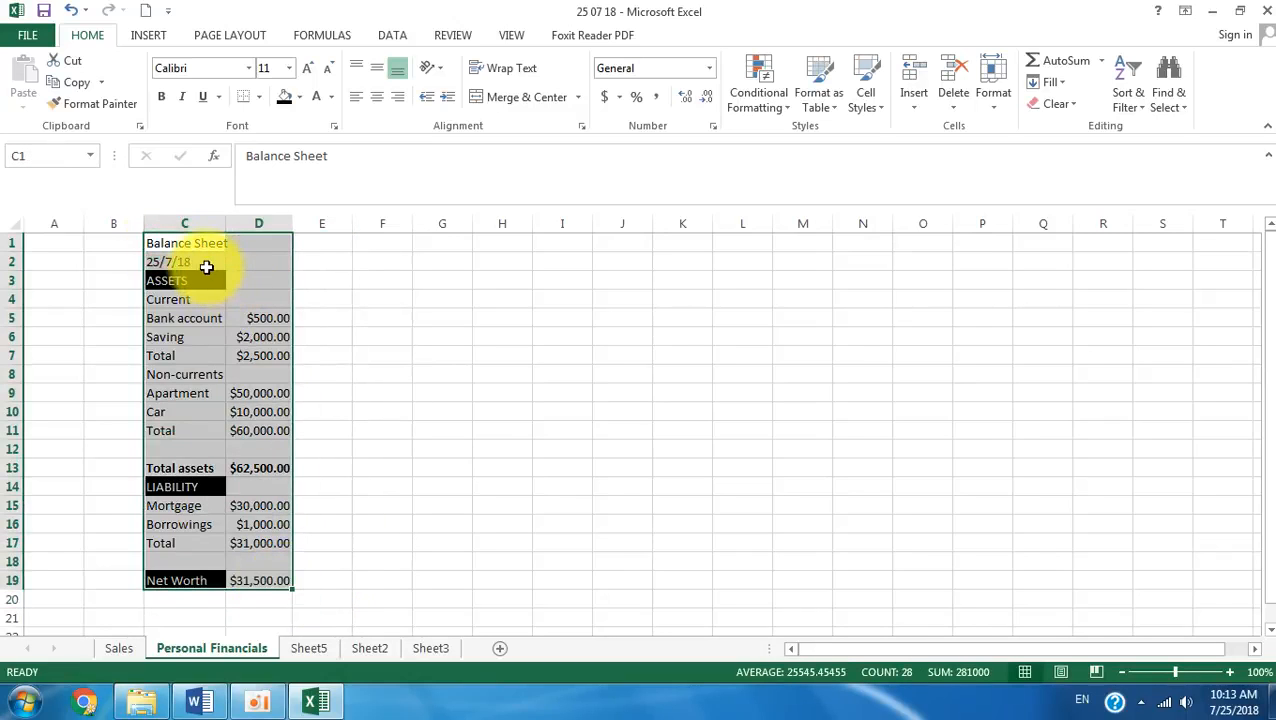
- Move the date from C2 to D2 by filling it across, clearing C2 and correcting D2 to 25/7/18
left_click(206, 261)
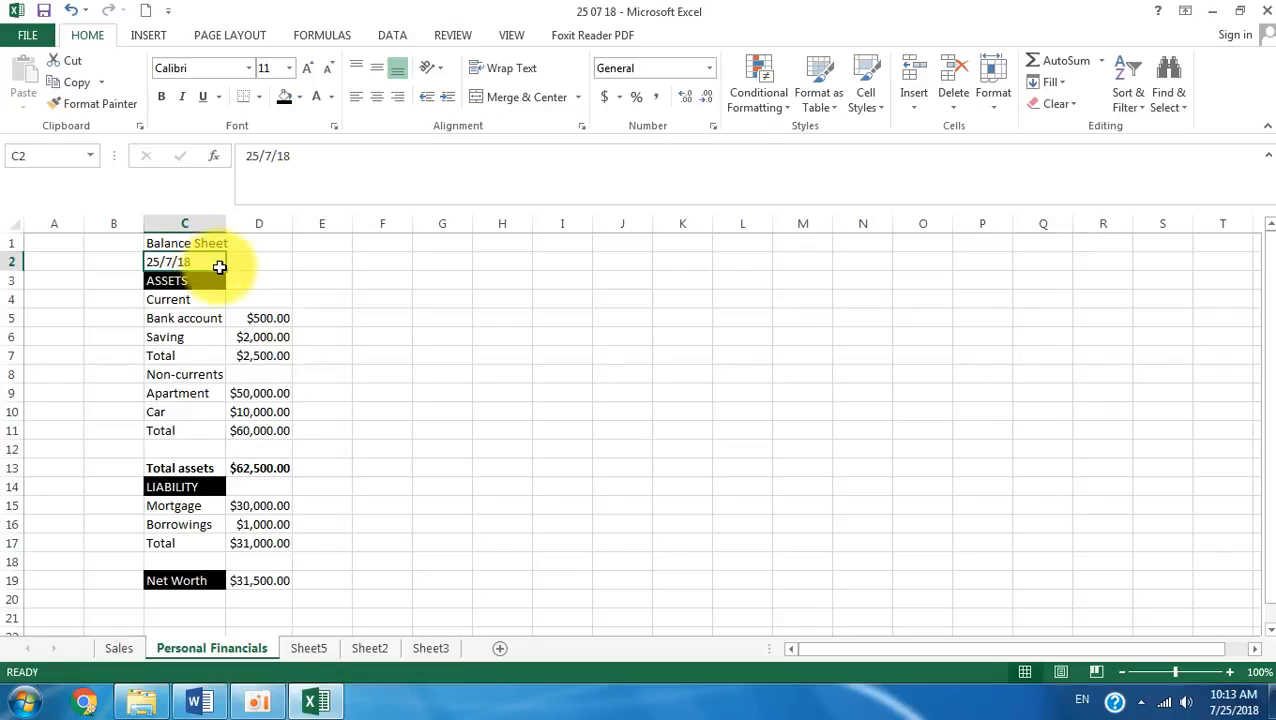
left_click_drag(219, 267, 270, 263)
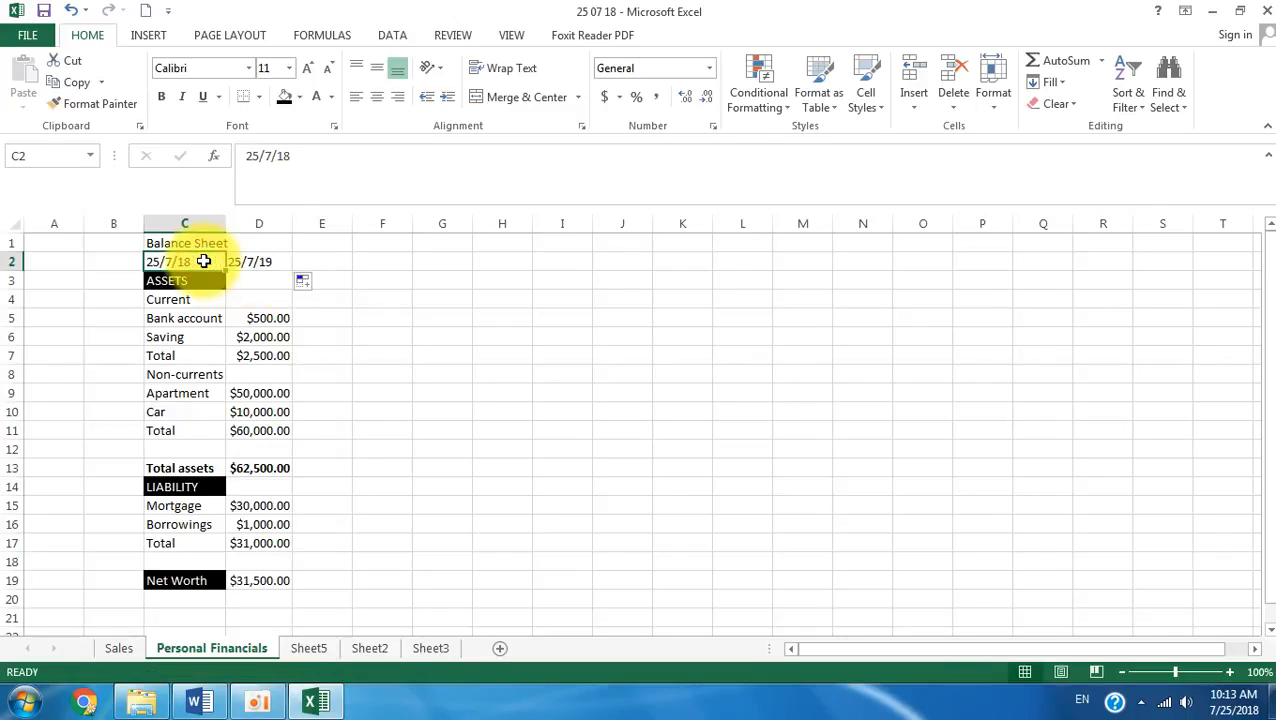
left_click(234, 262)
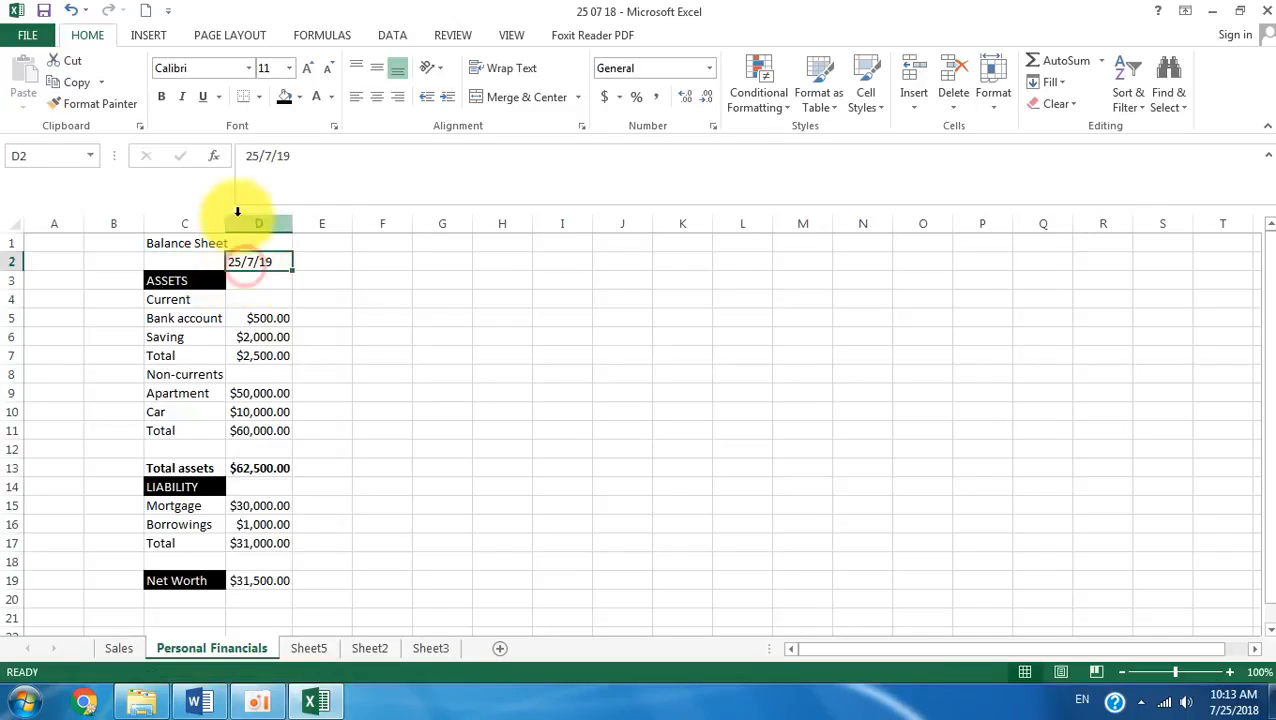
left_click(297, 157)
key("BackSpace")
type("8")
left_click(430, 336)
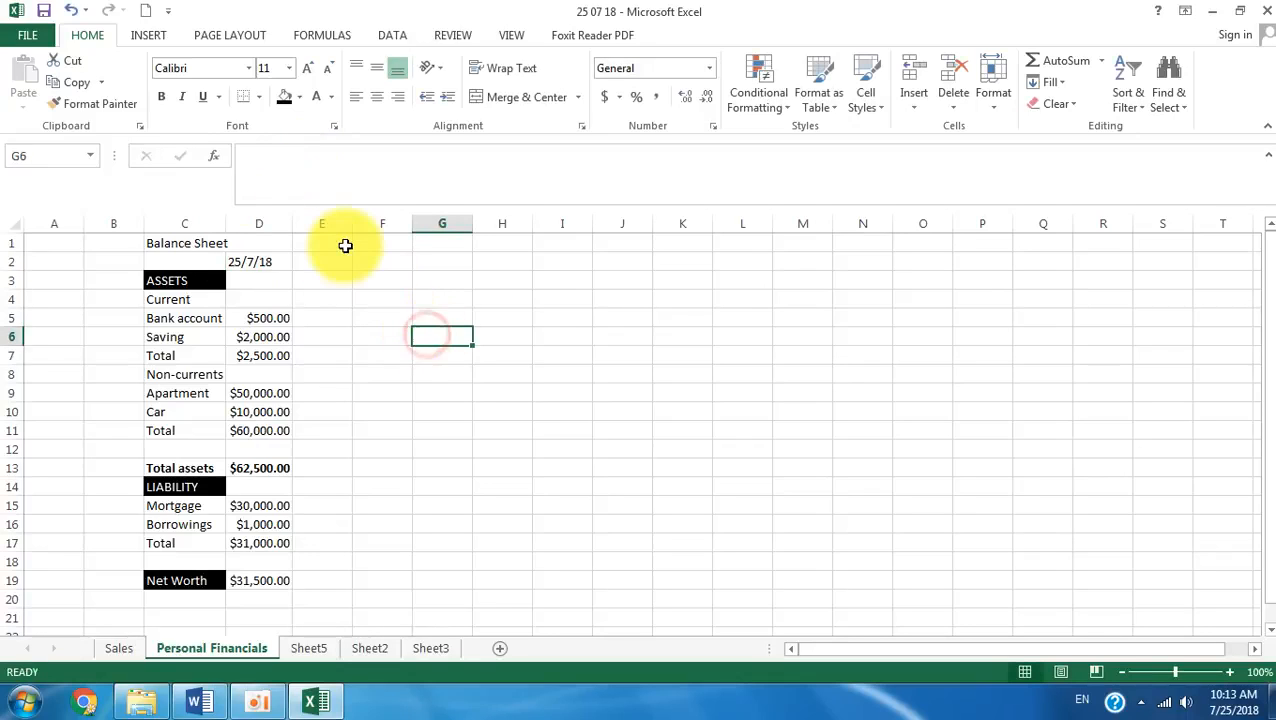
- Change the date in D2 to the month end, 31/7/18
left_click(250, 263)
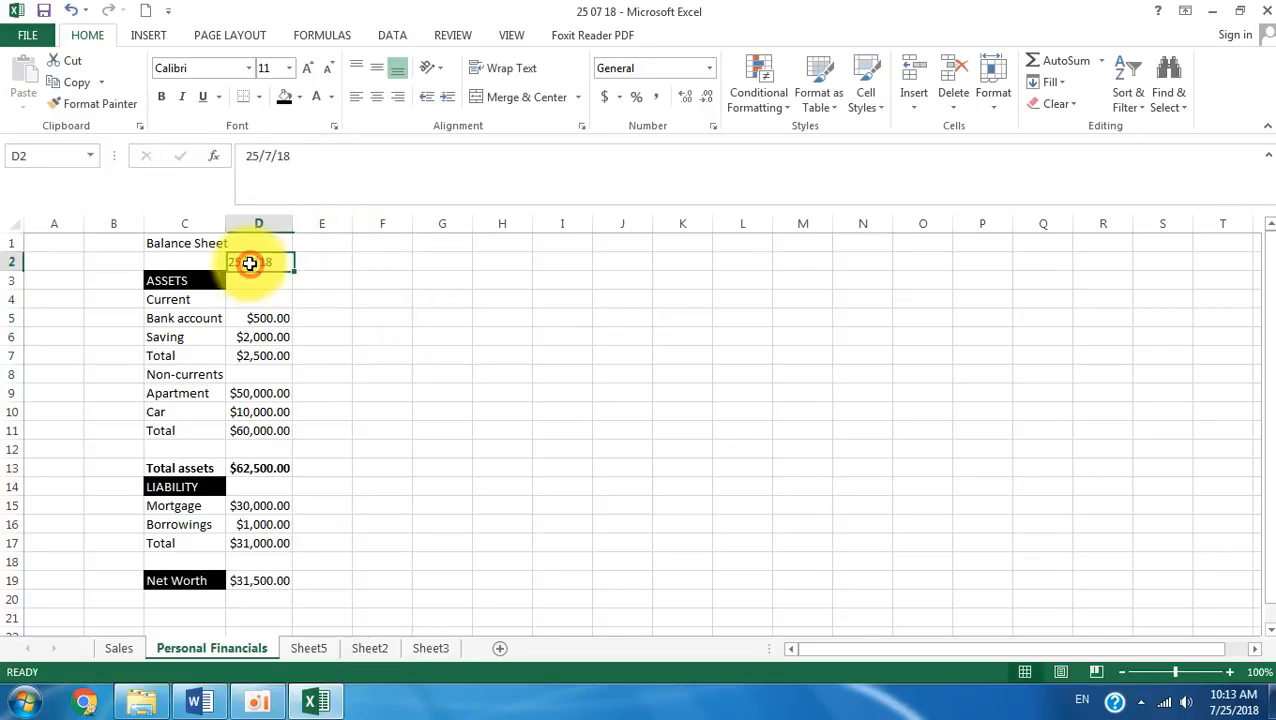
left_click(258, 156)
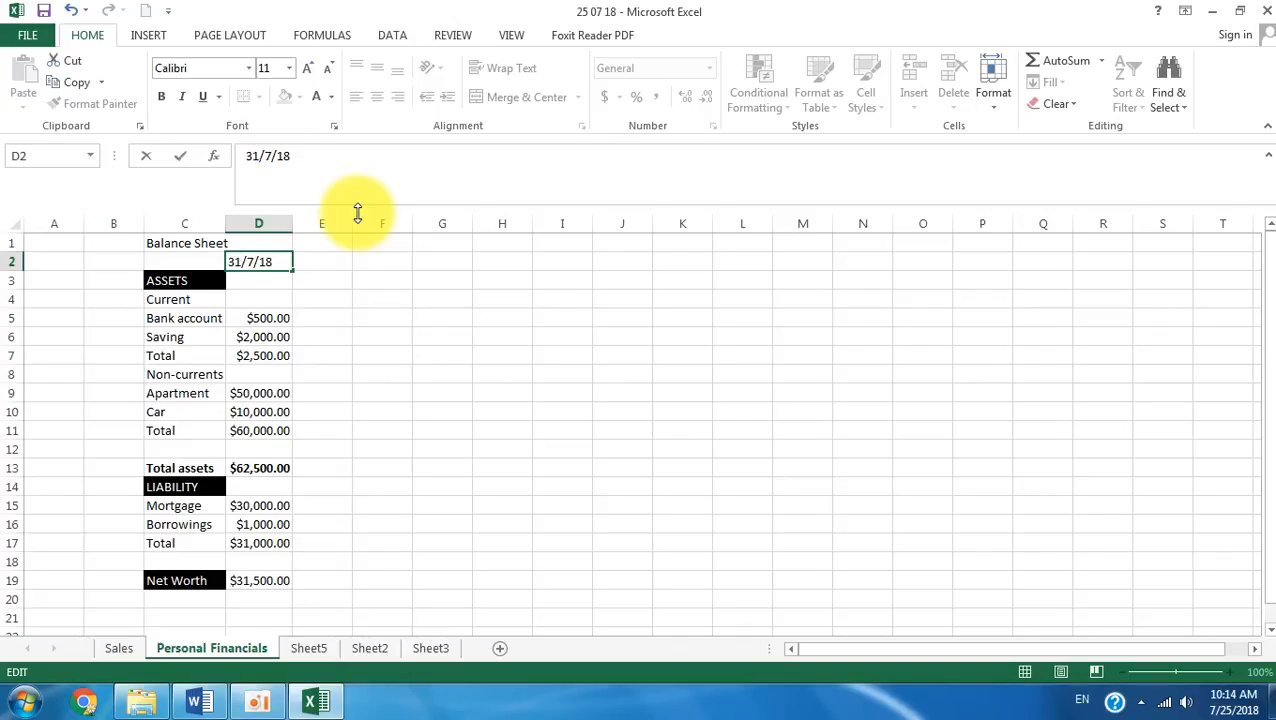
left_click(435, 334)
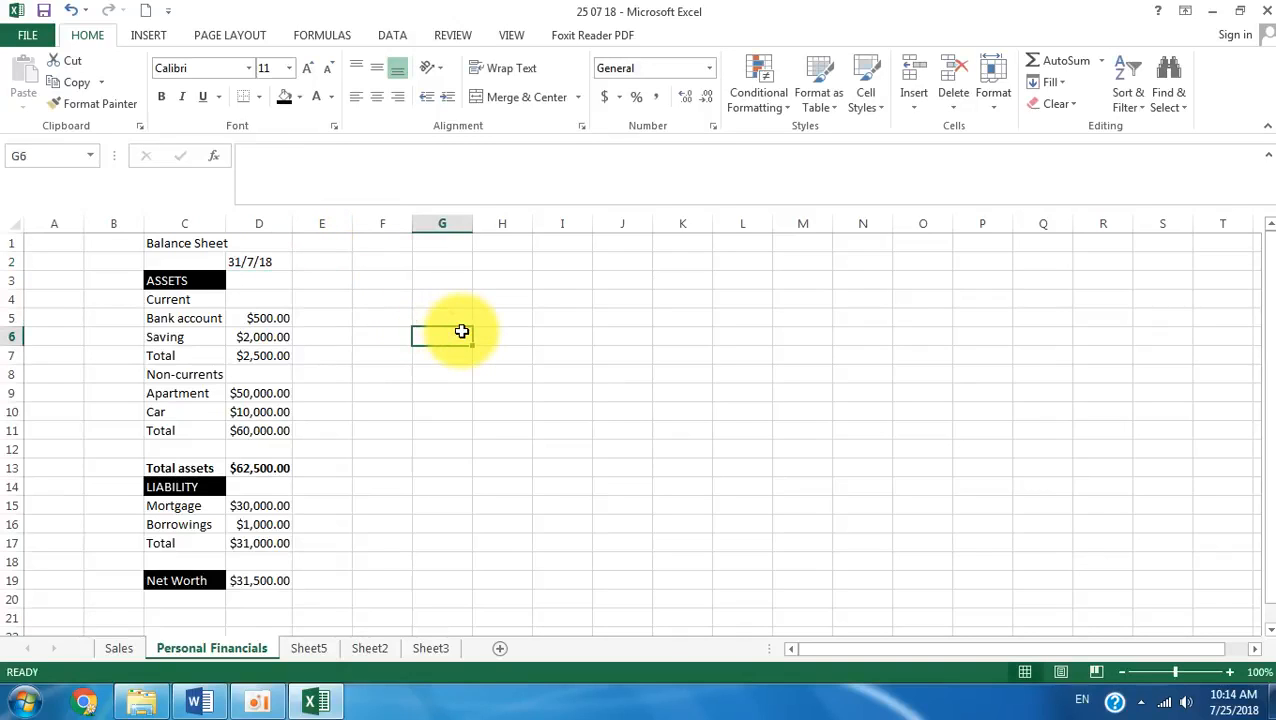
left_click(503, 432)
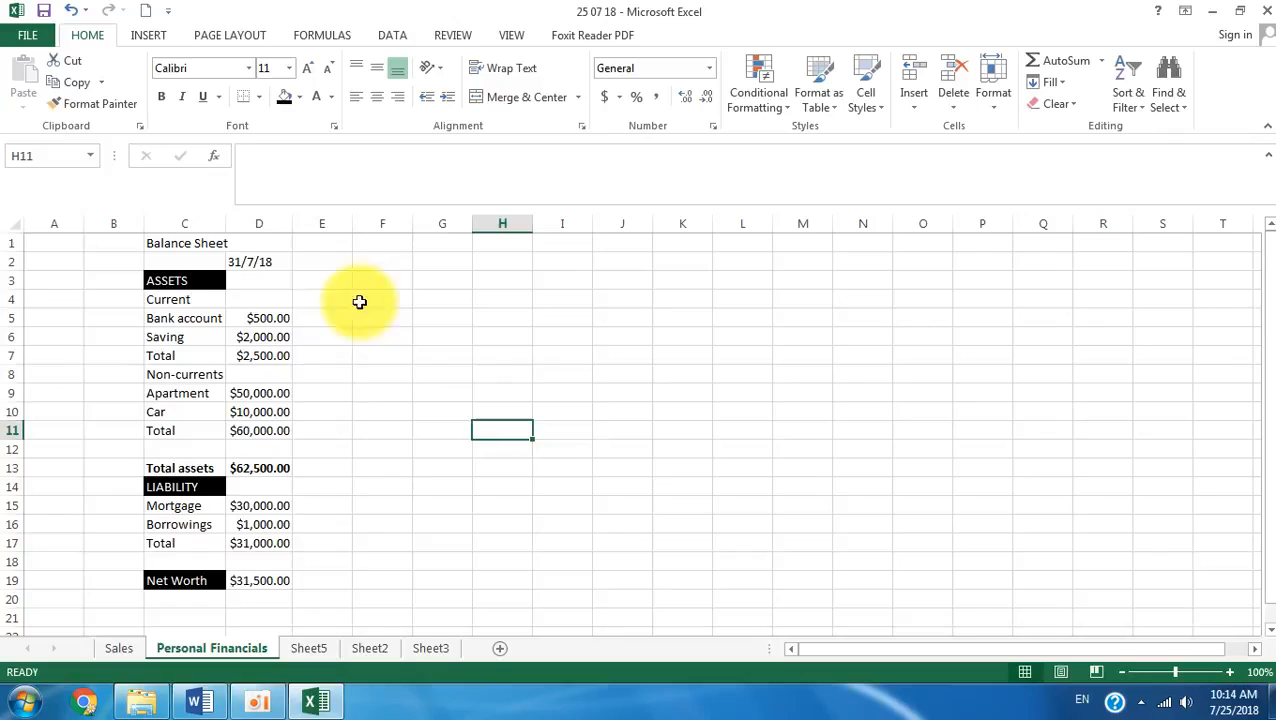
- Enter the next month-end date, 31/8/18, in cell E2
left_click(321, 261)
type("31/8/18")
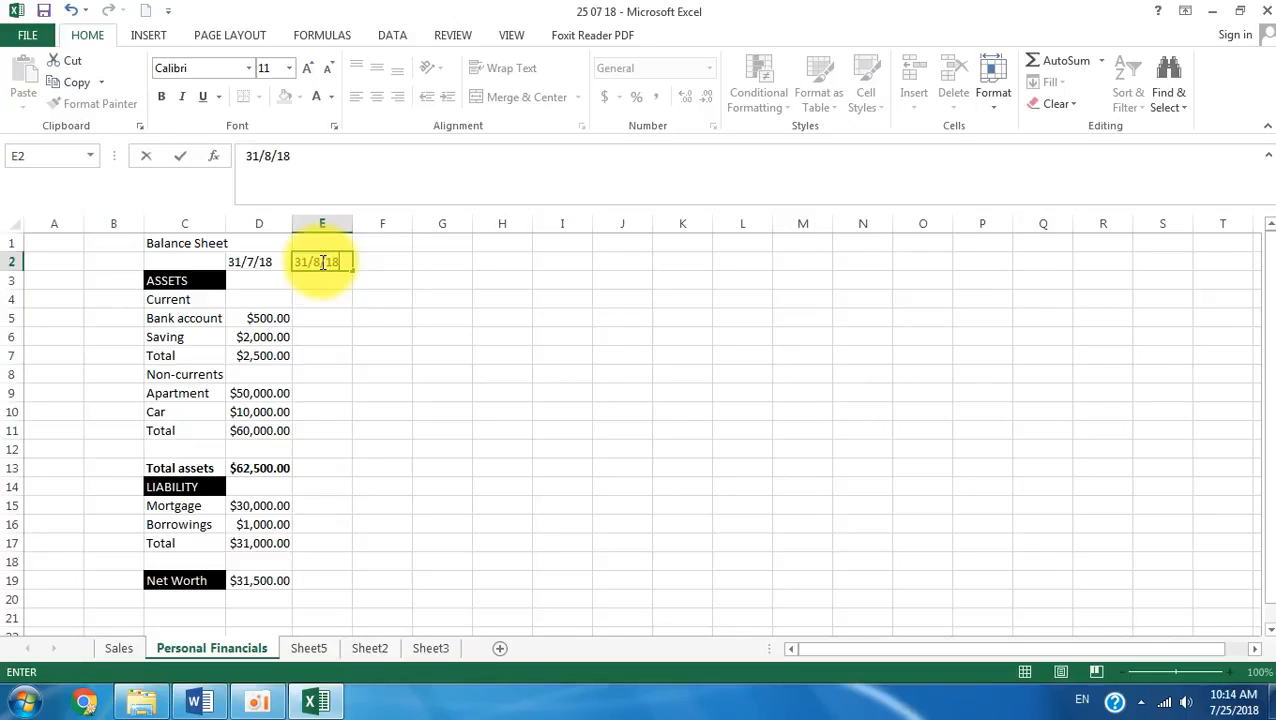
left_click(458, 392)
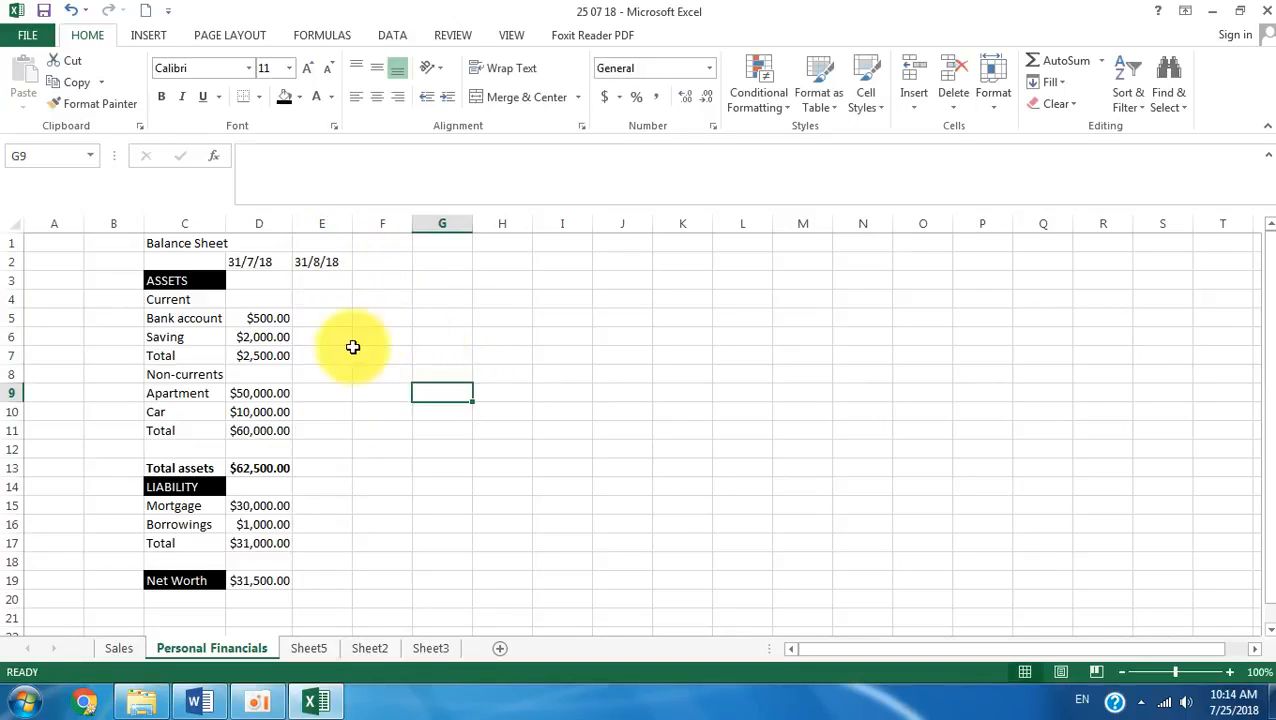
- Apply all borders to the range C2:P19 so the grid includes columns for further months
left_click(262, 580)
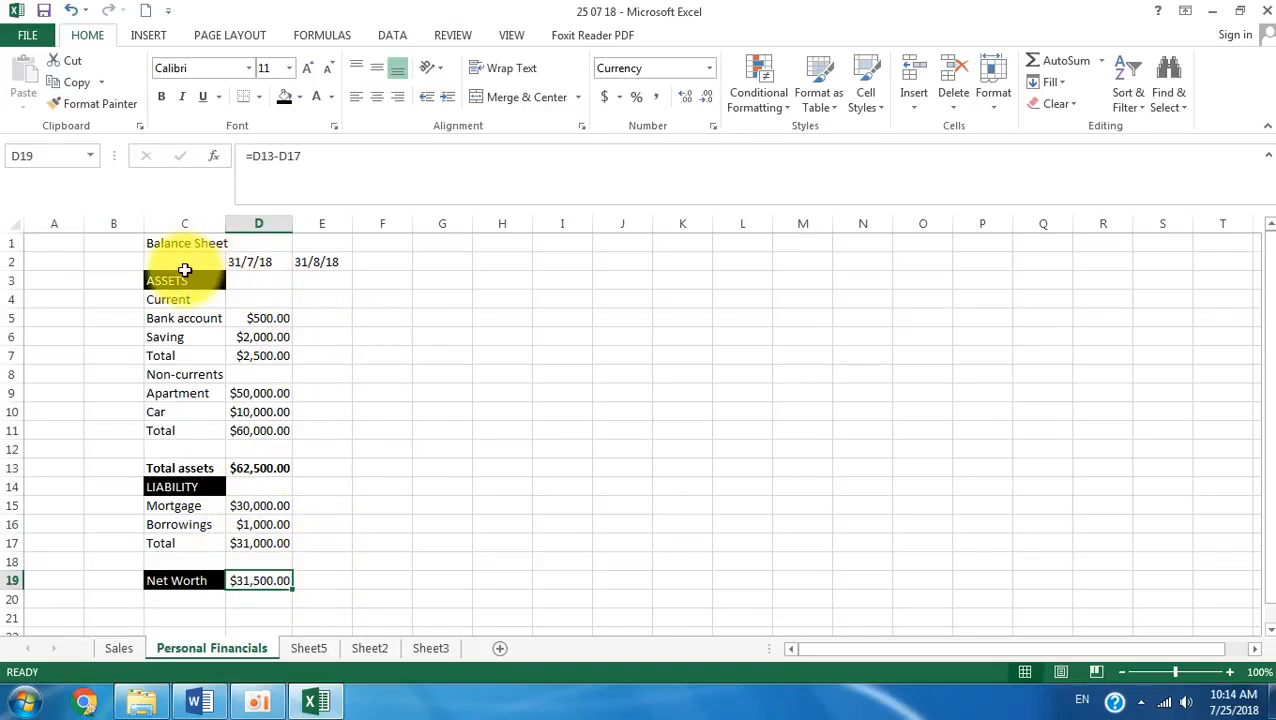
left_click_drag(195, 262, 1003, 583)
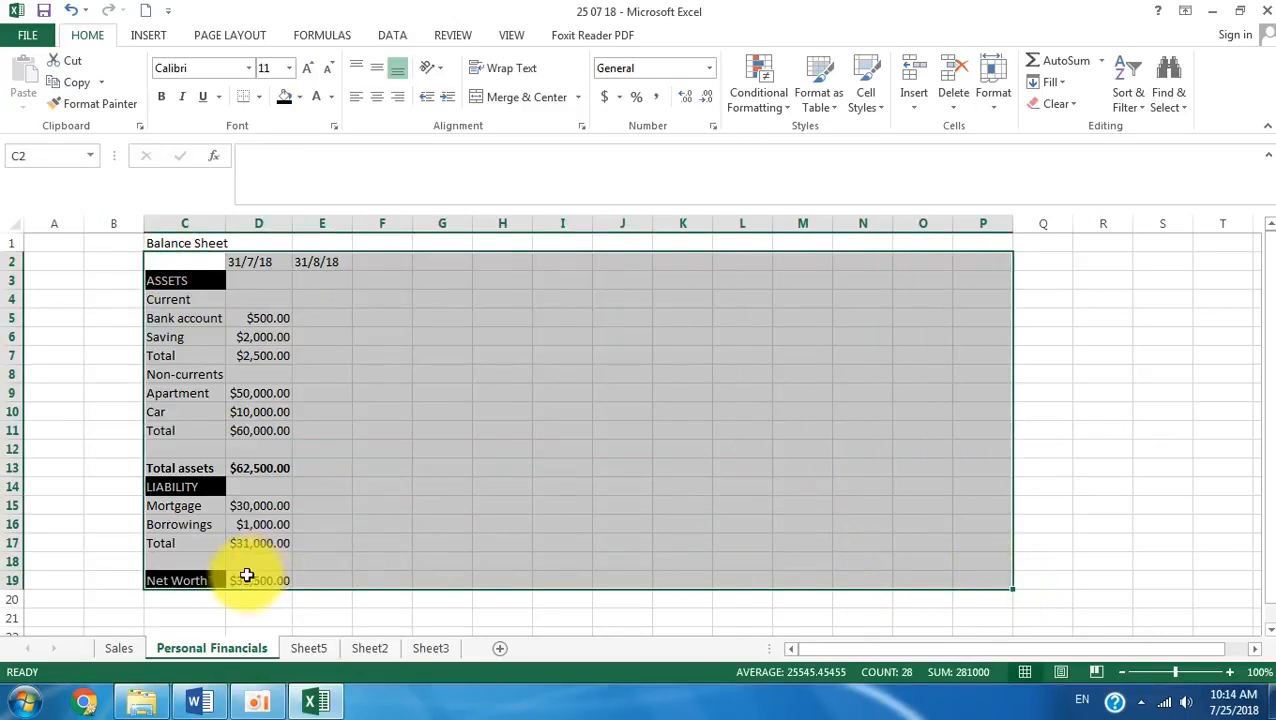
left_click(259, 97)
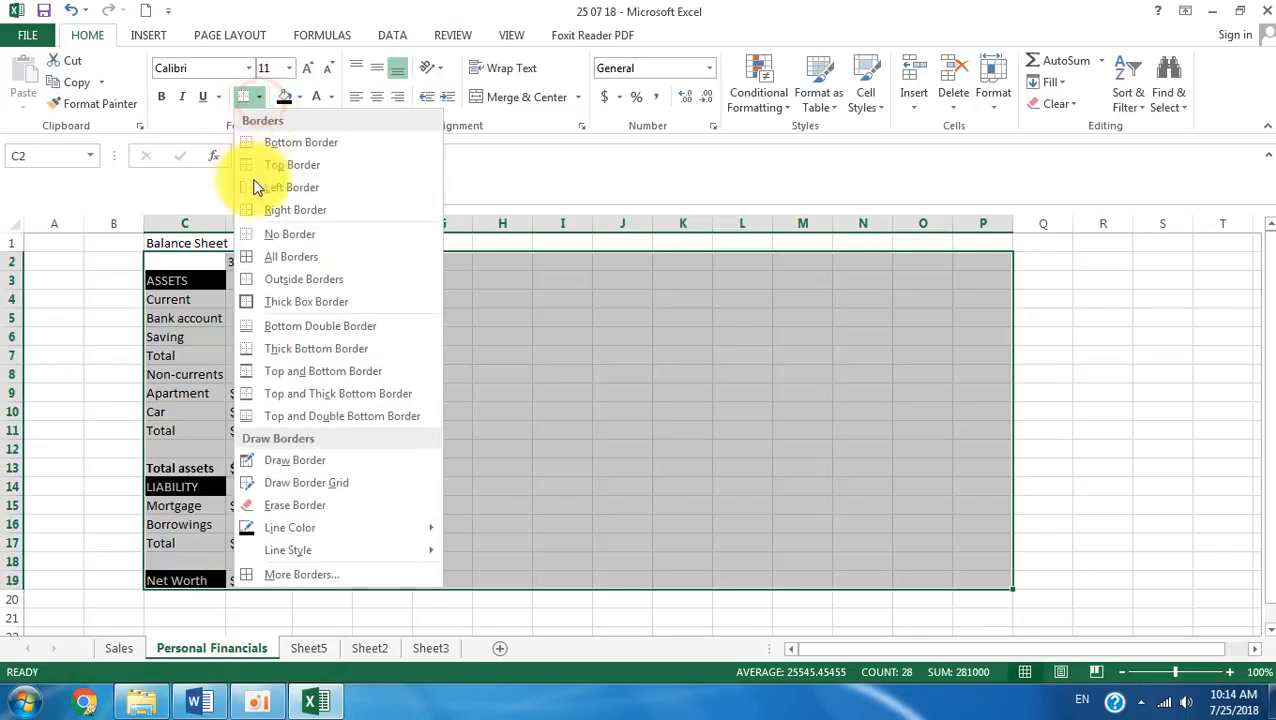
left_click(256, 257)
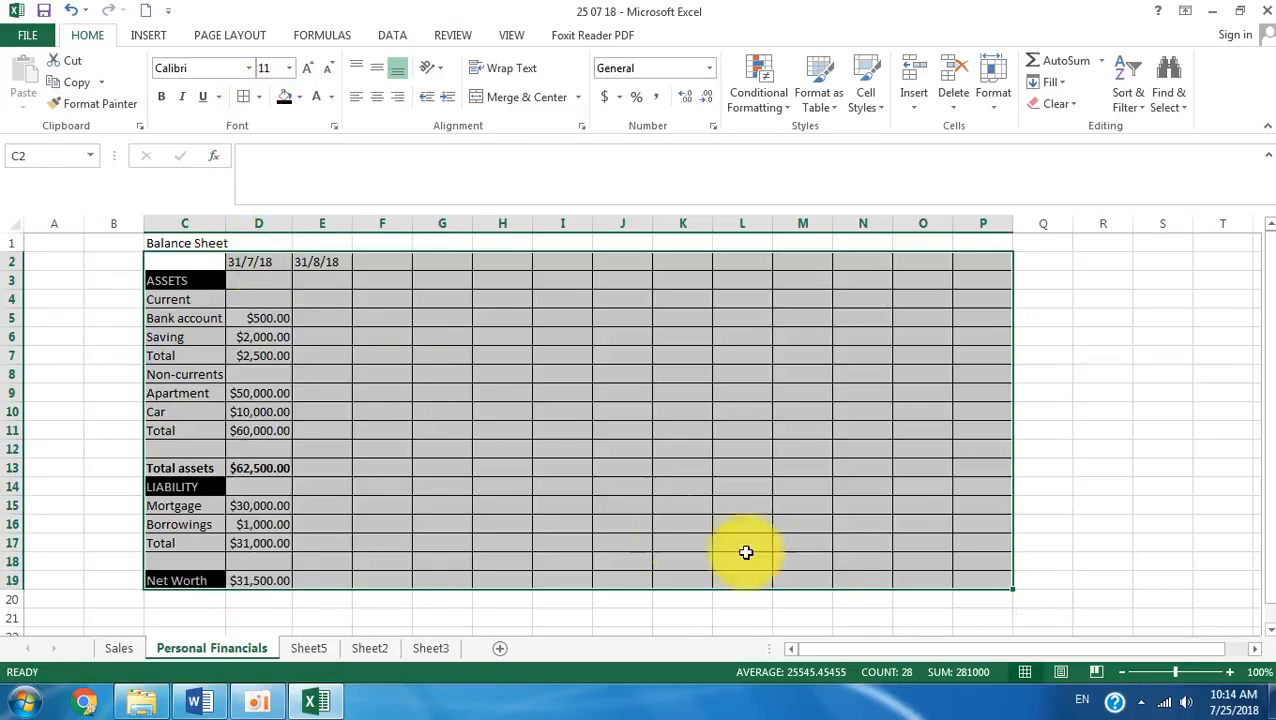
left_click(848, 560)
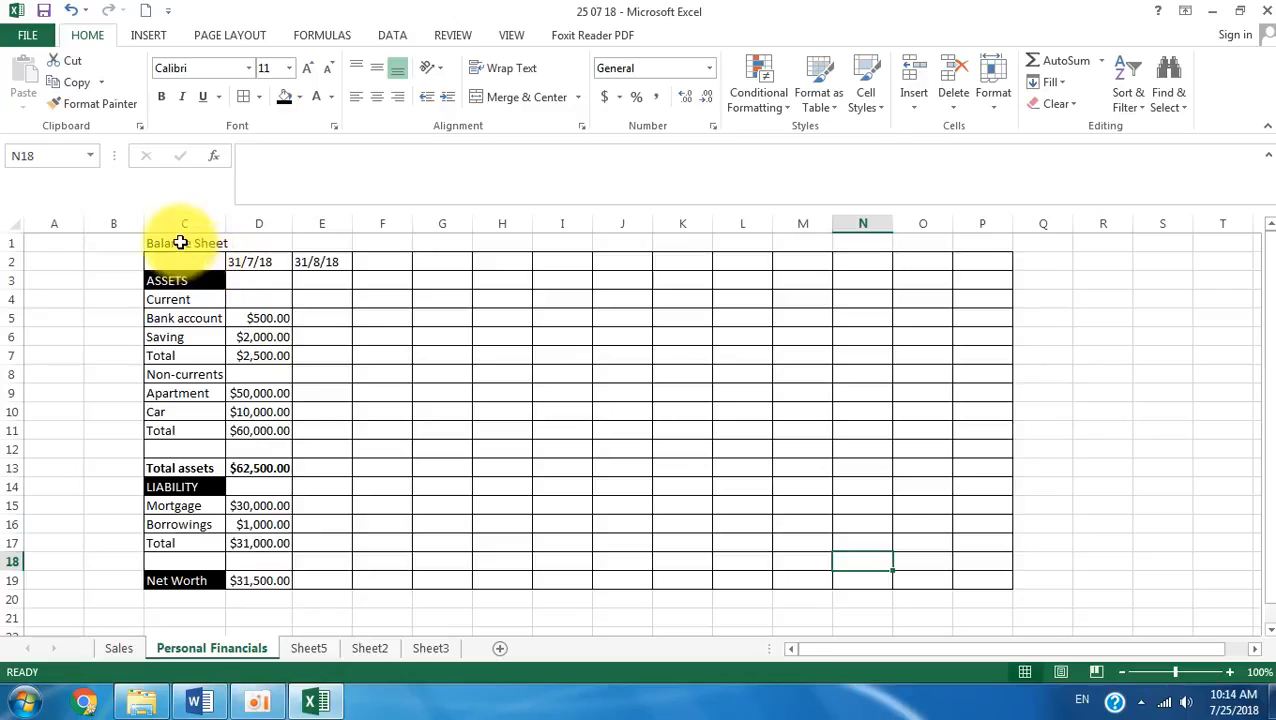
- Enlarge the "Balance Sheet" title in C1 to font size 20
left_click(178, 243)
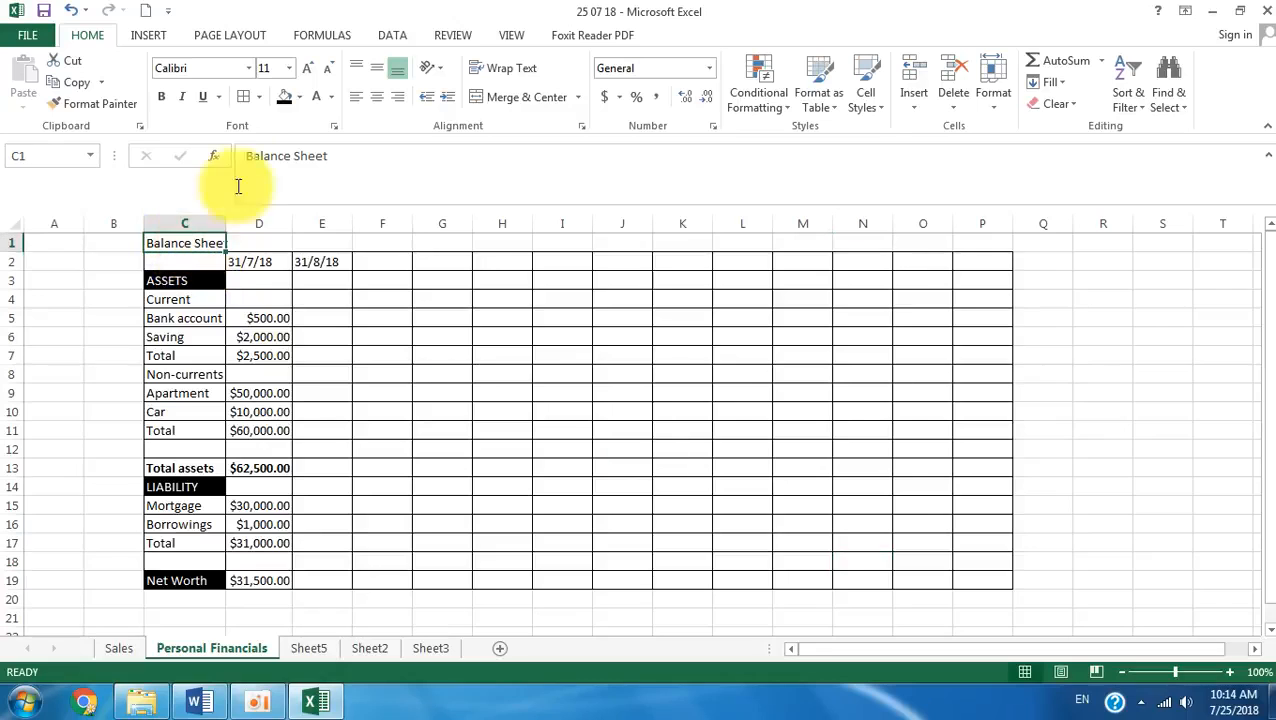
left_click(289, 68)
left_click(267, 236)
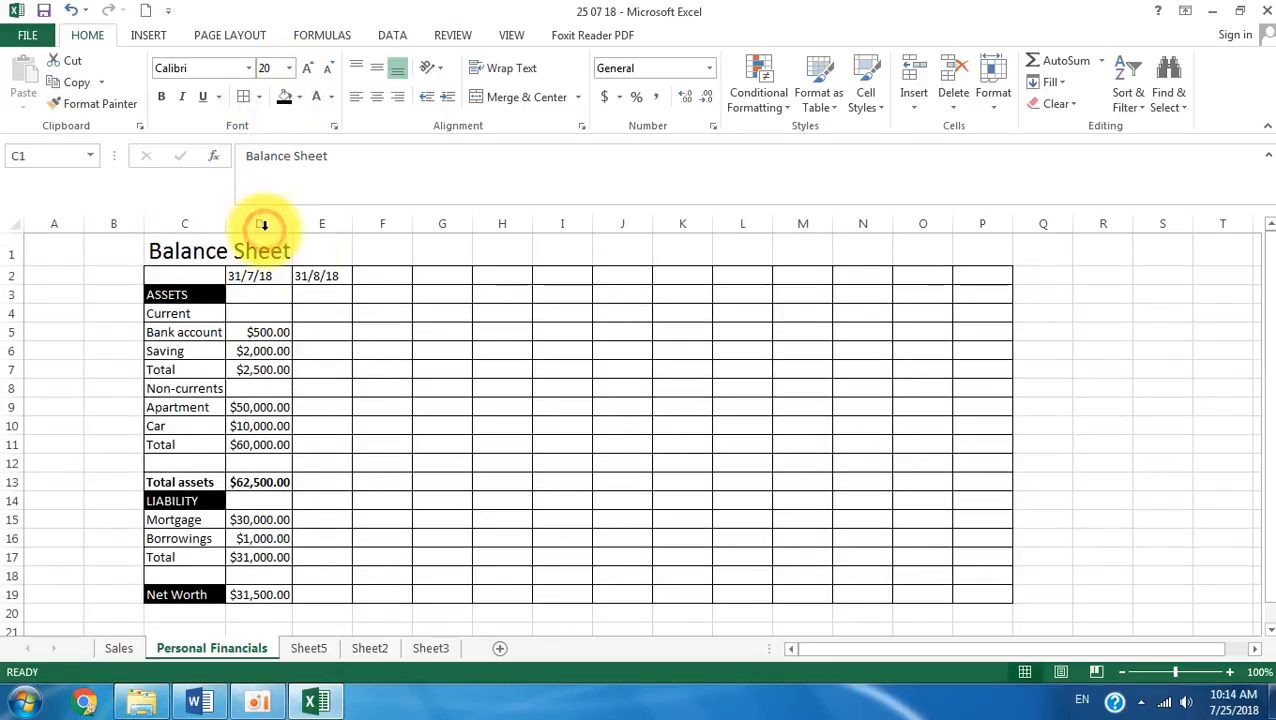
left_click(356, 430)
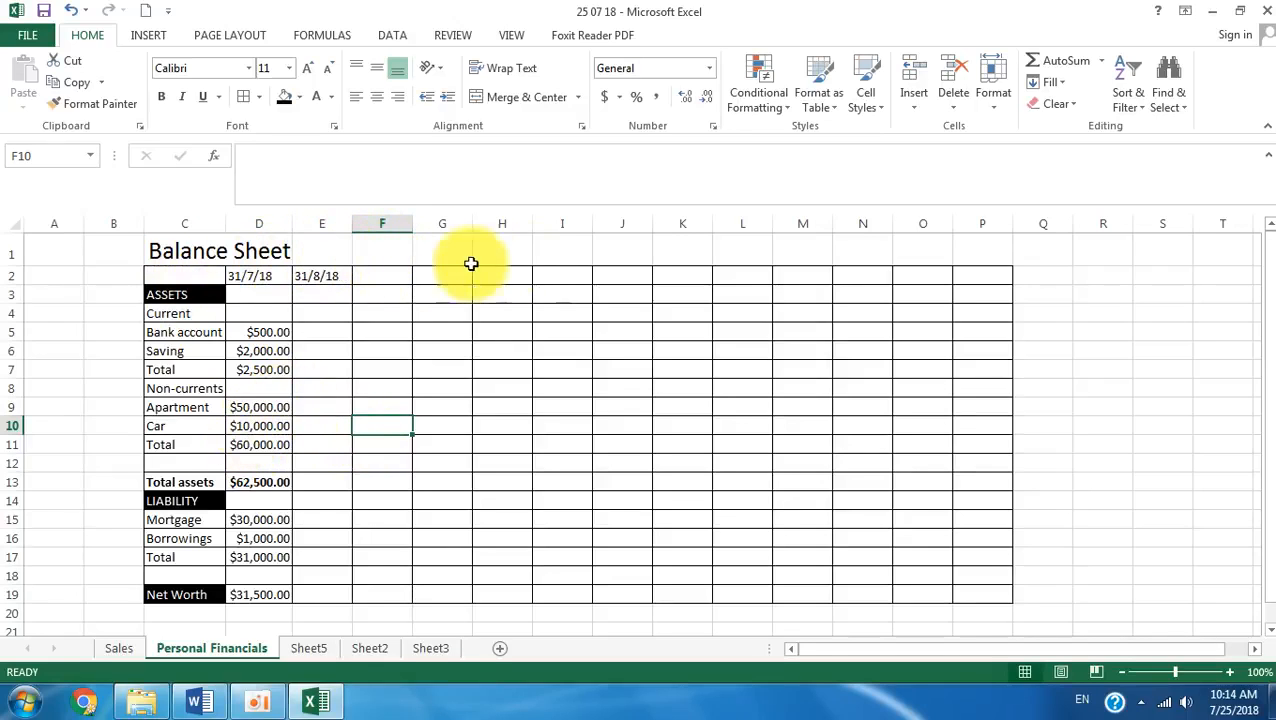
left_click(390, 256)
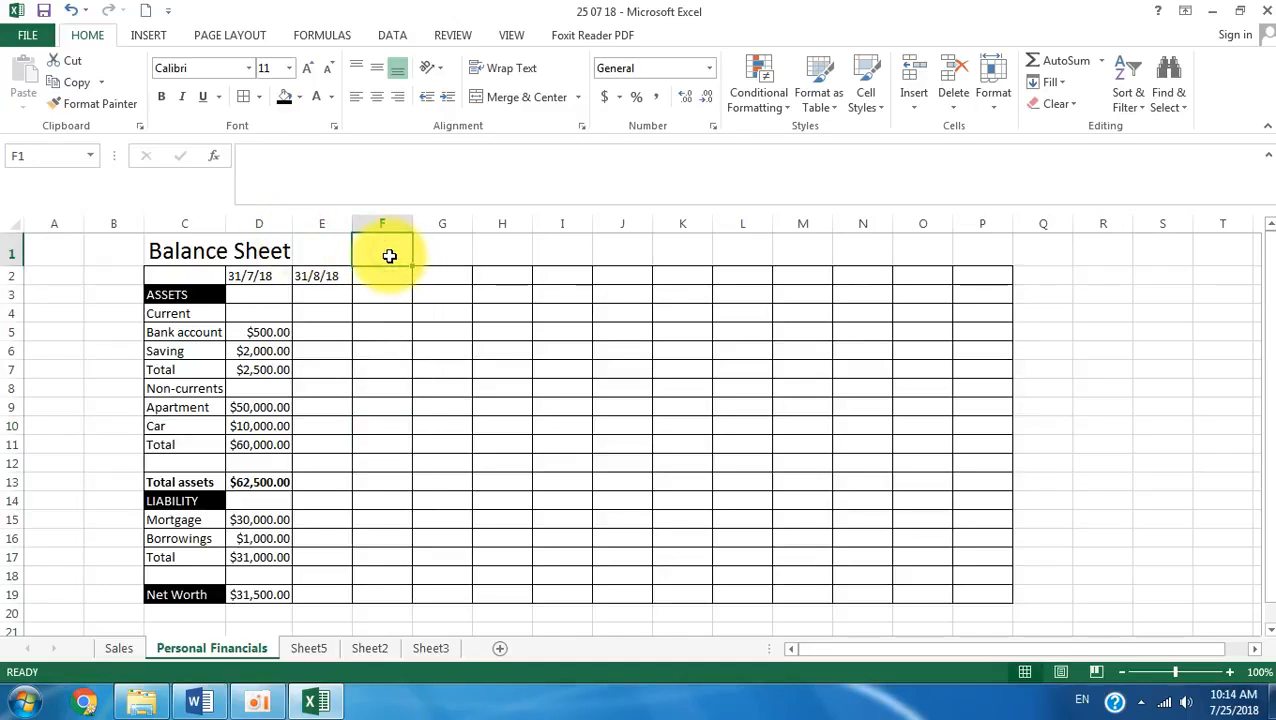
- Enter the owner's first name in F1 at font size 18 and widen column F to fit it
type("Oyuna")
left_click(332, 275)
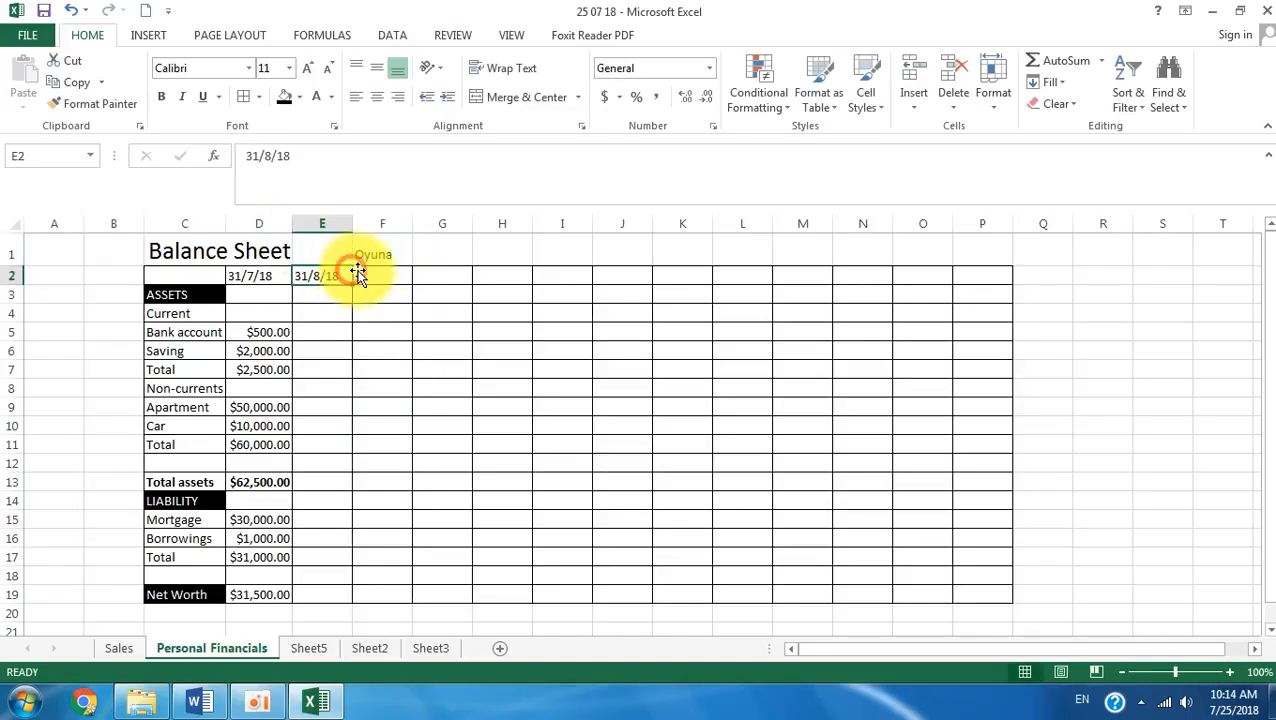
left_click(380, 248)
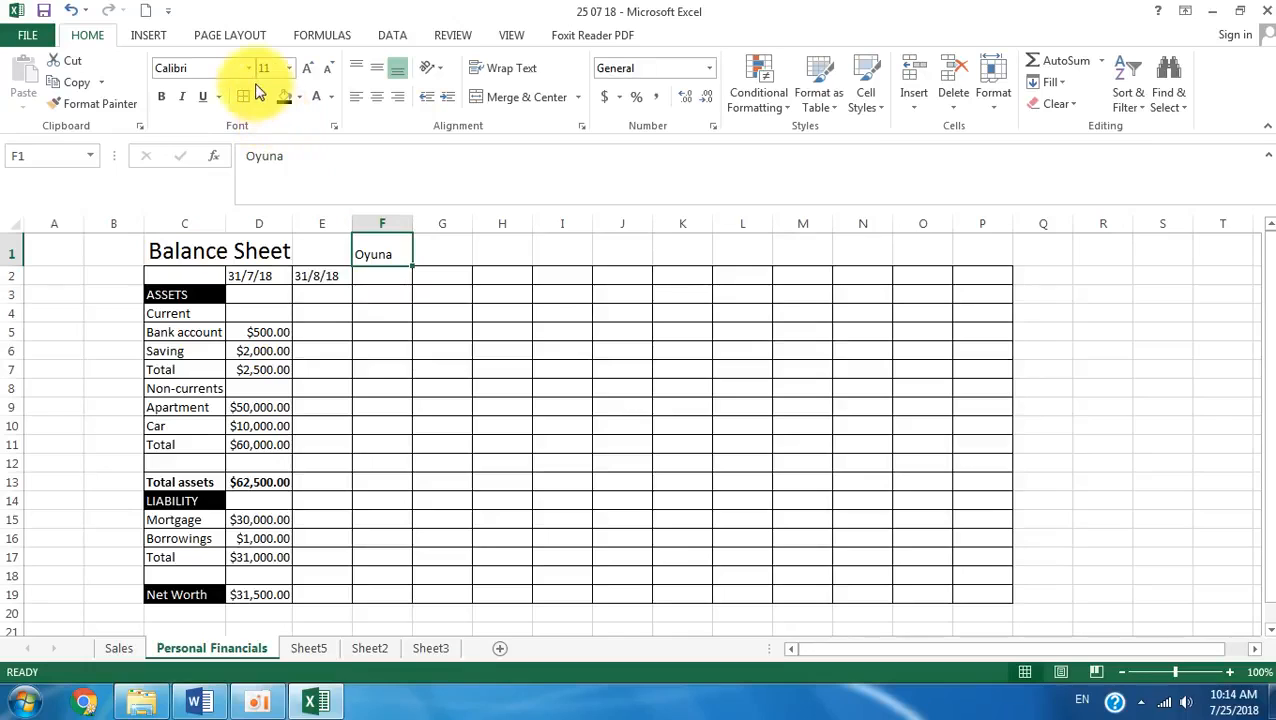
left_click(288, 67)
left_click(276, 215)
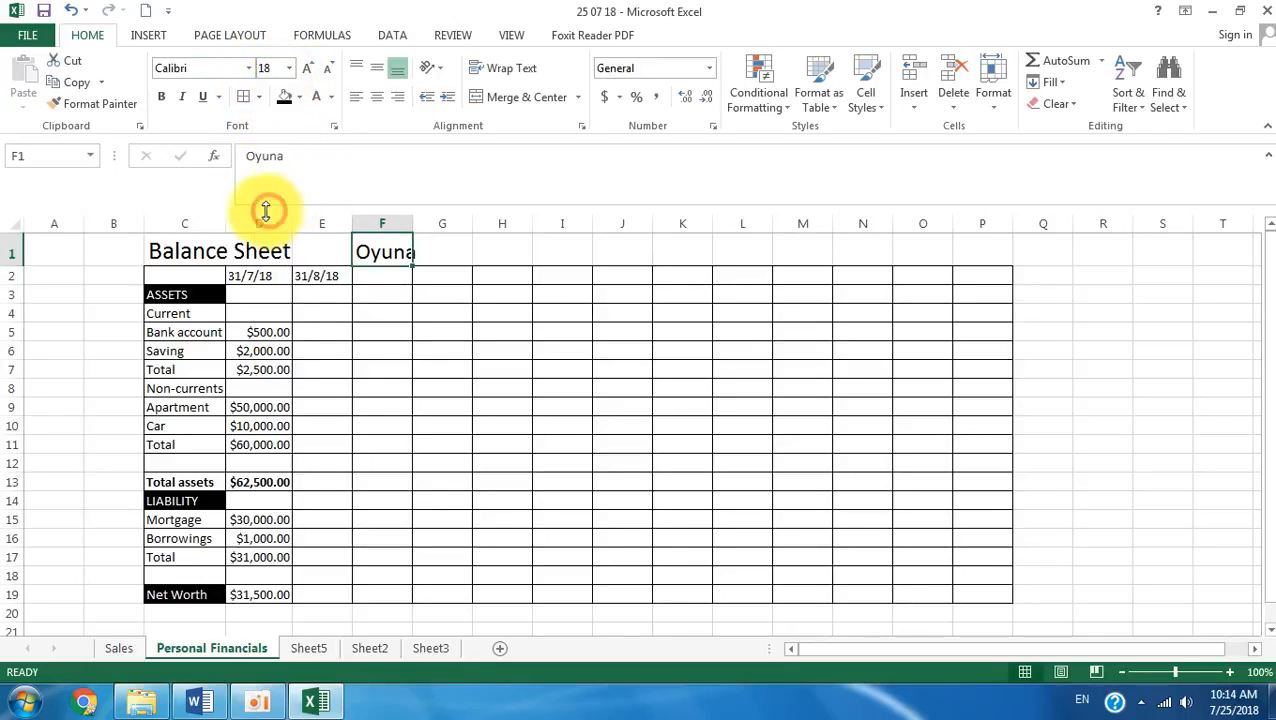
left_click(360, 333)
left_click_drag(414, 224, 422, 226)
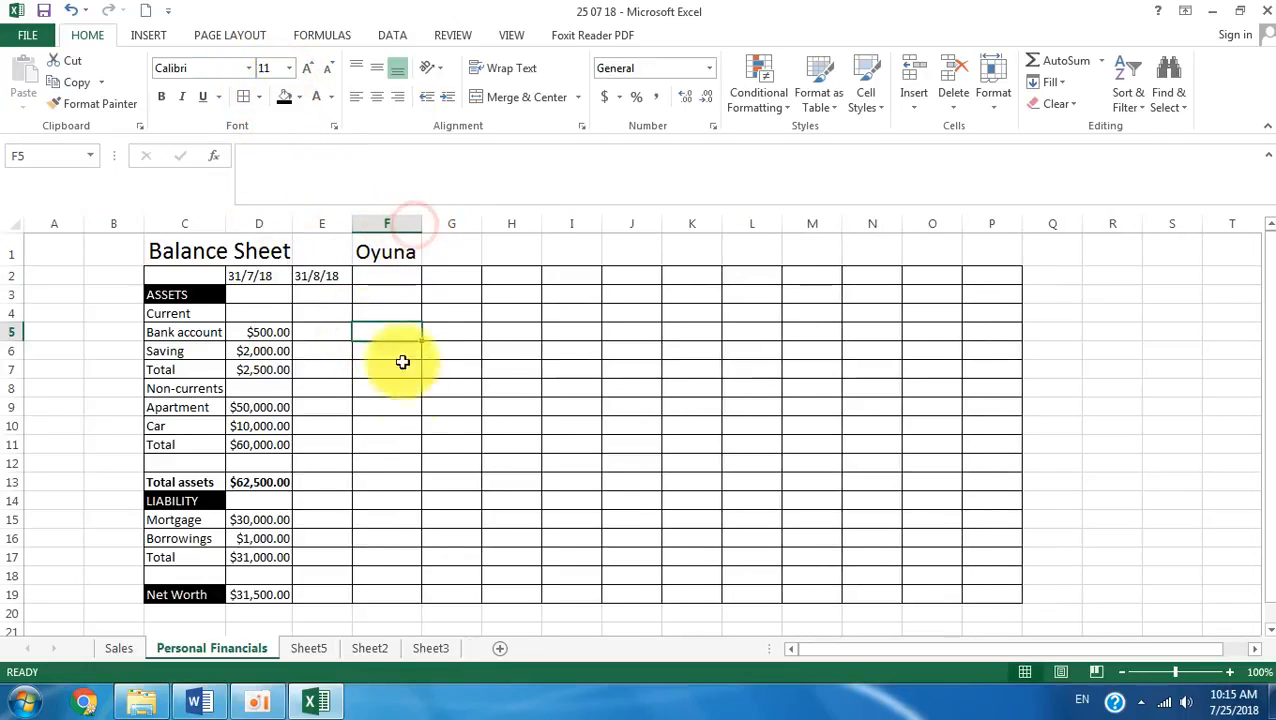
left_click(410, 424)
scroll(409, 496, "down", 2)
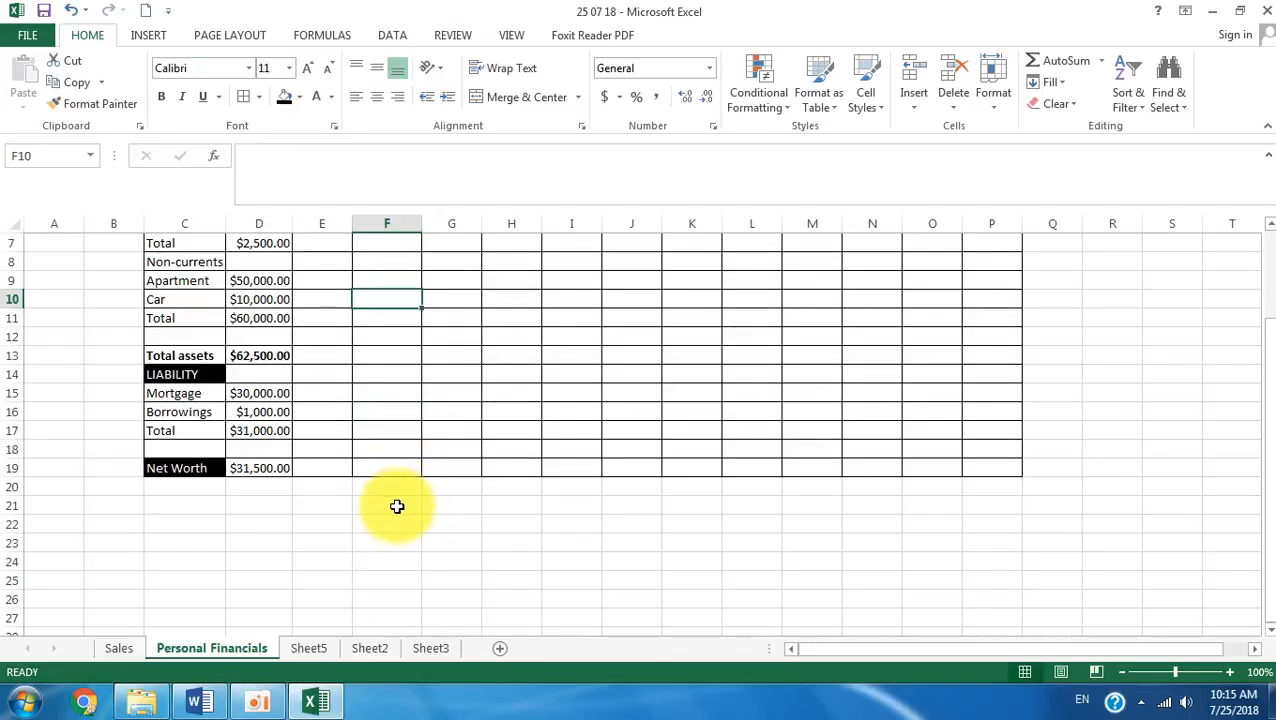
left_click(256, 700)
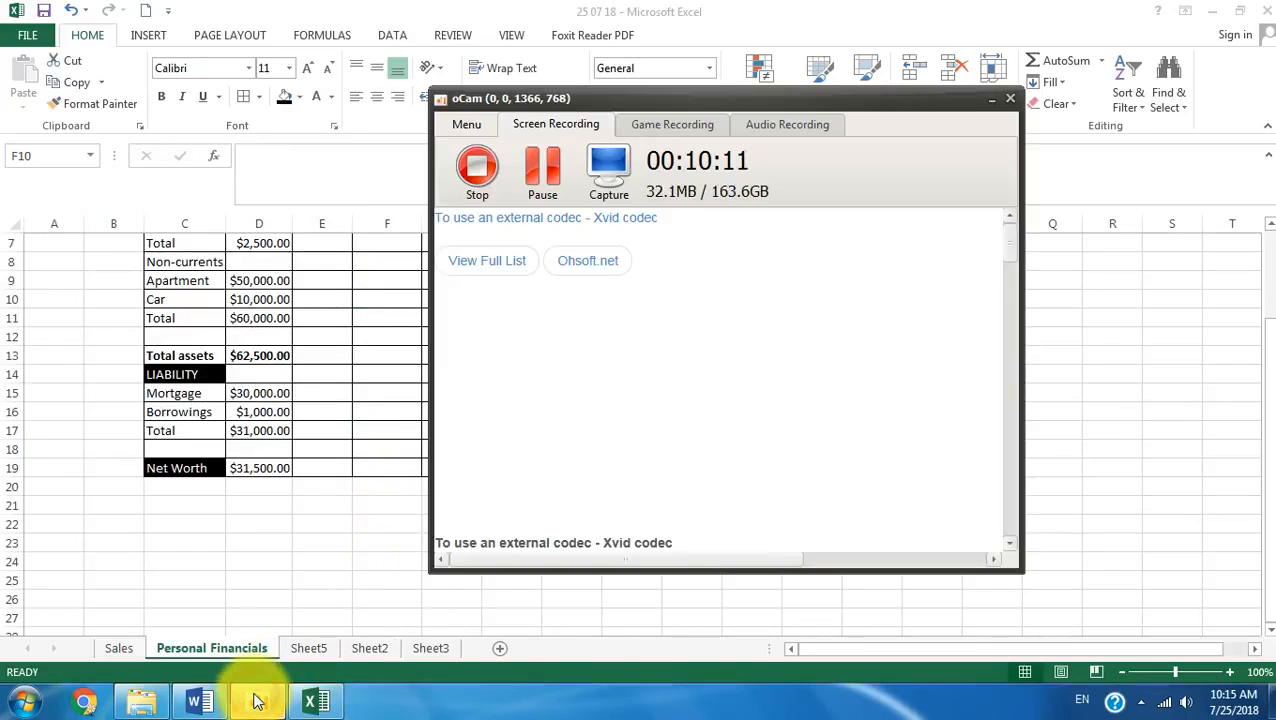
left_click(298, 571)
scroll(299, 570, "up", 2)
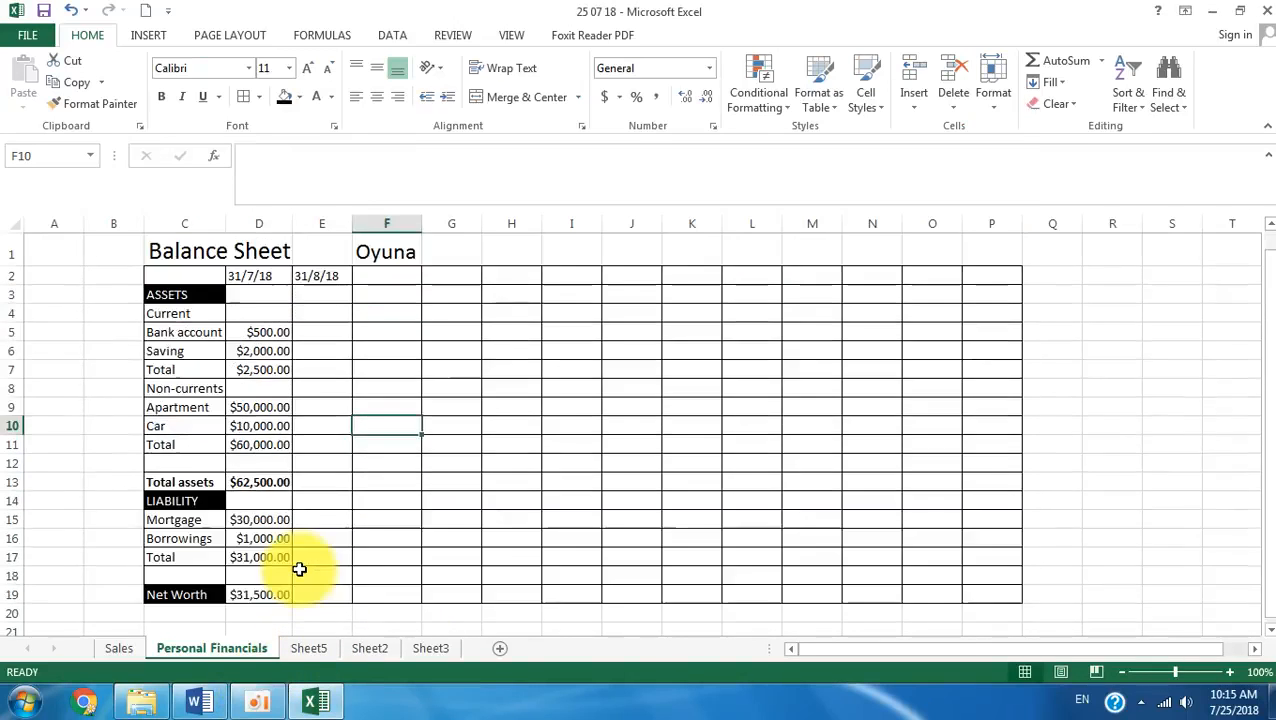
scroll(302, 565, "down", 1)
scroll(304, 562, "up", 1)
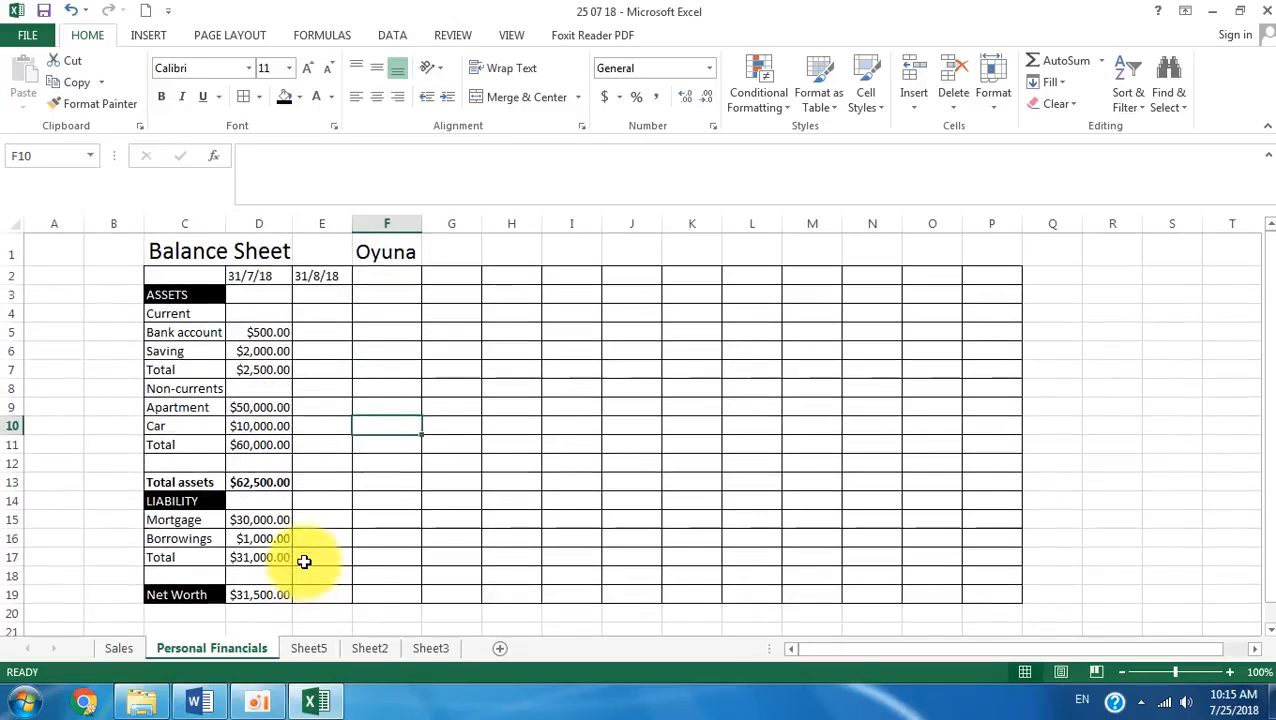
scroll(304, 562, "down", 3)
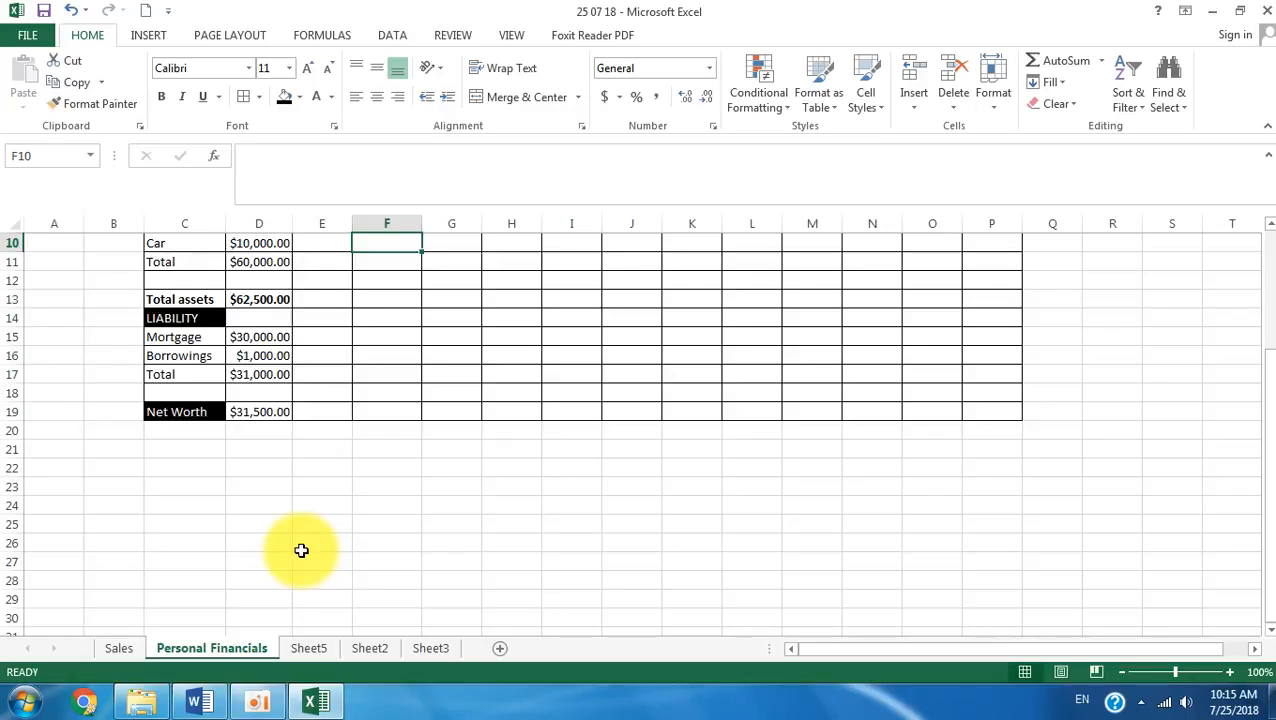
scroll(301, 550, "up", 1)
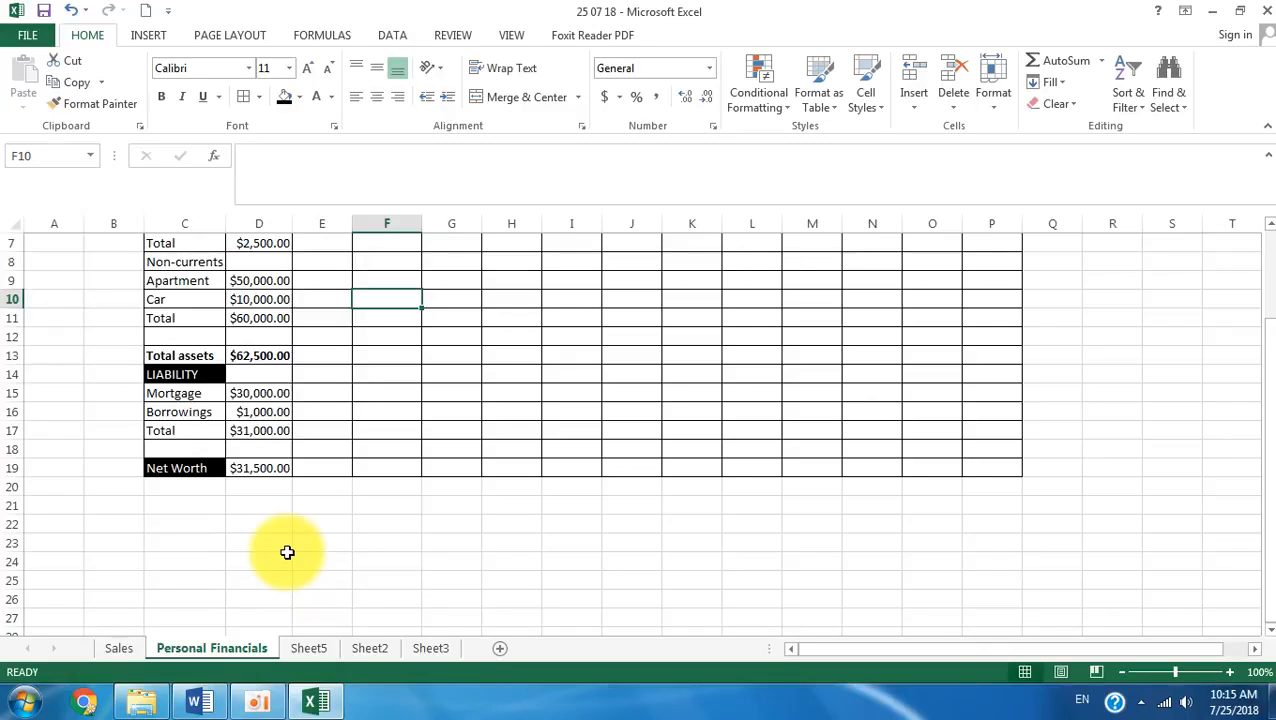
left_click(204, 525)
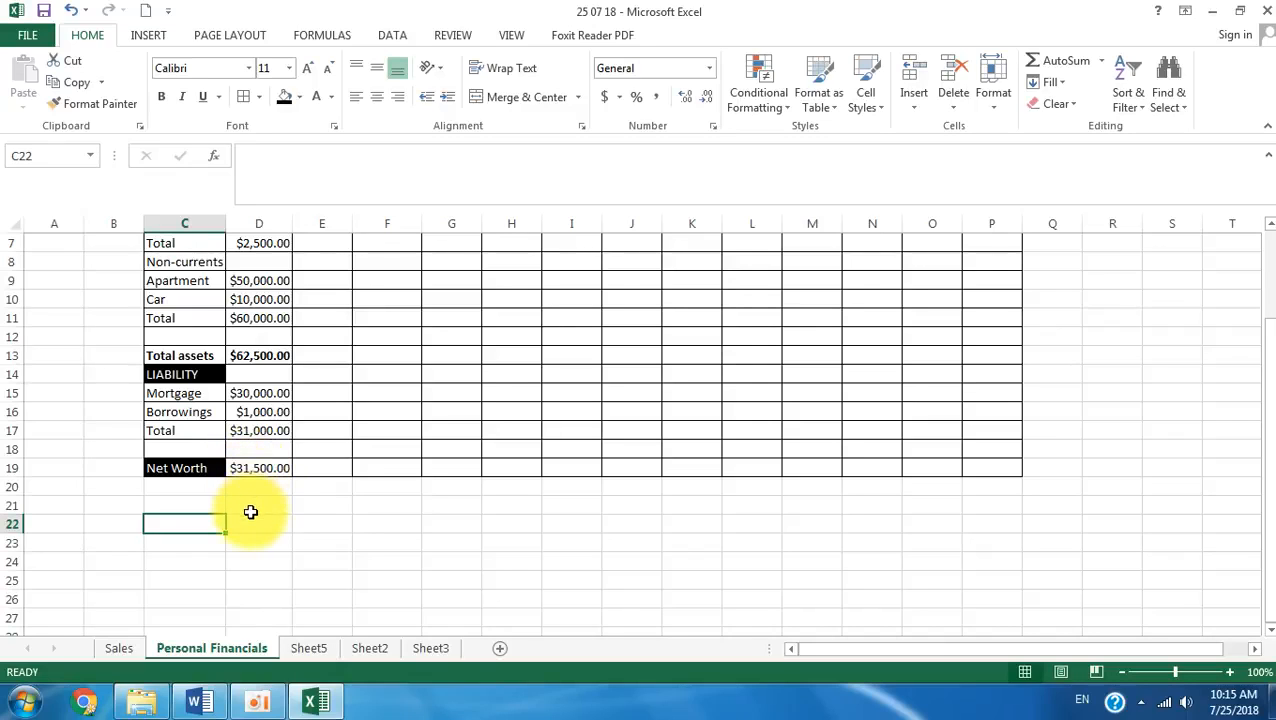
left_click(191, 548)
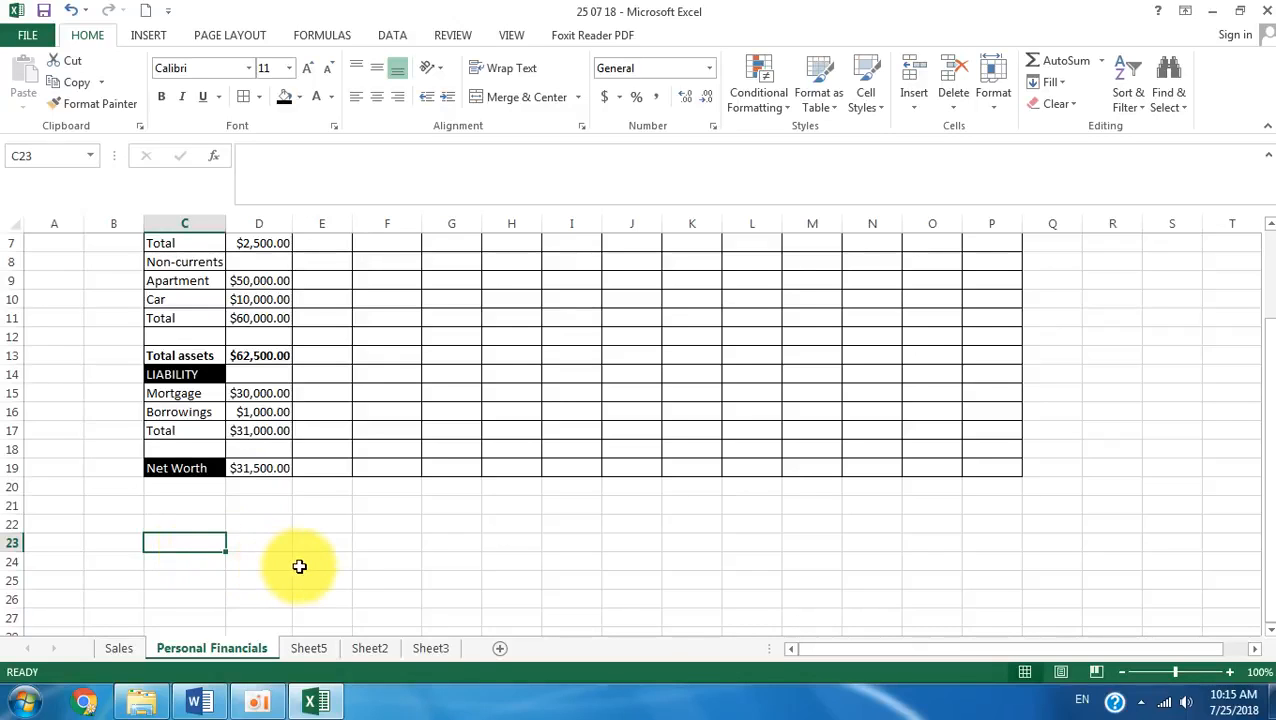
- Group rows 1 to 19 of the balance sheet, accepting the Windows 7 Basic color scheme when Windows asks
scroll(307, 561, "up", 2)
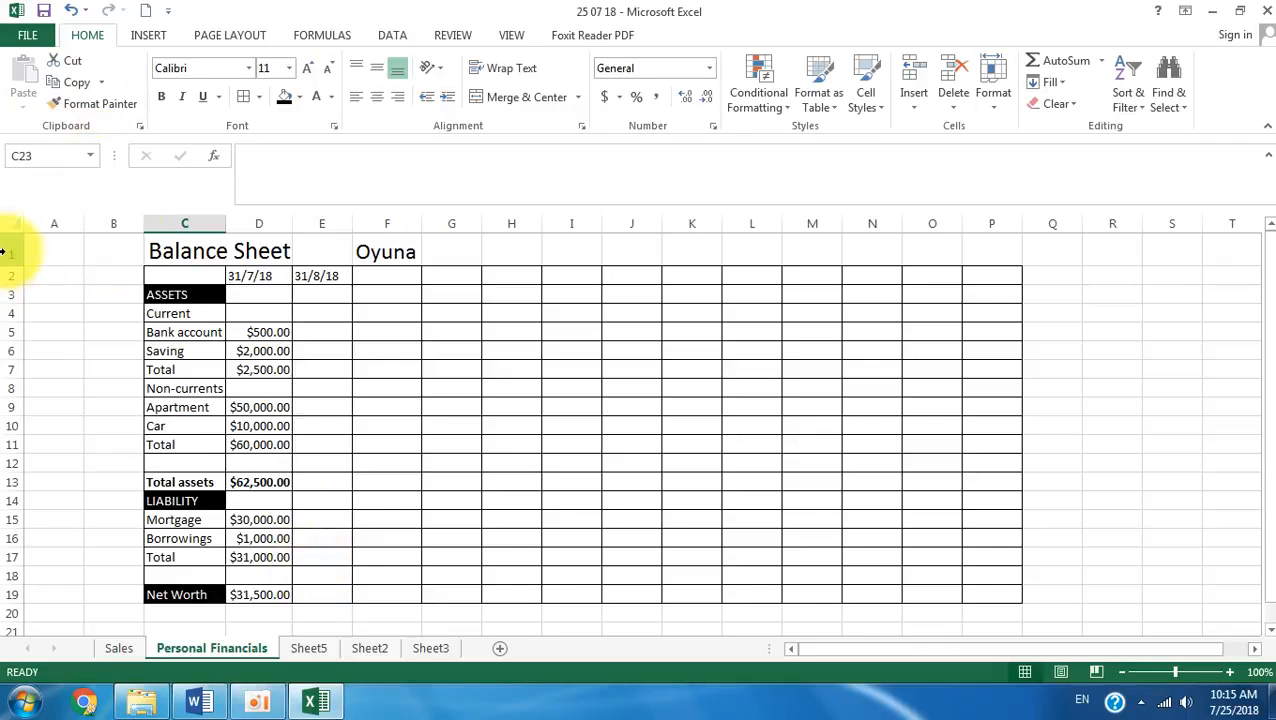
left_click_drag(10, 252, 10, 590)
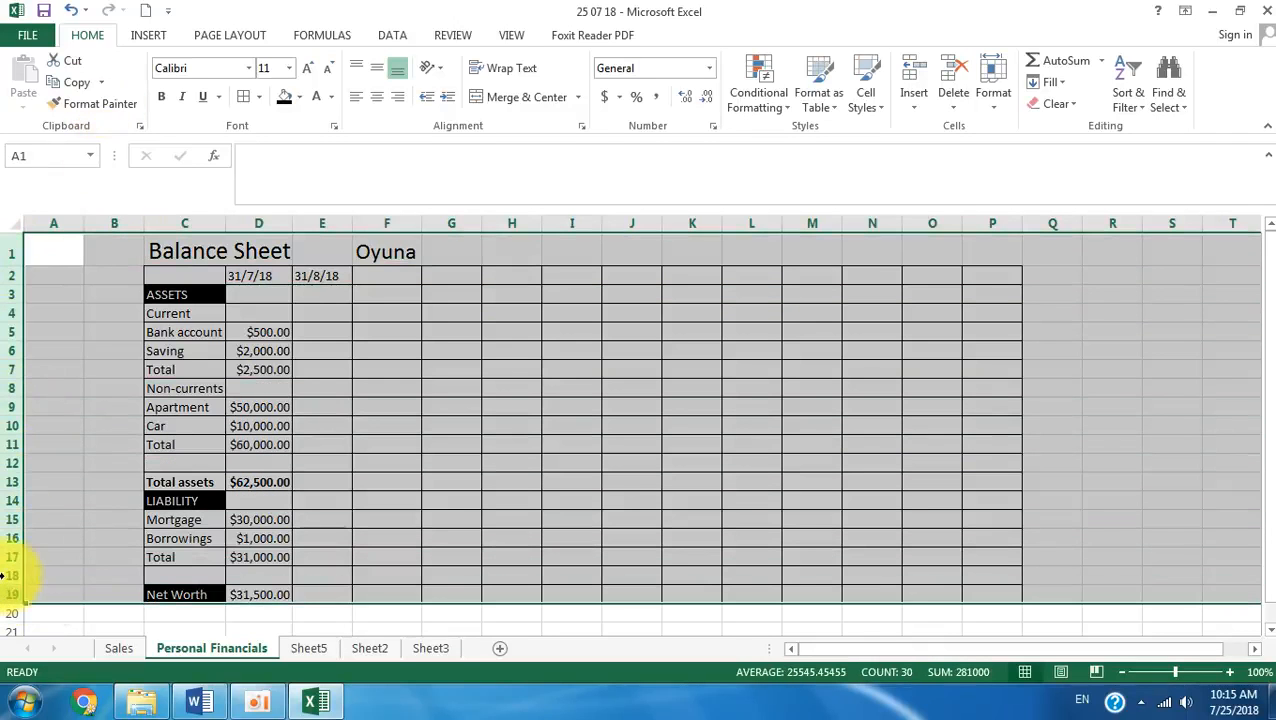
left_click(54, 481)
left_click_drag(9, 250, 9, 595)
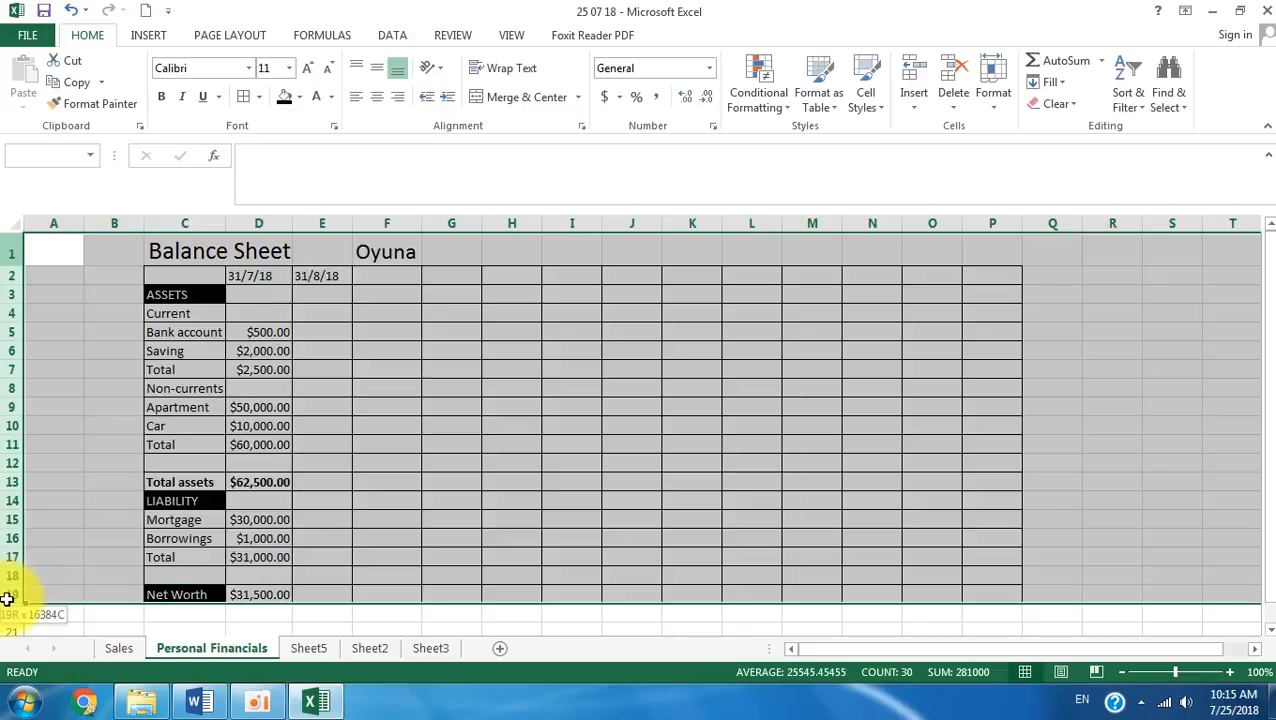
left_click(510, 37)
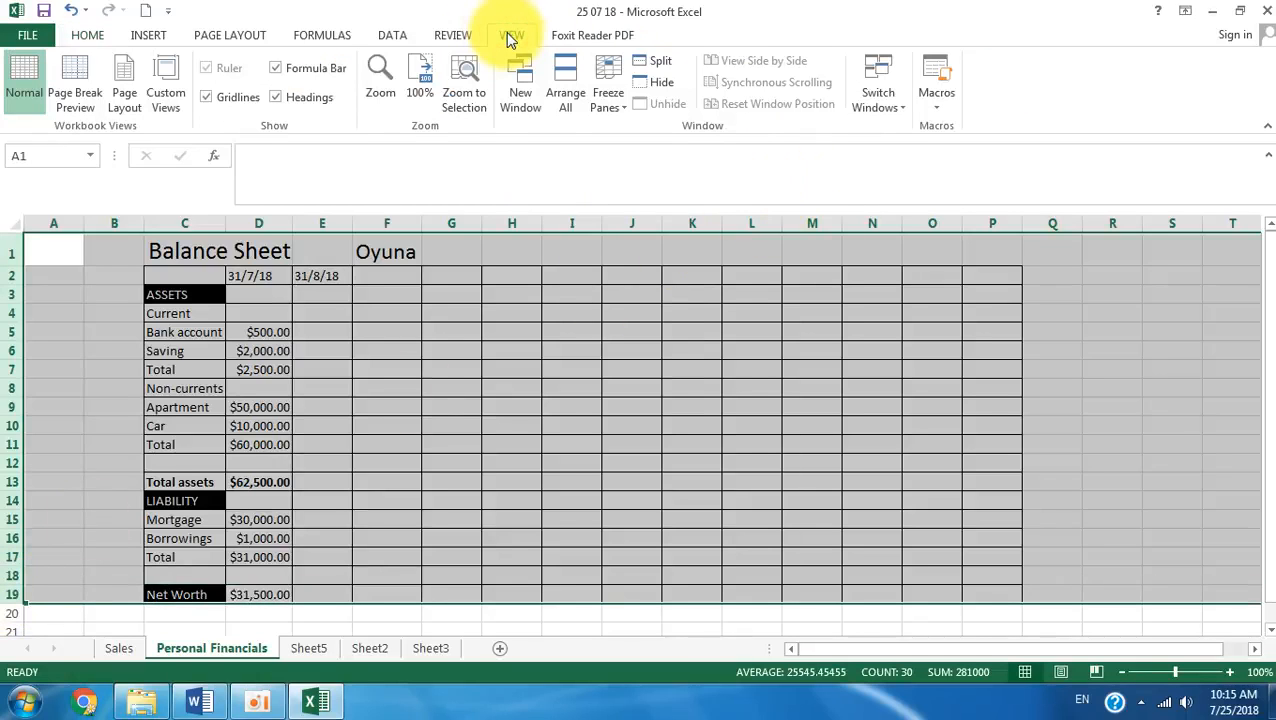
left_click(463, 40)
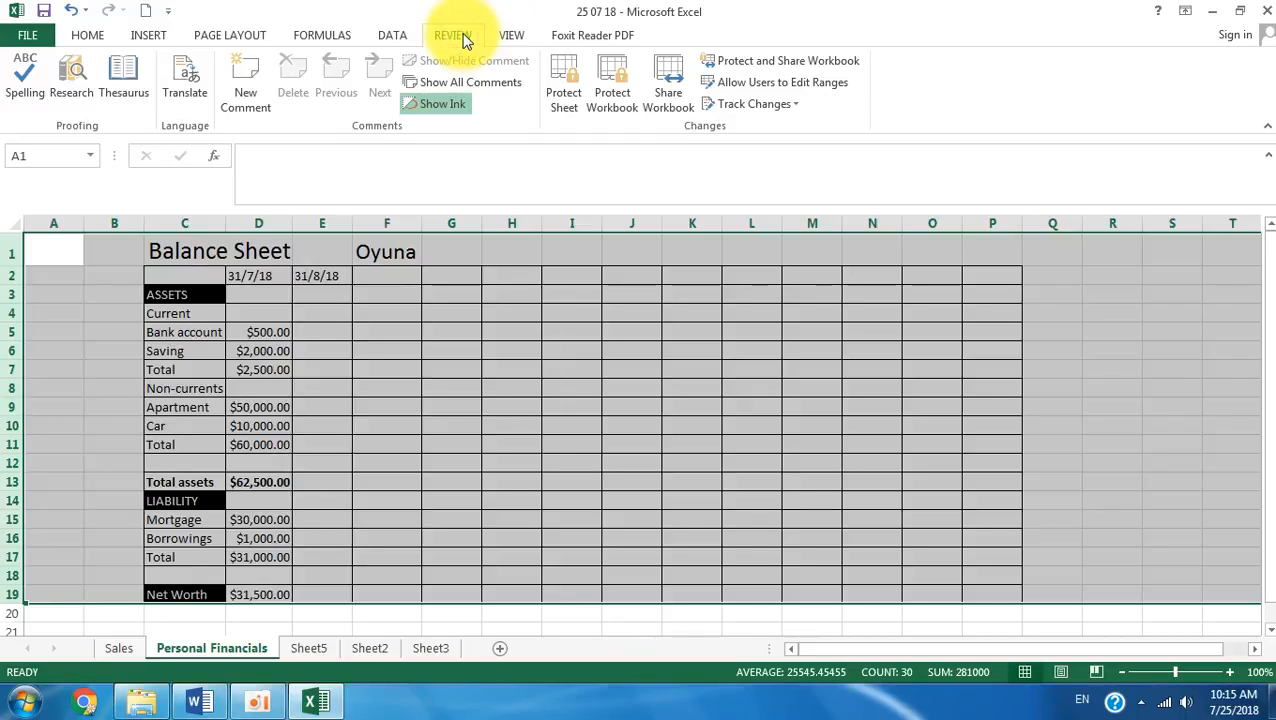
left_click(510, 38)
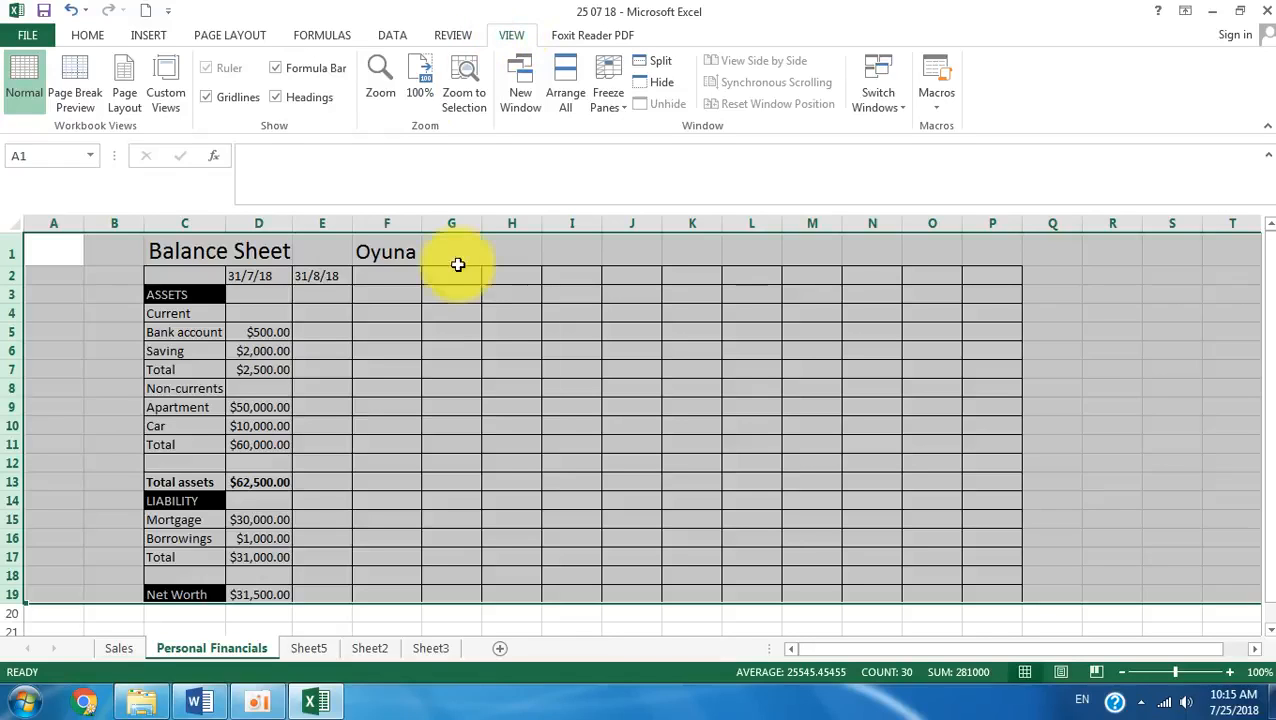
left_click(393, 36)
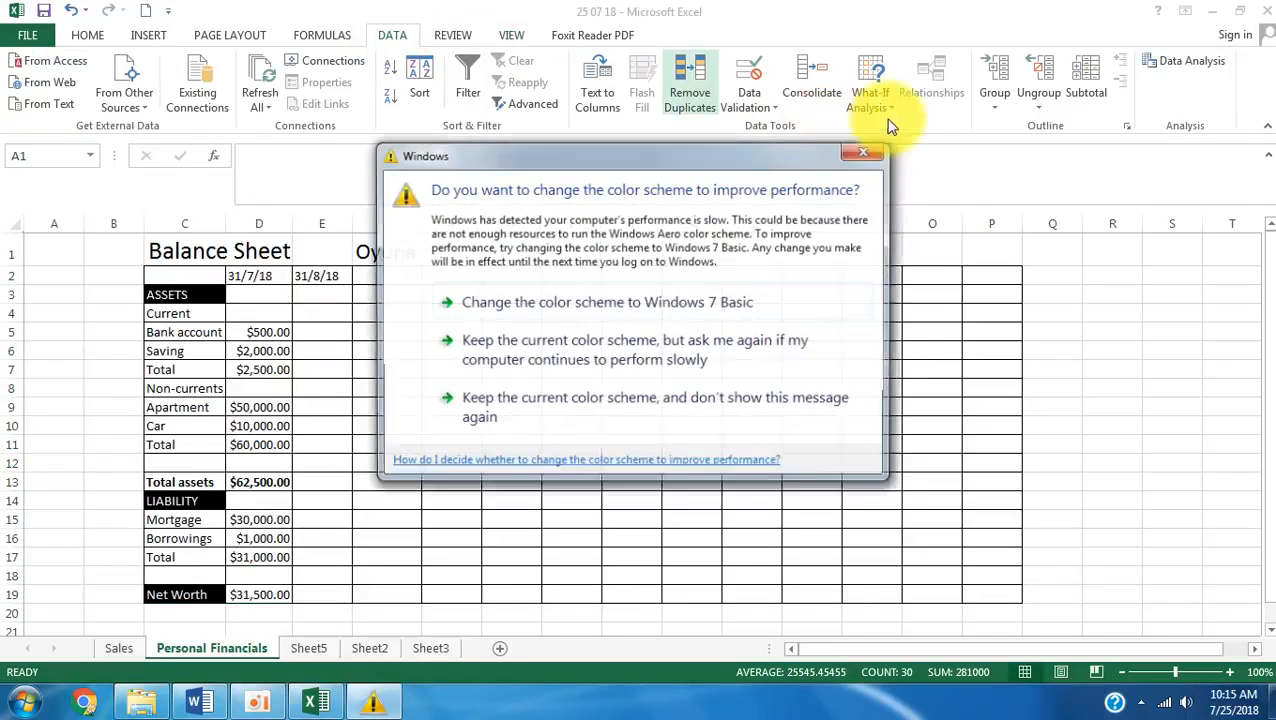
left_click(704, 293)
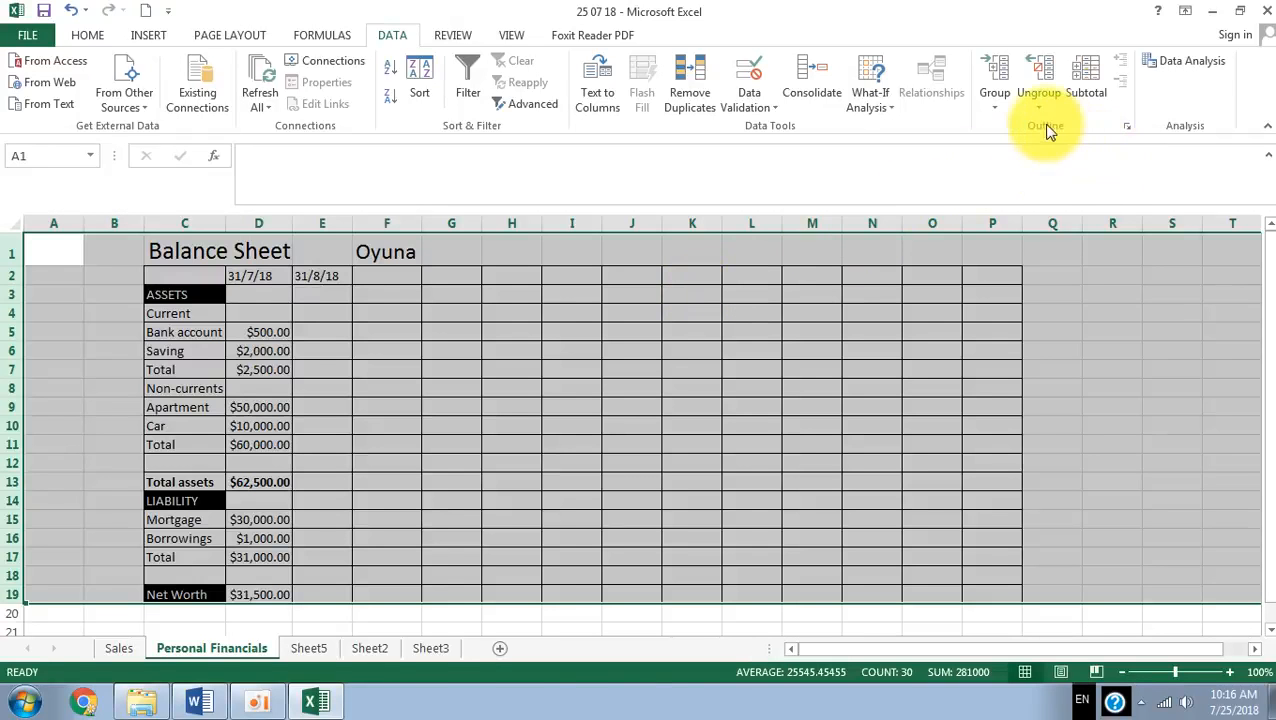
left_click(996, 115)
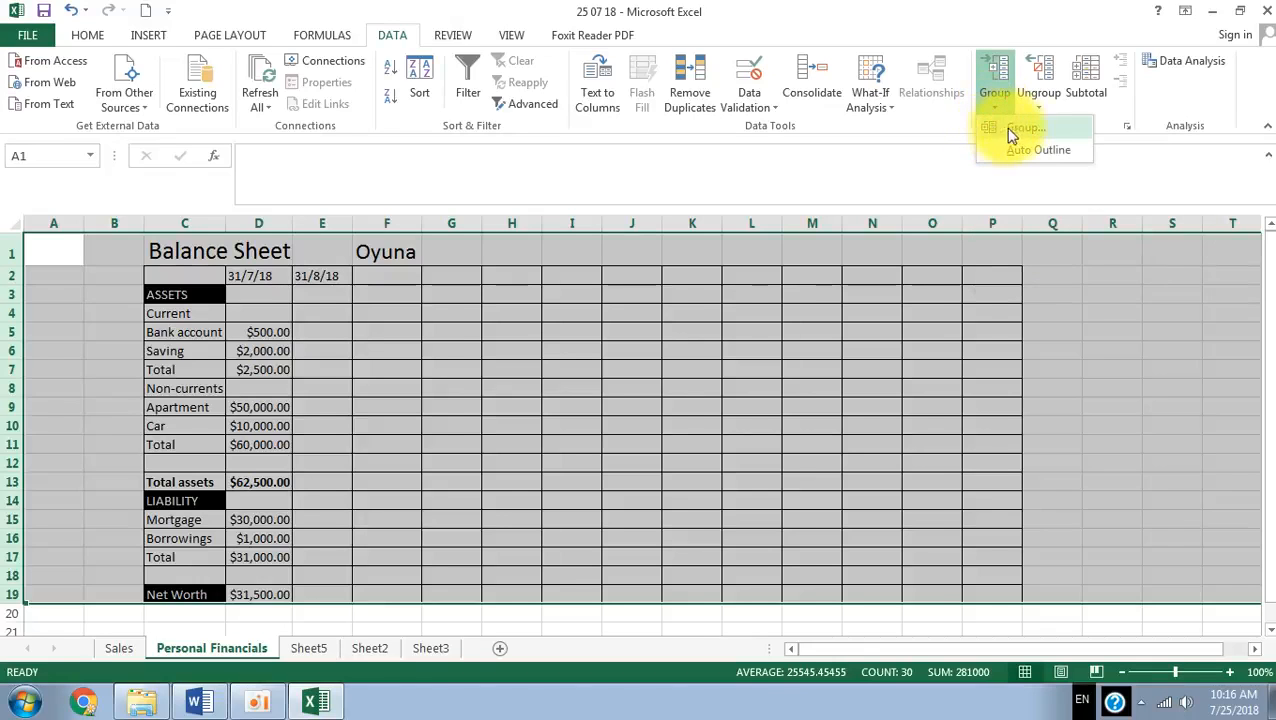
left_click(1018, 128)
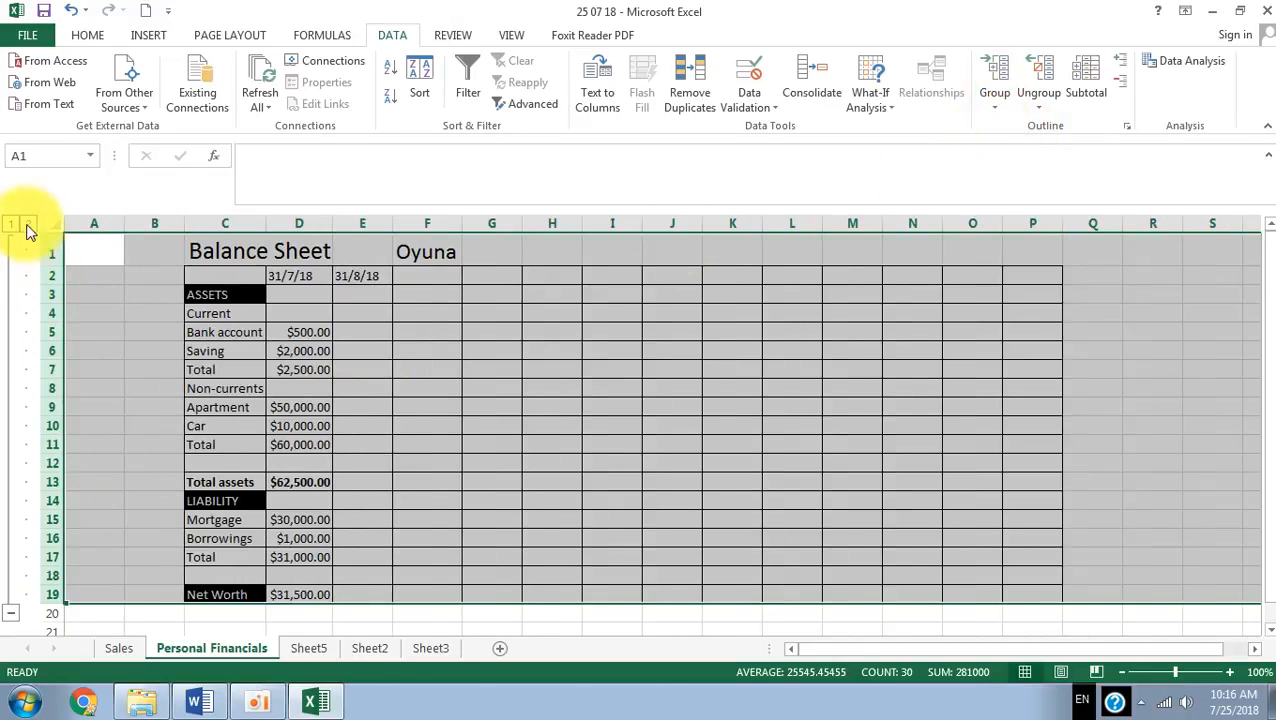
left_click(422, 496)
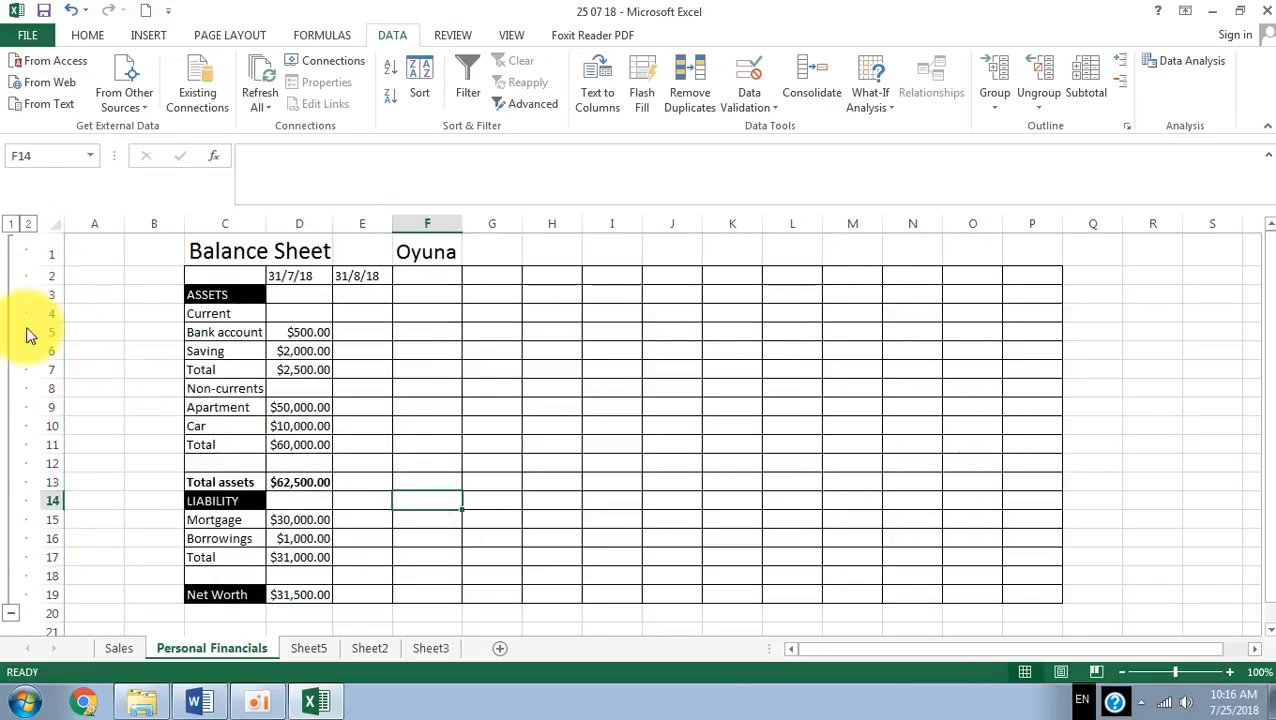
- Collapse and expand the grouped balance sheet rows to test the outline, finishing with rows 1 to 19 collapsed
left_click(11, 613)
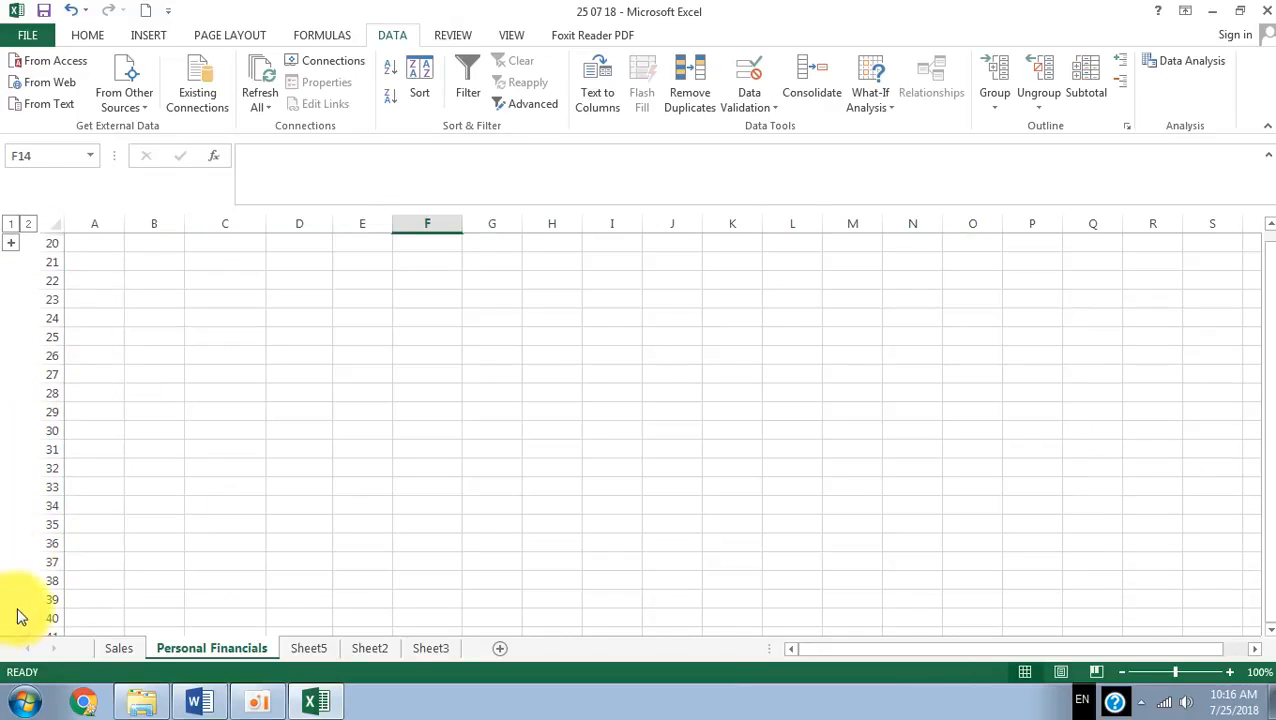
left_click(13, 244)
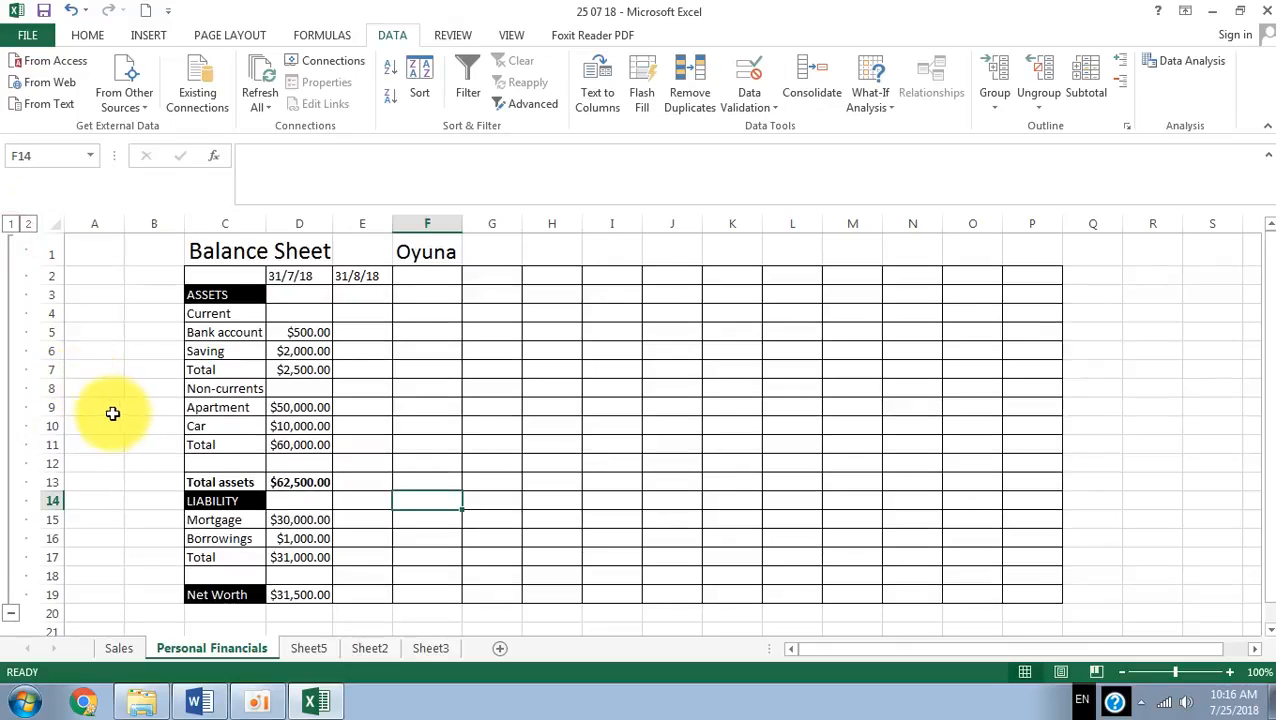
left_click(11, 613)
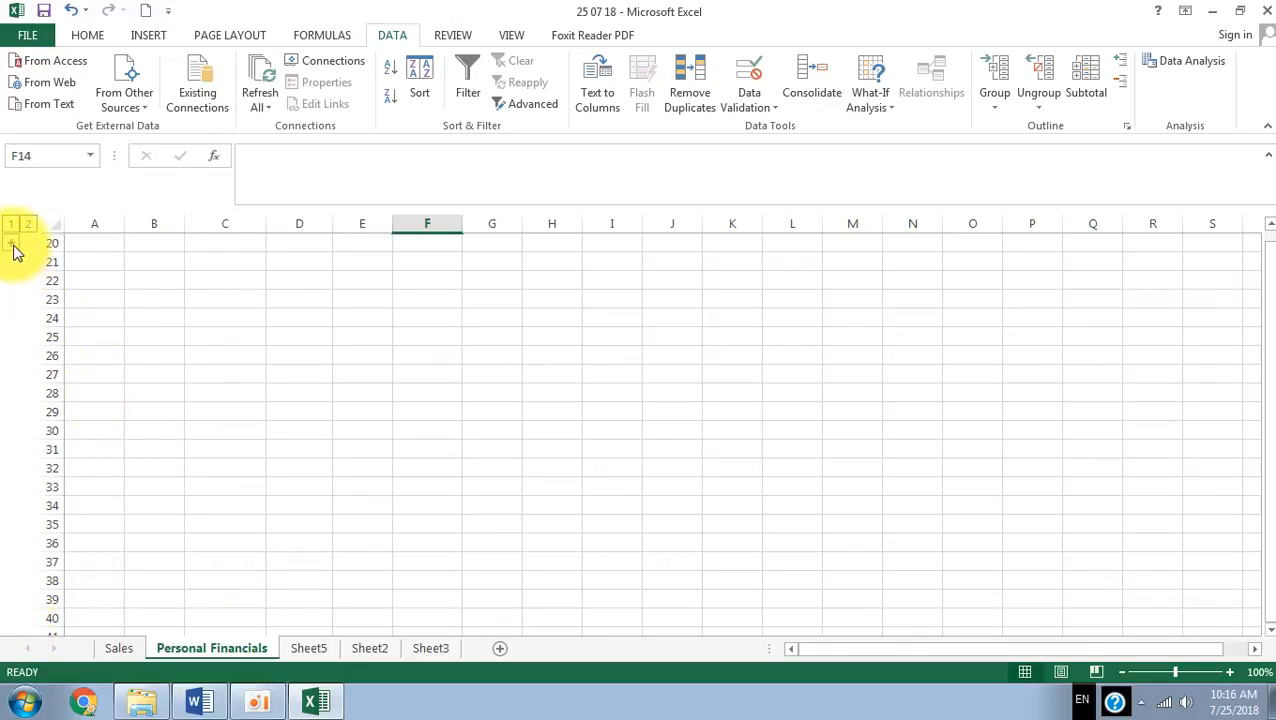
left_click(12, 244)
left_click(12, 614)
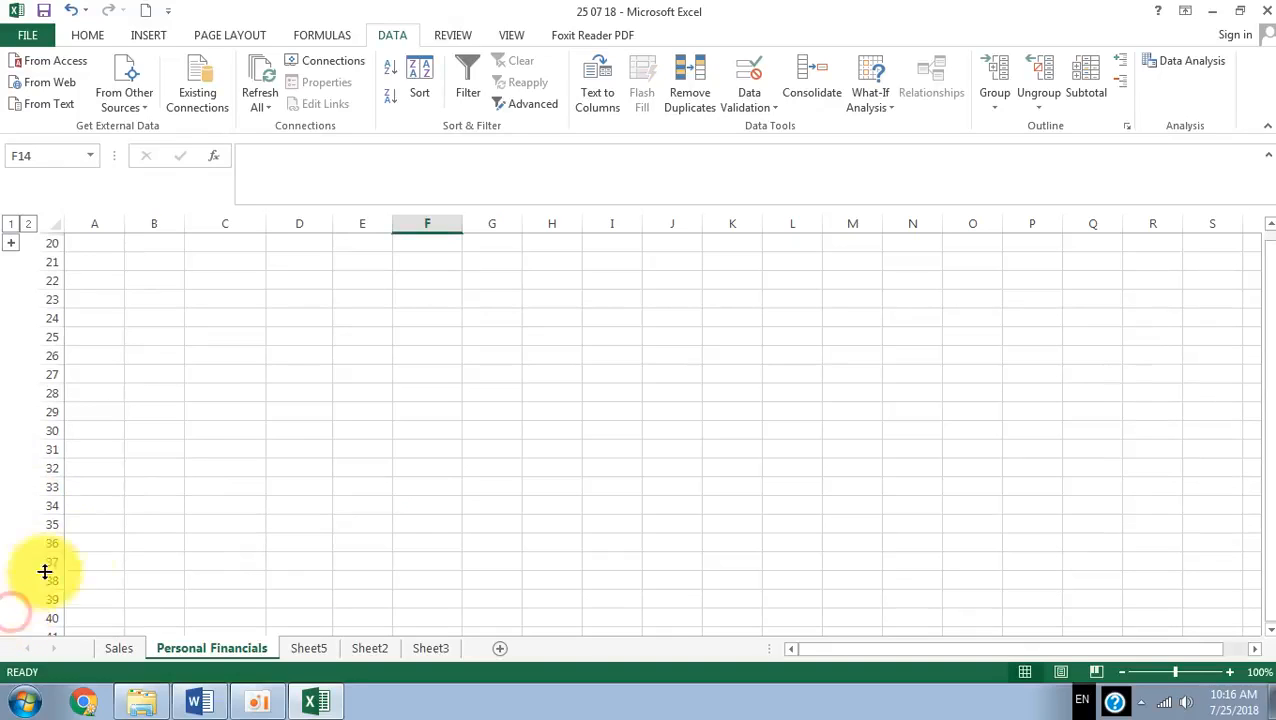
- Enter the heading "Profit and loss" in cell C21 below the collapsed balance sheet
left_click(203, 264)
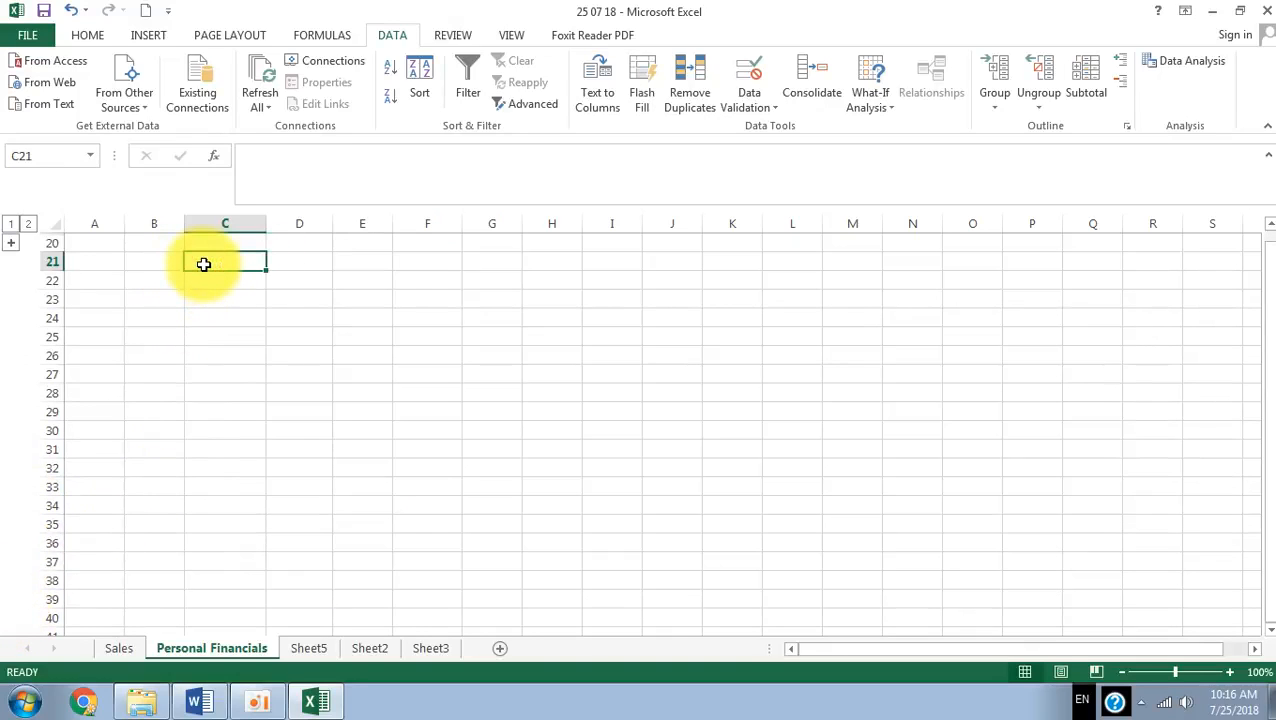
type("Puofi")
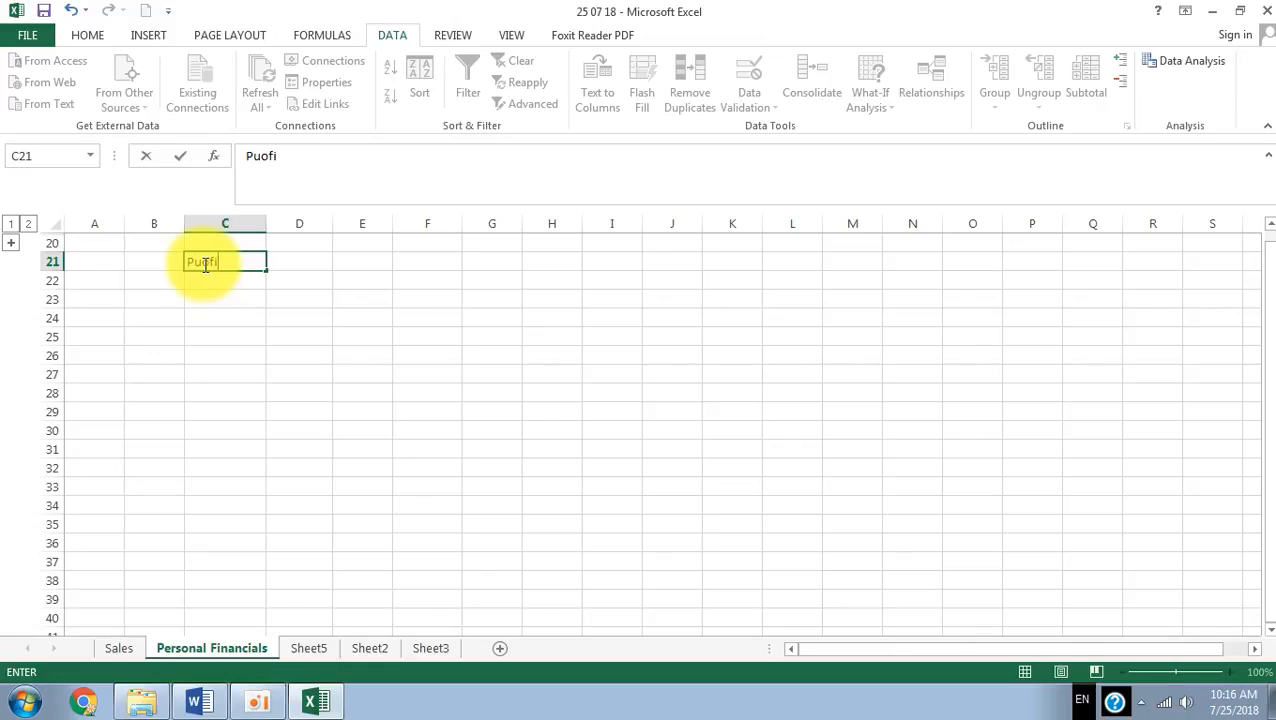
key("BackSpace")
key("BackSpace")
key("BackSpace")
key("BackSpace")
type("Profit and loss")
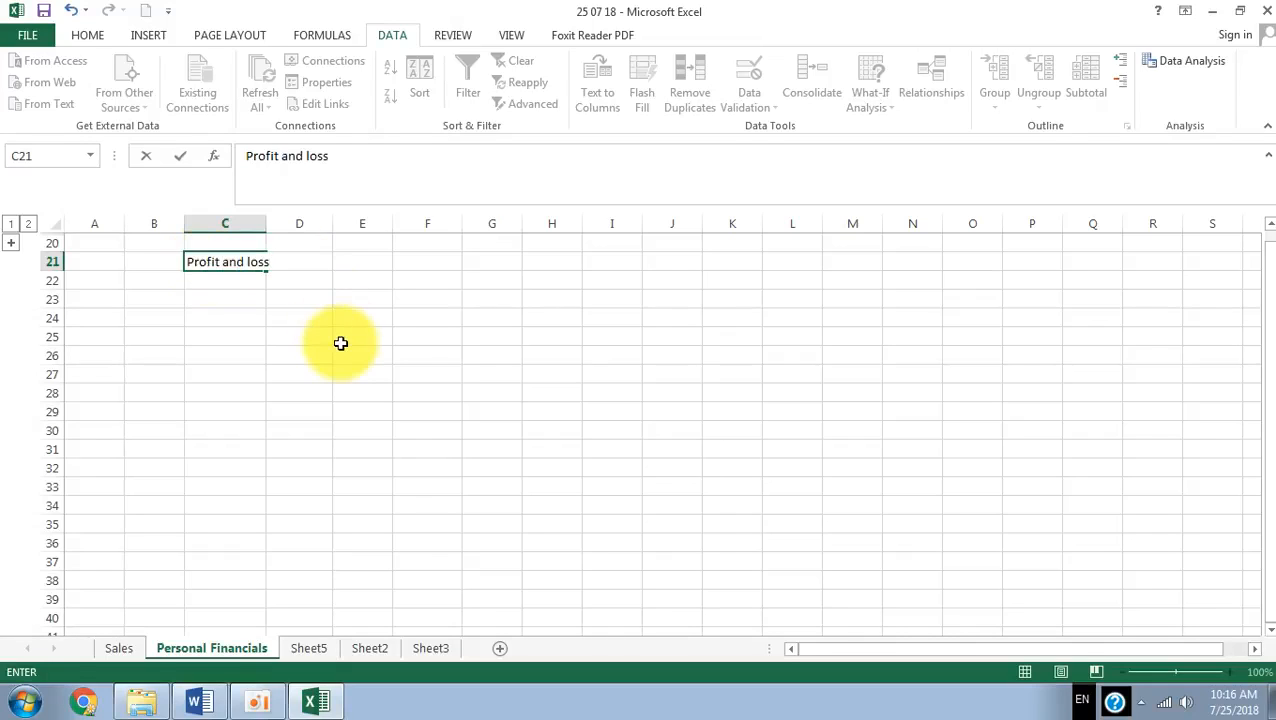
left_click_drag(339, 342, 299, 340)
- Add a "Salary" line in C23 with the amount 500 in D23
left_click(228, 299)
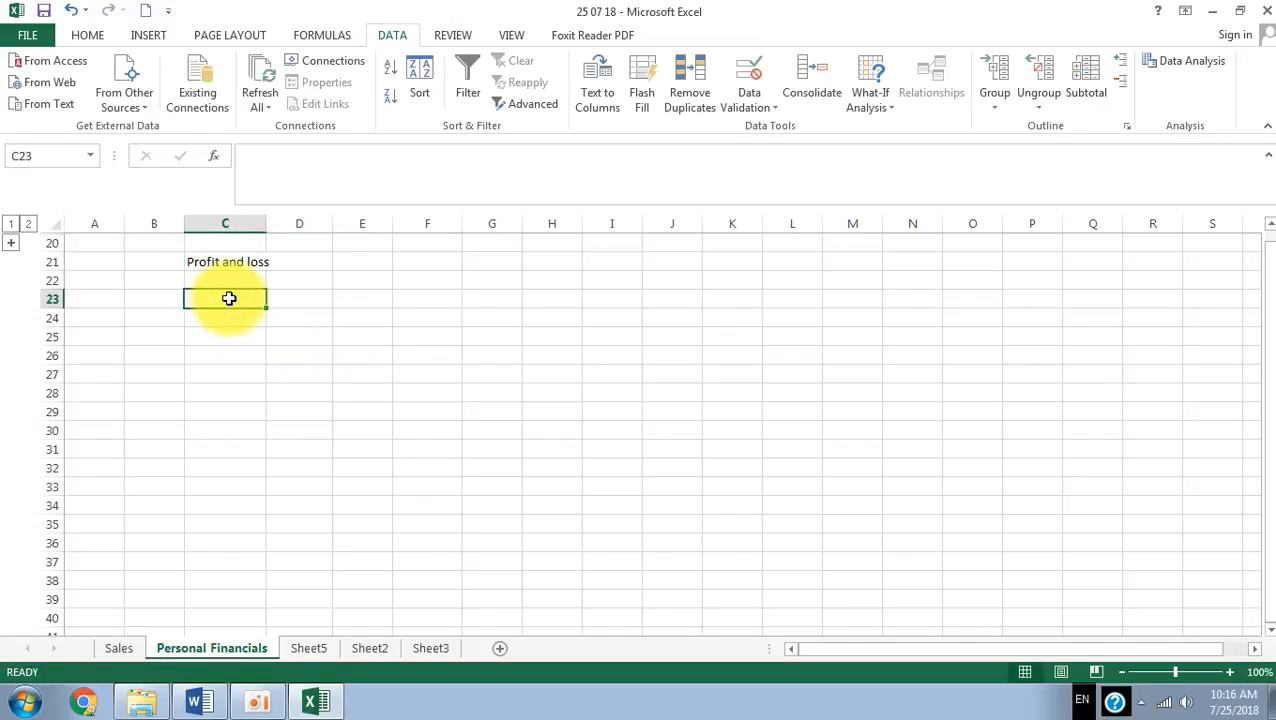
type("Salary")
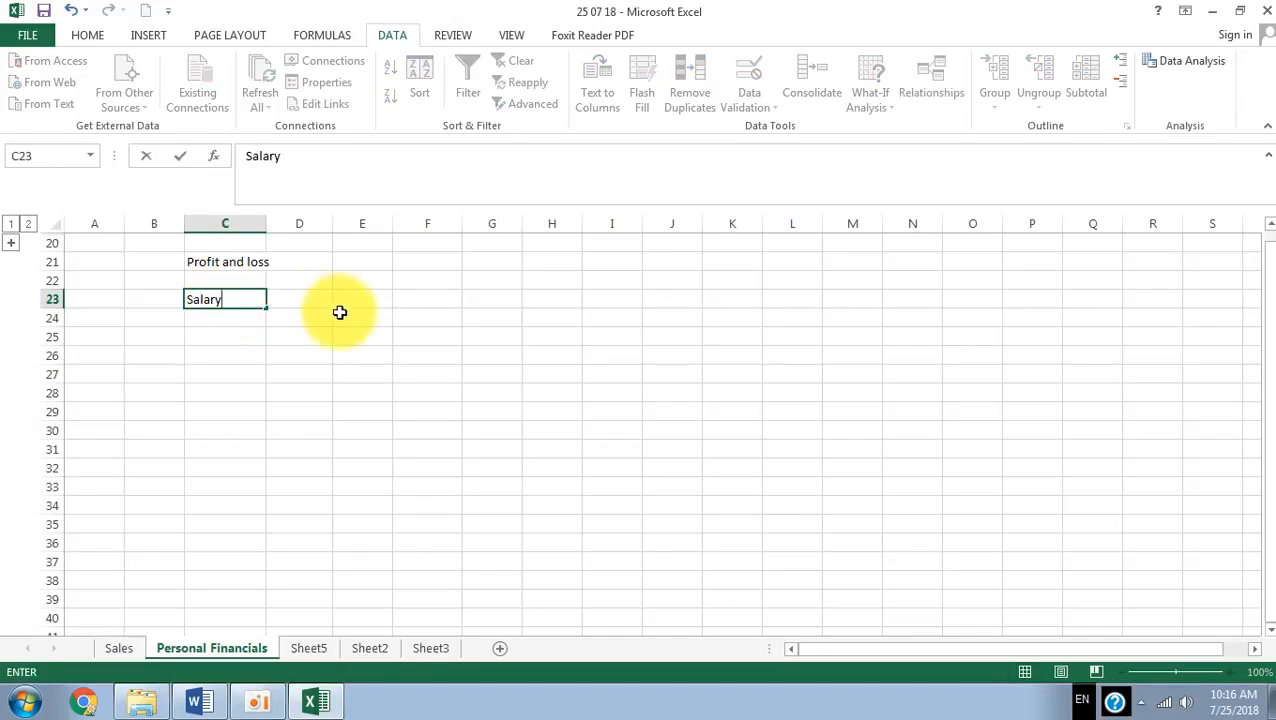
left_click(302, 298)
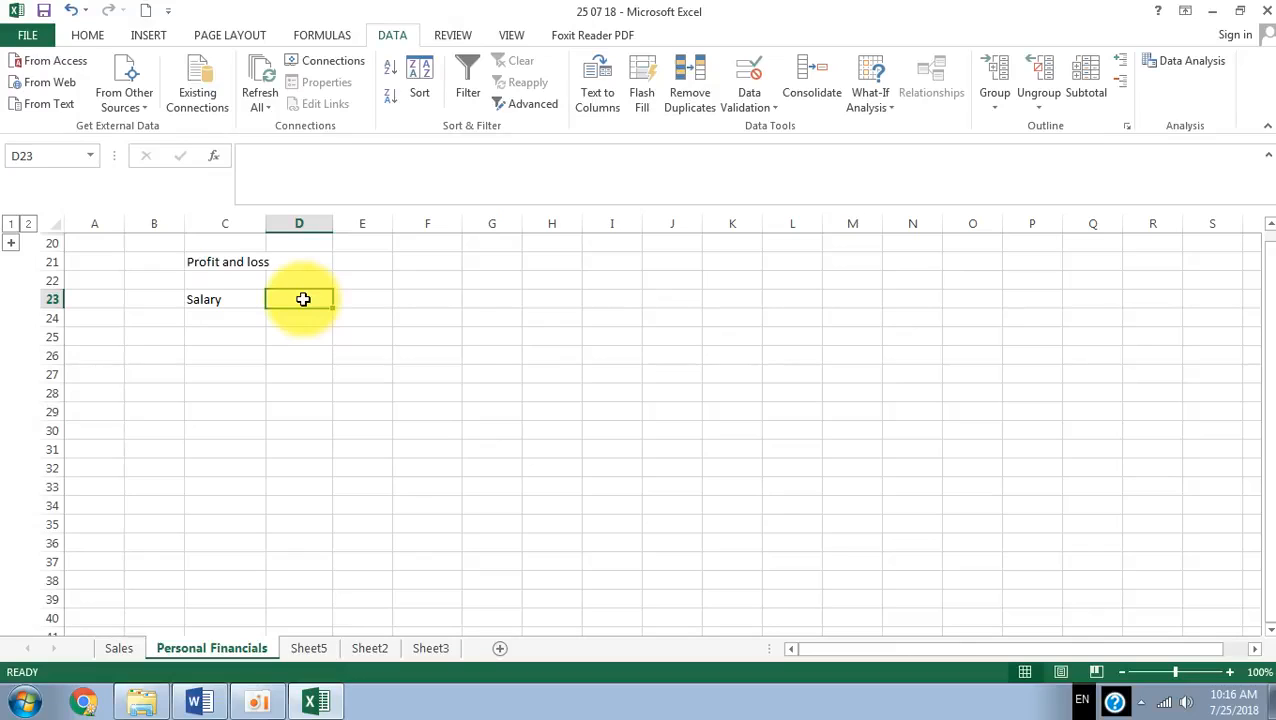
type("5000")
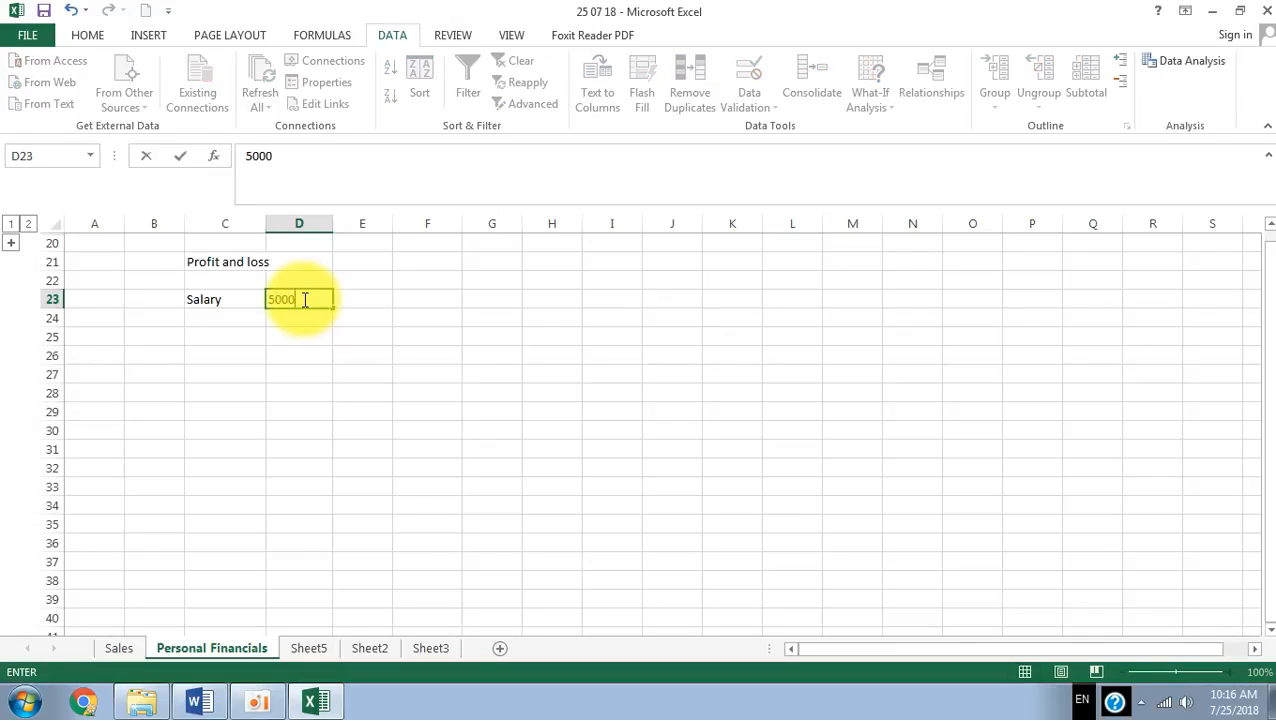
key("Return")
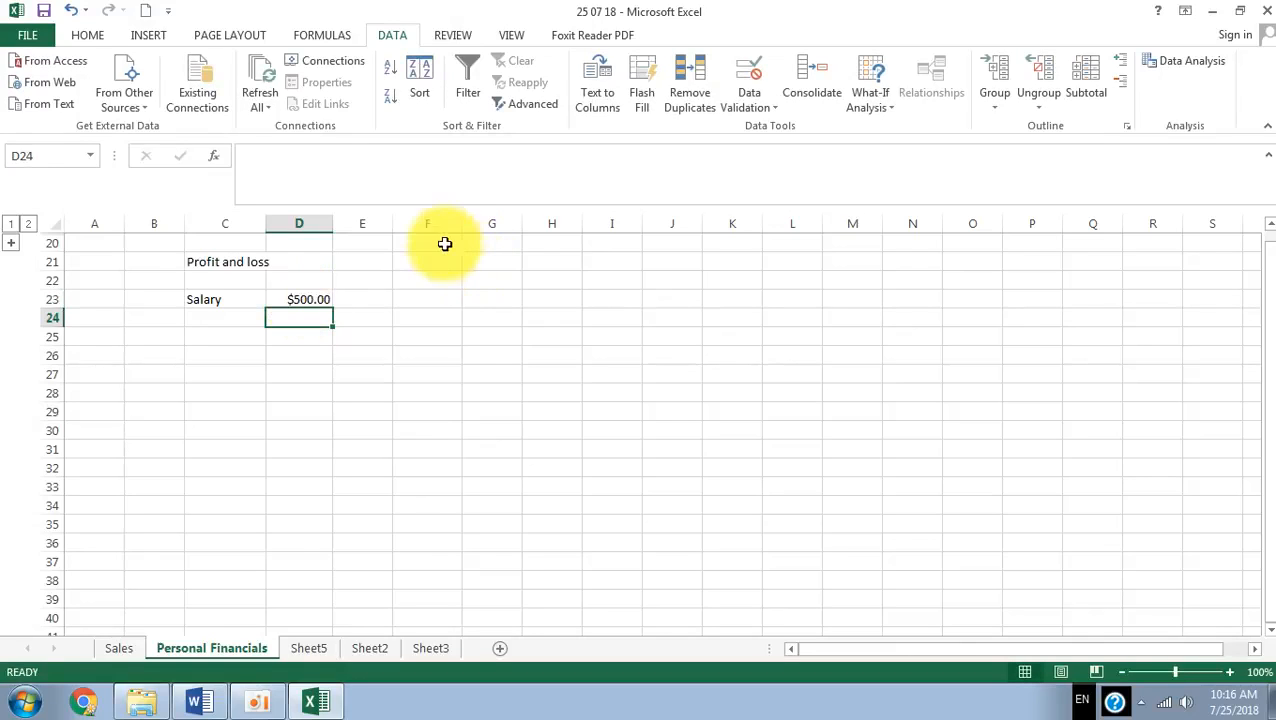
left_click(303, 221)
right_click(303, 221)
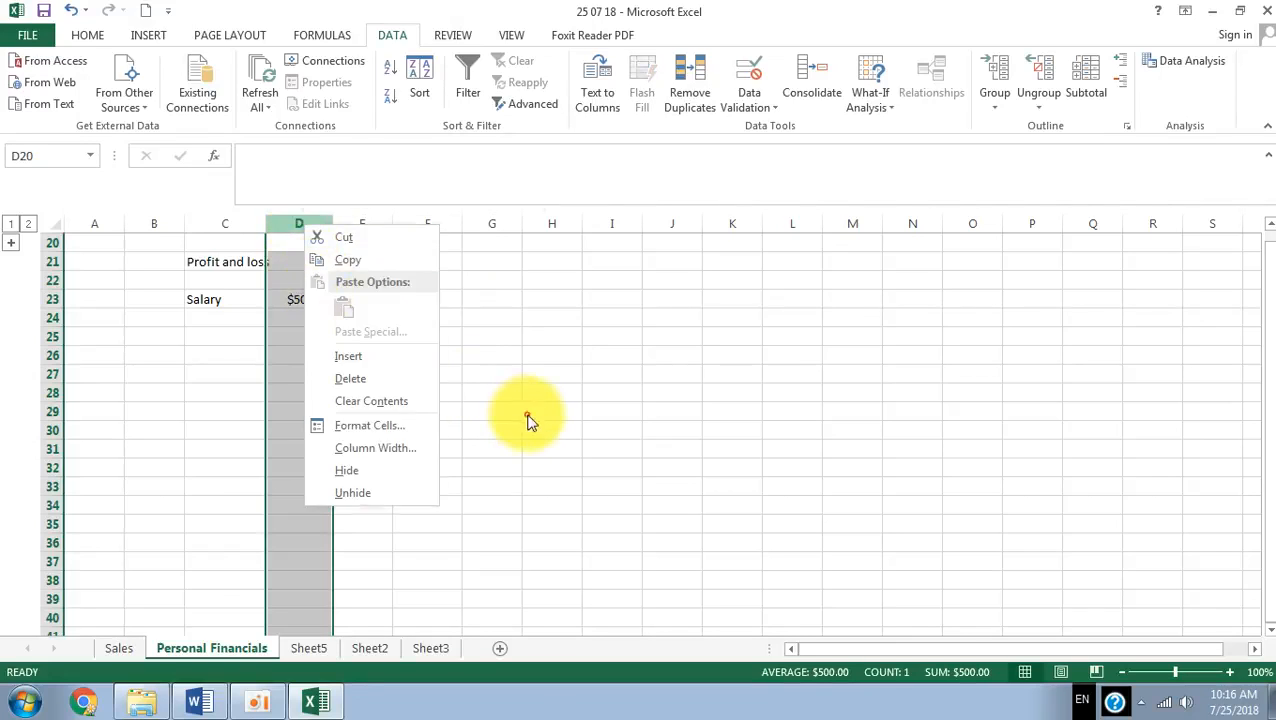
left_click(498, 373)
- Expand the grouped balance sheet to review its rows down to Net Worth, and collapse rows 1 to 19 again
left_click(11, 243)
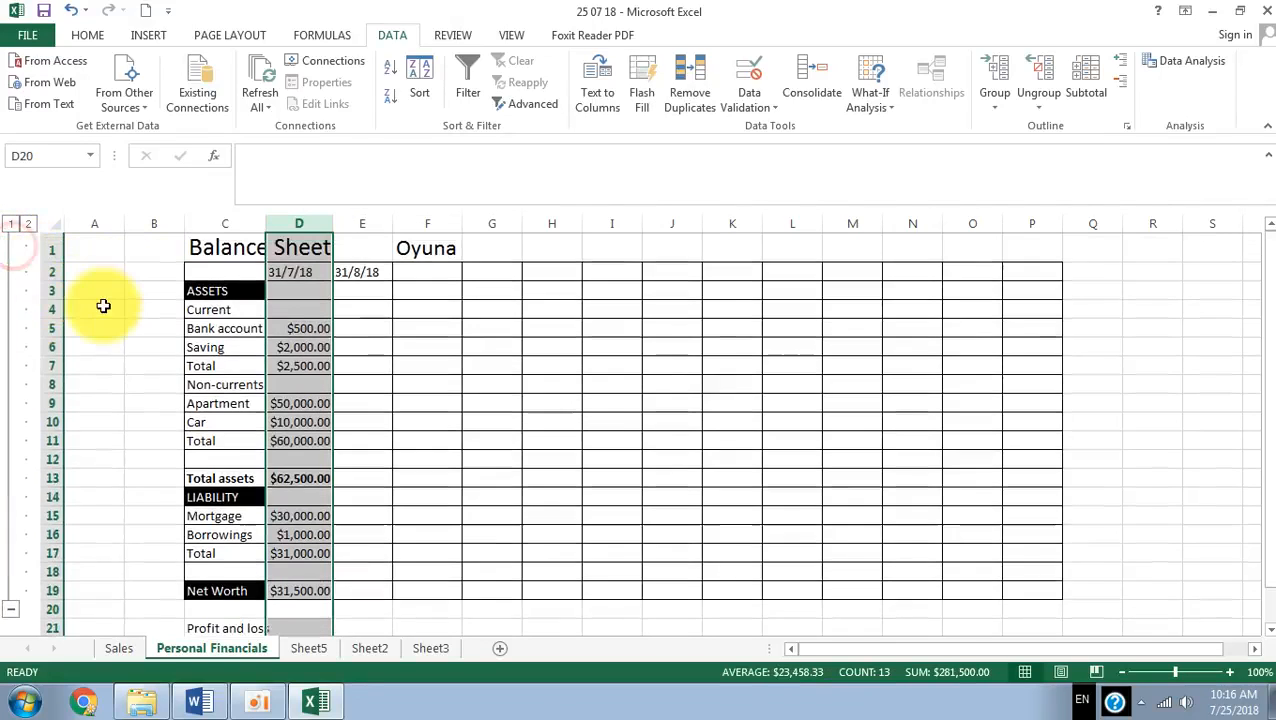
scroll(118, 312, "down", 2)
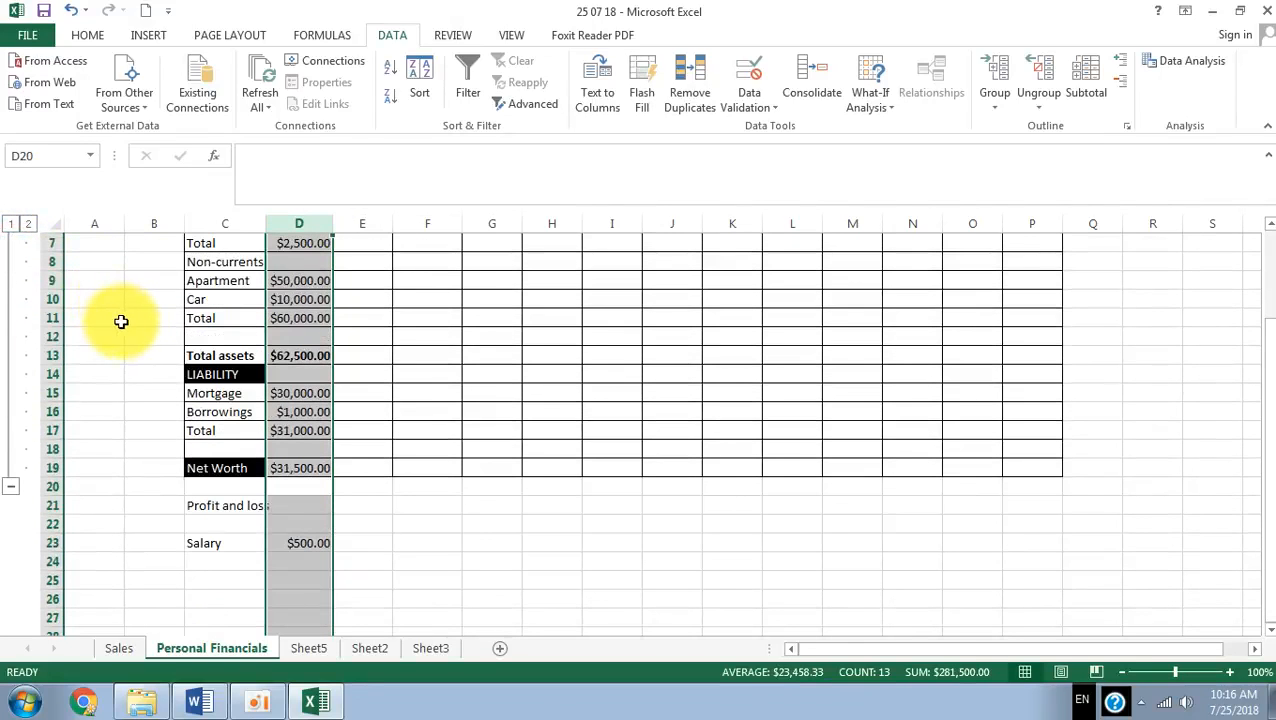
left_click(11, 487)
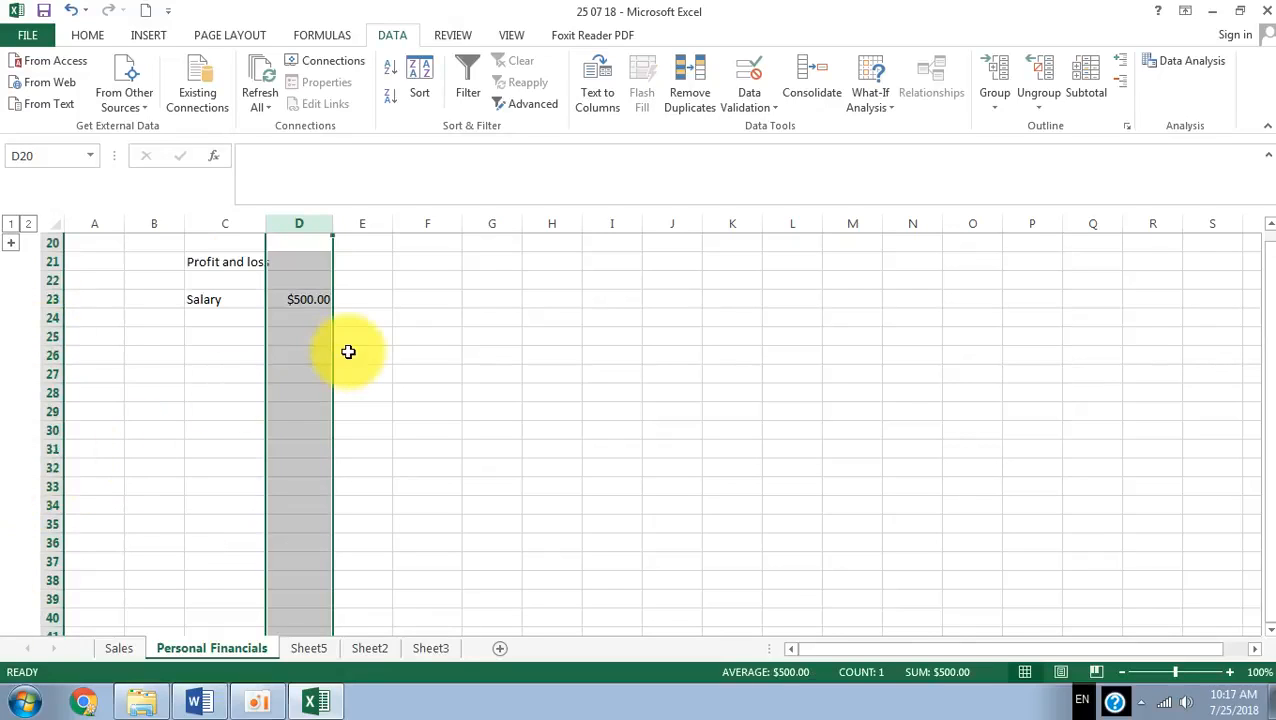
- Add a "Grosery" expense line in C25 with the amount 200 in D25
left_click(237, 326)
left_click(227, 340)
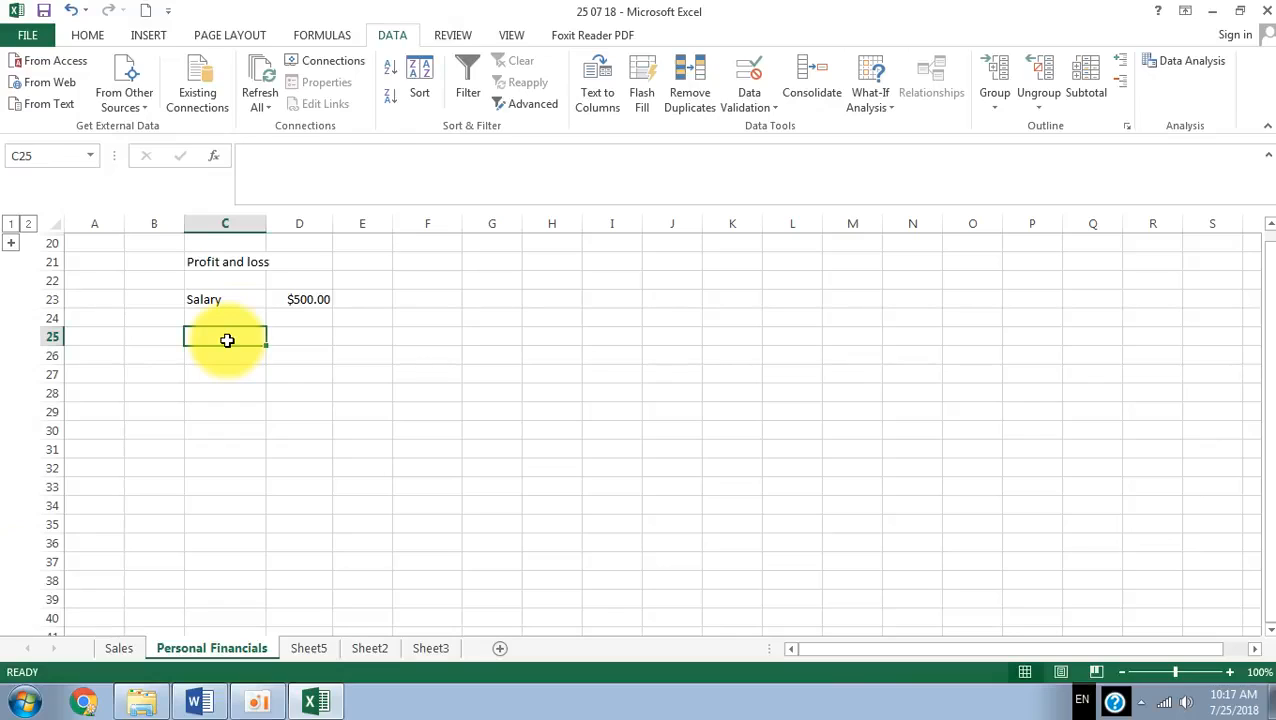
type("Grosery")
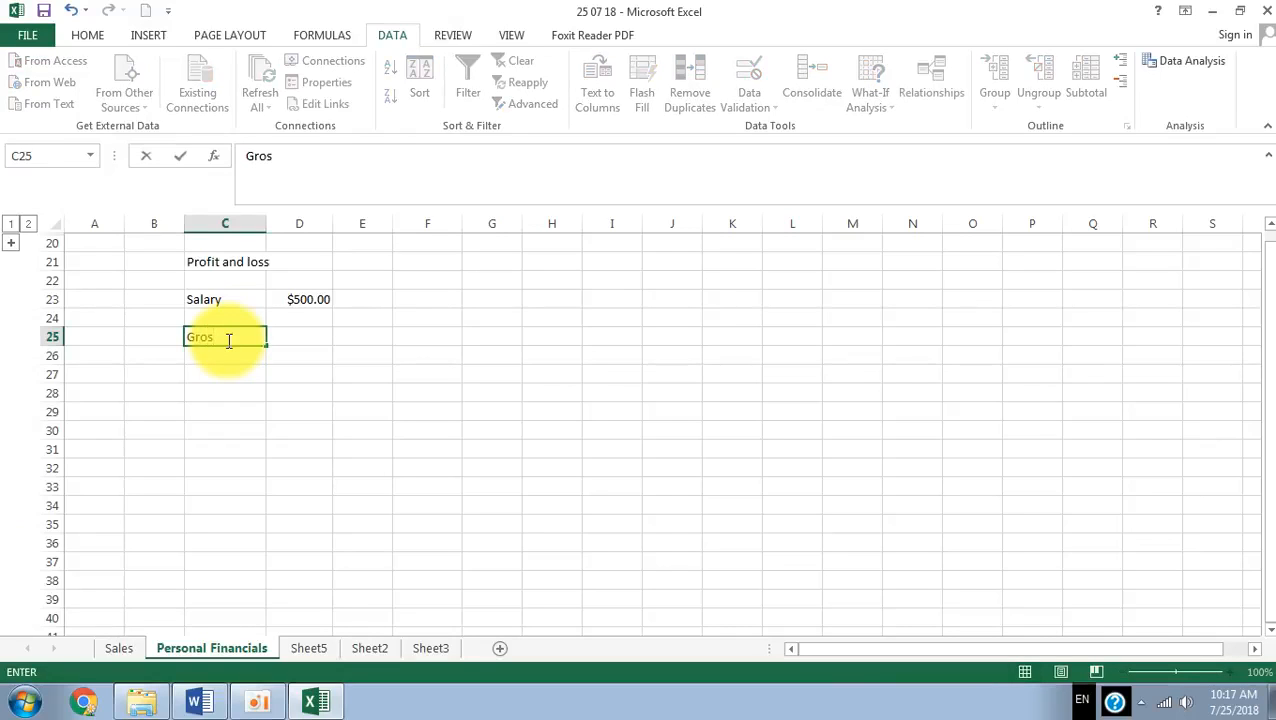
left_click(250, 392)
left_click(275, 341)
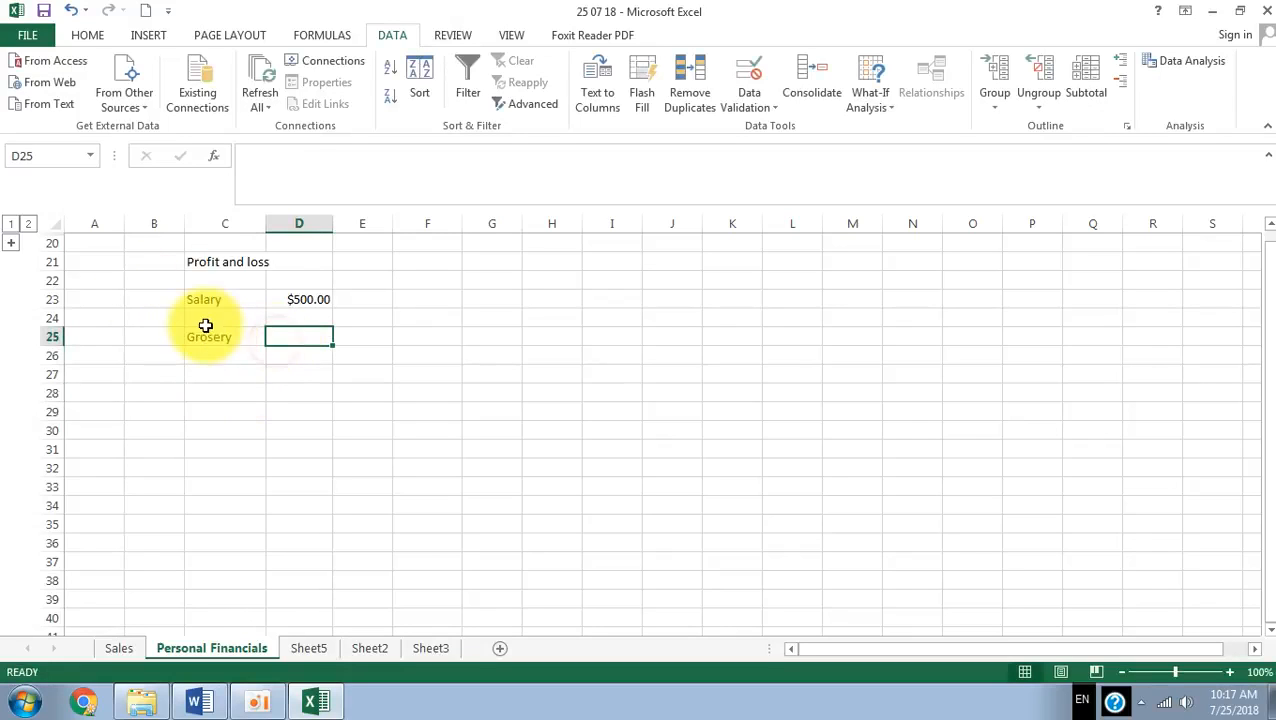
left_click(208, 335)
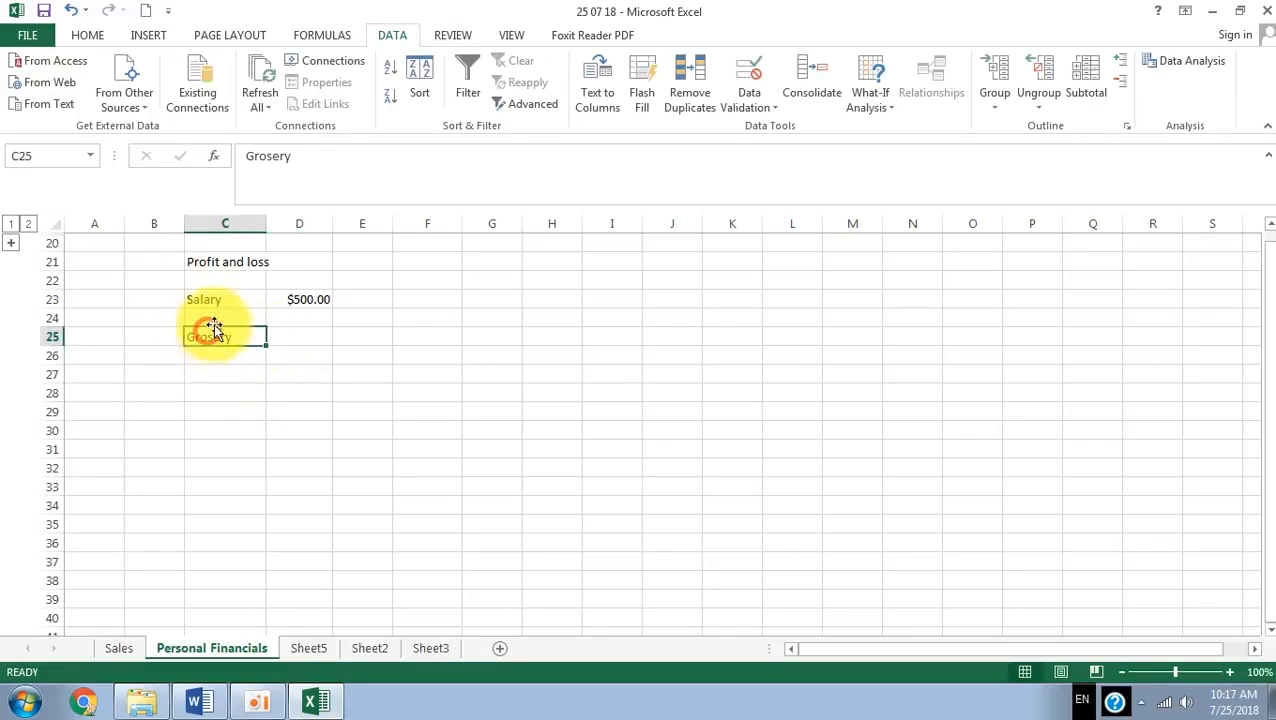
left_click(290, 338)
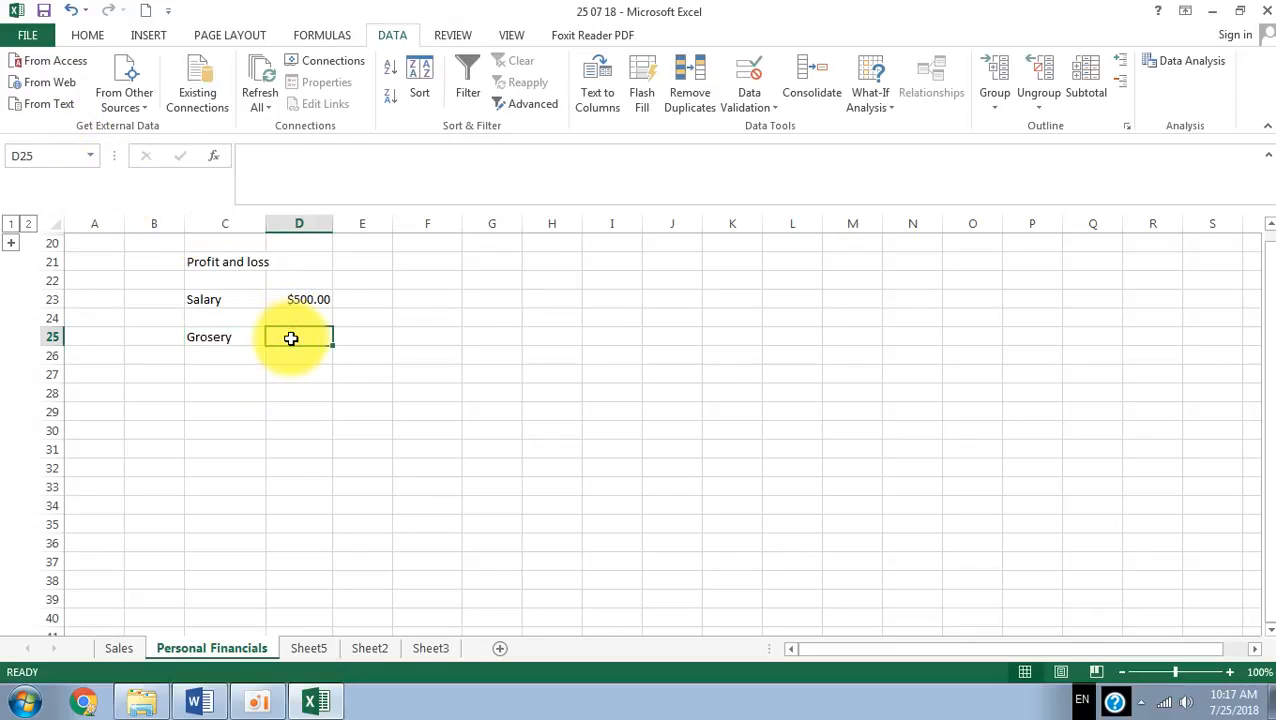
type("200")
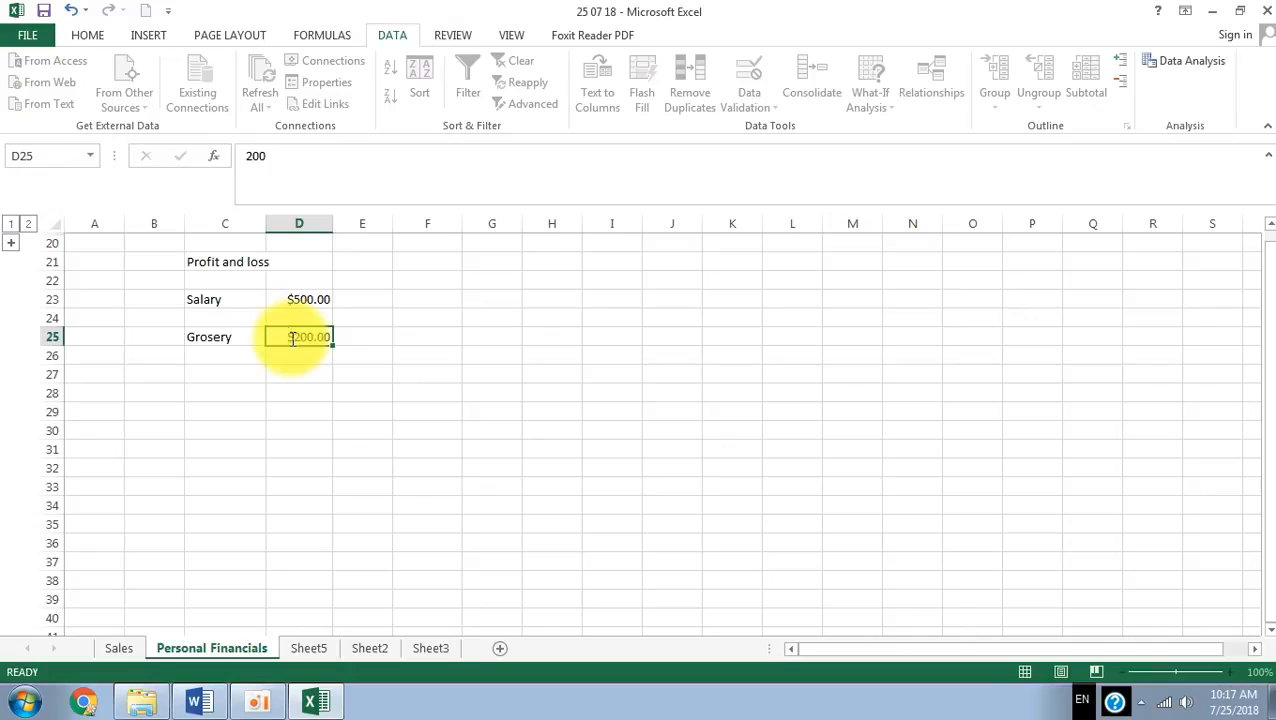
key("Return")
- Add a "Rent" expense line in C26 with the amount 100 in D26
left_click(262, 354)
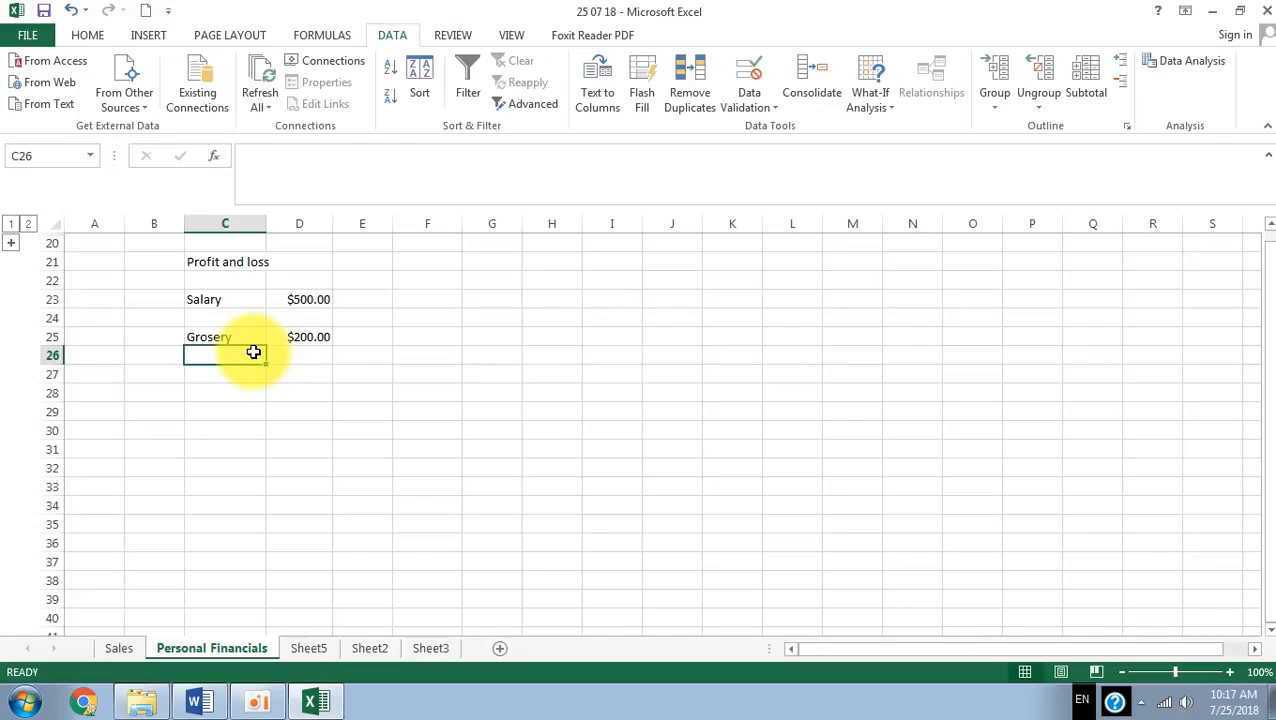
type("Rent")
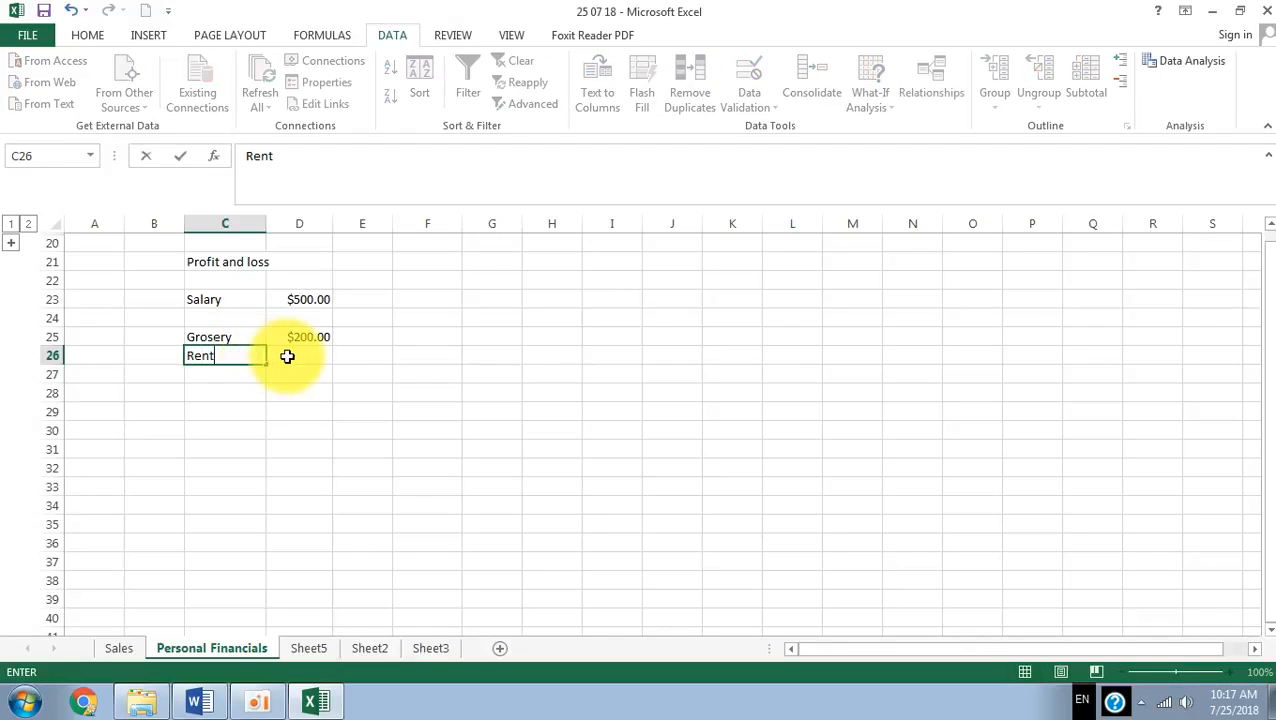
left_click(290, 355)
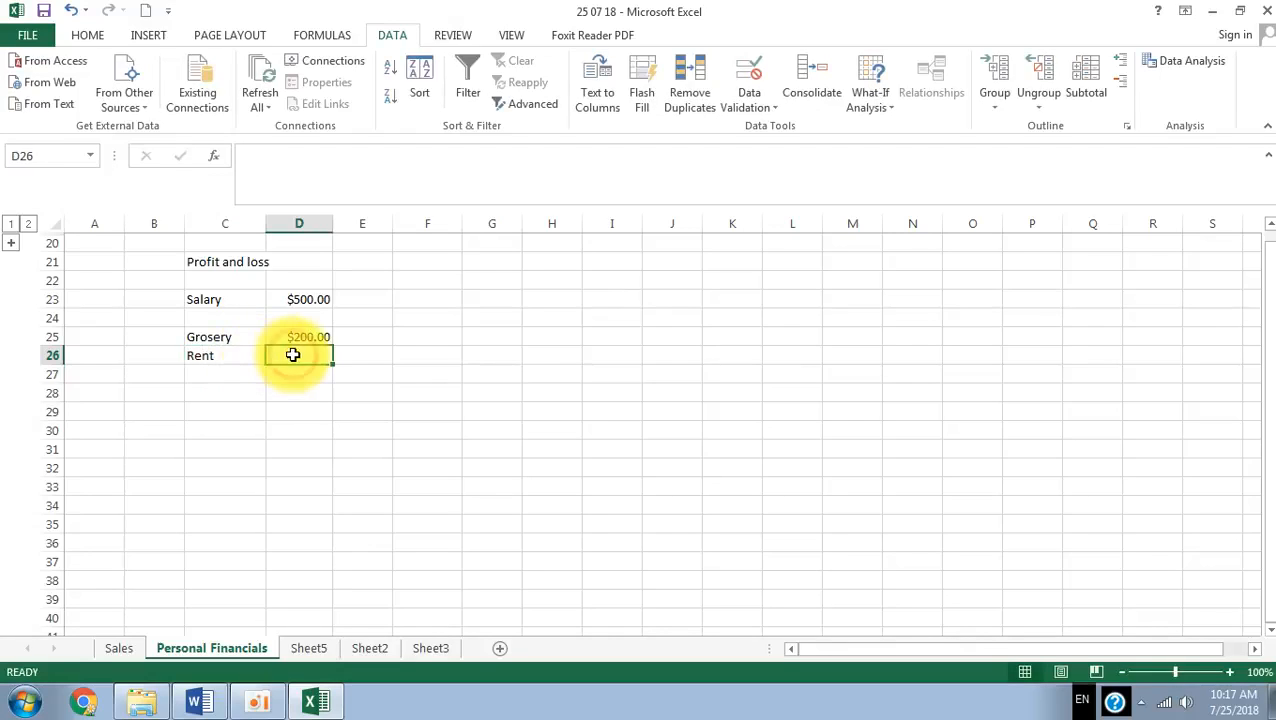
type("100")
key("Return")
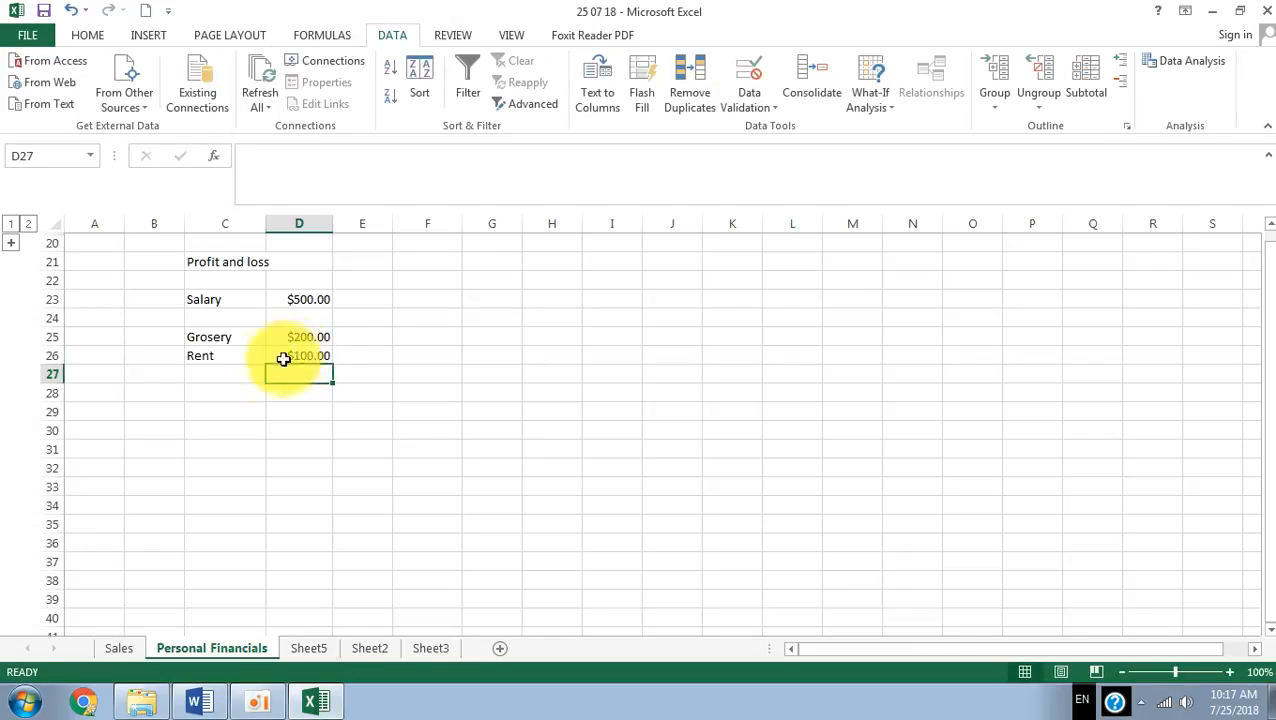
- Add an "Others" expense line, with a capital O, in C27 and the amount 50 in D27
left_click(229, 372)
type("o")
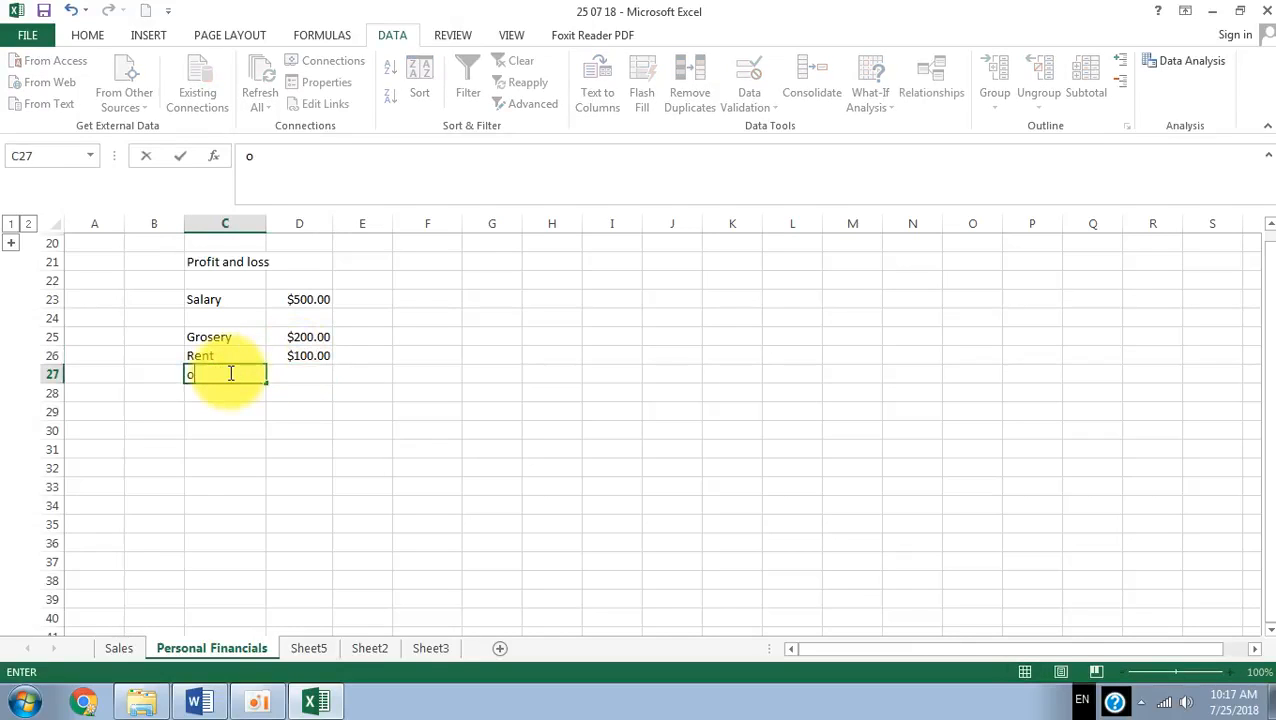
type("thers")
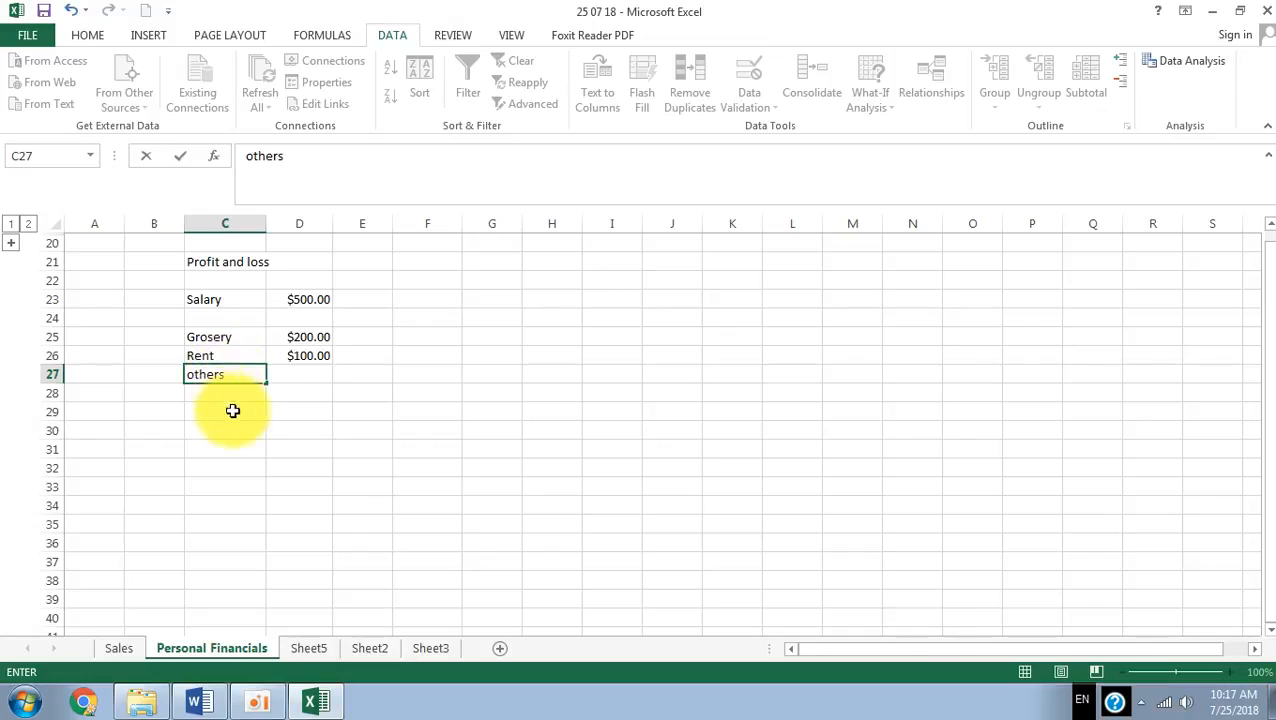
left_click(195, 374)
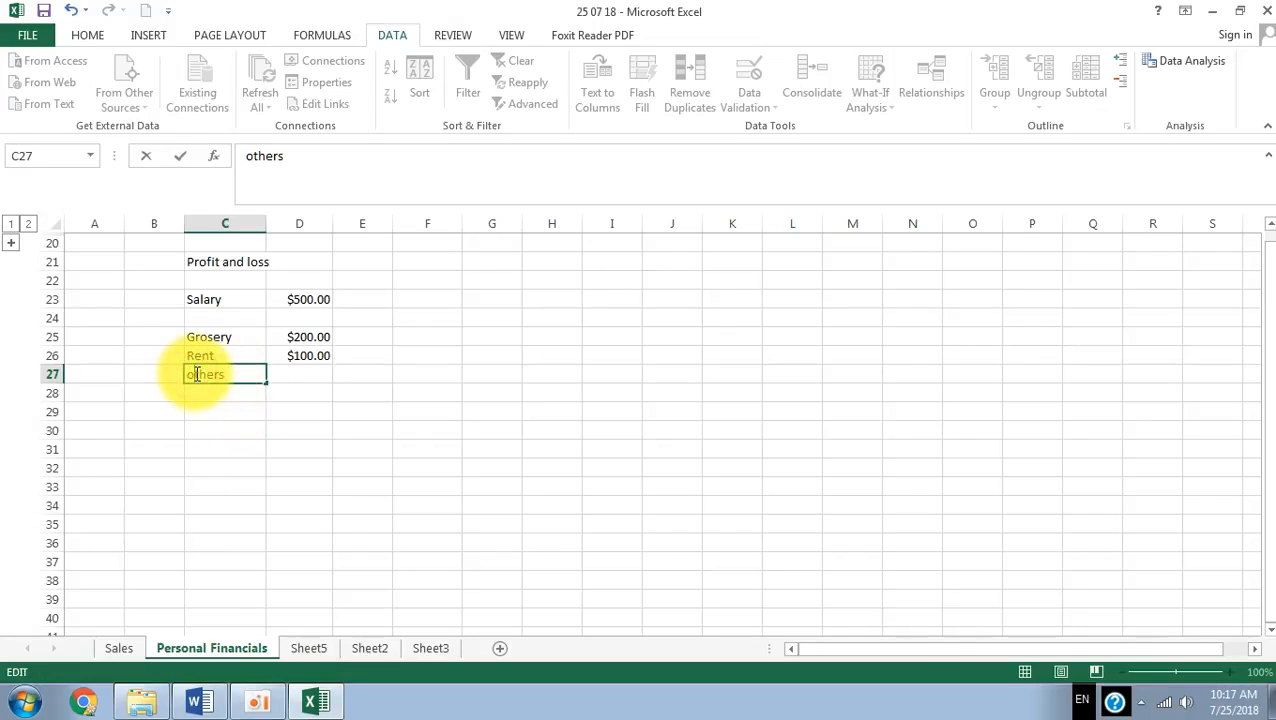
key("BackSpace")
type("W")
key("BackSpace")
type("O")
left_click(303, 374)
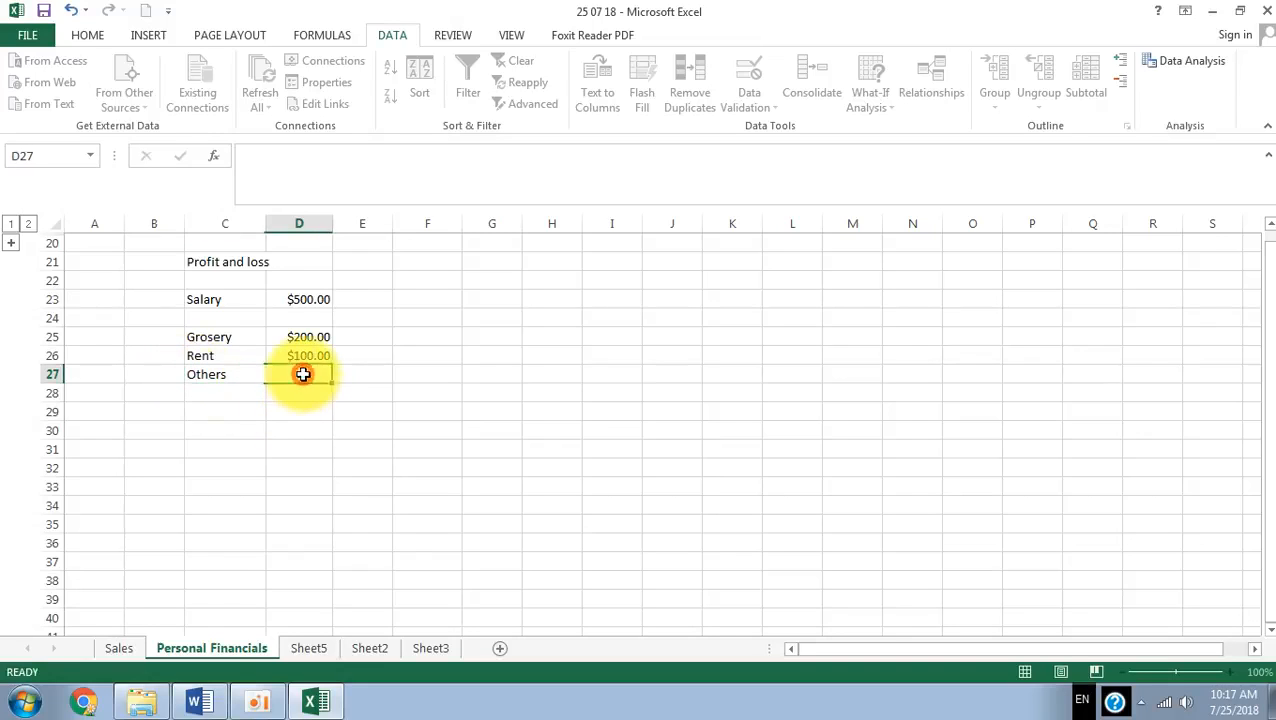
type("50")
key("Return")
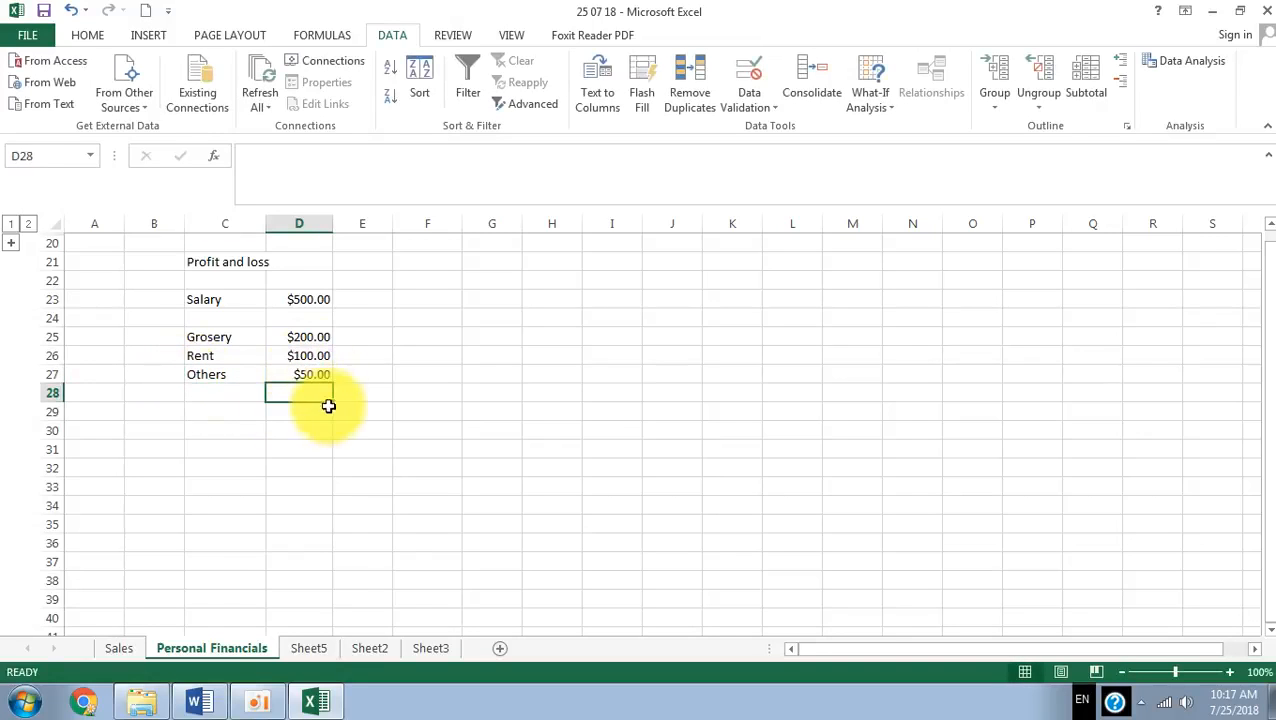
left_click(215, 410)
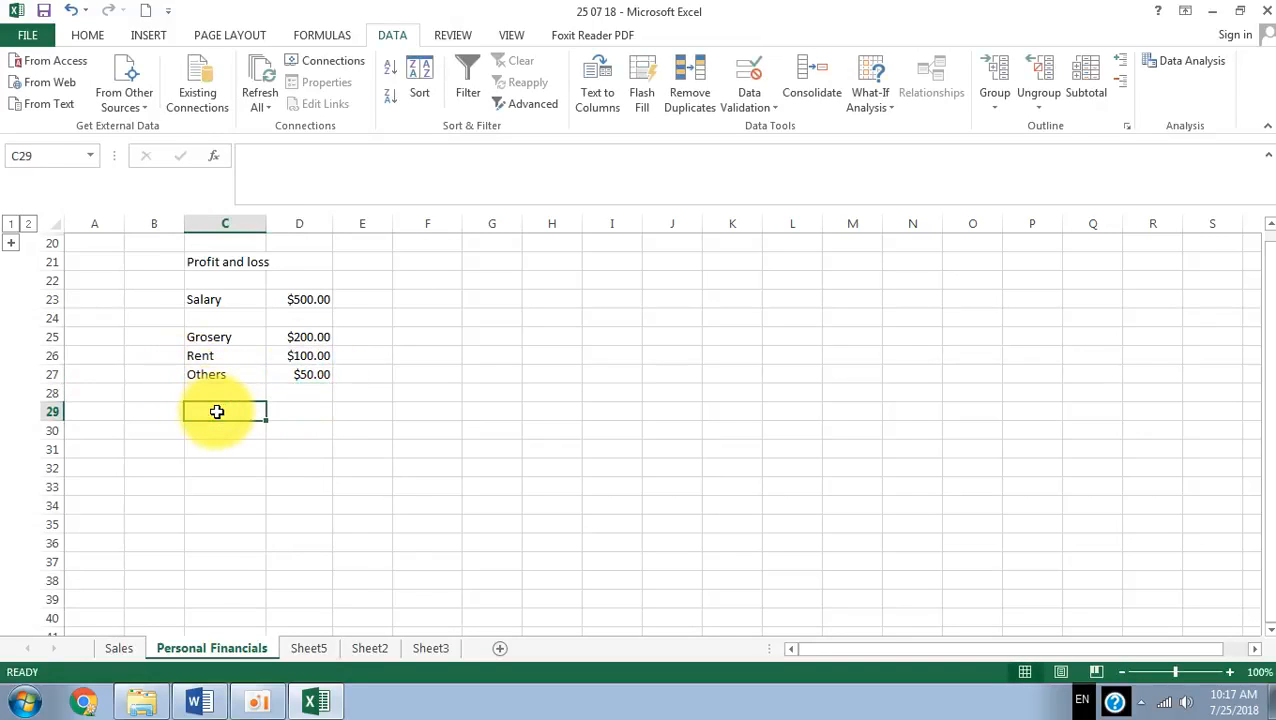
left_click(220, 260)
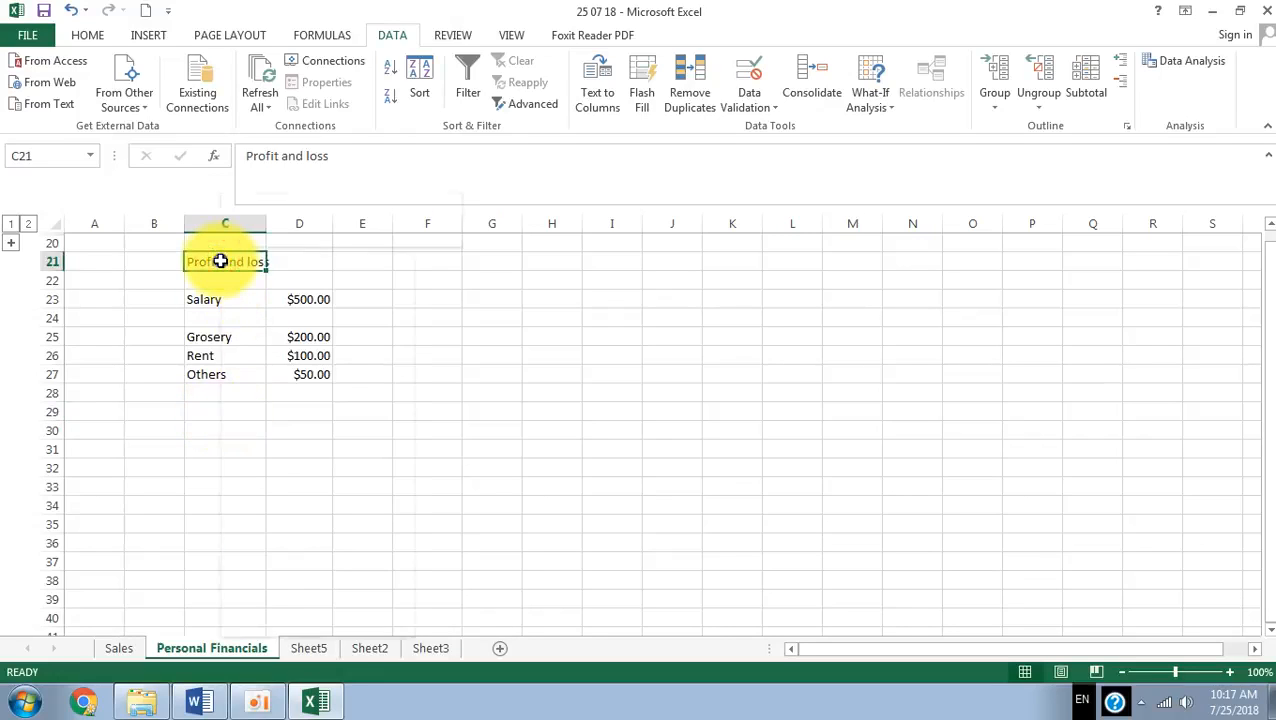
right_click(220, 261)
left_click(203, 425)
- Add a "P&L" line in C29 that subtracts the three expenses from the salary with the formula =D23-D25-D26-D27 in D29
left_click(212, 411)
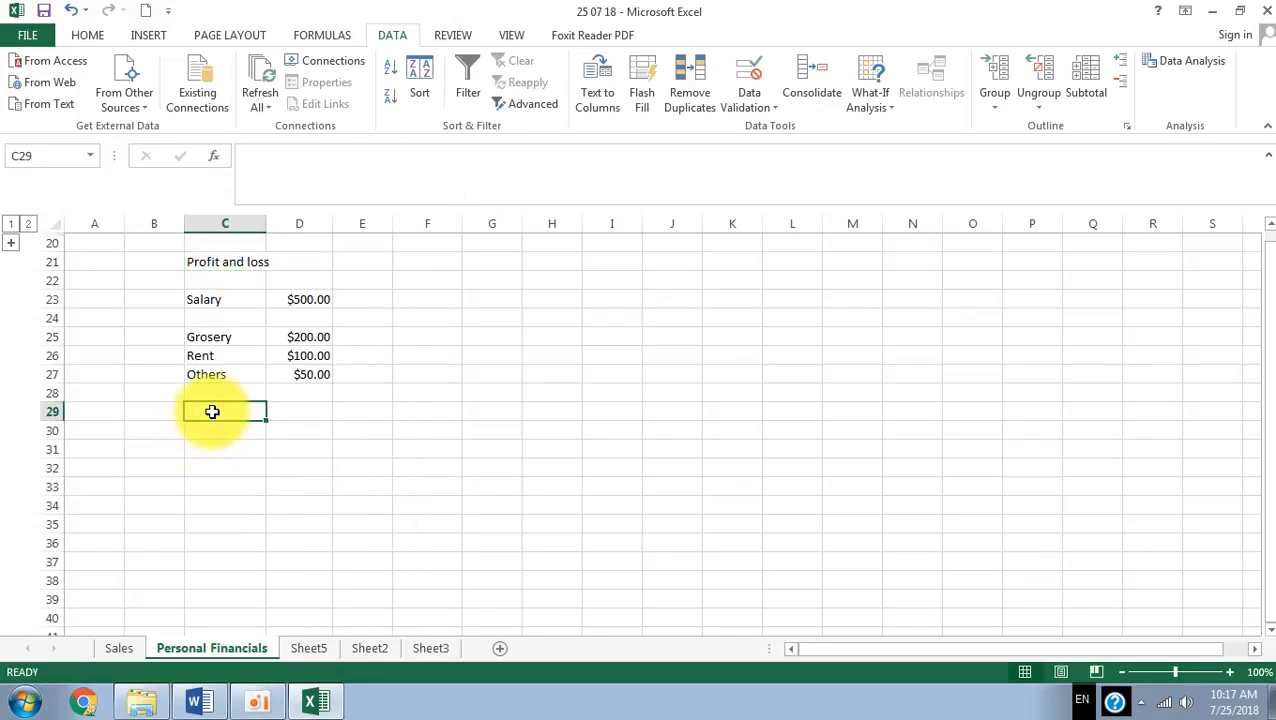
type("P&L")
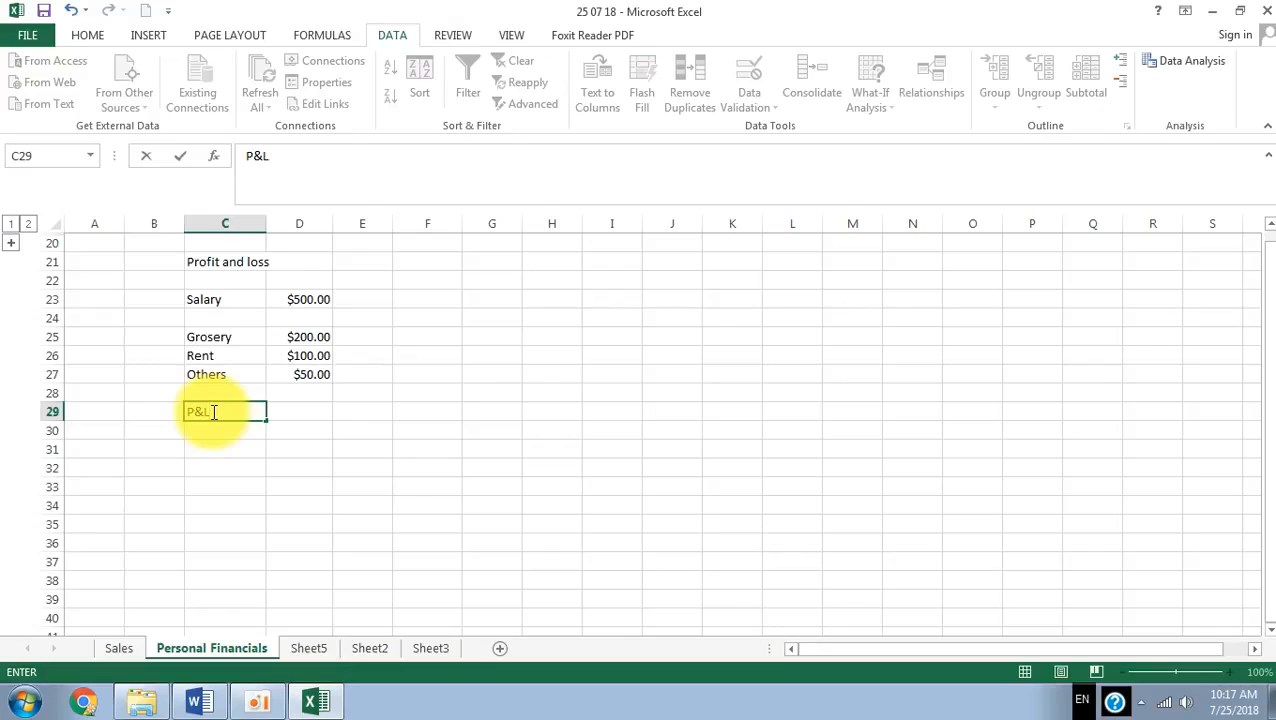
left_click(293, 409)
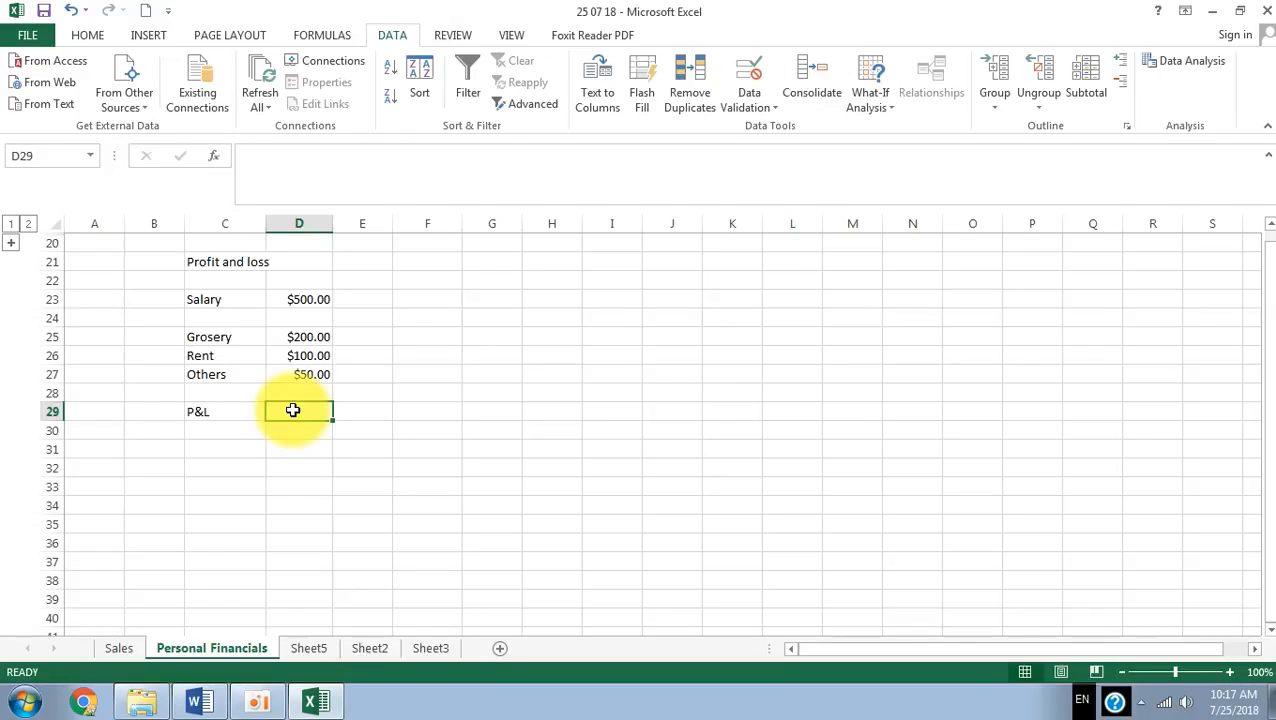
type("=")
left_click(305, 300)
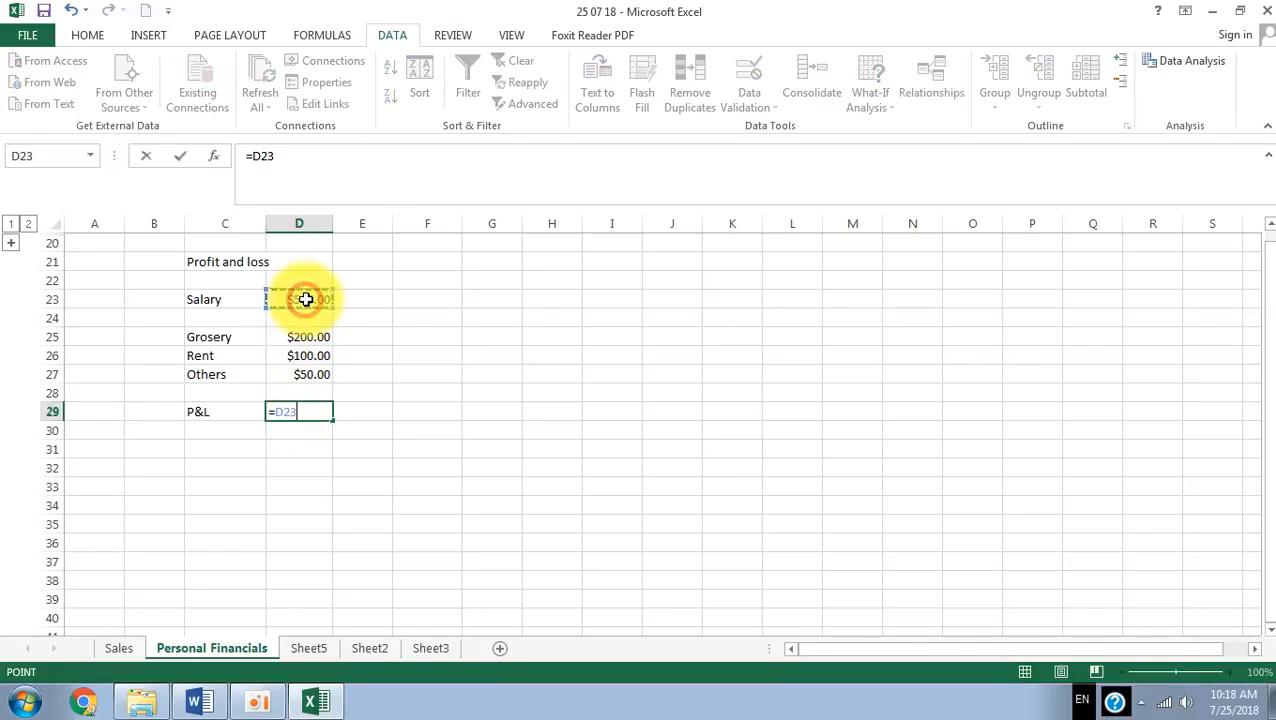
type("-")
left_click(308, 338)
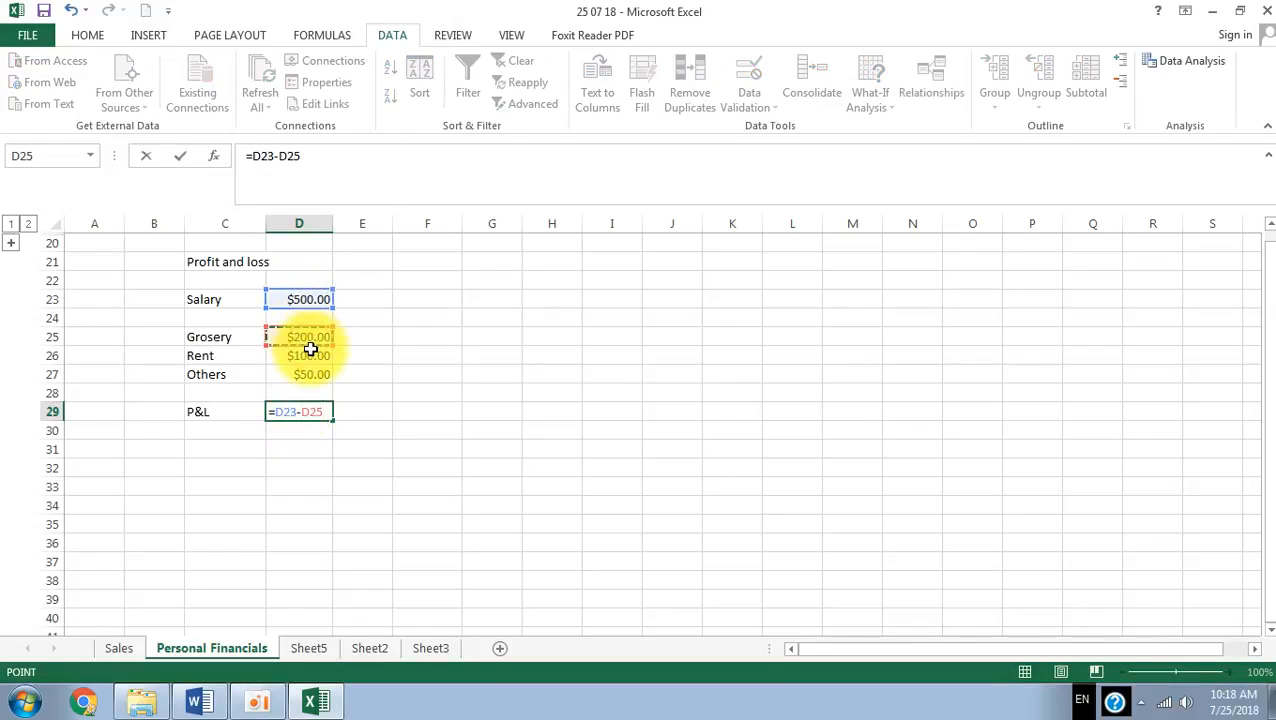
type("-")
left_click(308, 356)
type("-")
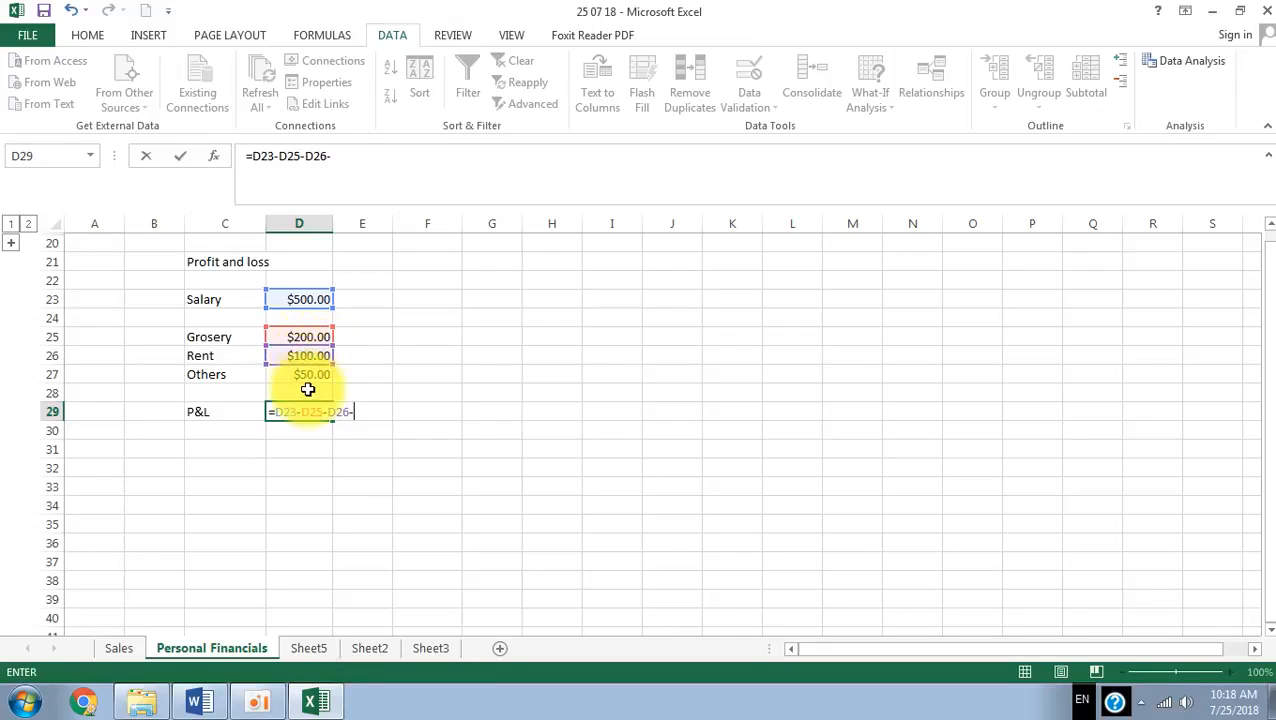
left_click(308, 376)
type("-")
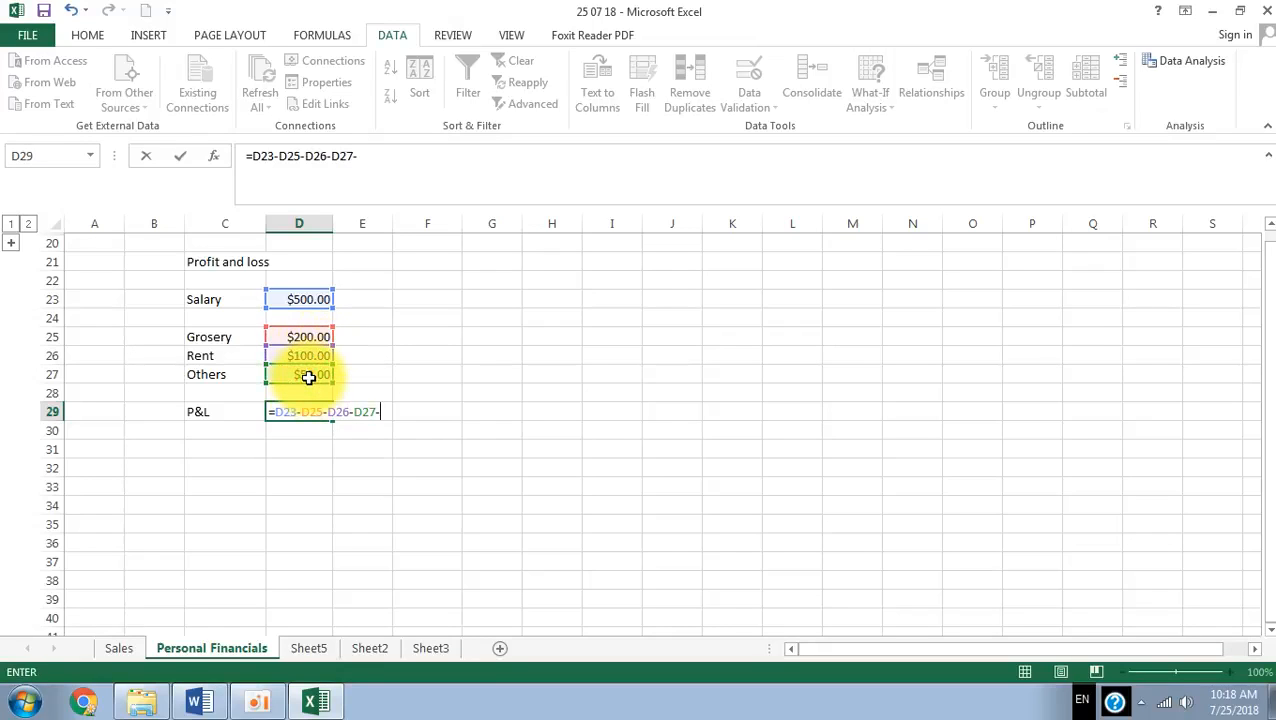
key("Return")
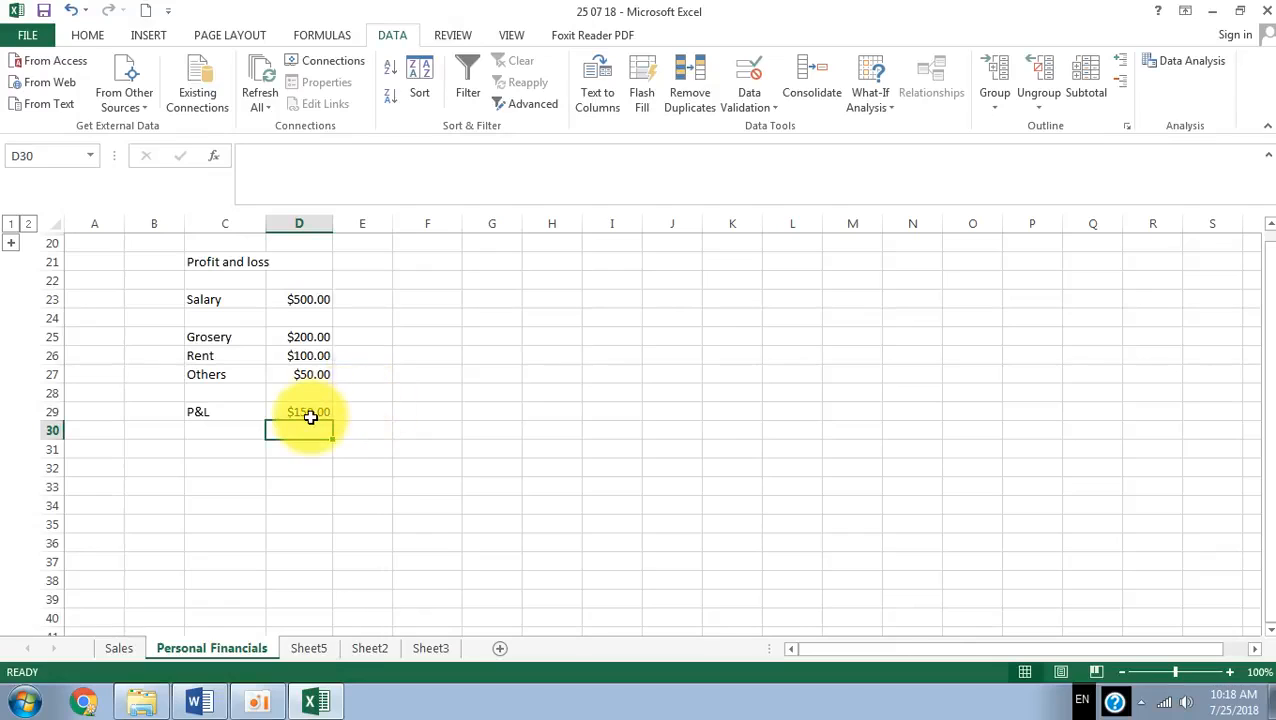
- Enter the date 31/7/18 in D21 beside the "Profit and loss" heading
left_click(291, 262)
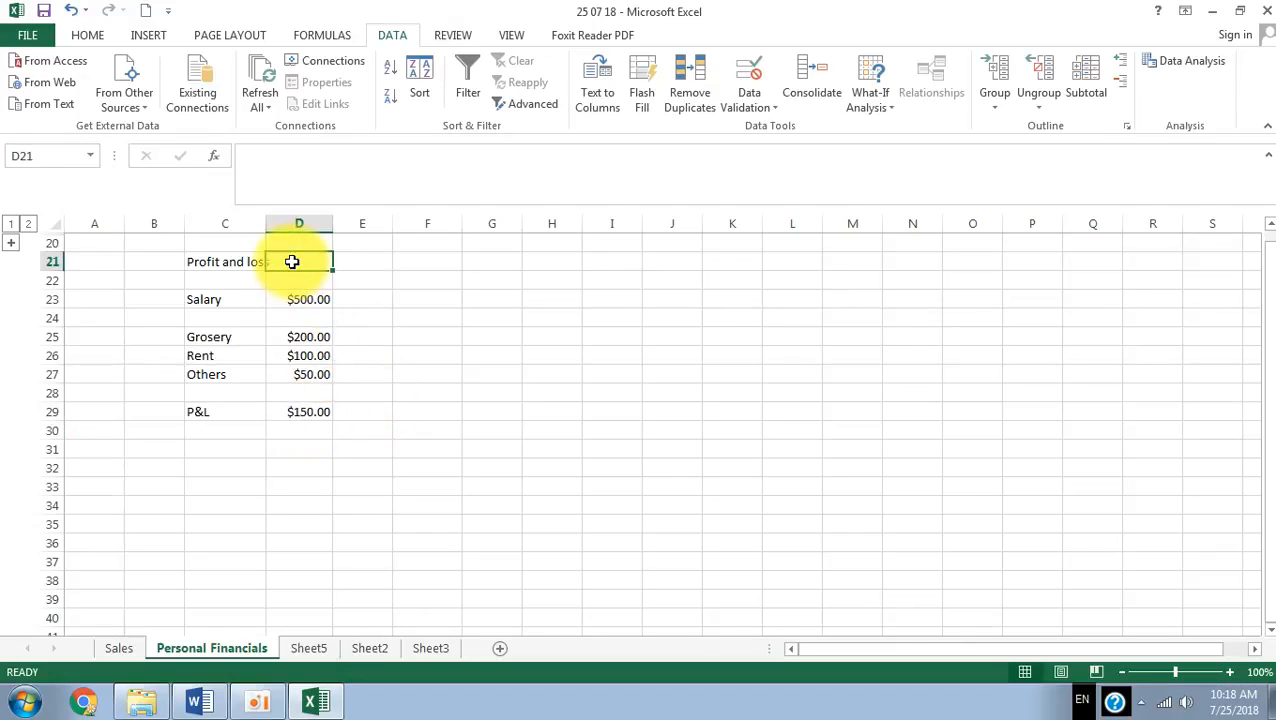
type("31")
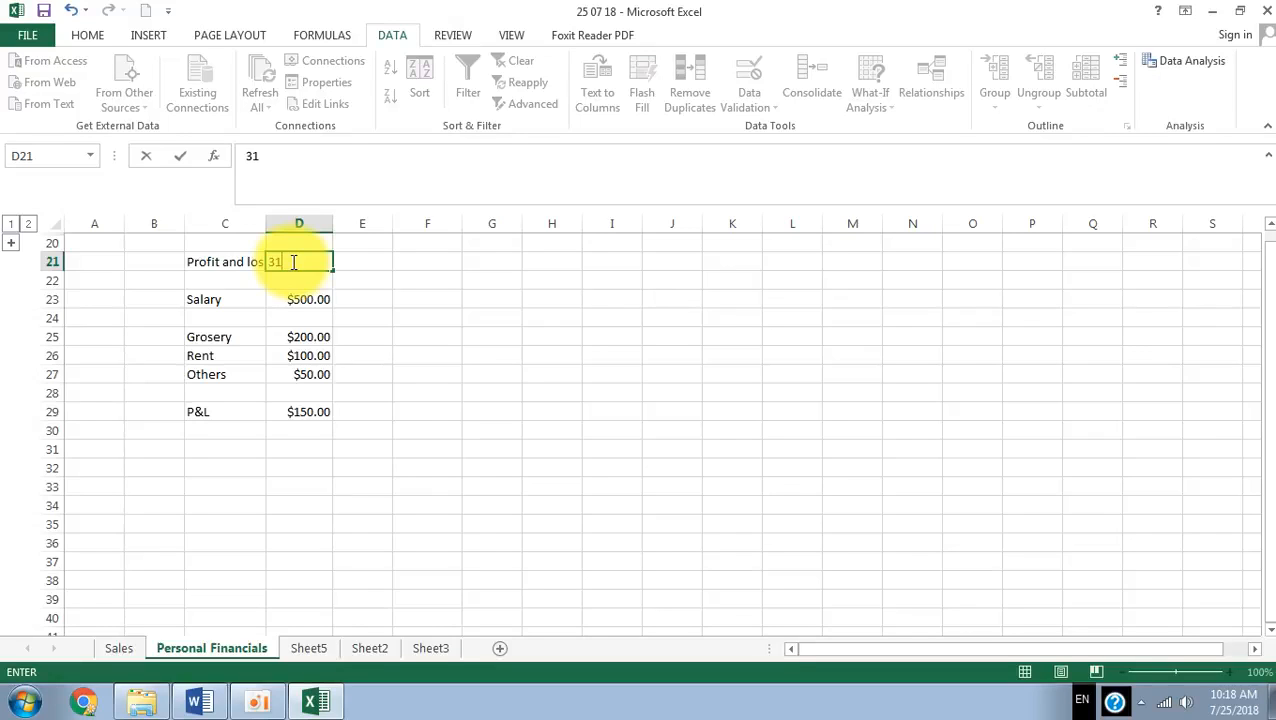
type("/7/18")
left_click(427, 447)
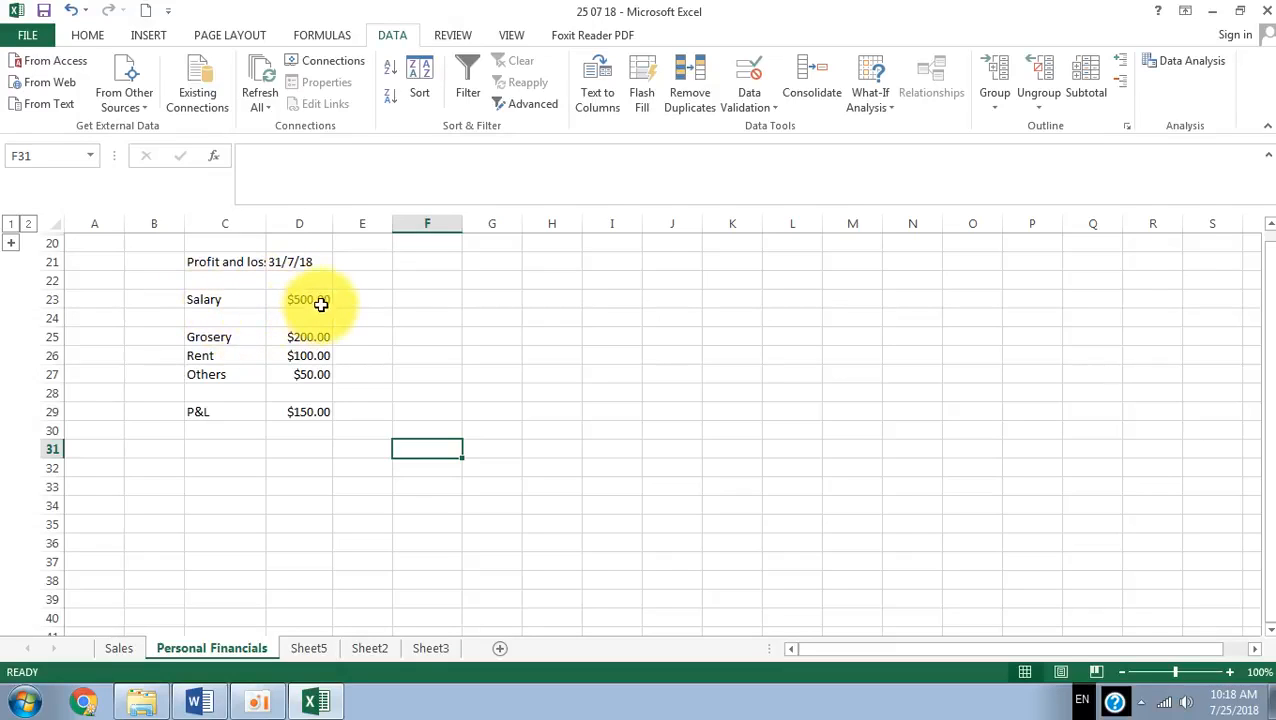
- Enter the label "Side income" in C24 below the Salary line
left_click(219, 316)
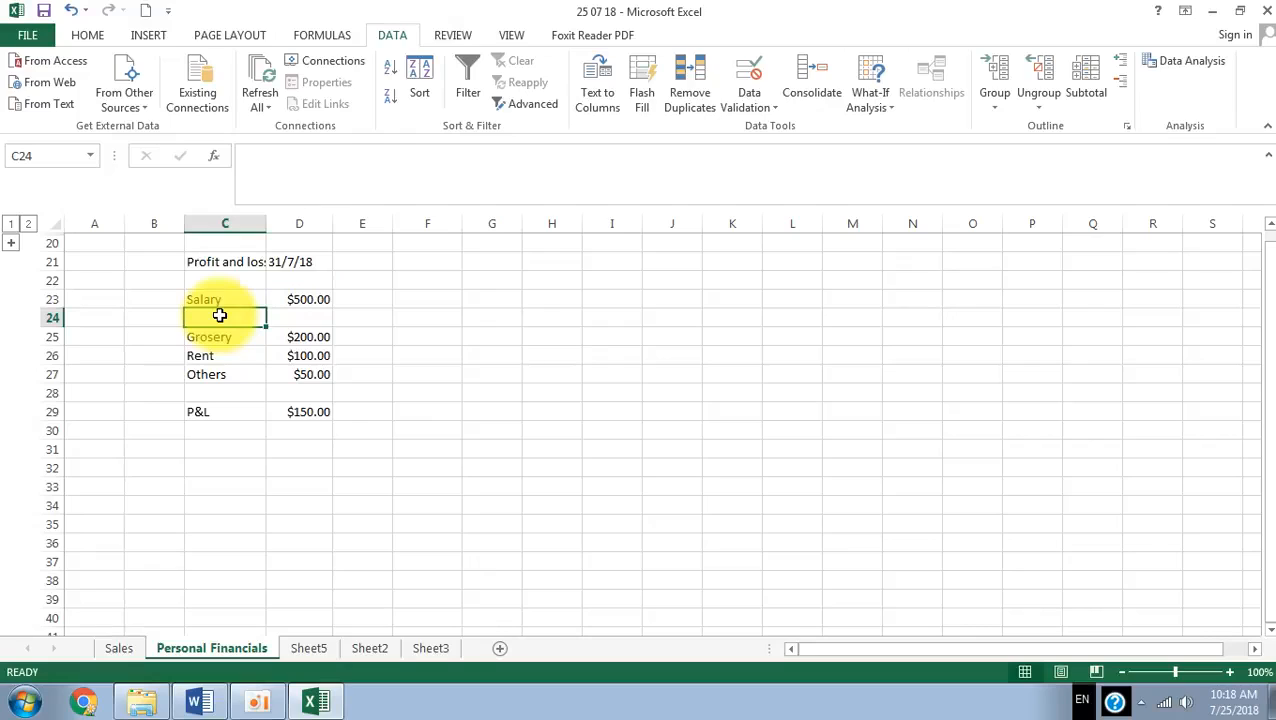
type("salary")
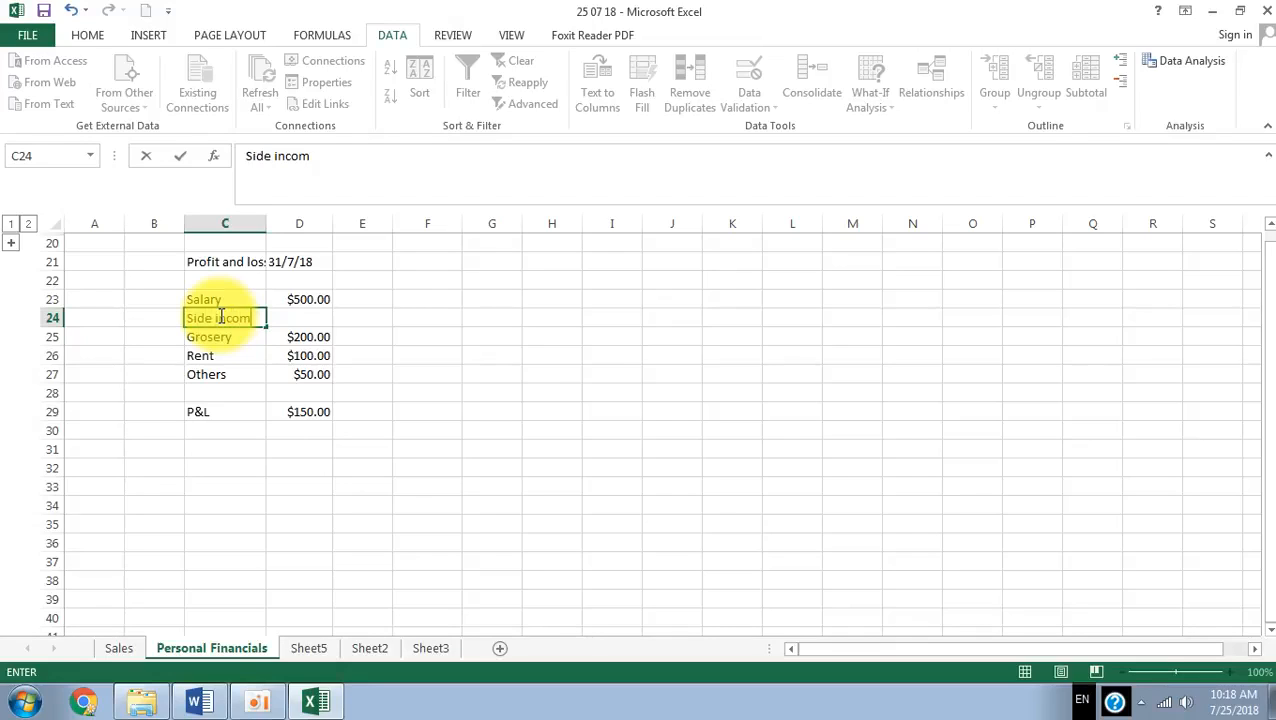
left_click(352, 470)
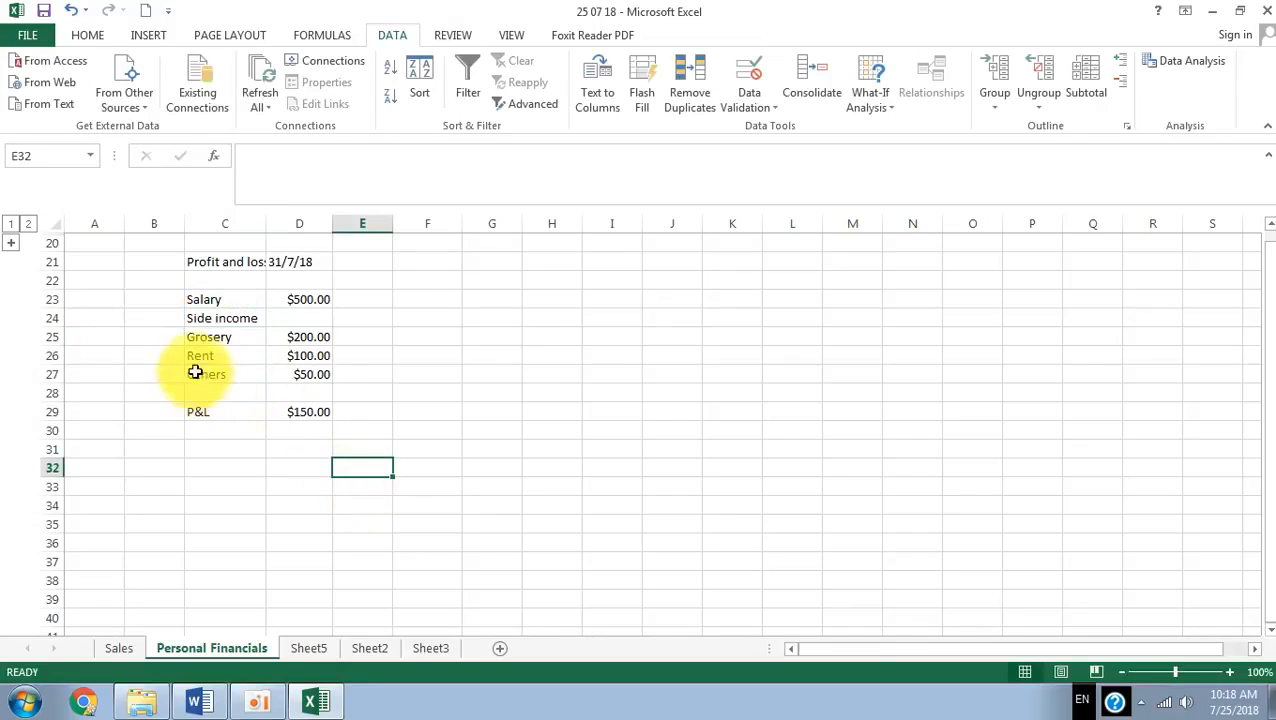
- Insert a blank row above the "Grosery" line and enter 200 in D24 as the side income amount
left_click(296, 318)
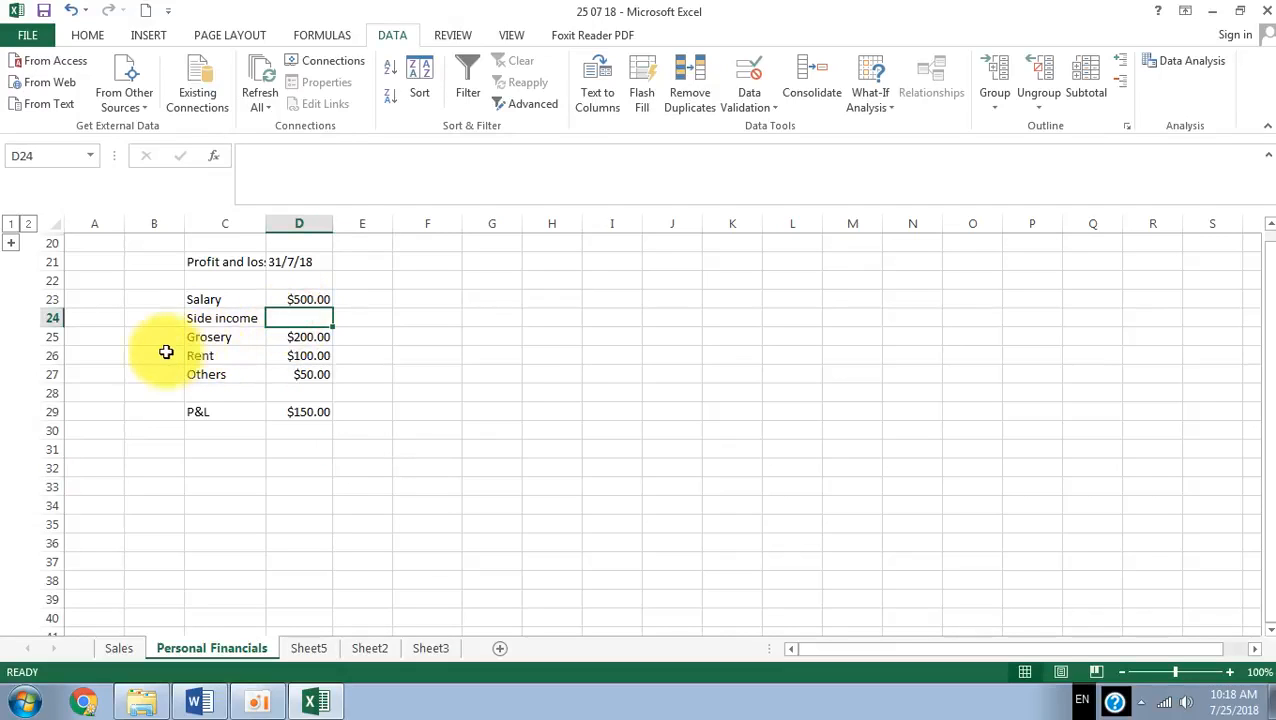
left_click(50, 337)
right_click(47, 337)
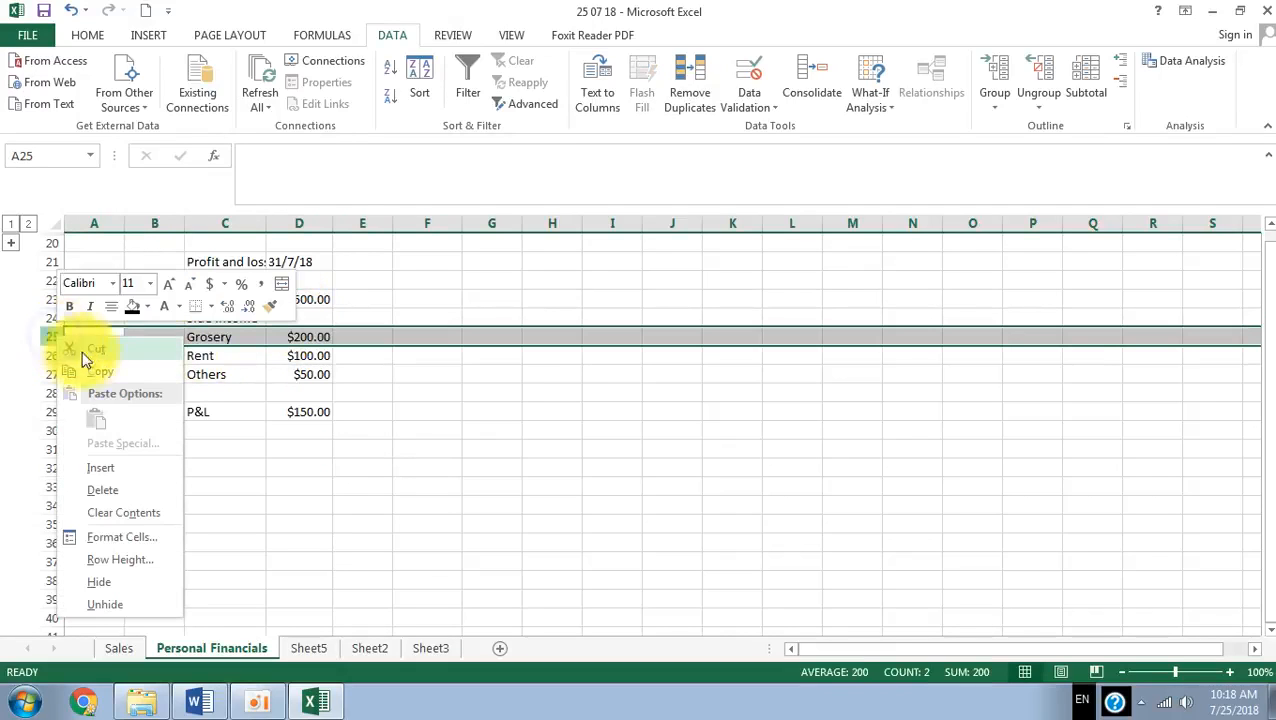
left_click(117, 469)
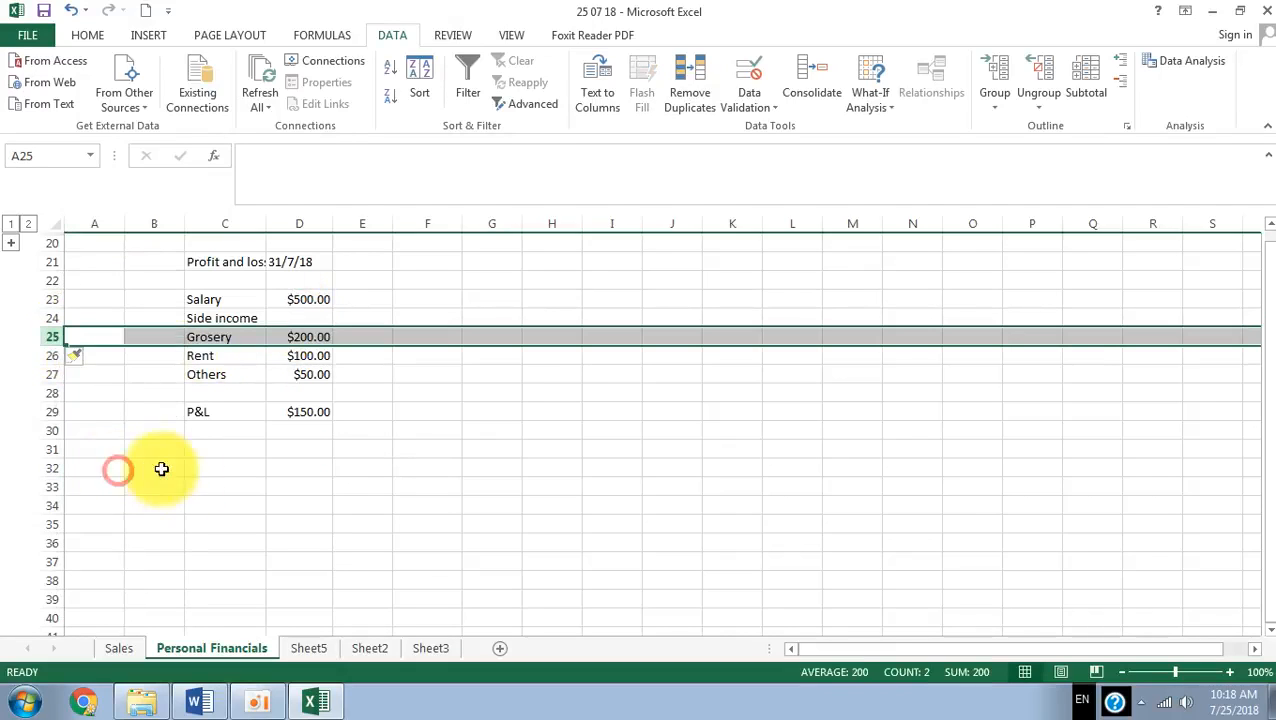
left_click(295, 318)
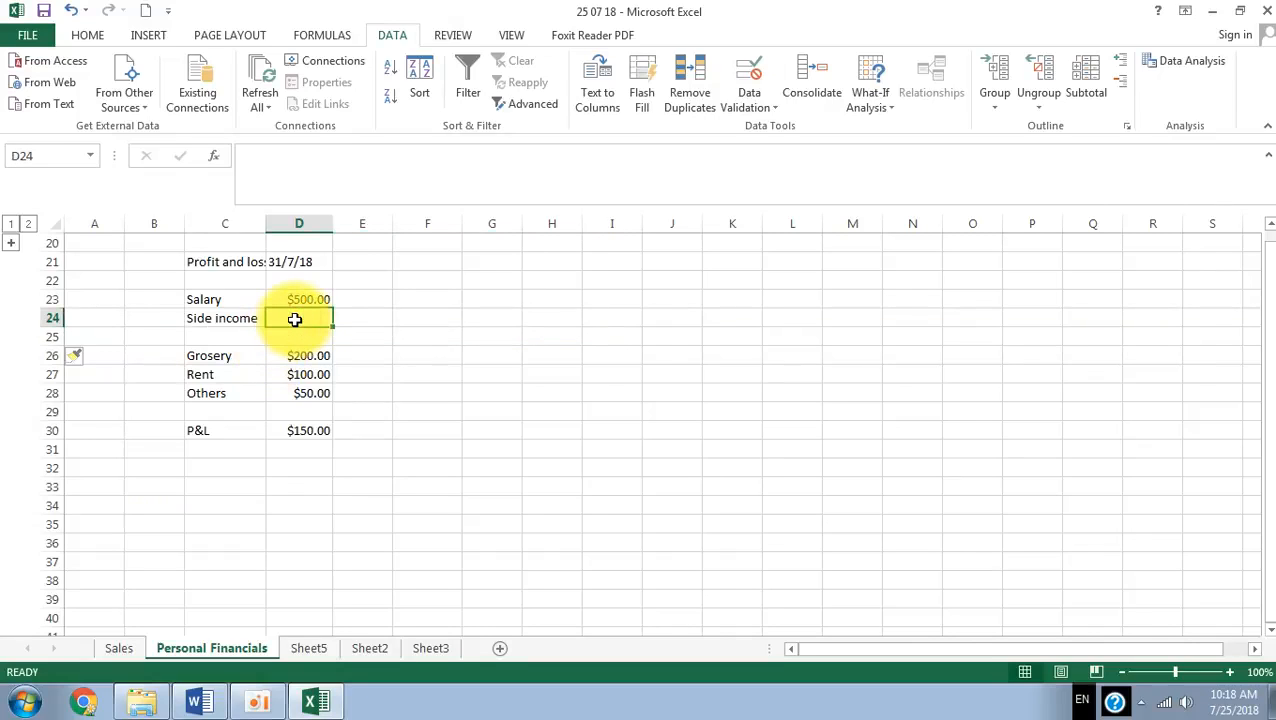
type("200")
key("Return")
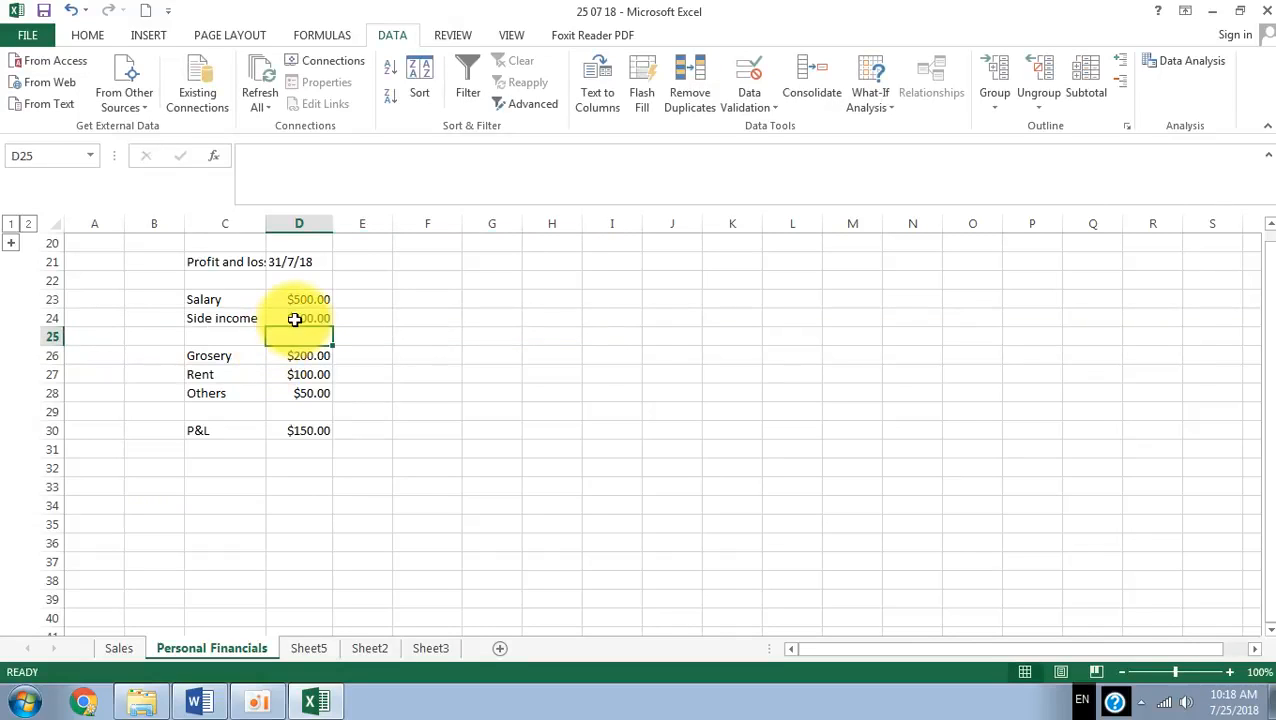
- Enter the label "Total" in C25 and total the two income amounts in D25 with AutoSum
left_click(226, 338)
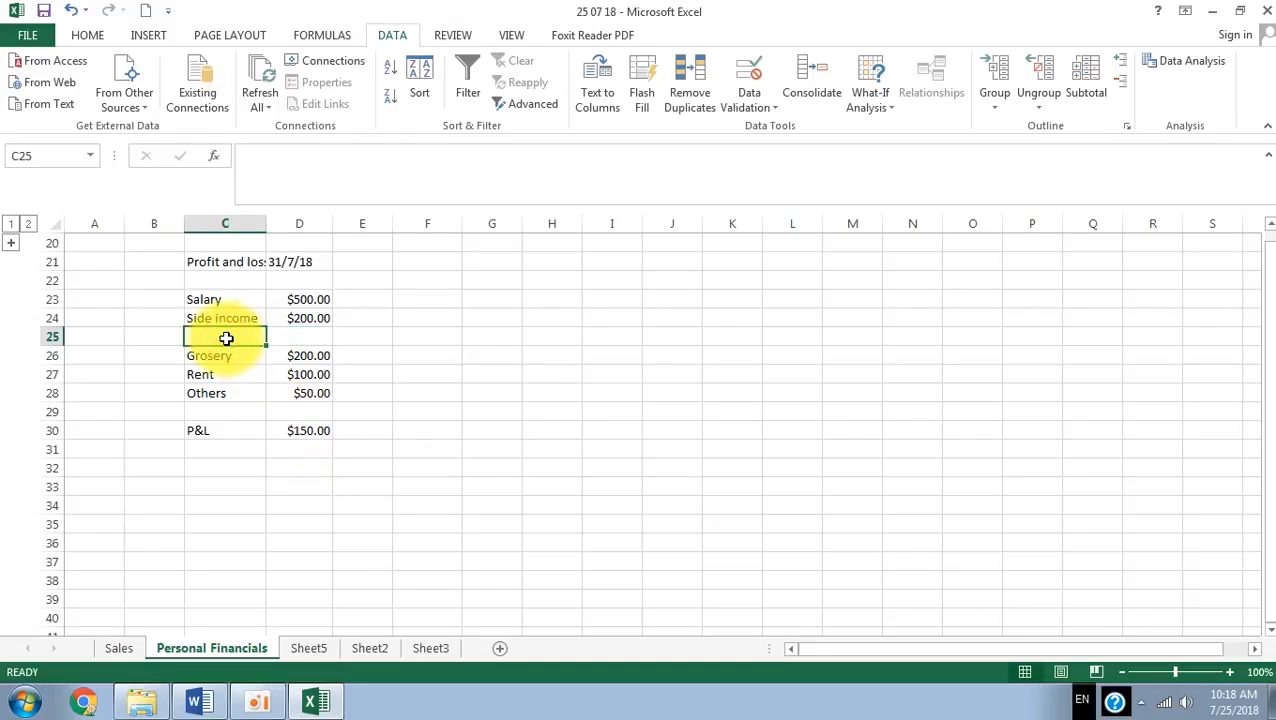
type("to")
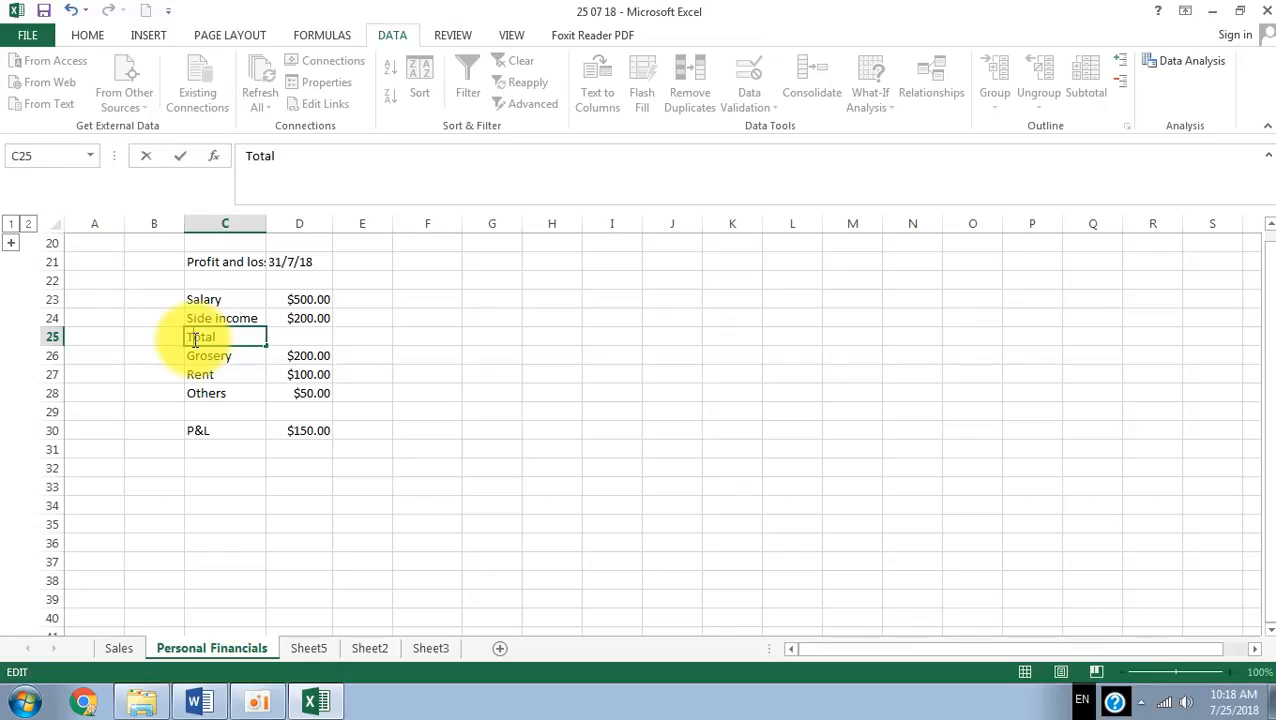
left_click(285, 487)
left_click_drag(293, 305, 293, 338)
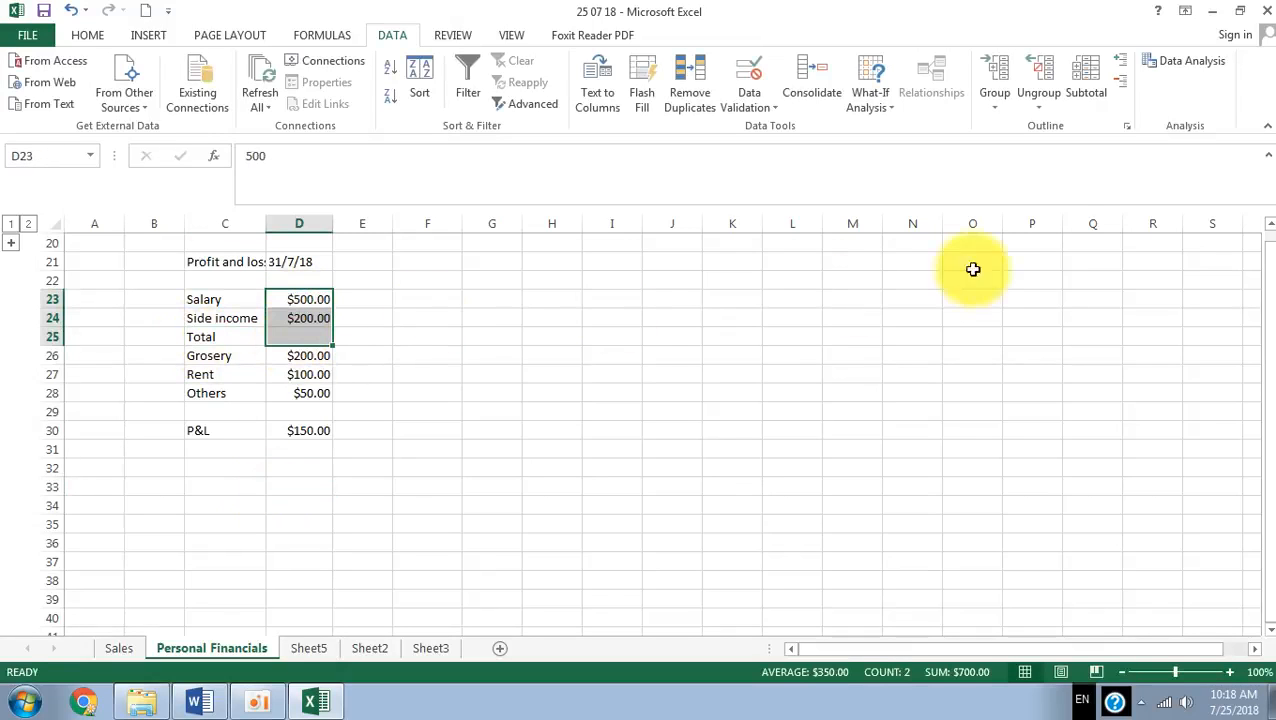
left_click(87, 35)
left_click(1062, 60)
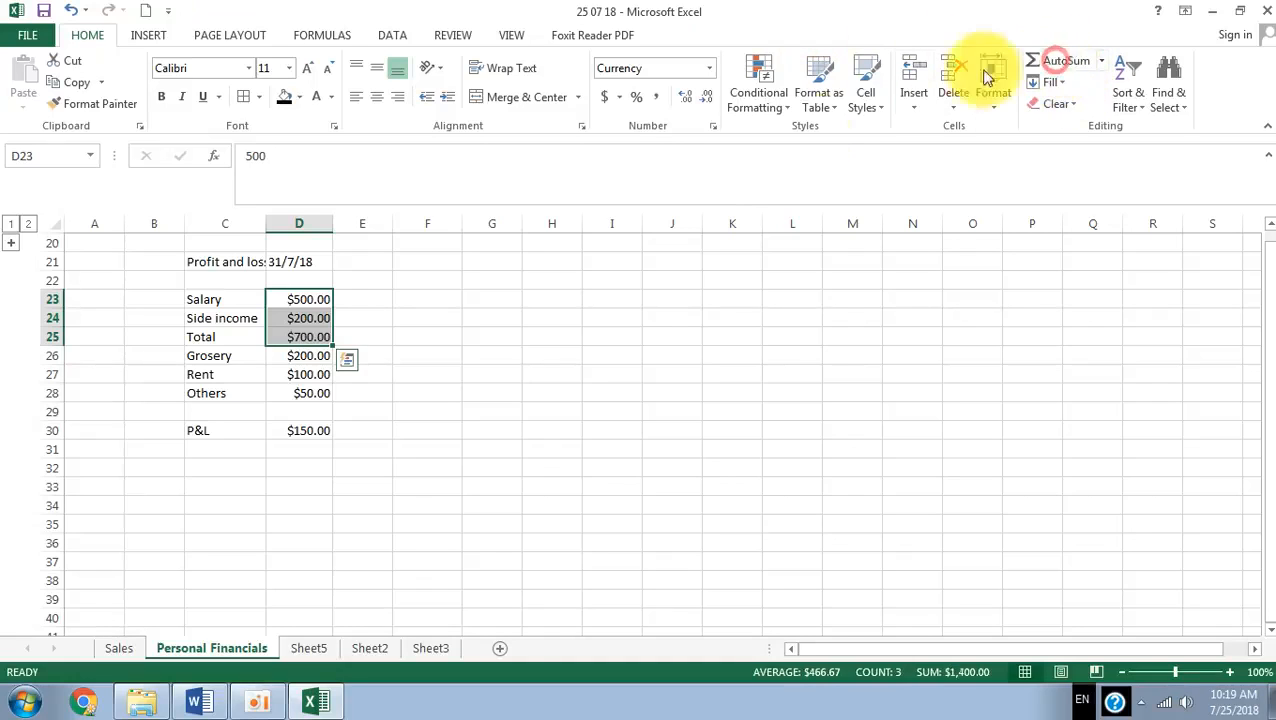
left_click(651, 331)
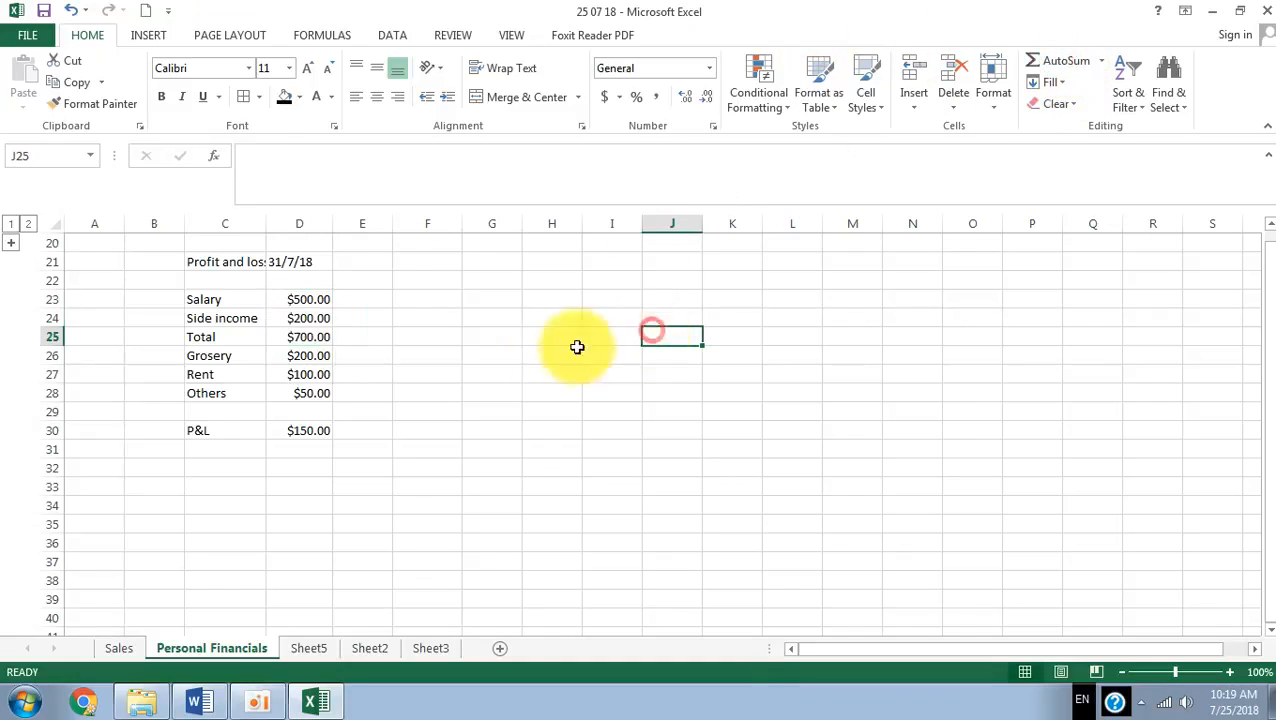
- Insert a blank row between the income total and the "Grosery" line
right_click(43, 355)
left_click(95, 486)
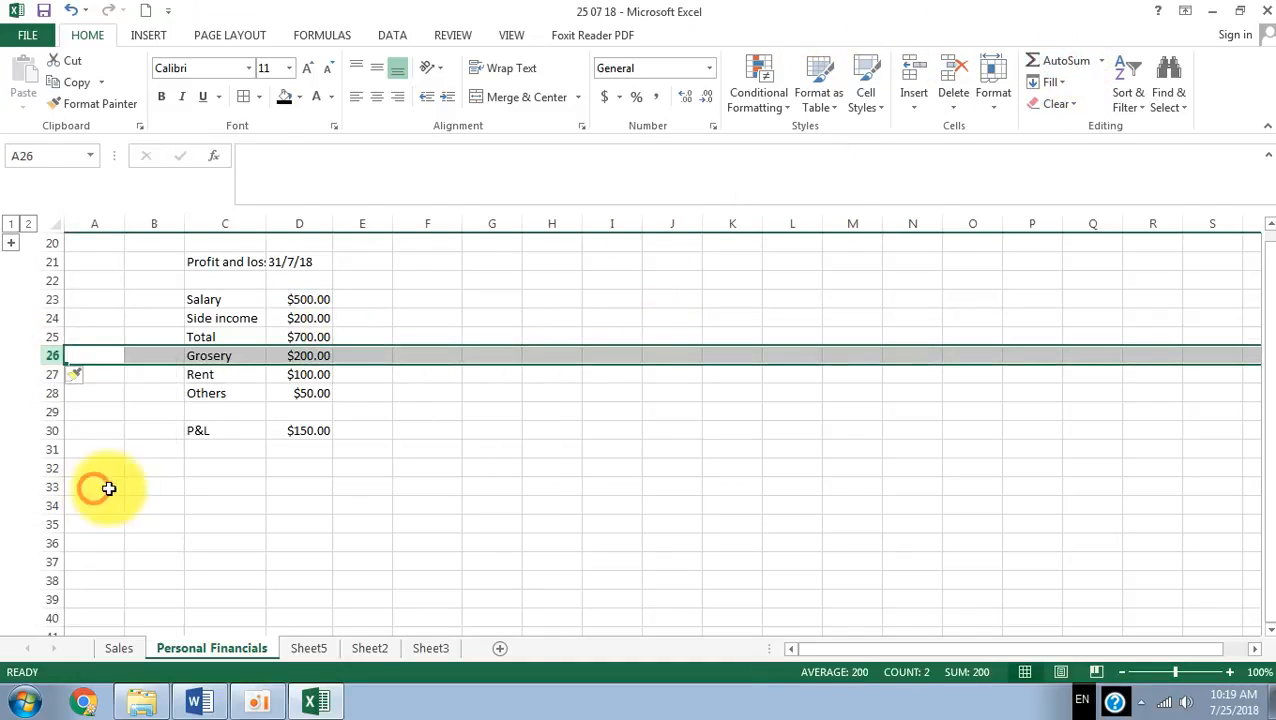
left_click(225, 525)
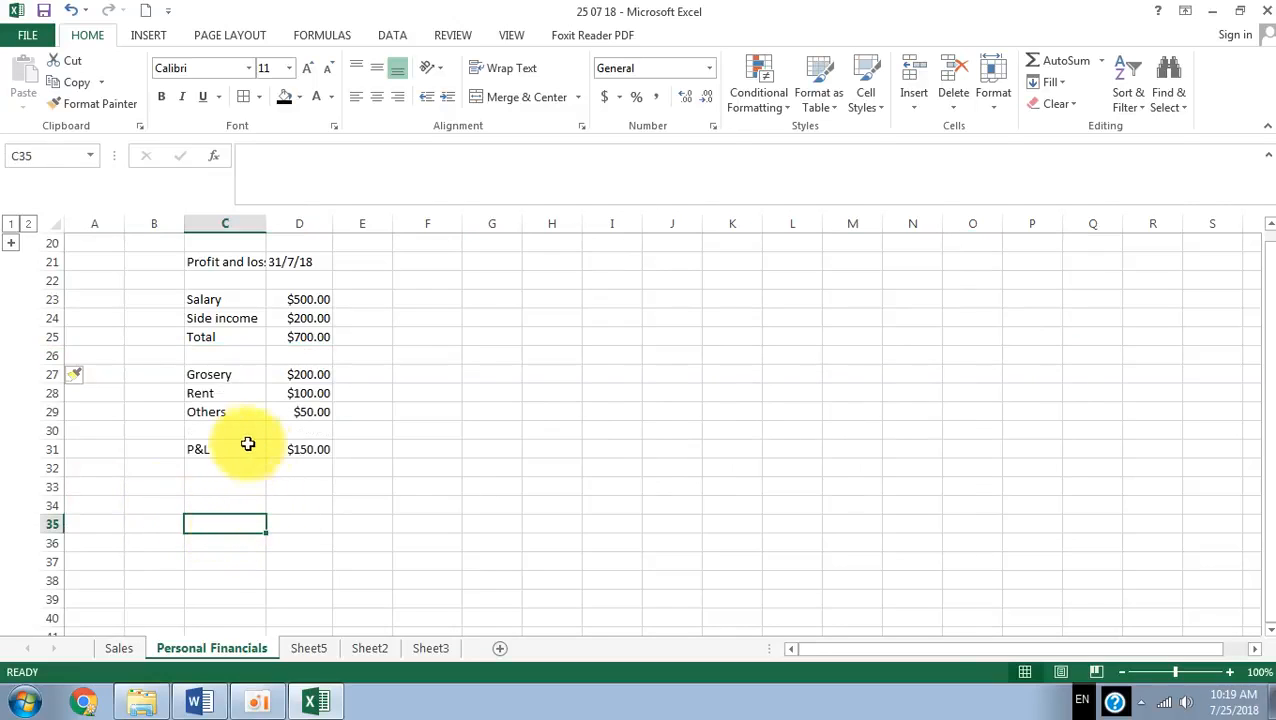
- Copy the "Total" label from C25 to C30 below the Others line
left_click(219, 338)
right_click(216, 336)
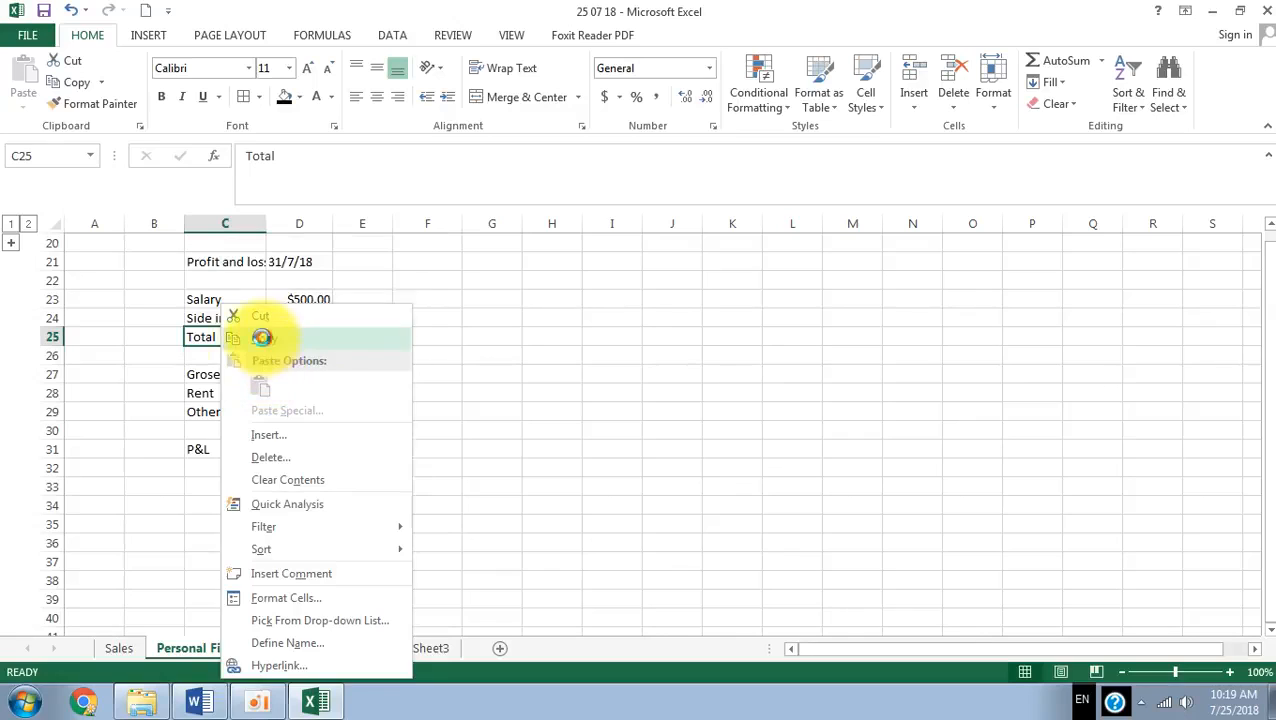
left_click(264, 337)
right_click(214, 428)
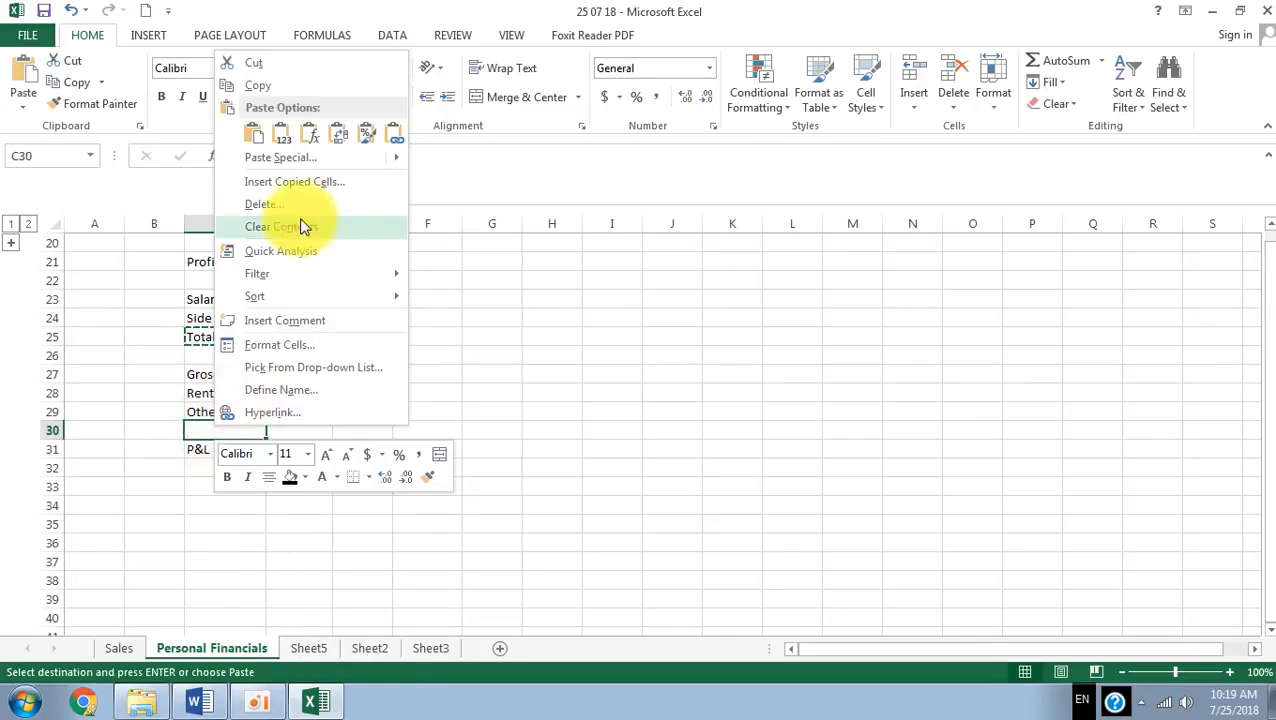
left_click(253, 130)
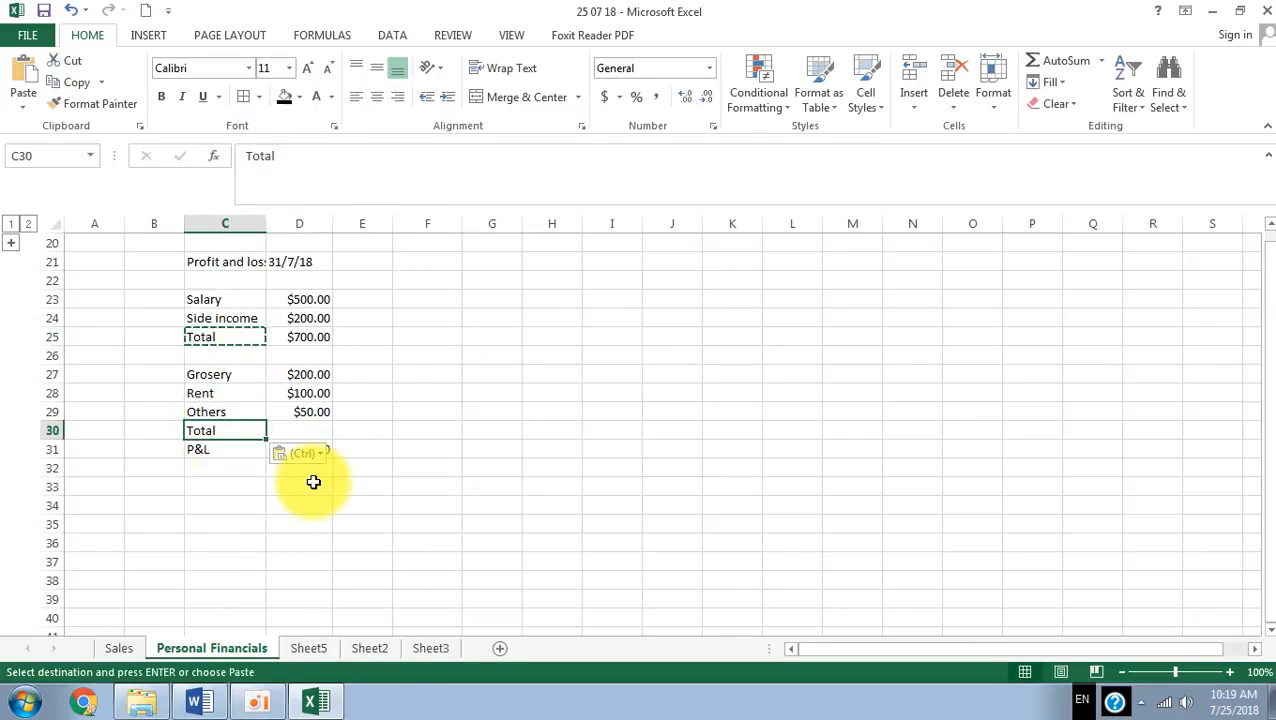
key("Escape")
left_click(313, 541)
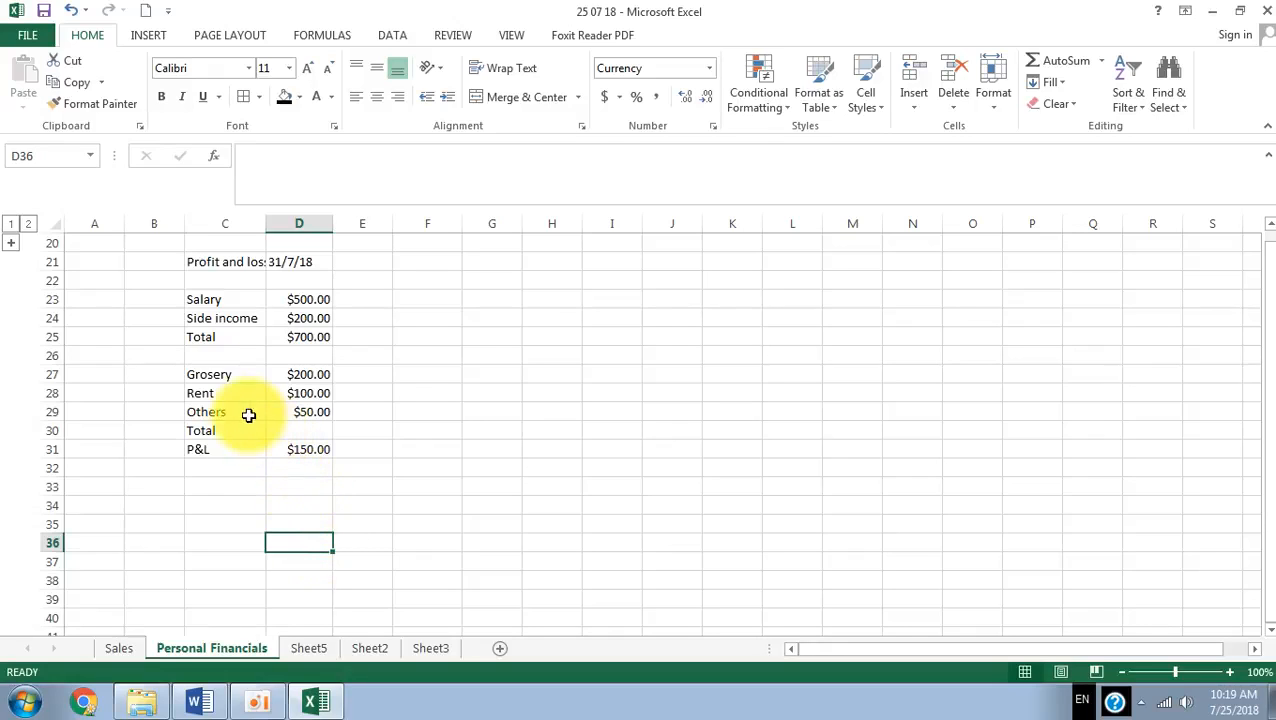
- Correct the label in C27 to "Grocery" and total the three expenses in D30 with AutoSum
left_click(213, 374)
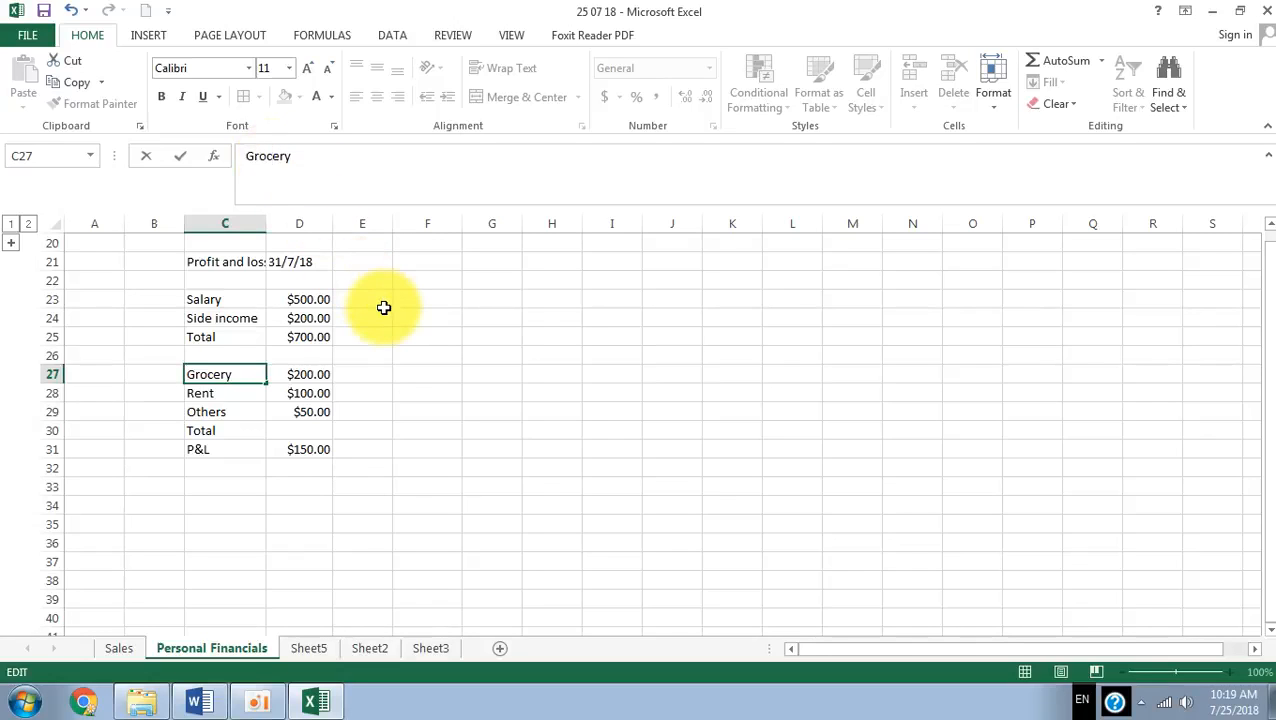
left_click(340, 468)
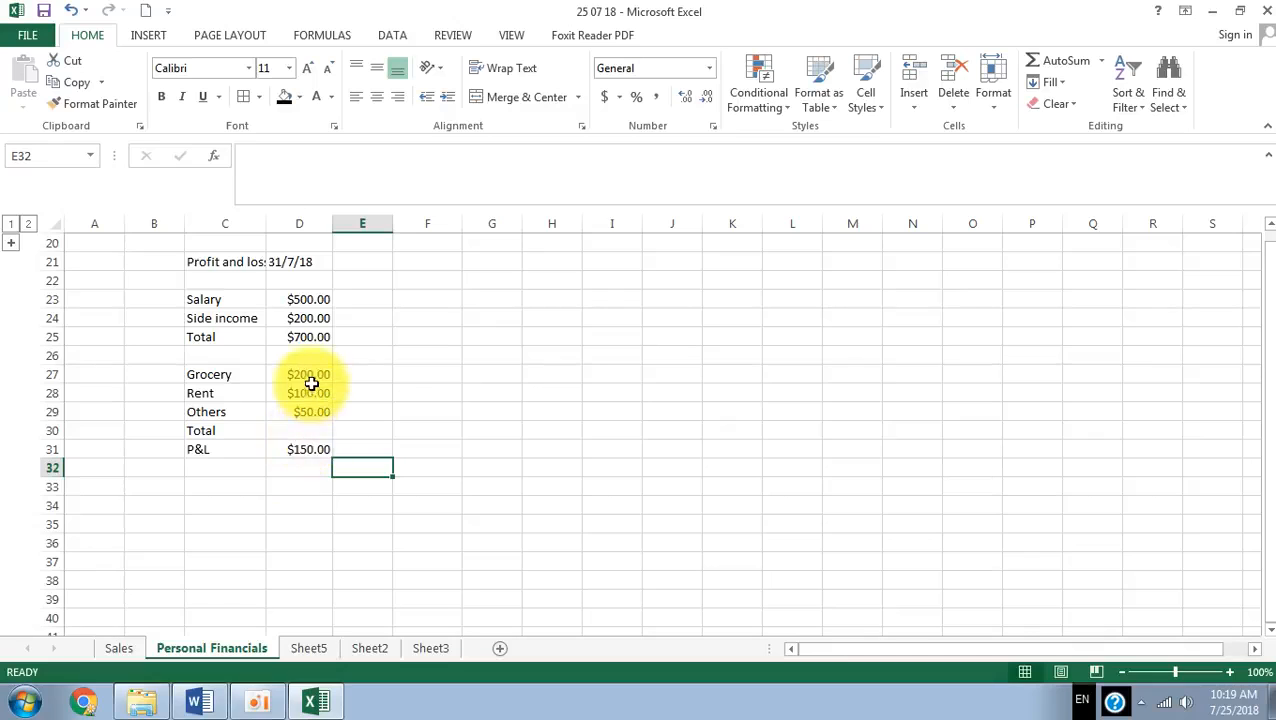
left_click_drag(308, 375, 305, 436)
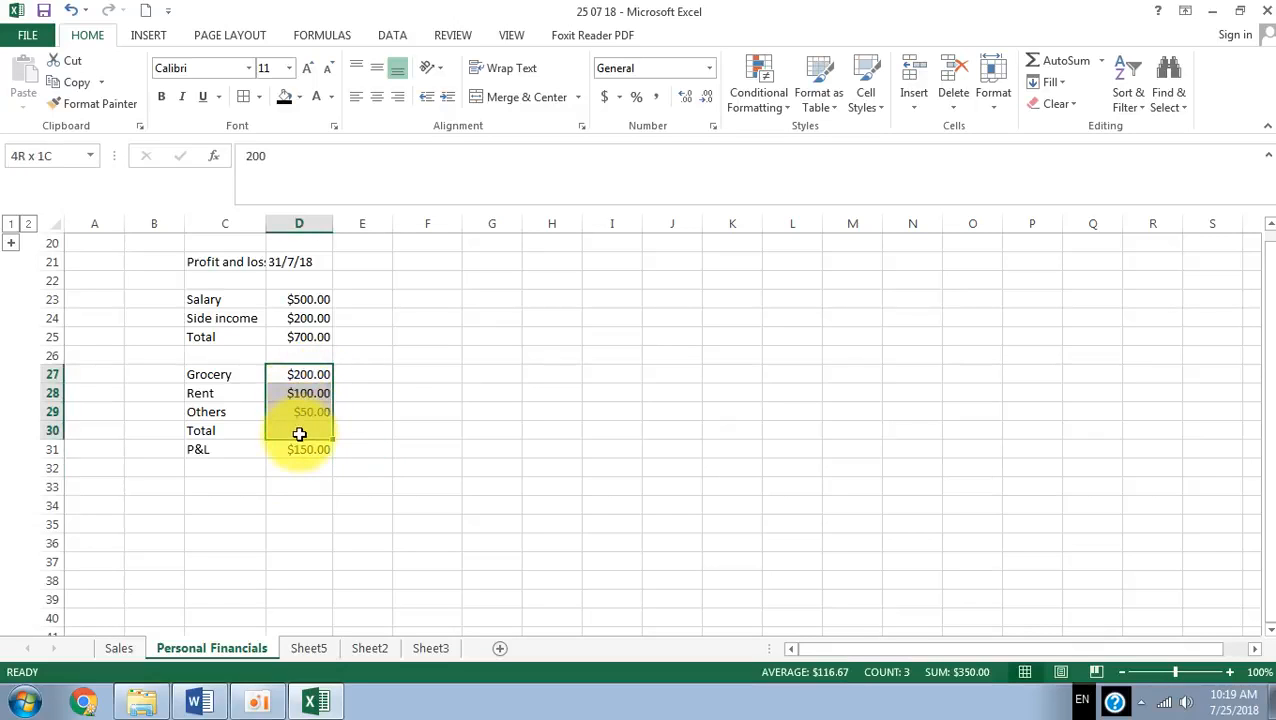
left_click(1052, 62)
left_click(327, 462)
- Replace the P&L formula in D31 with =D25-D30, subtracting total expenses from total income
left_click(304, 452)
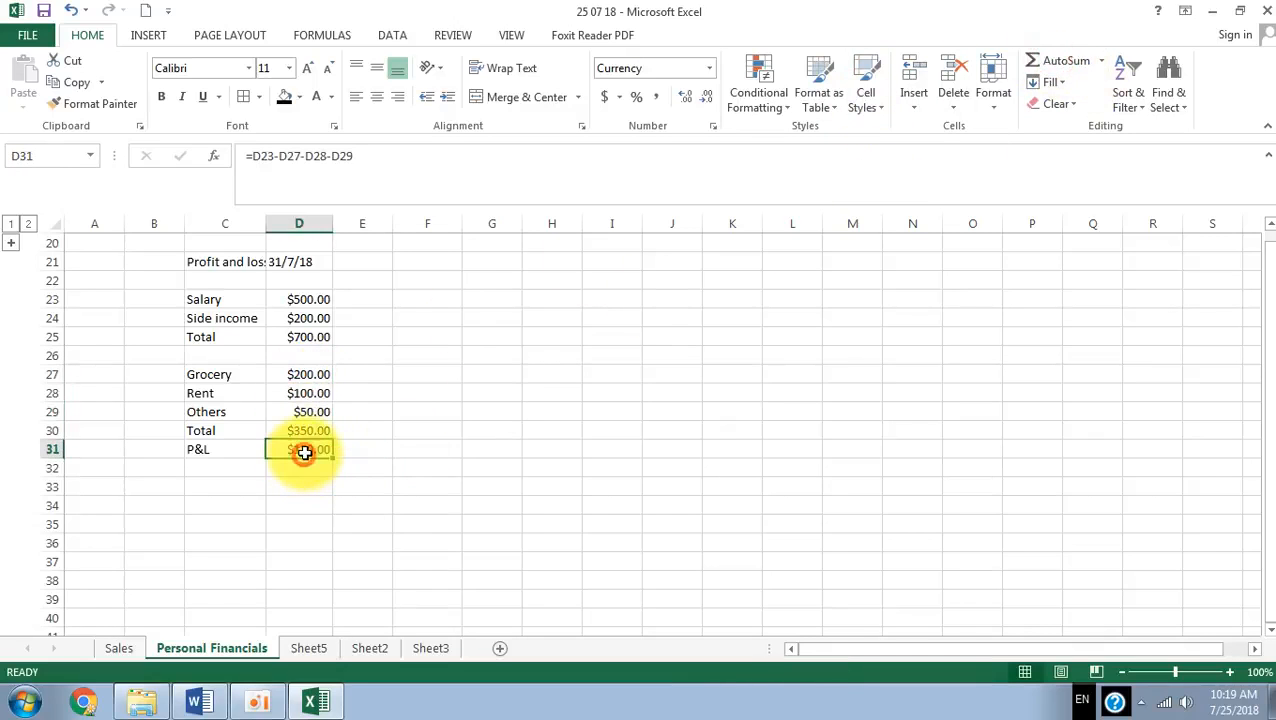
type("=")
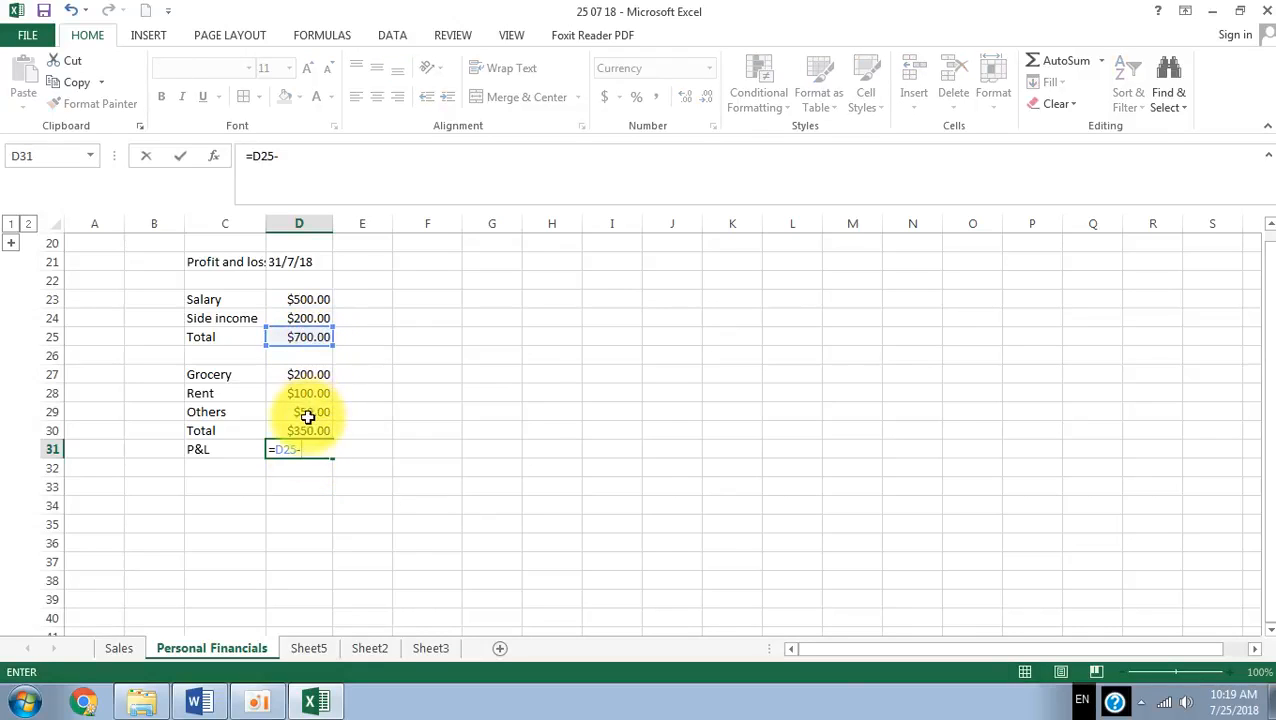
key("Return")
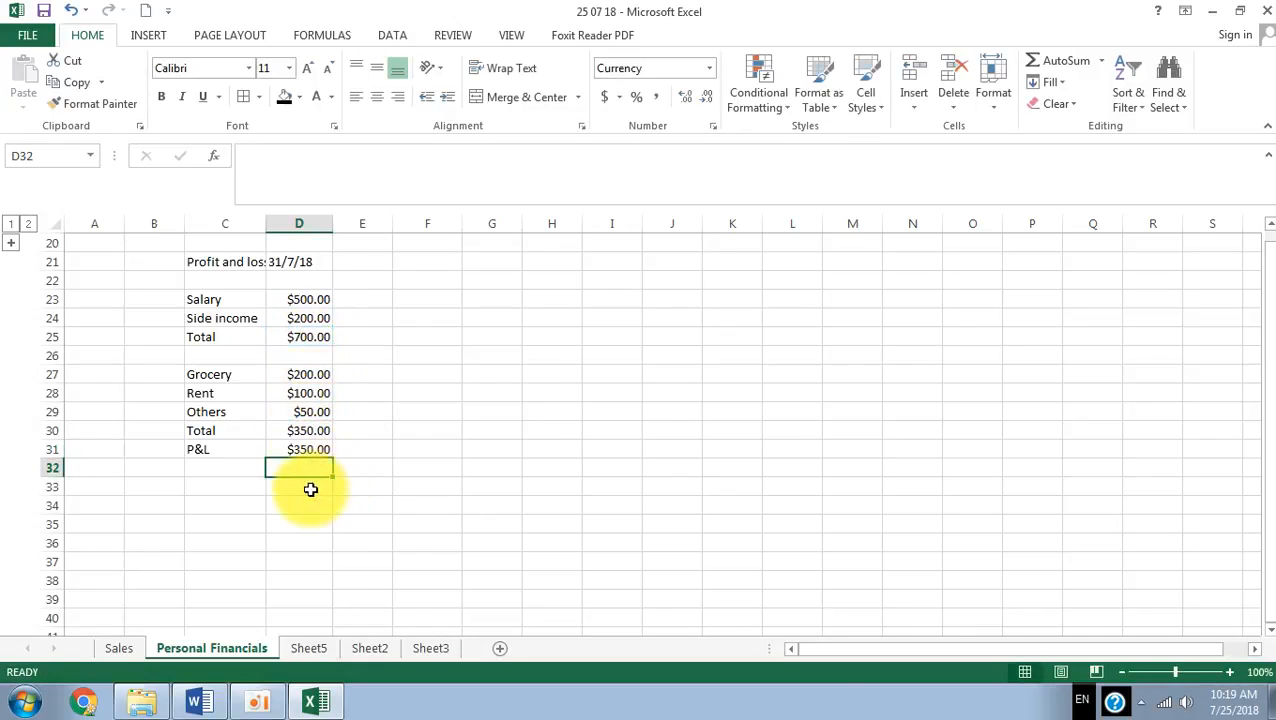
- Insert a blank row between the expenses total and the P&L line, and check the P&L formula
right_click(44, 449)
left_click(100, 298)
left_click(240, 537)
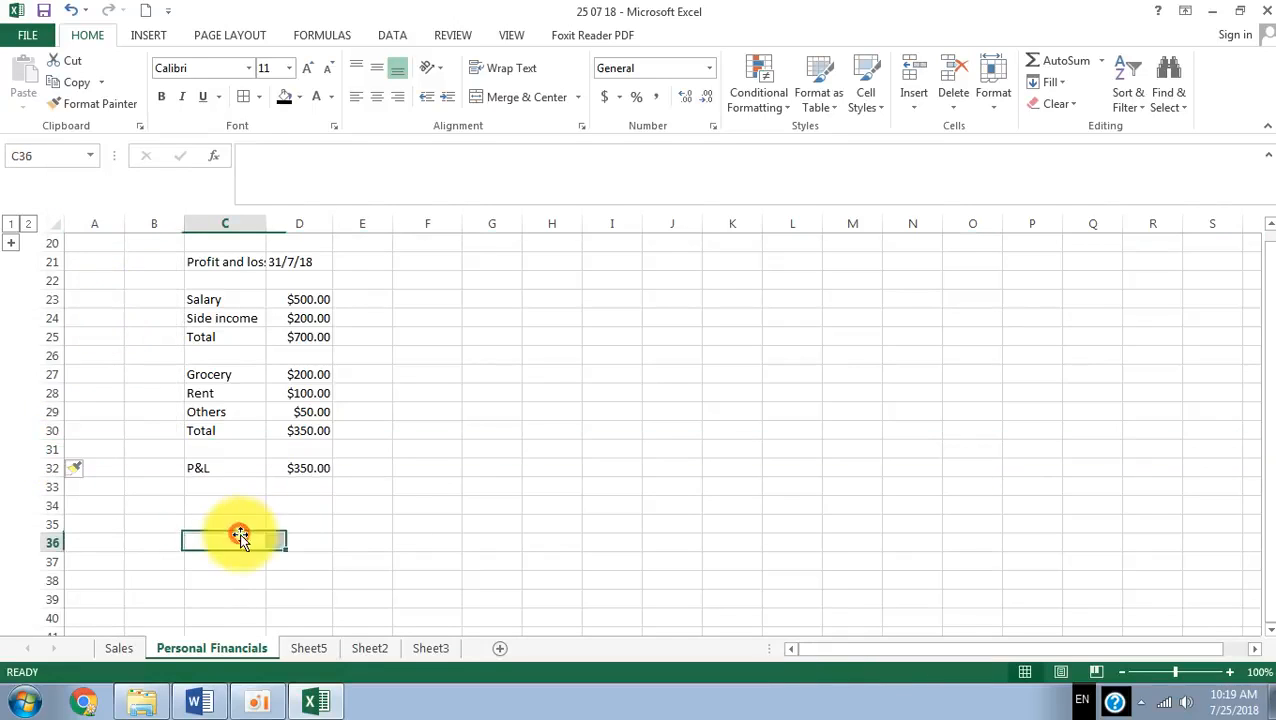
left_click(298, 469)
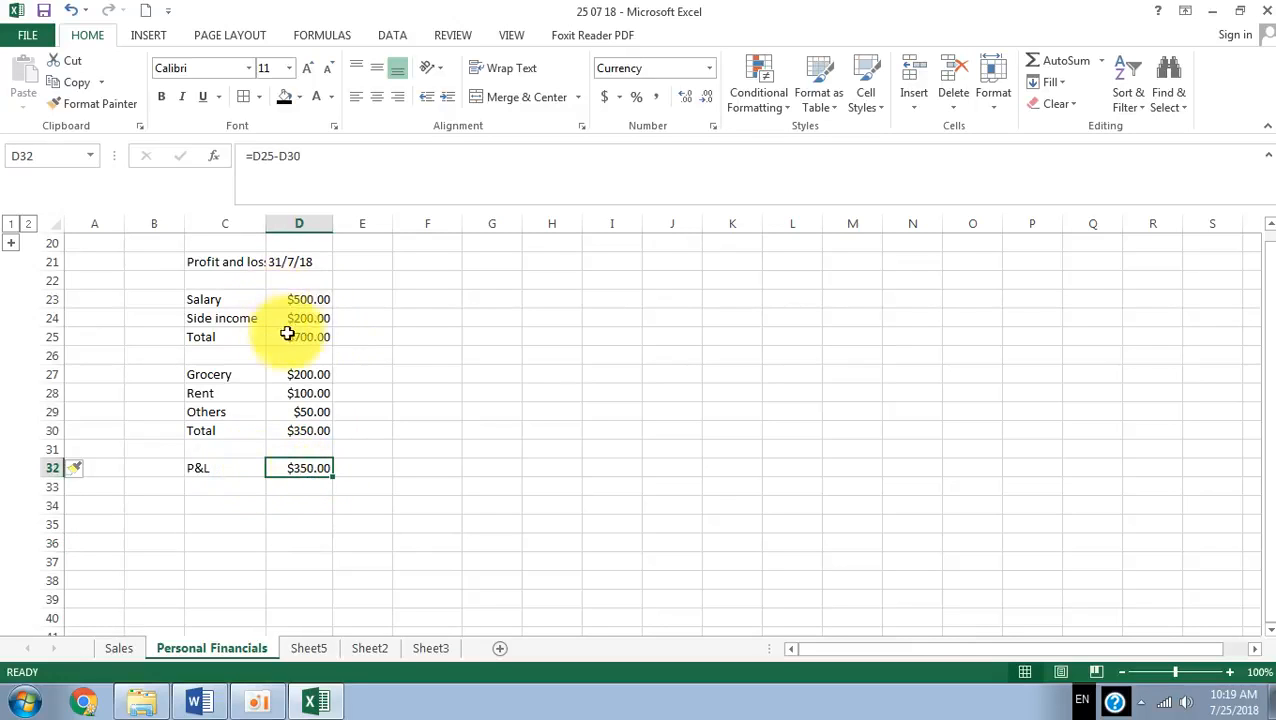
- Make the income Total, expenses Total and P&L lines bold, covering both labels and amounts
left_click_drag(251, 336, 305, 336)
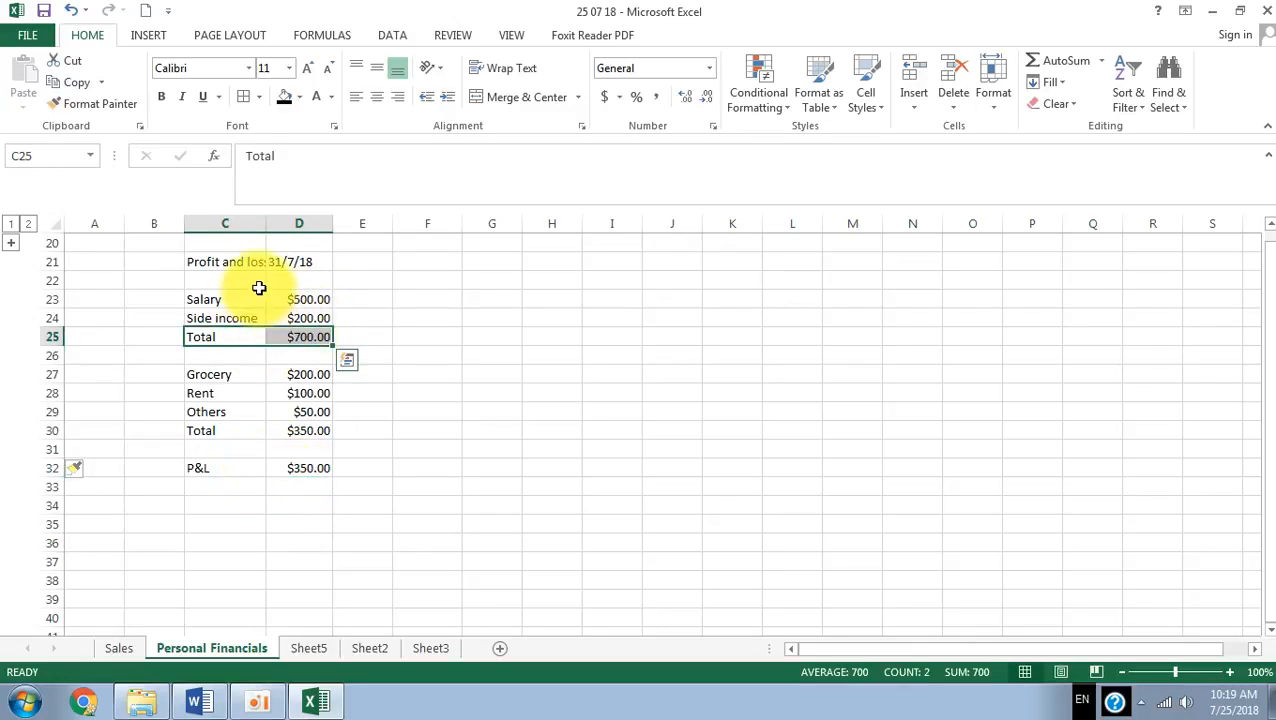
left_click(161, 96)
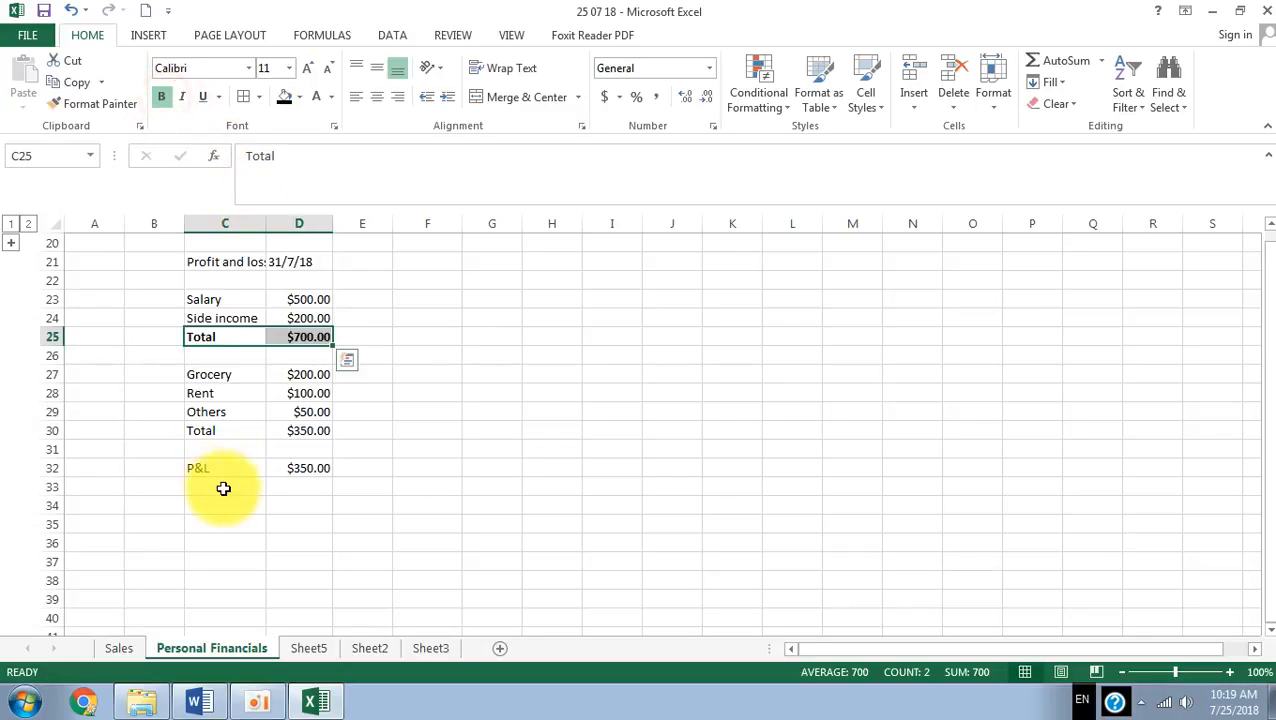
left_click(224, 431)
left_click_drag(247, 431, 300, 430)
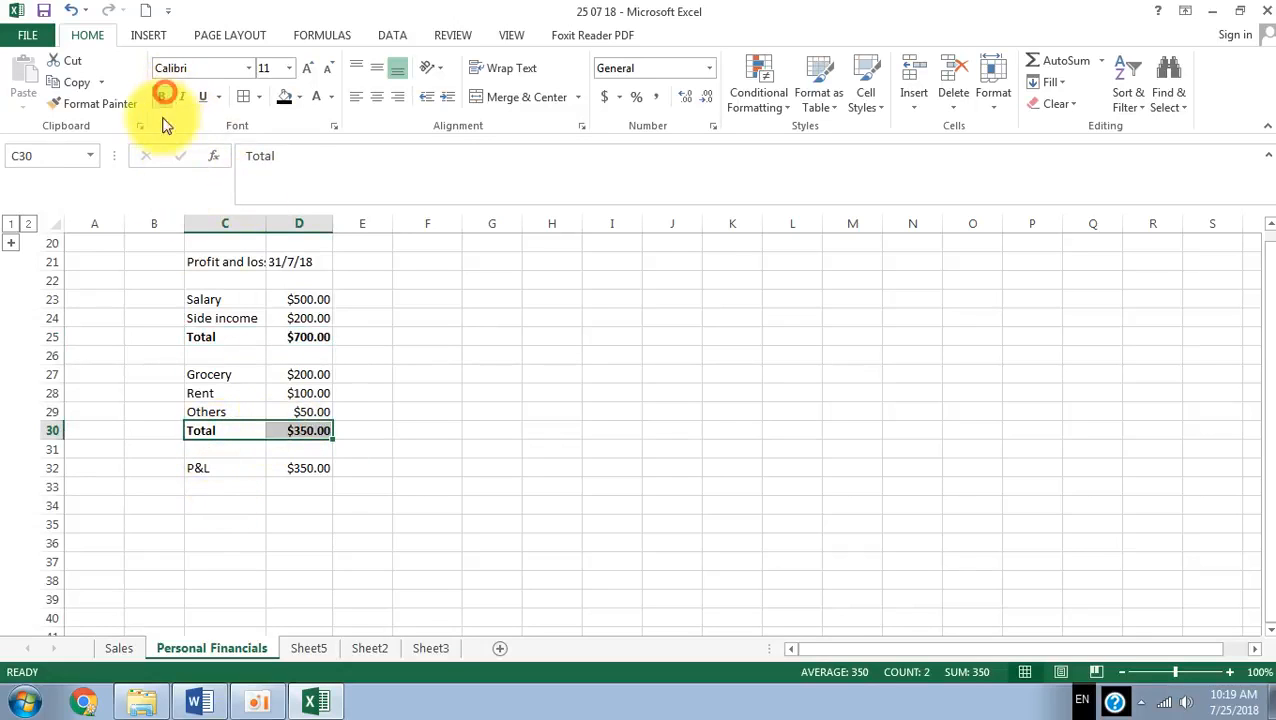
left_click(358, 518)
left_click_drag(222, 468, 292, 466)
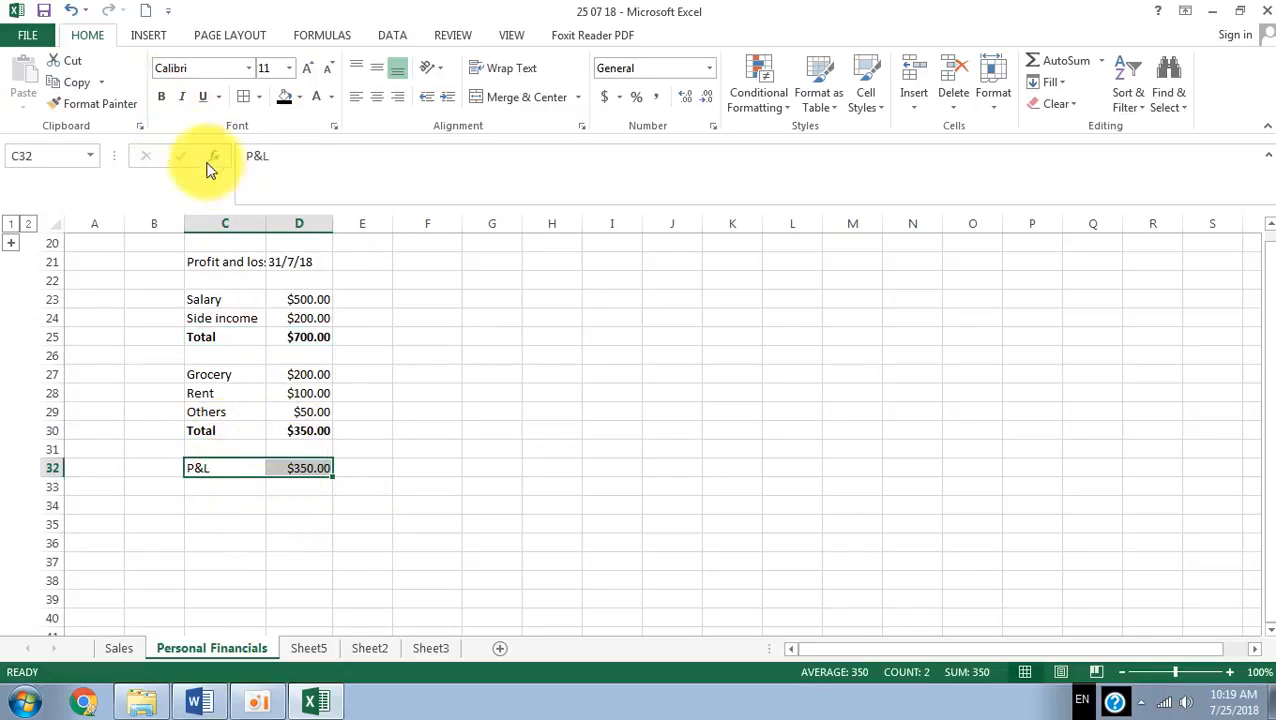
left_click(161, 96)
left_click(402, 503)
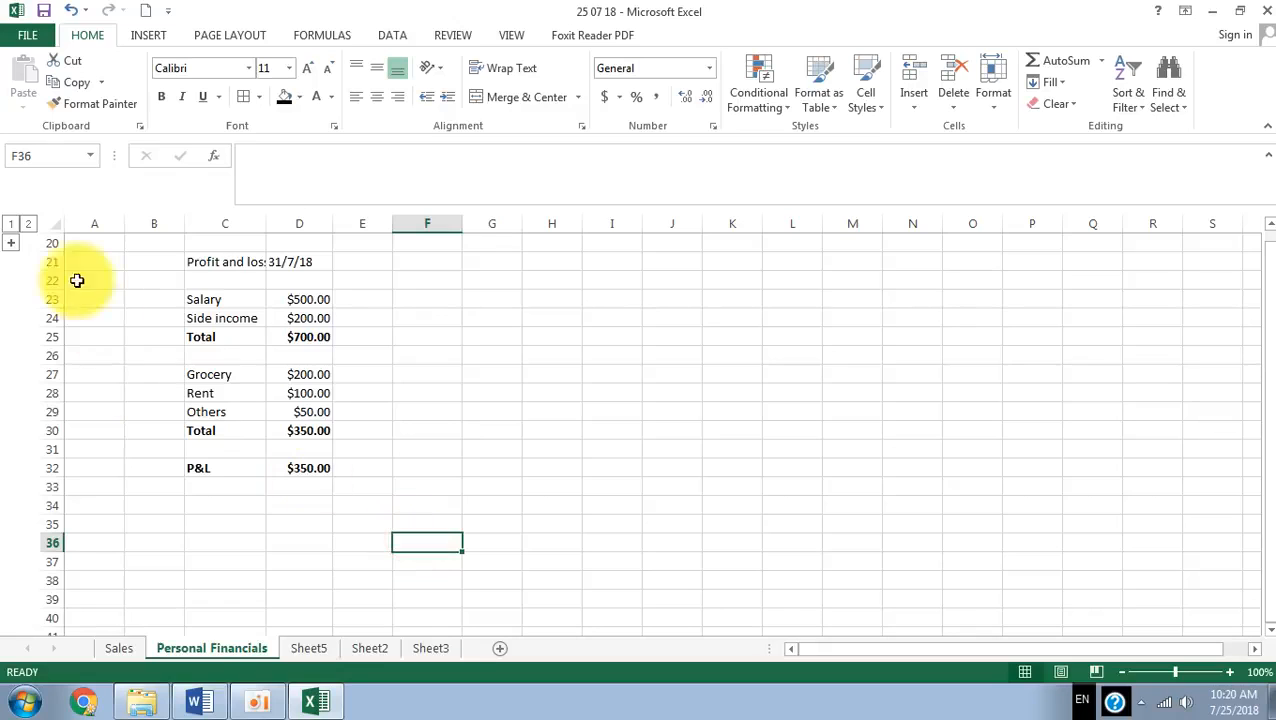
- Expand the grouped balance sheet rows and apply all borders to the profit and loss range C23:P32
left_click(10, 242)
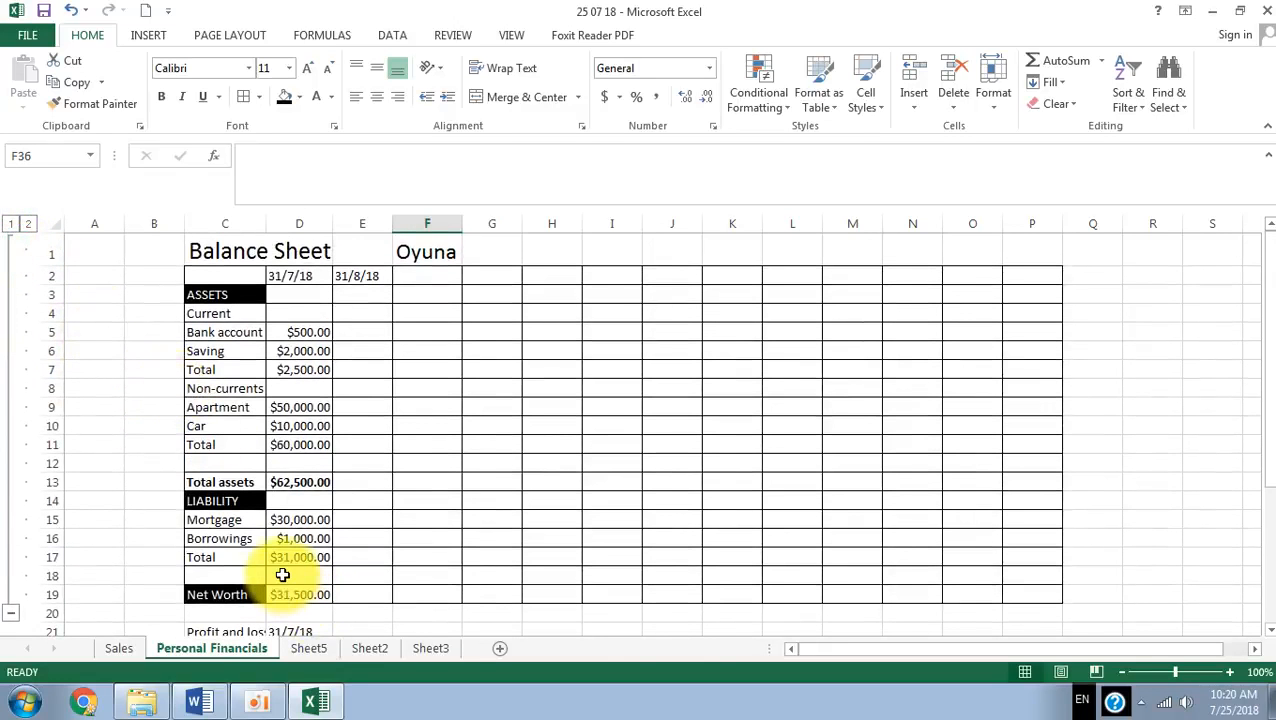
scroll(336, 578, "down", 5)
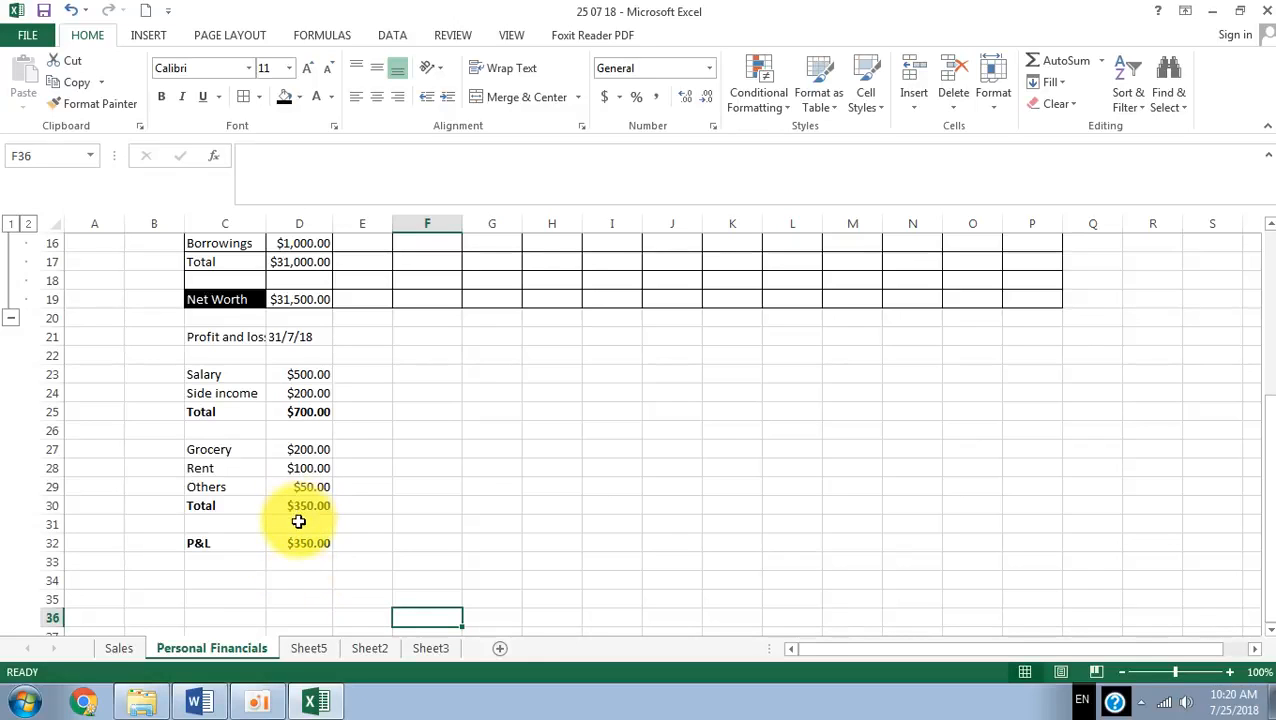
scroll(304, 507, "up", 2)
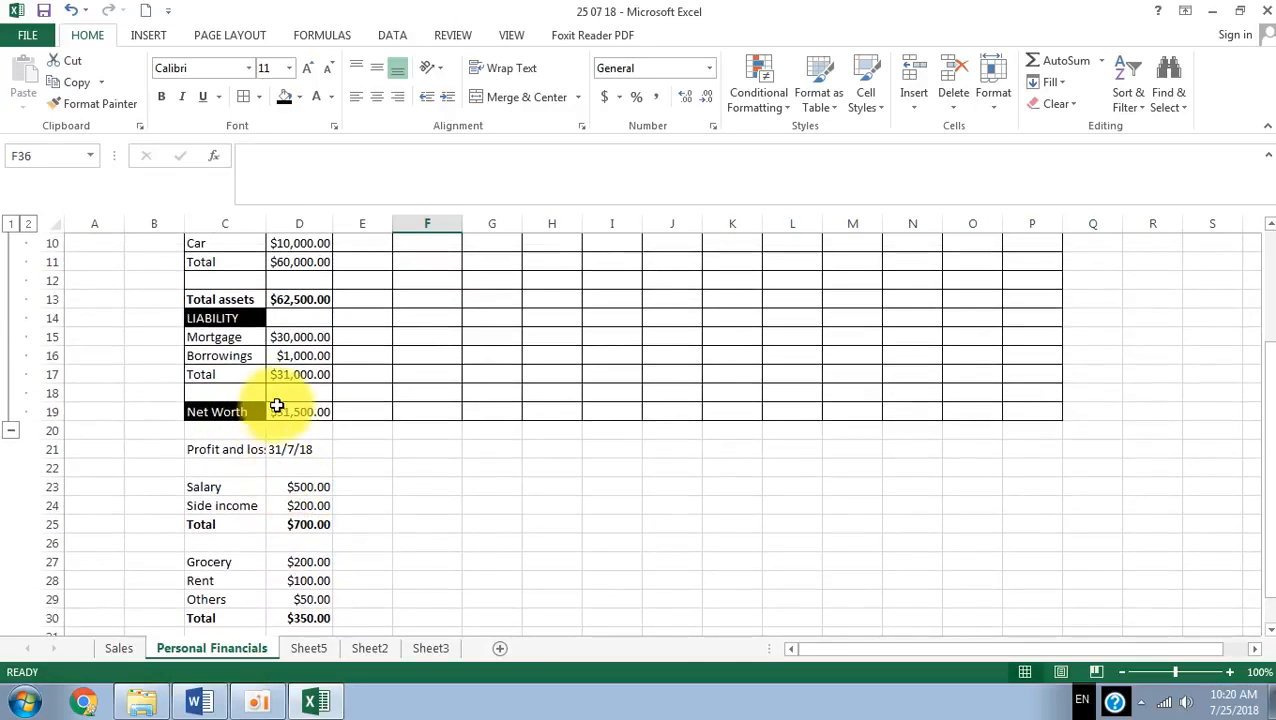
scroll(384, 561, "down", 2)
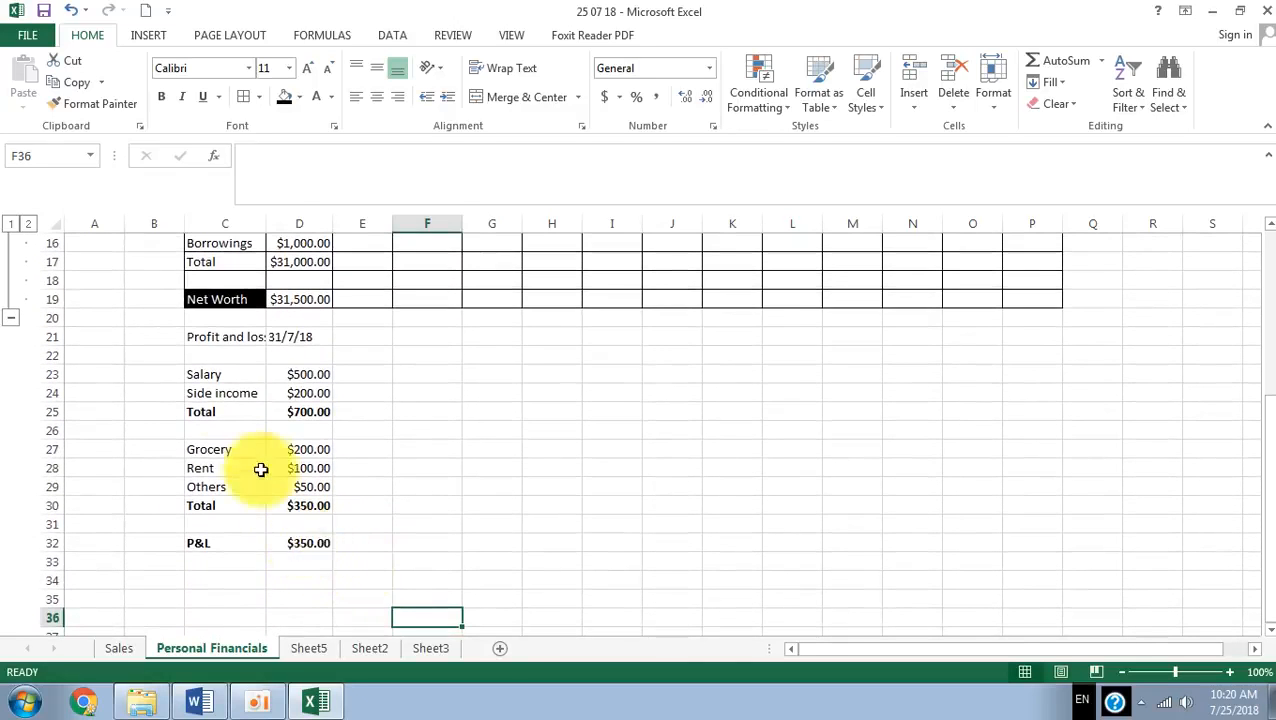
left_click_drag(210, 381, 1045, 535)
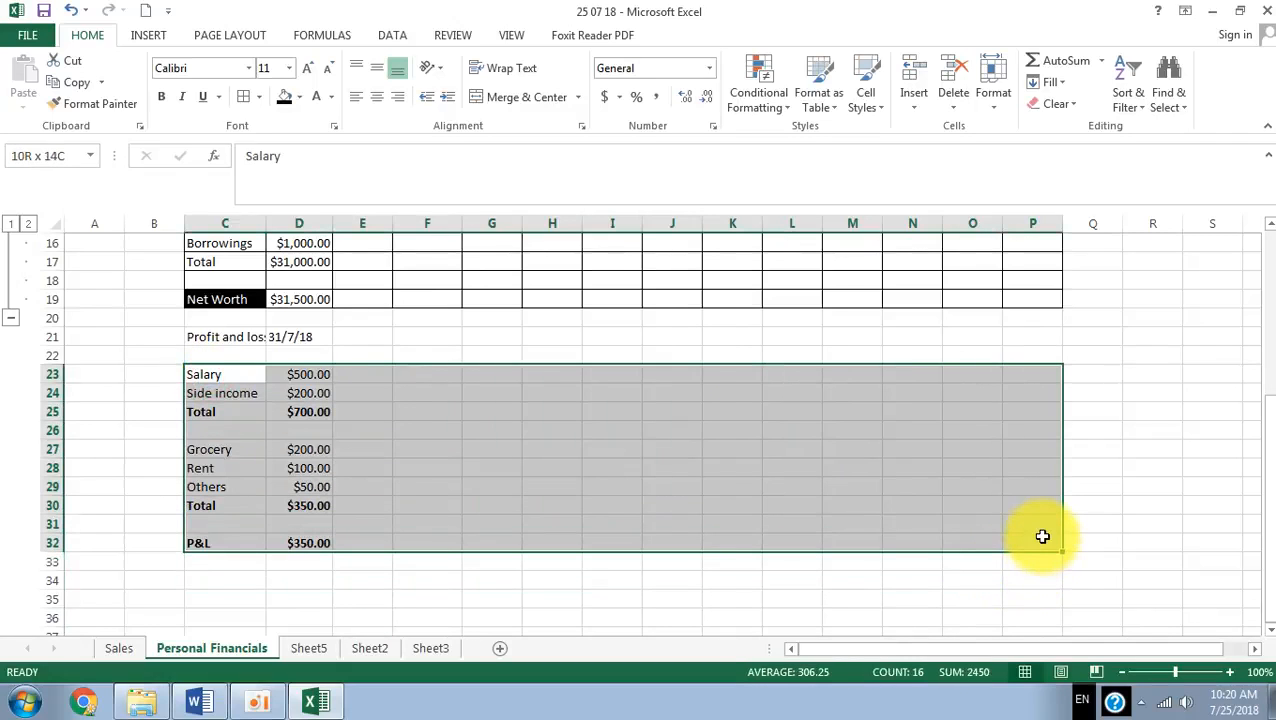
left_click(240, 100)
left_click(378, 464)
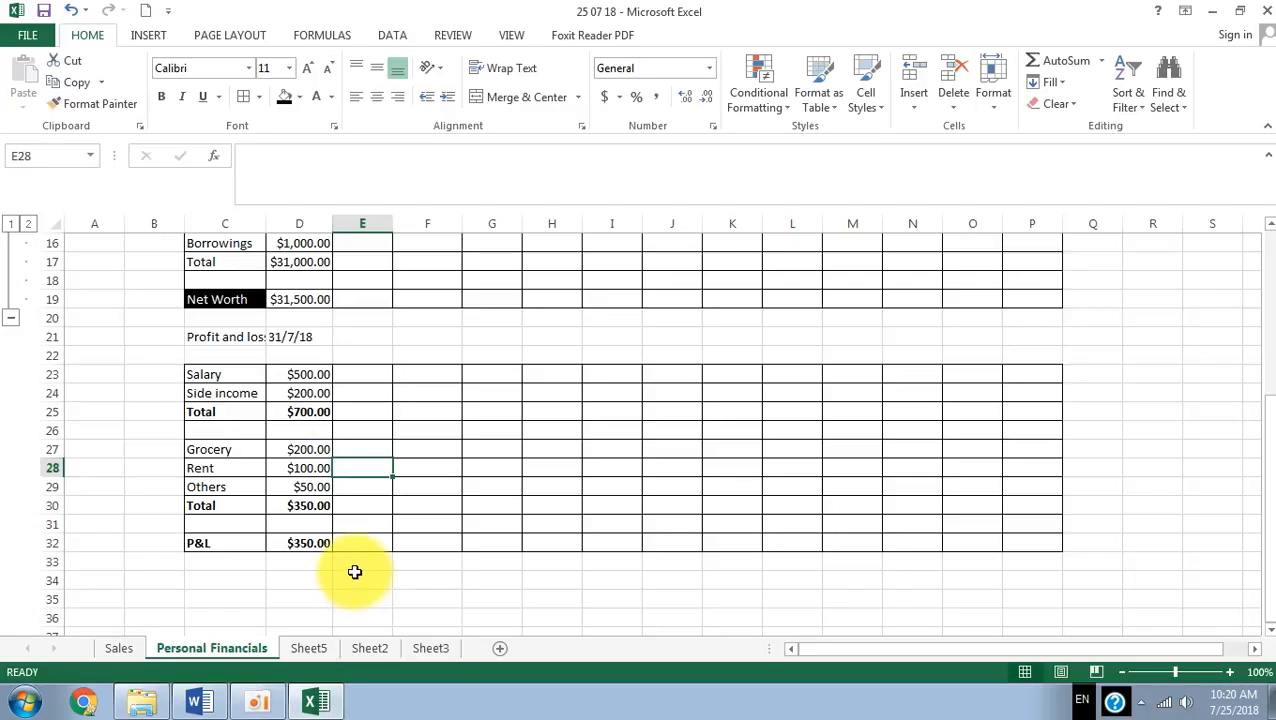
- Enlarge the Profit and loss heading and its date to font size 18, and auto-fit column C to the heading
scroll(334, 520, "up", 5)
scroll(335, 521, "down", 3)
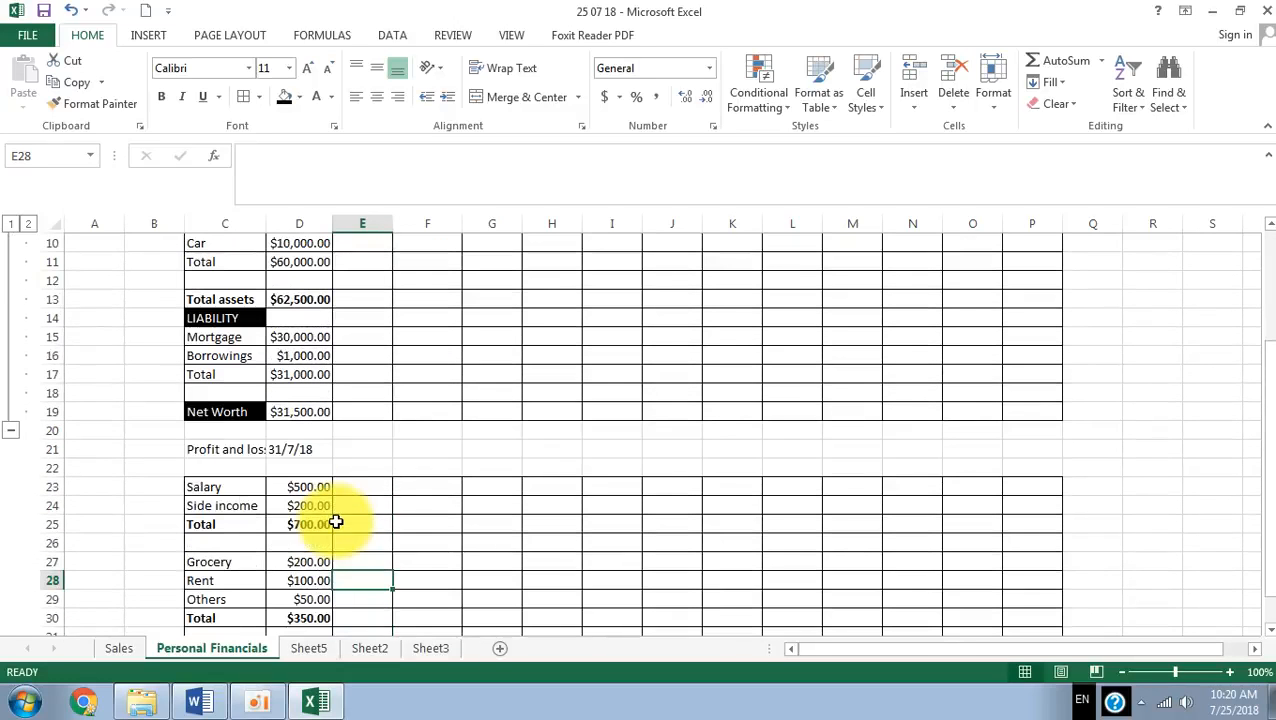
left_click_drag(226, 451, 288, 447)
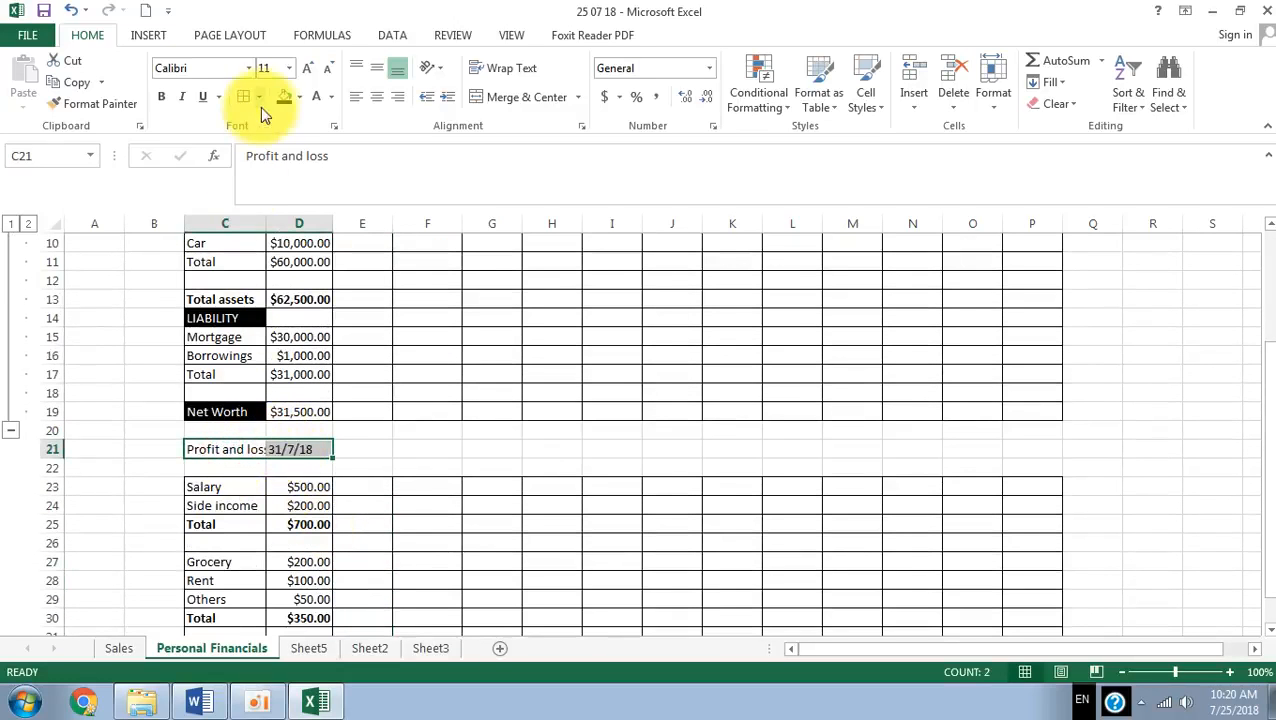
left_click(289, 70)
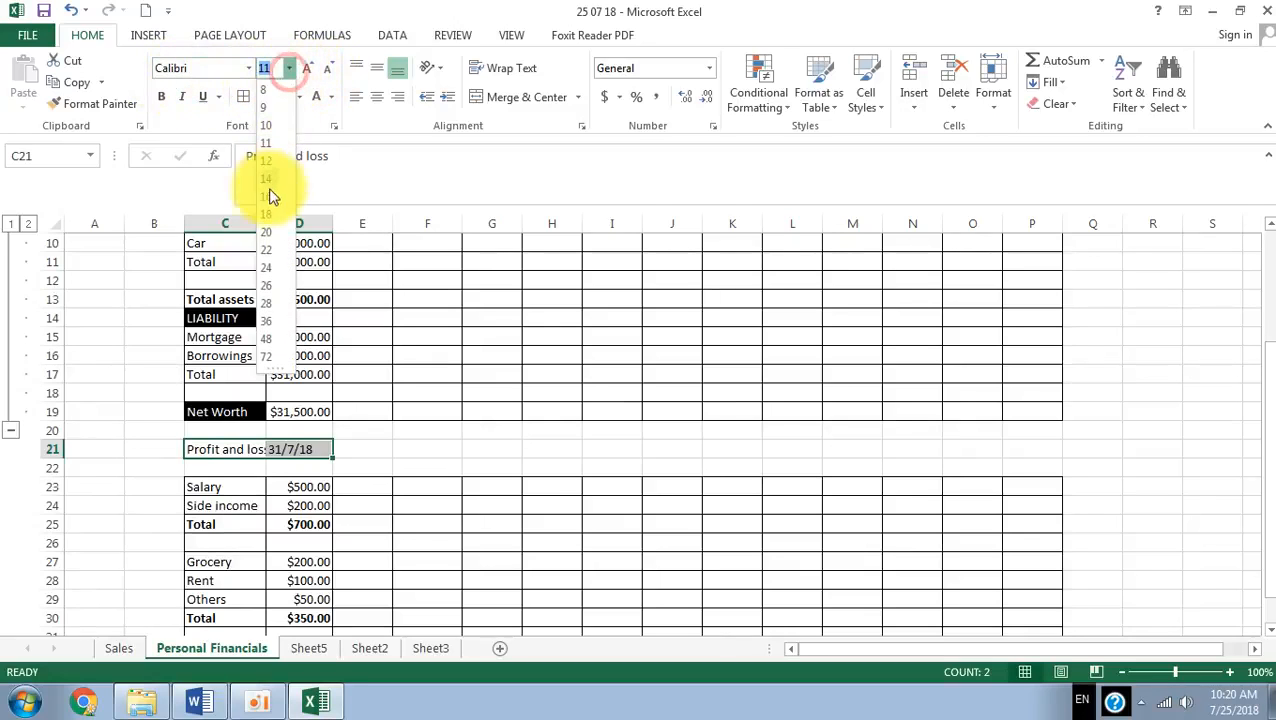
left_click(265, 207)
left_click(372, 486)
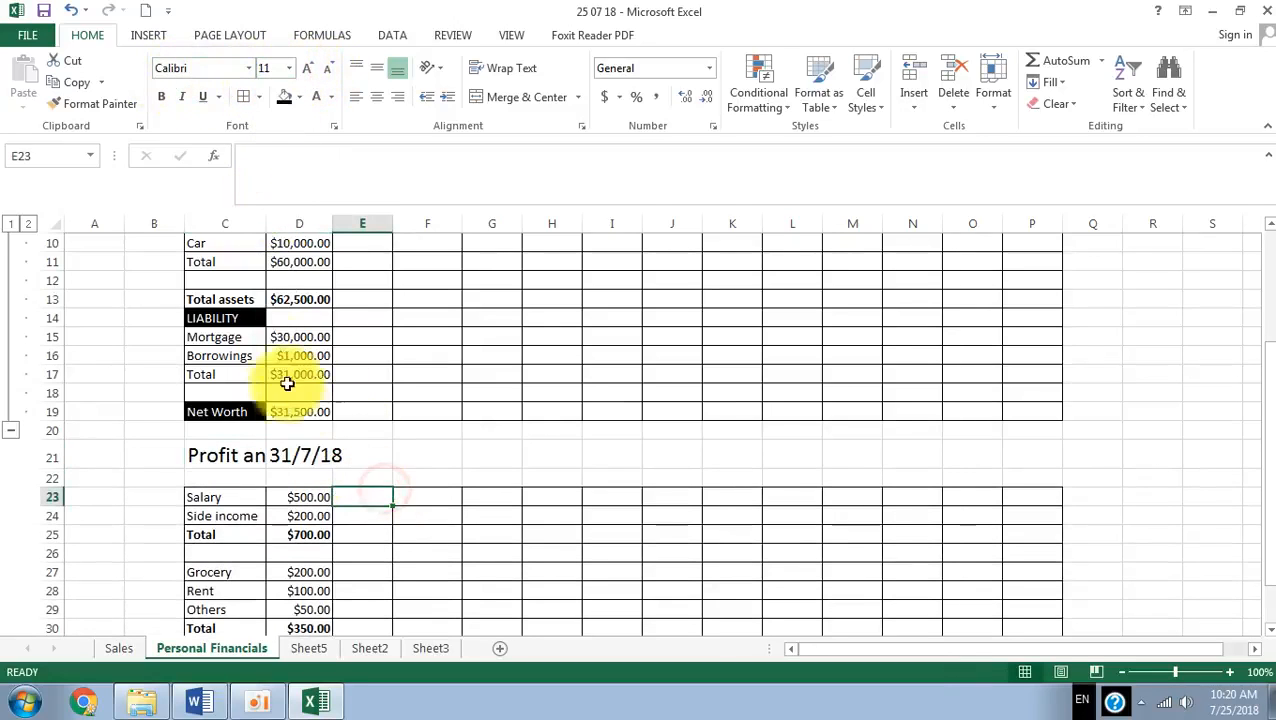
double_click(270, 223)
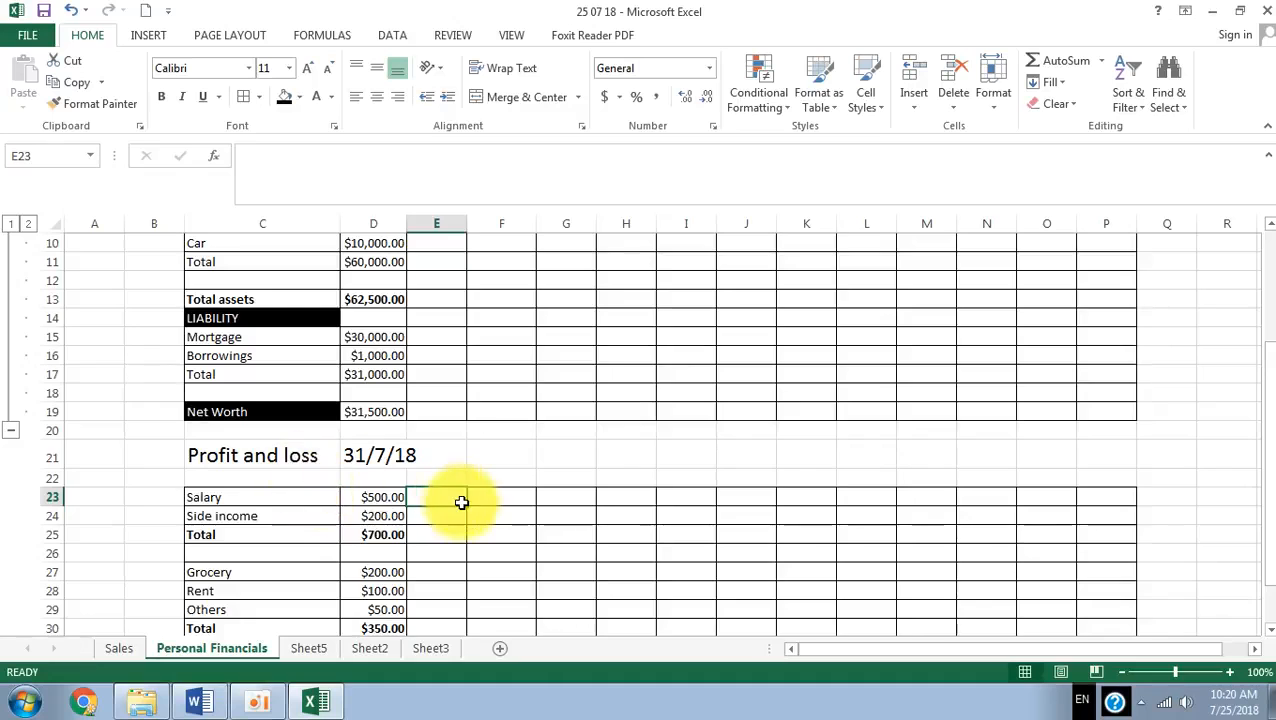
- Give the P&L label cell C32 a black fill with white text
scroll(453, 505, "up", 1)
scroll(453, 505, "up", 2)
scroll(456, 501, "down", 5)
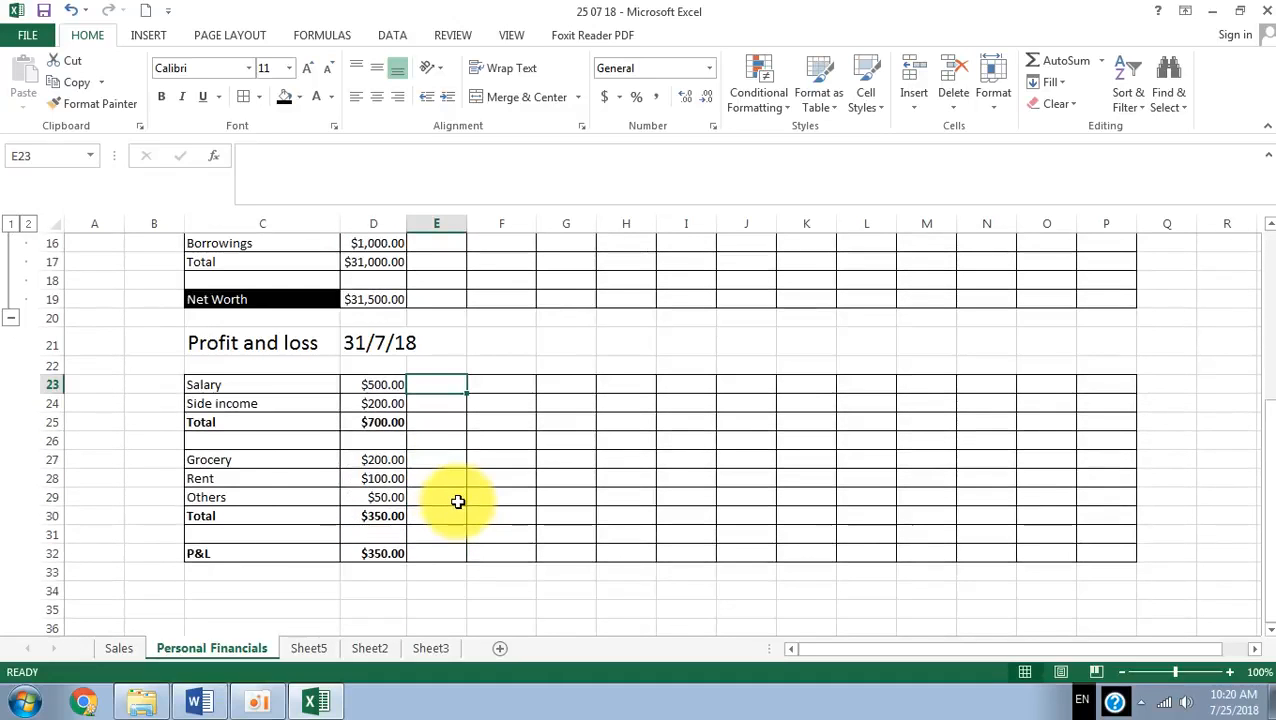
left_click_drag(281, 553, 379, 550)
scroll(379, 541, "up", 3)
scroll(384, 527, "down", 2)
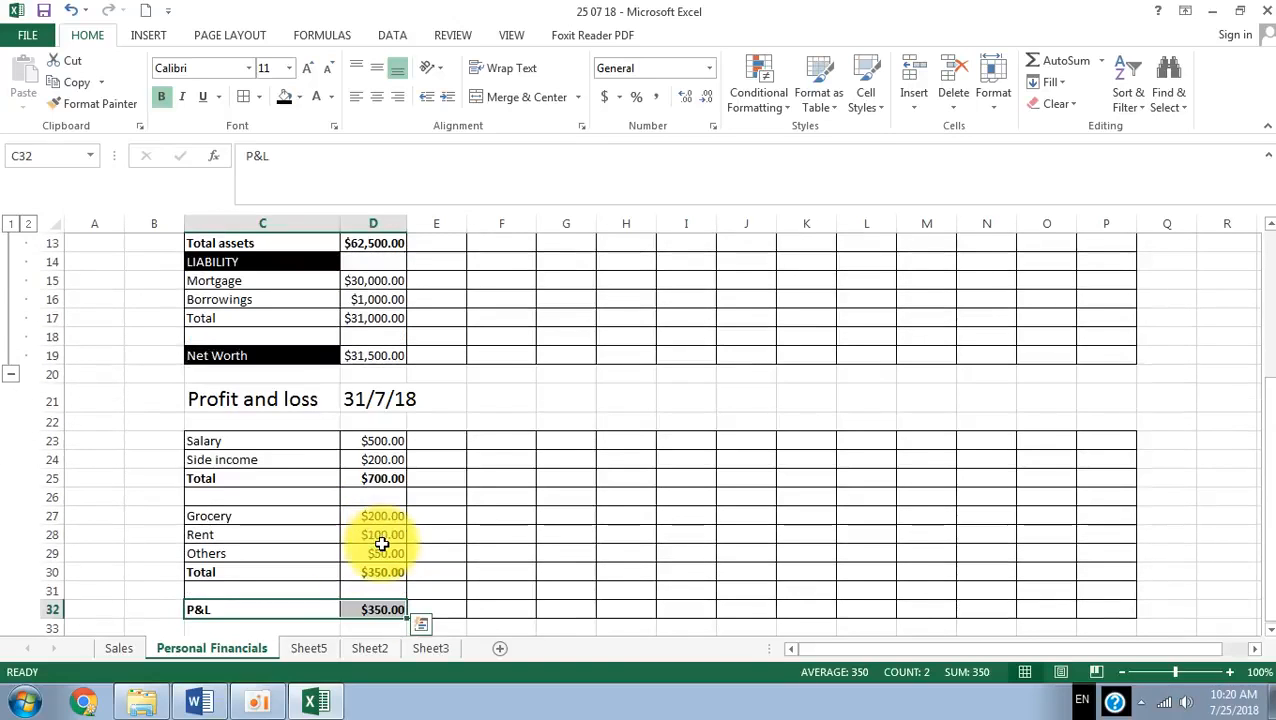
left_click(260, 607)
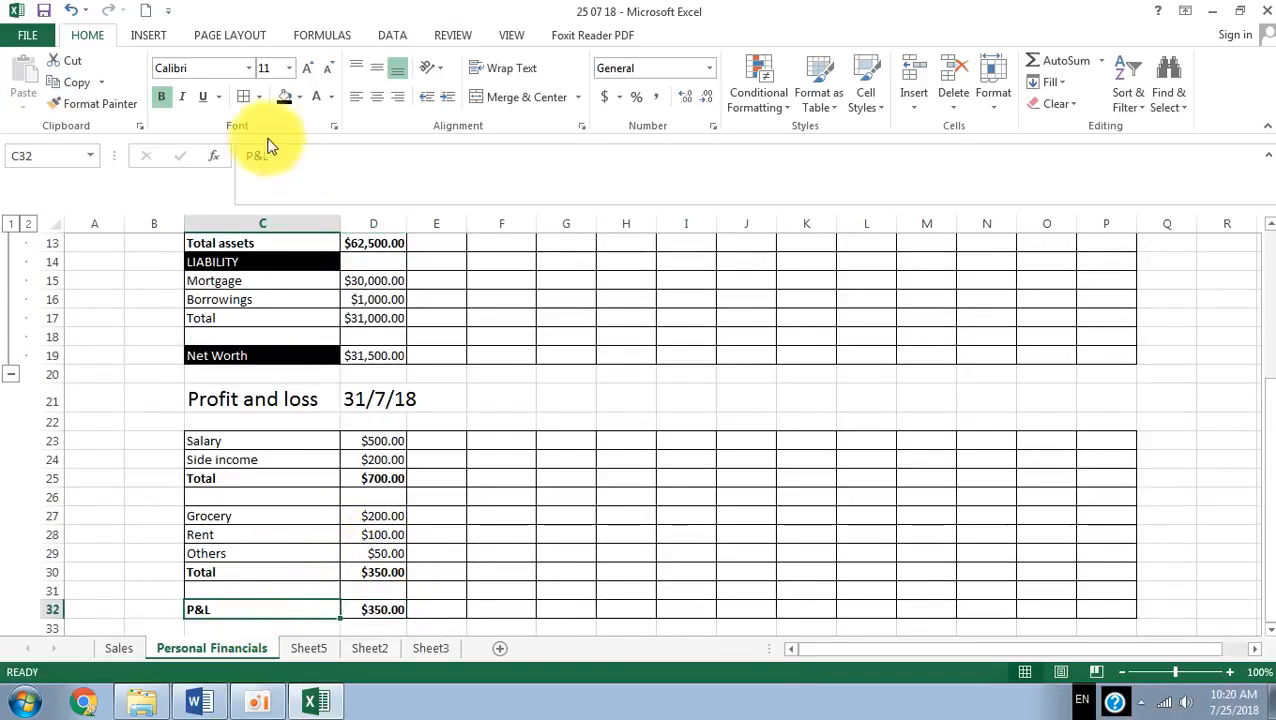
left_click(287, 100)
left_click(330, 97)
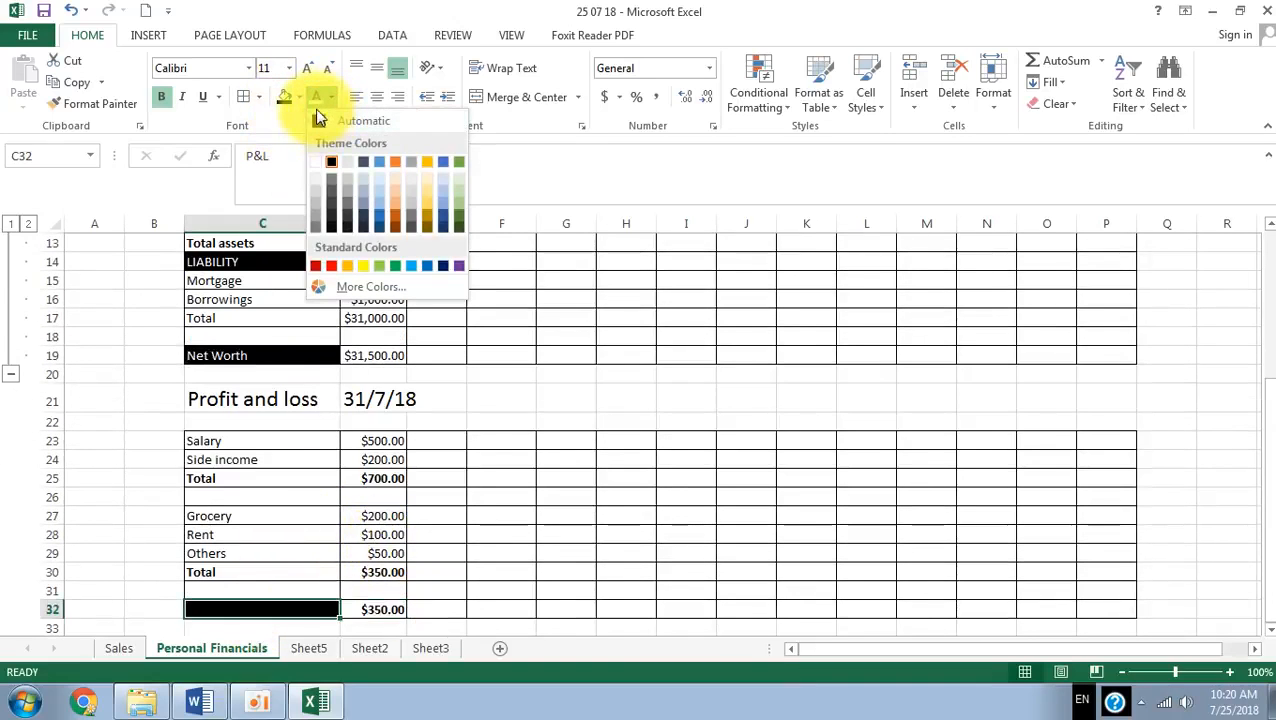
left_click(315, 161)
left_click(420, 396)
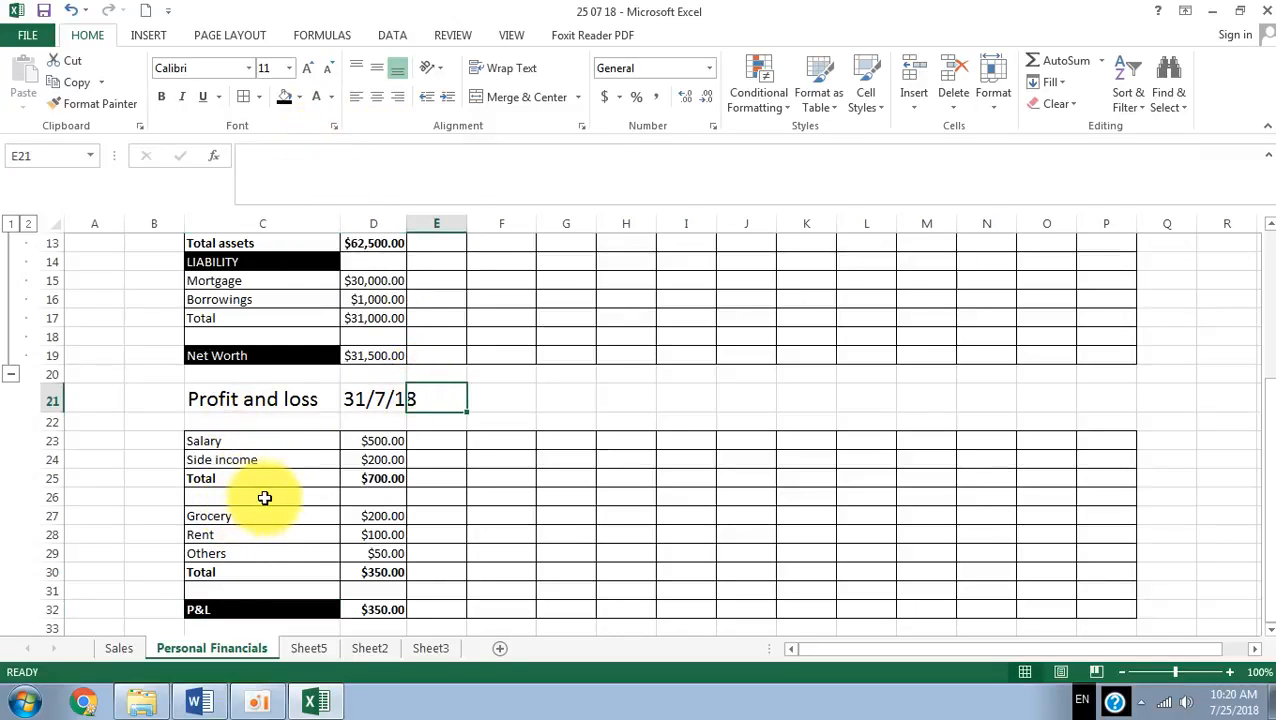
- Insert a row above Salary and enter the section heading Income in C23
right_click(50, 440)
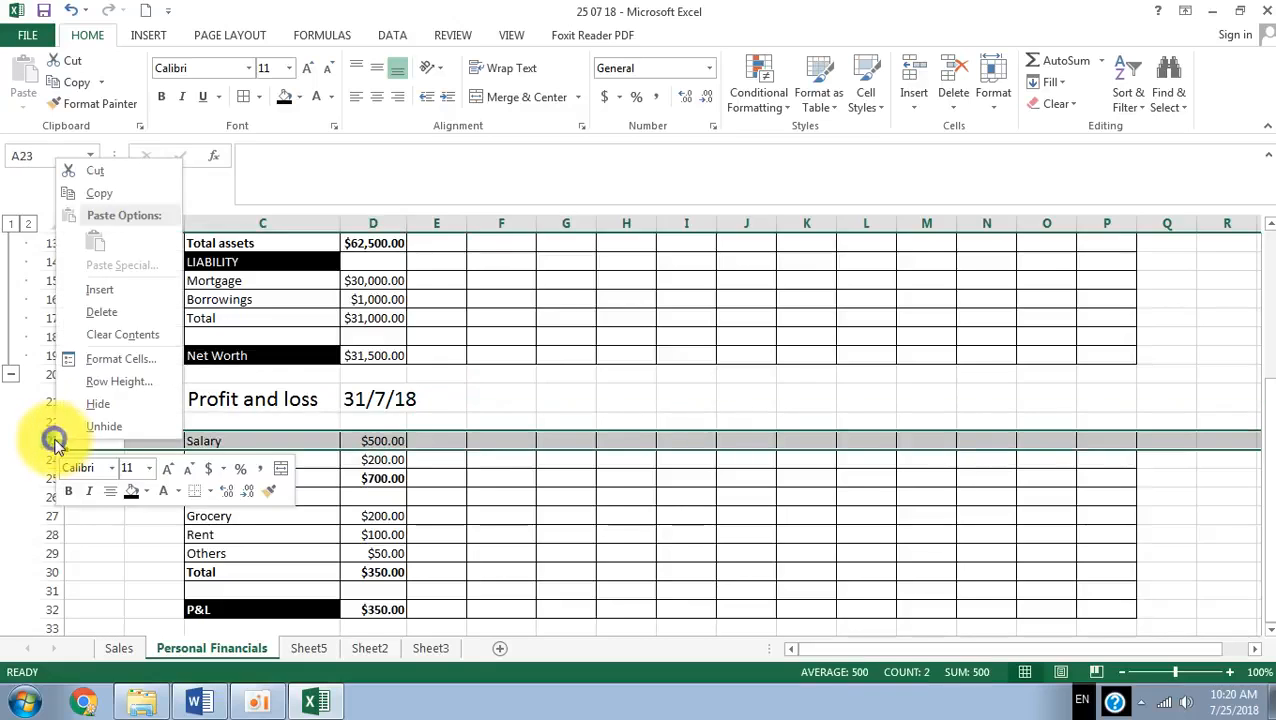
left_click(106, 292)
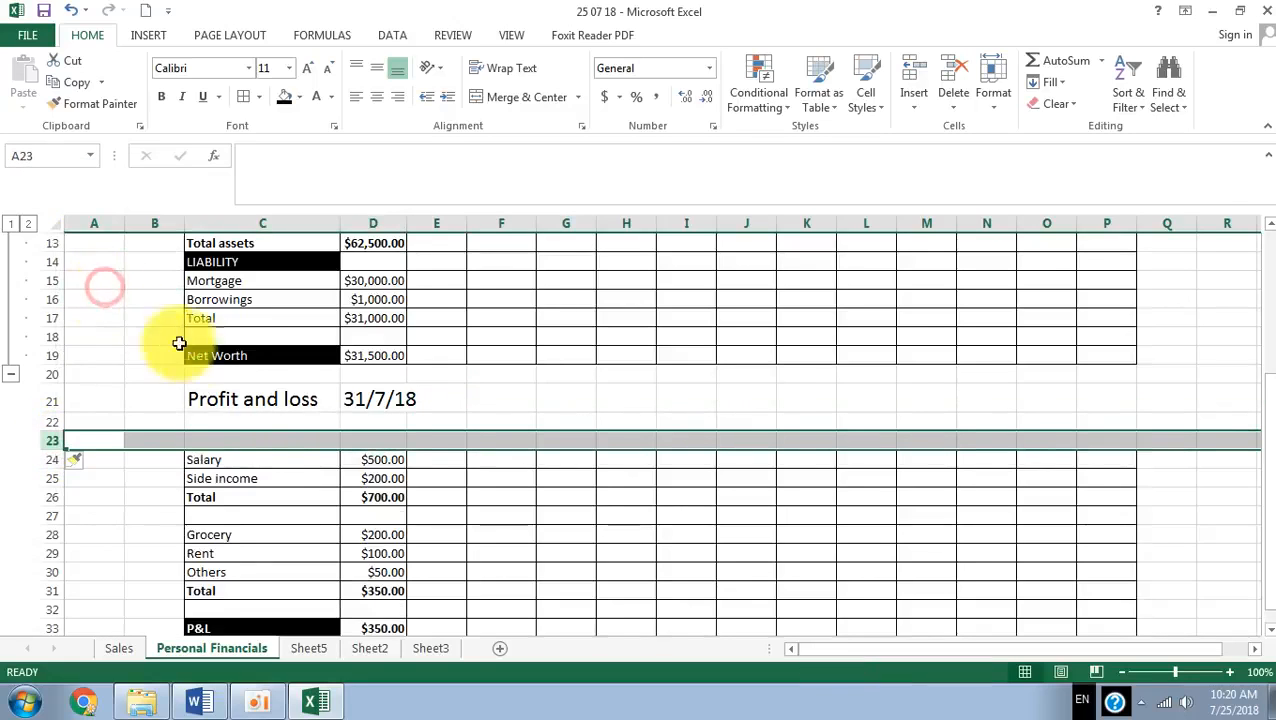
left_click(227, 440)
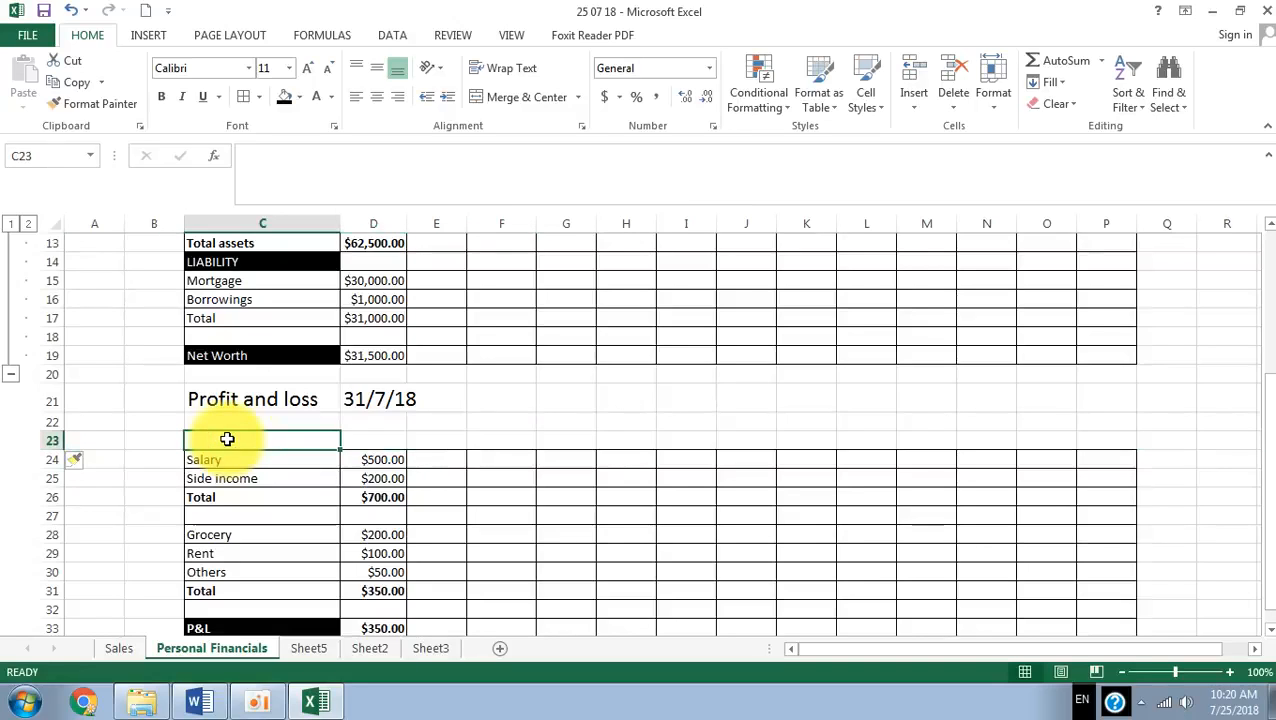
type("Inco")
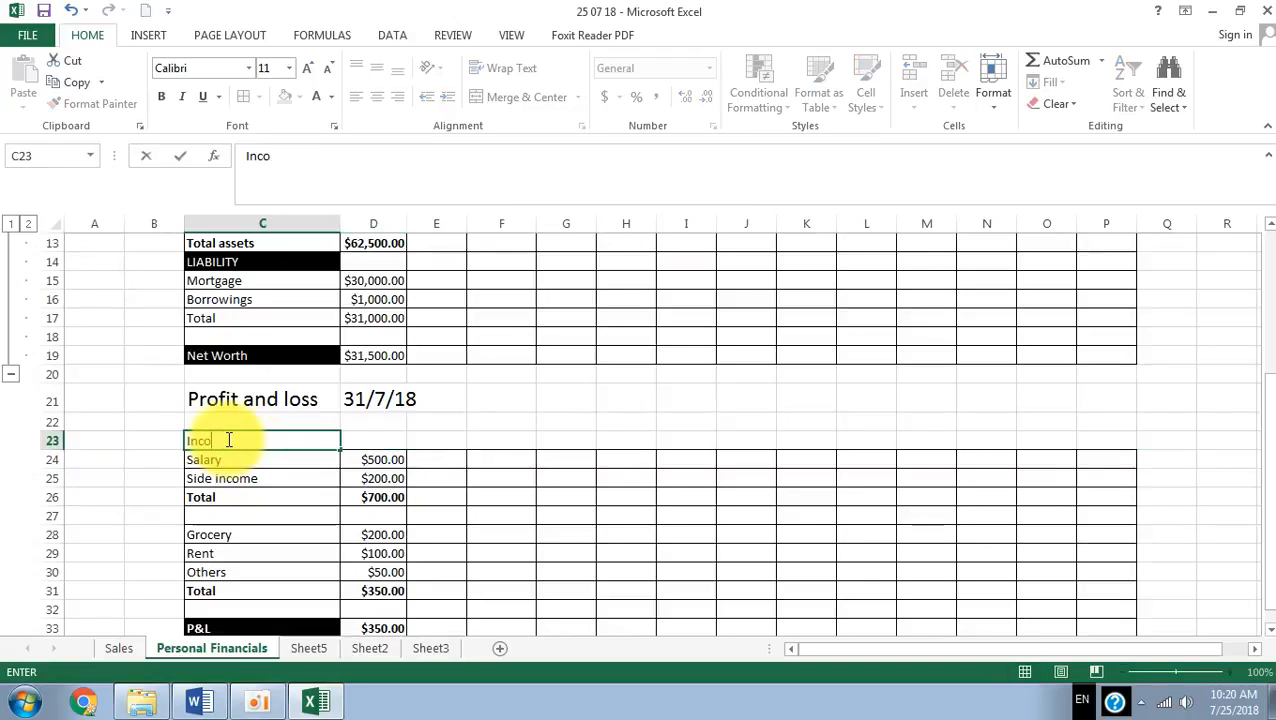
type("me")
left_click(312, 492)
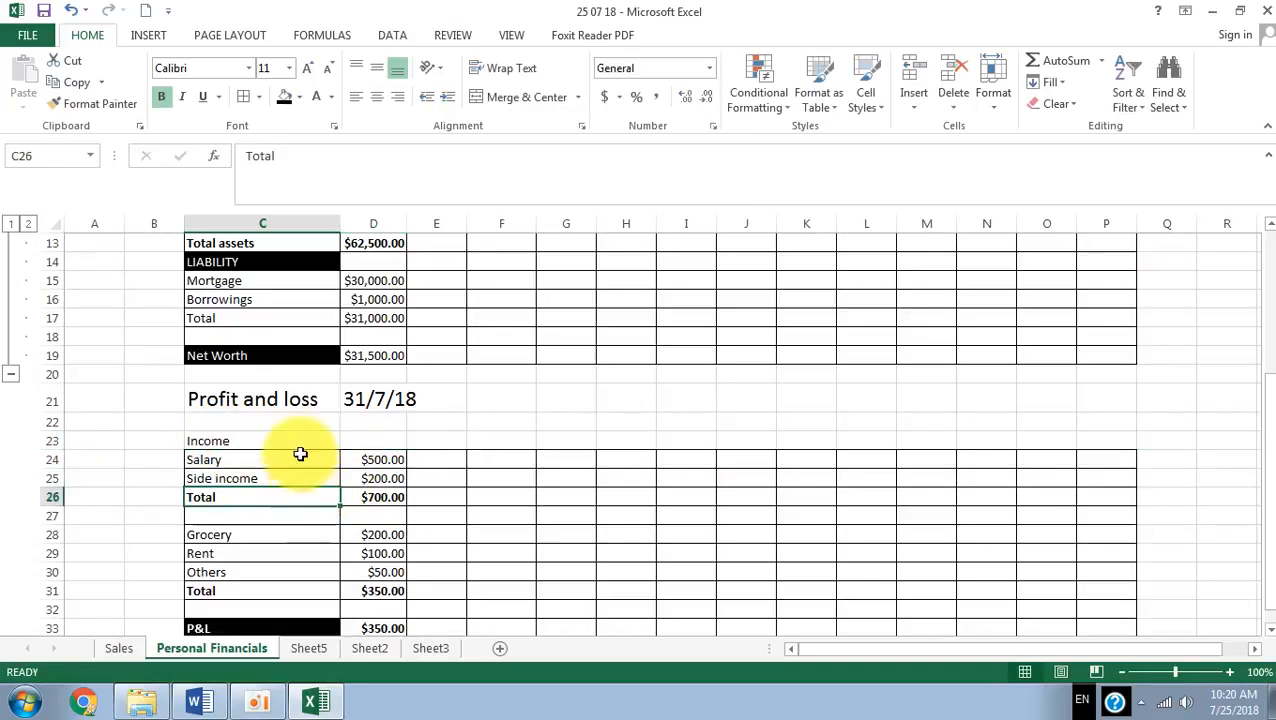
- Apply all borders to the Income heading row across C23:P23
left_click_drag(295, 440, 1166, 441)
left_click(728, 462)
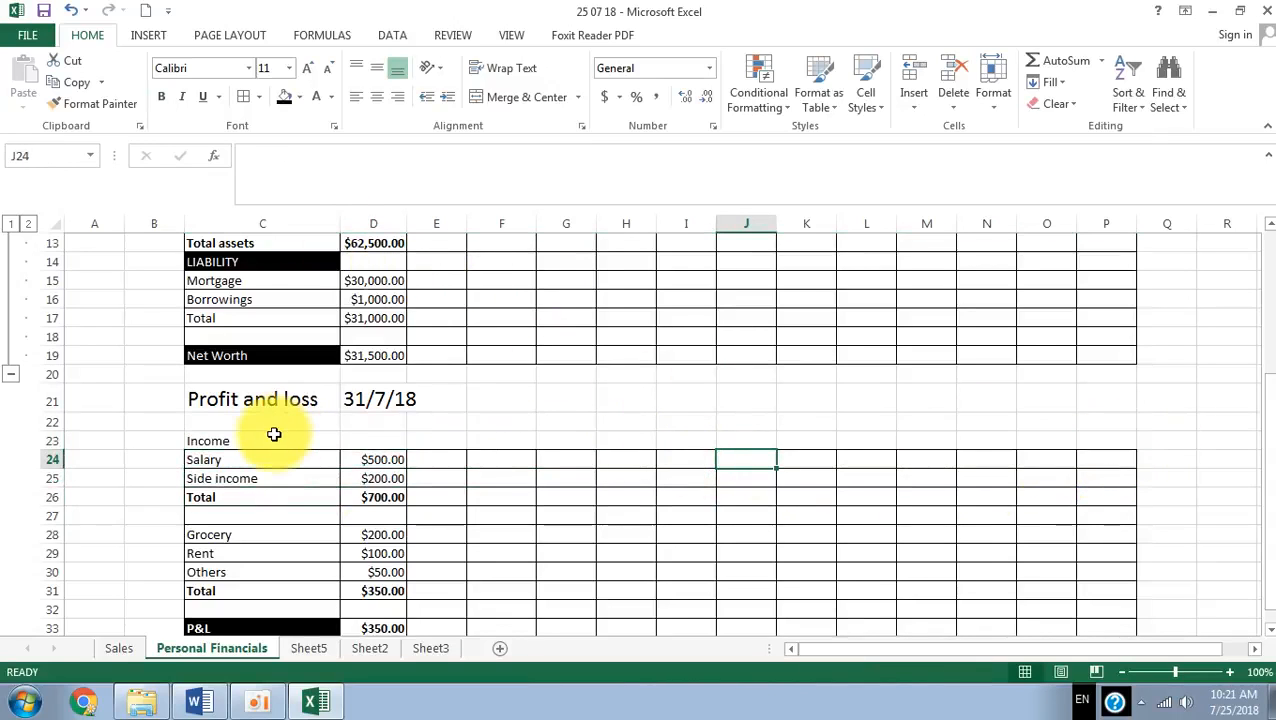
left_click(275, 437)
left_click_drag(275, 437, 1105, 444)
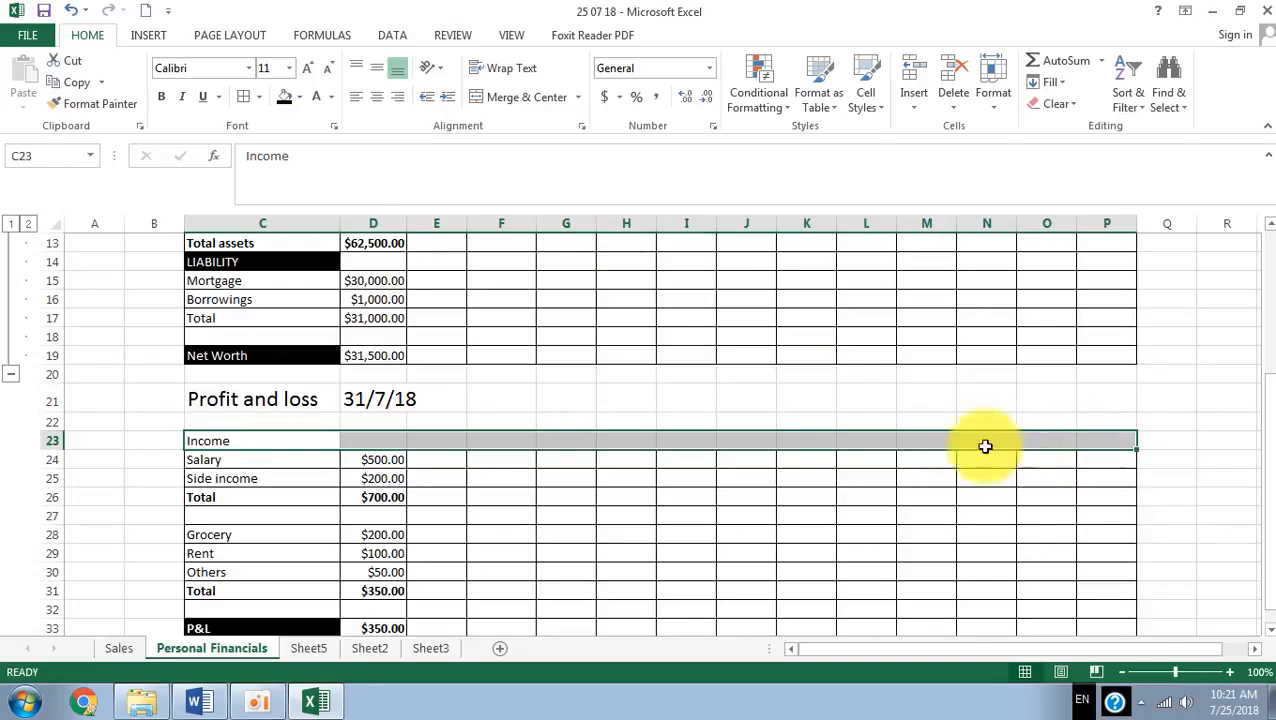
left_click(243, 96)
- Format the Income heading cell C23 with a black fill and white text
left_click(297, 443)
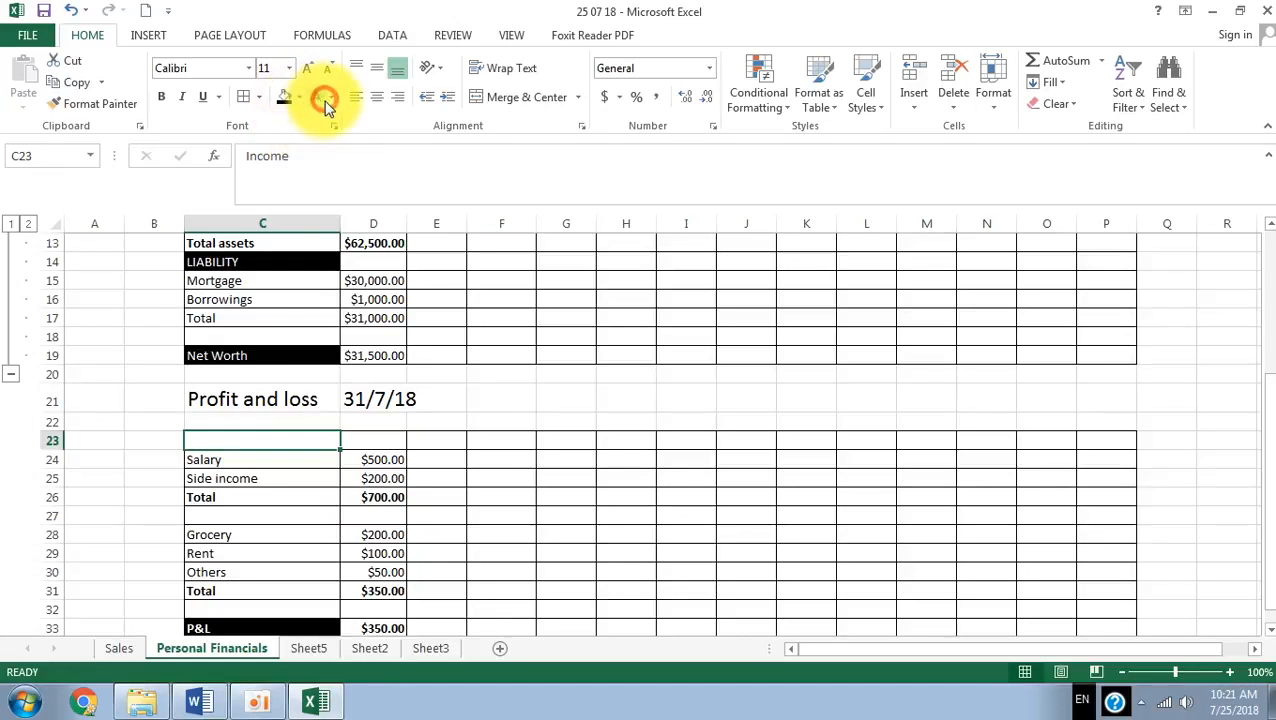
left_click(285, 98)
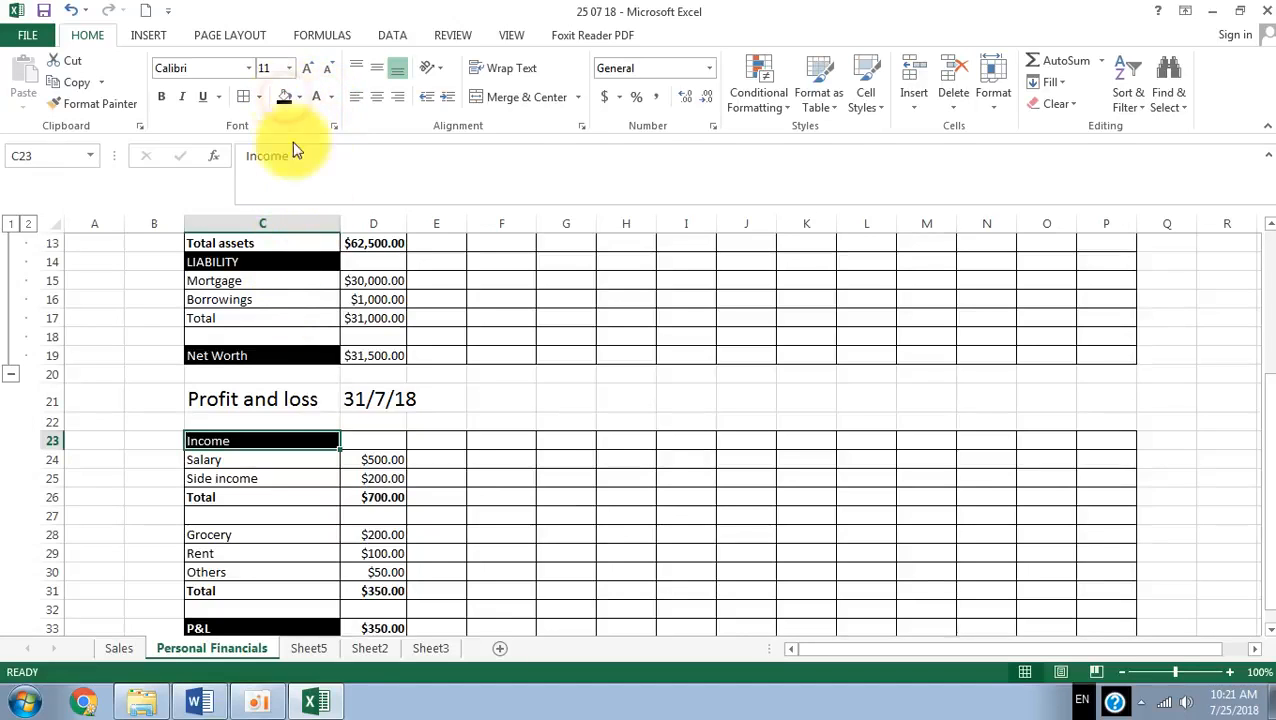
left_click(450, 497)
- Enter the heading Expenses in C27 above Grocery, and give it a black fill with white text
scroll(450, 540, "down", 1)
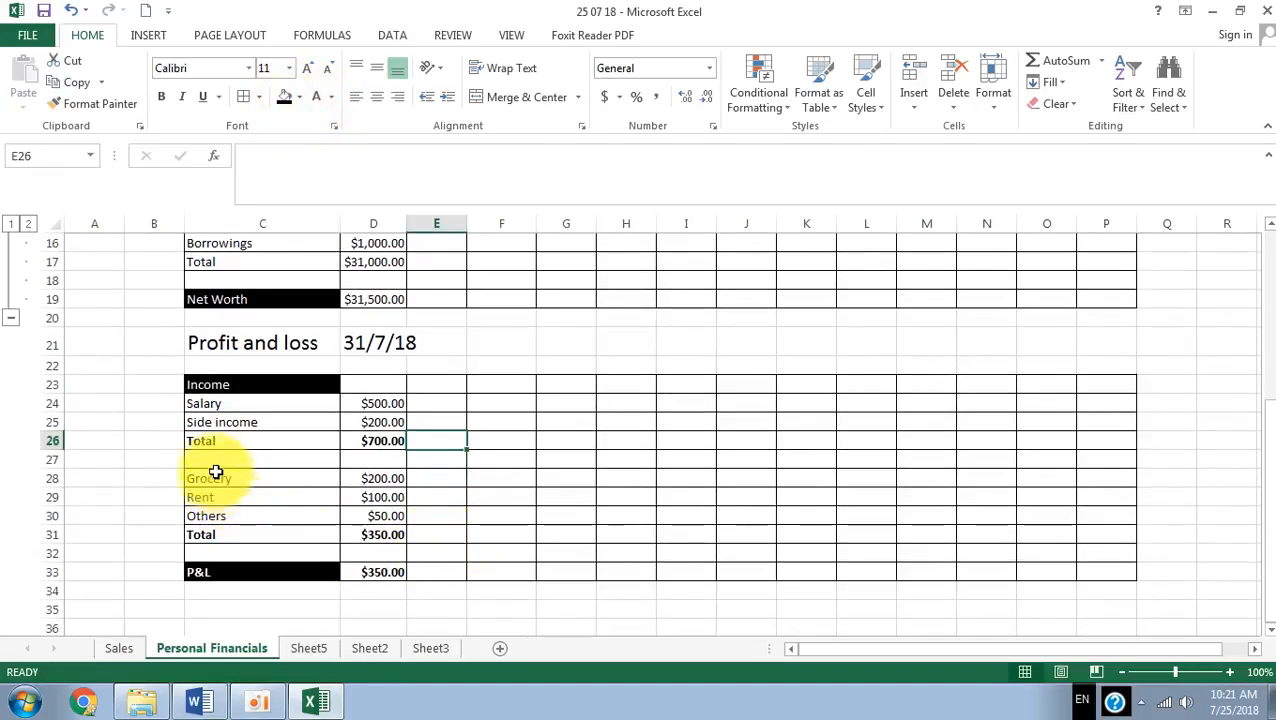
left_click(215, 459)
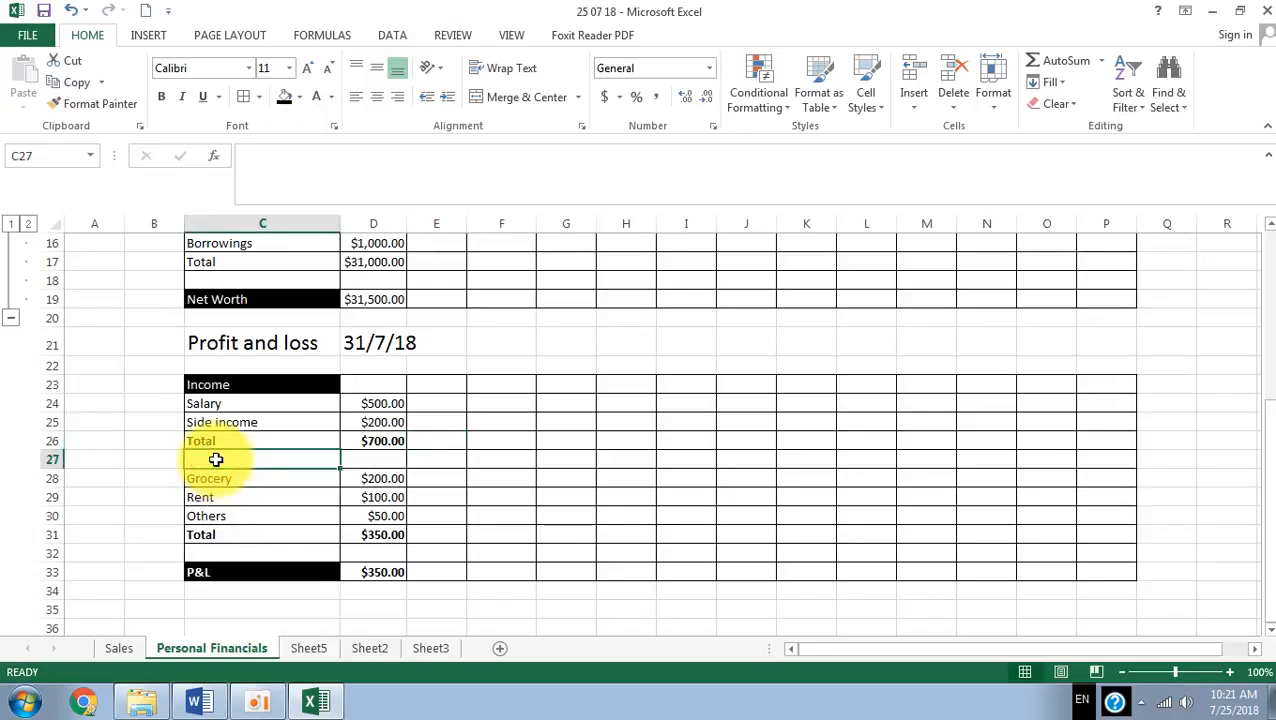
type("Expens")
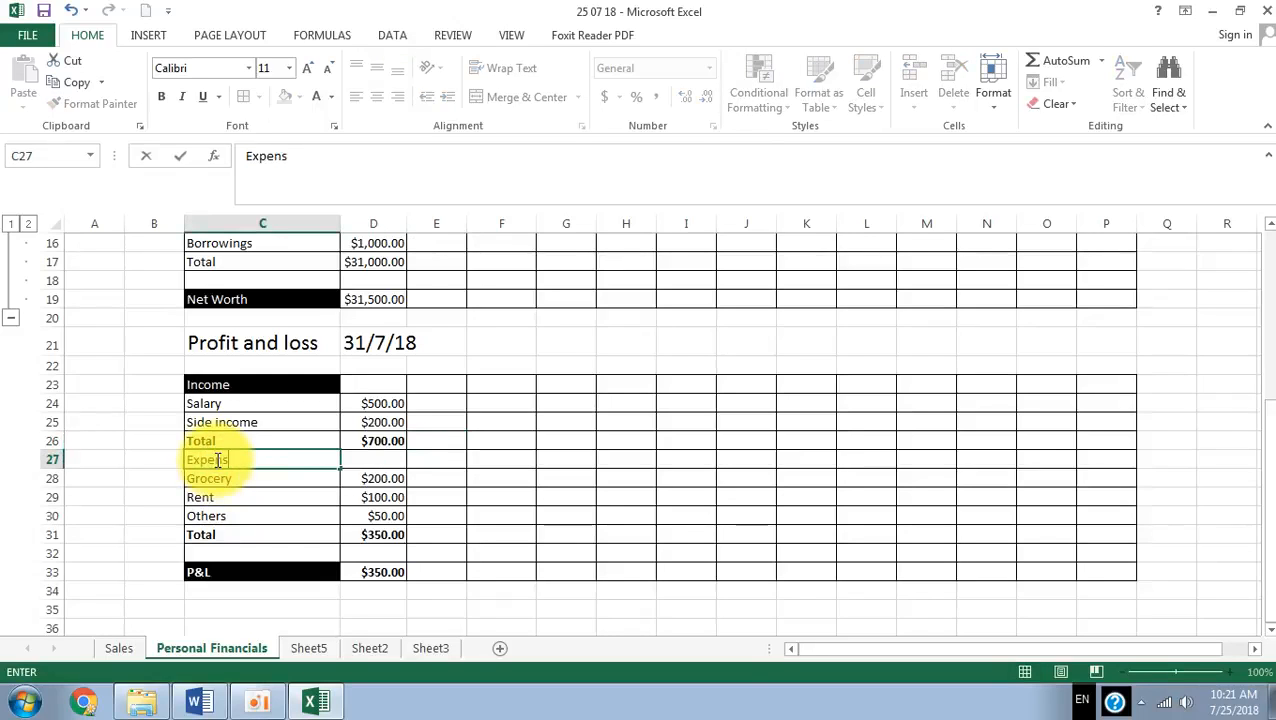
type("es")
left_click(328, 518)
left_click(242, 459)
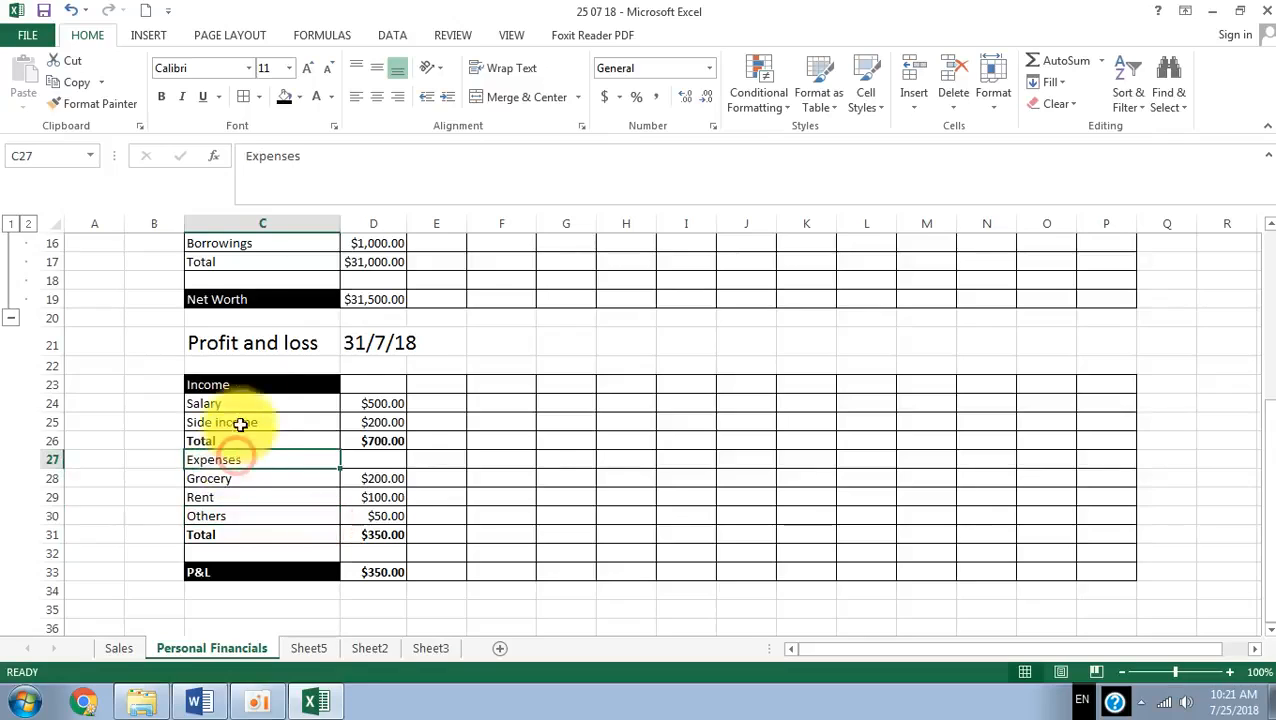
left_click(284, 97)
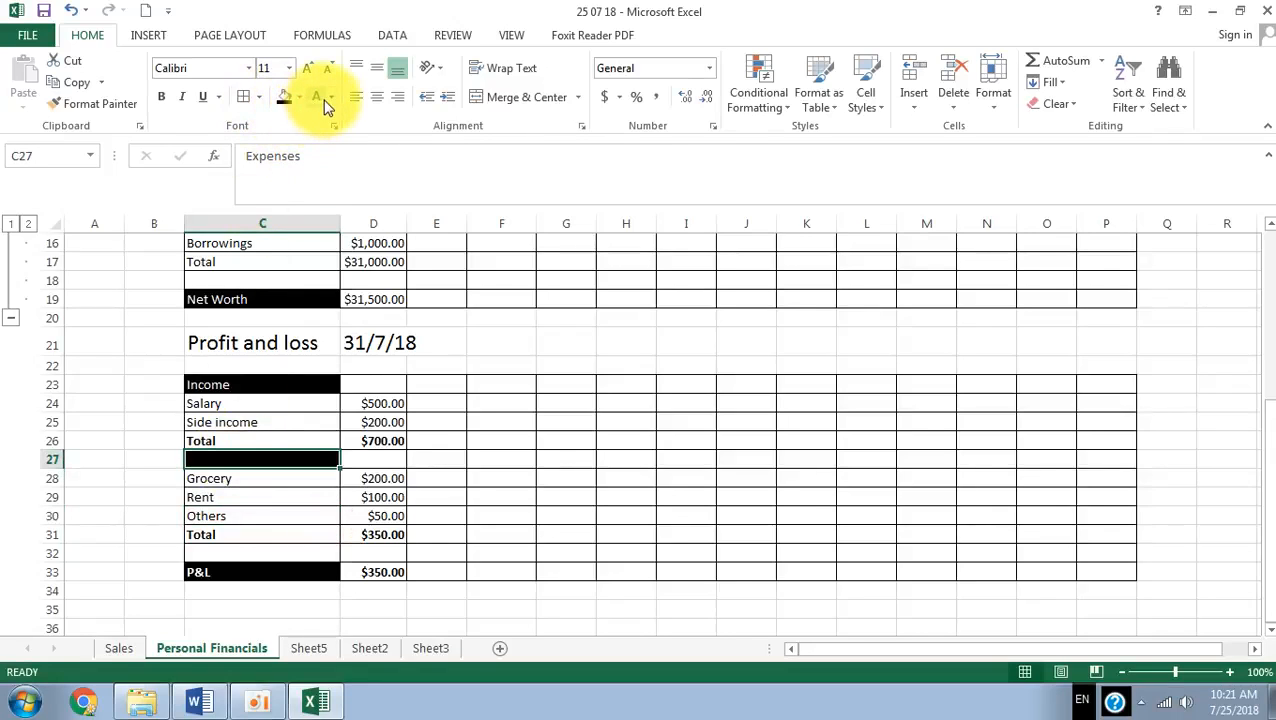
left_click(320, 413)
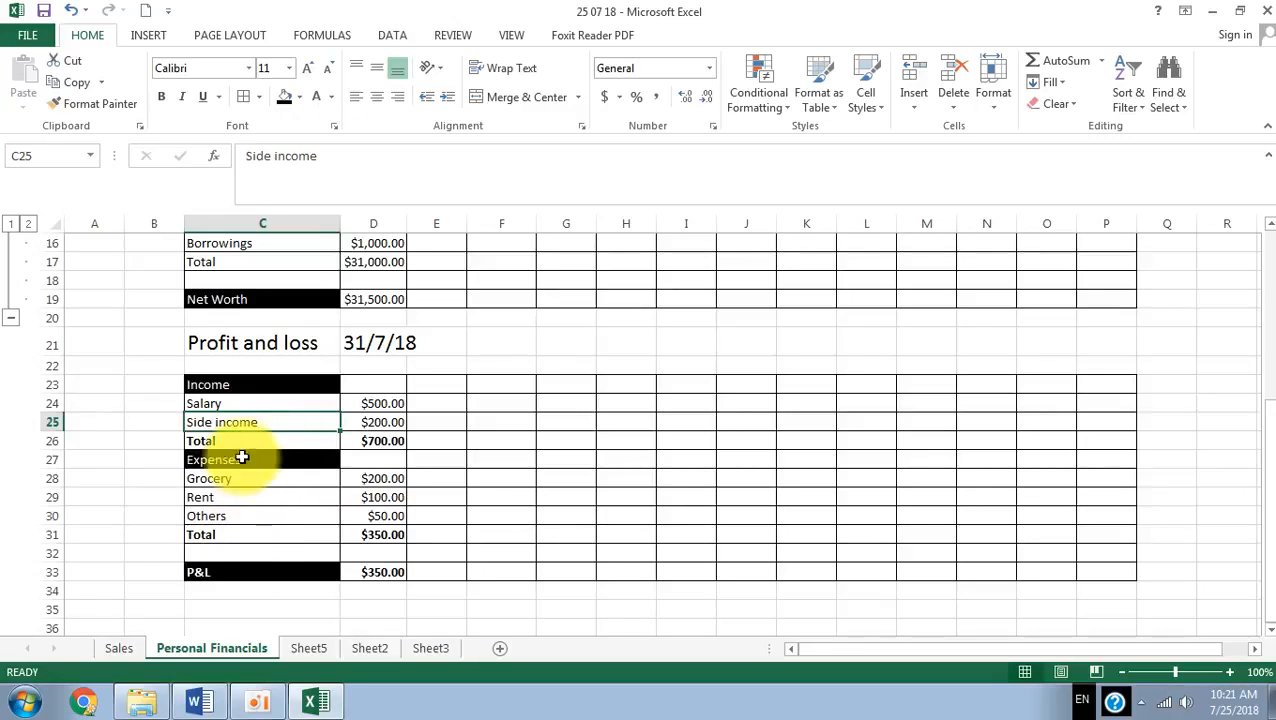
- Check the formulas behind the income total, expenses total and P&L amount, and review both the balance sheet and profit and loss tables
left_click(372, 441)
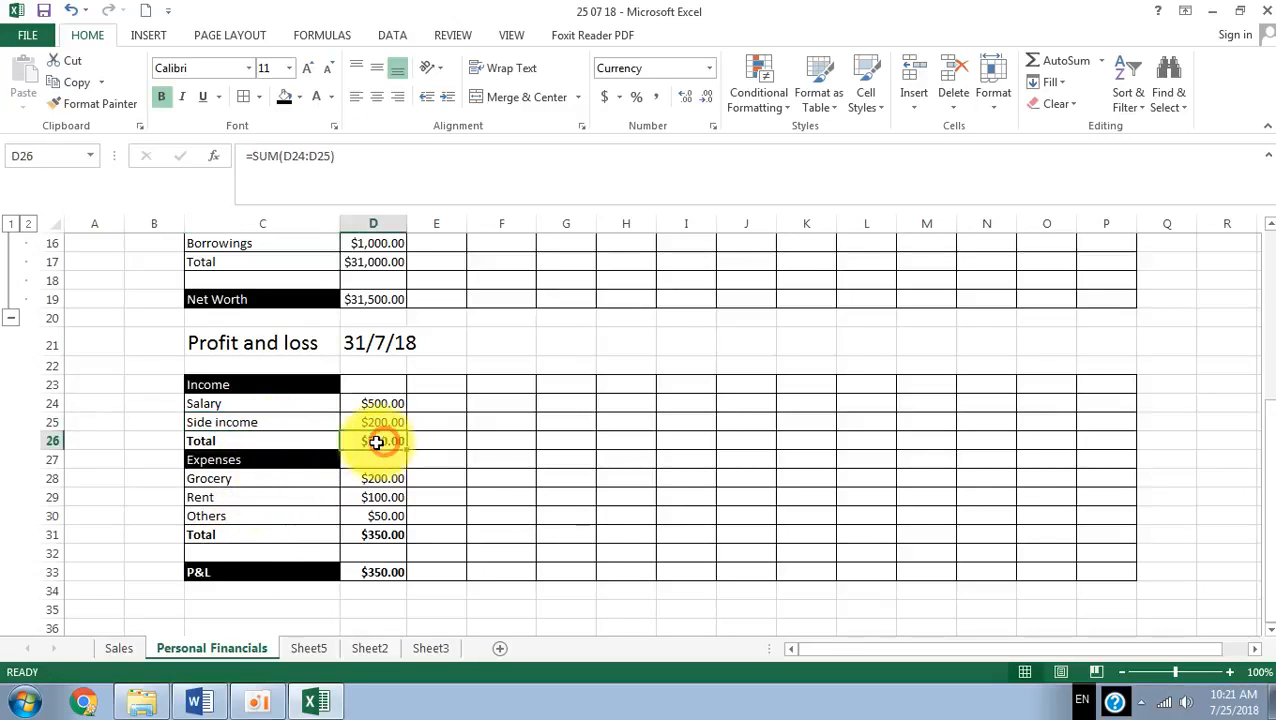
left_click(362, 534)
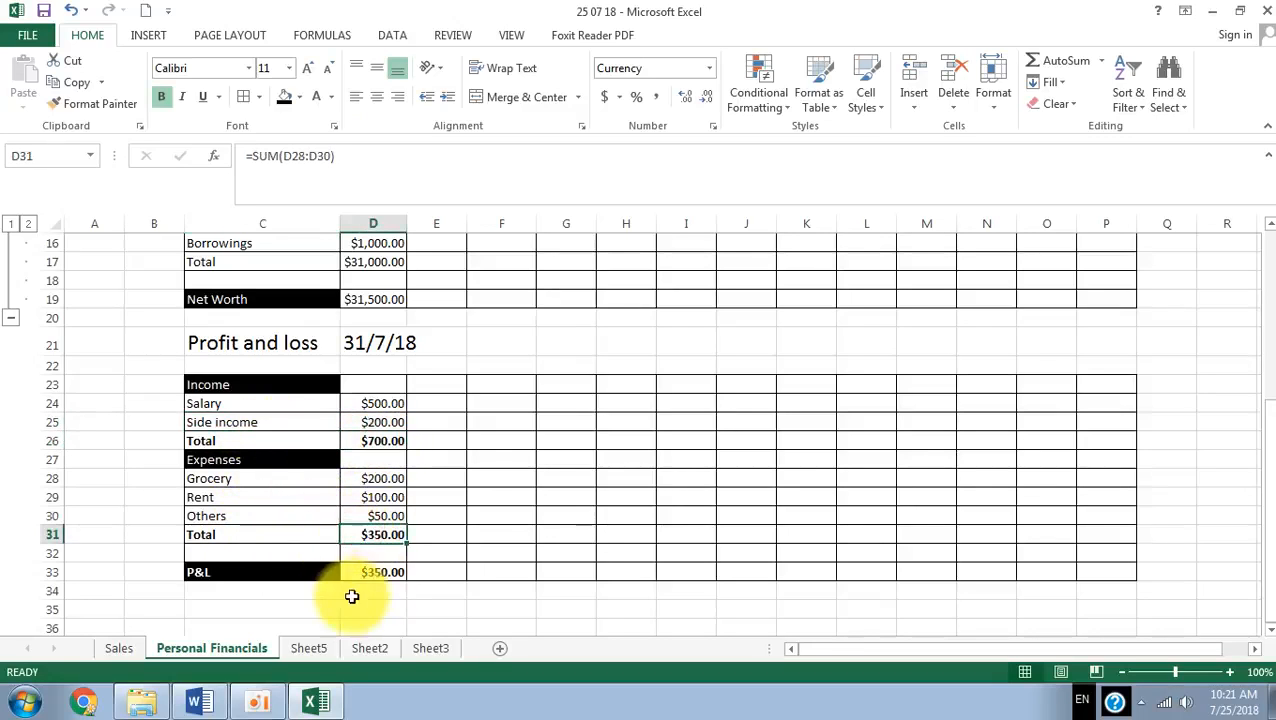
left_click(370, 573)
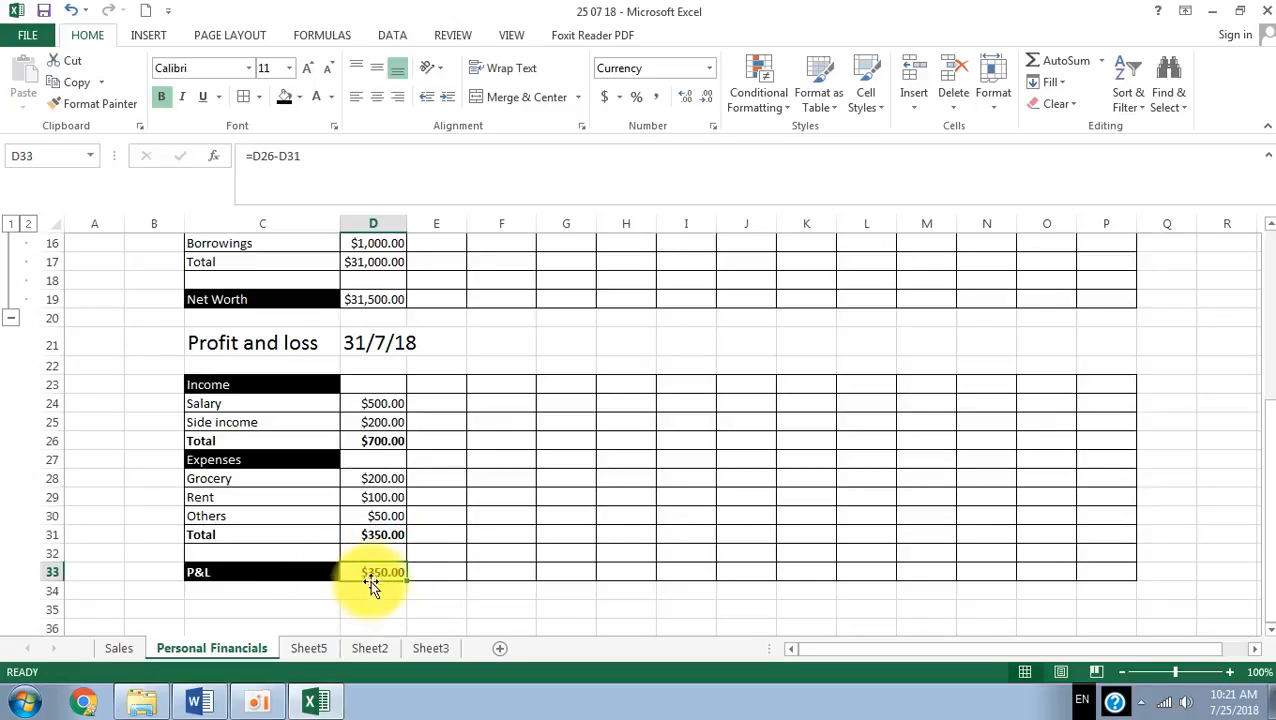
scroll(395, 606, "up", 5)
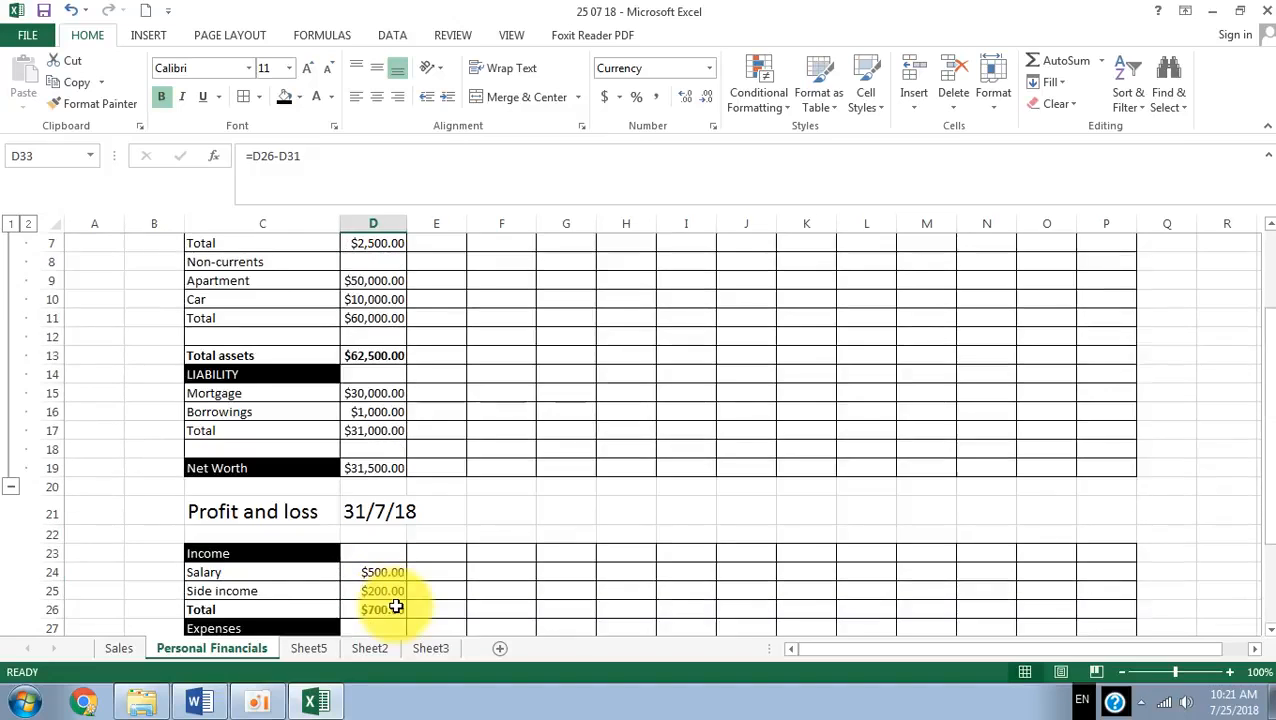
scroll(396, 590, "down", 2)
scroll(396, 584, "down", 3)
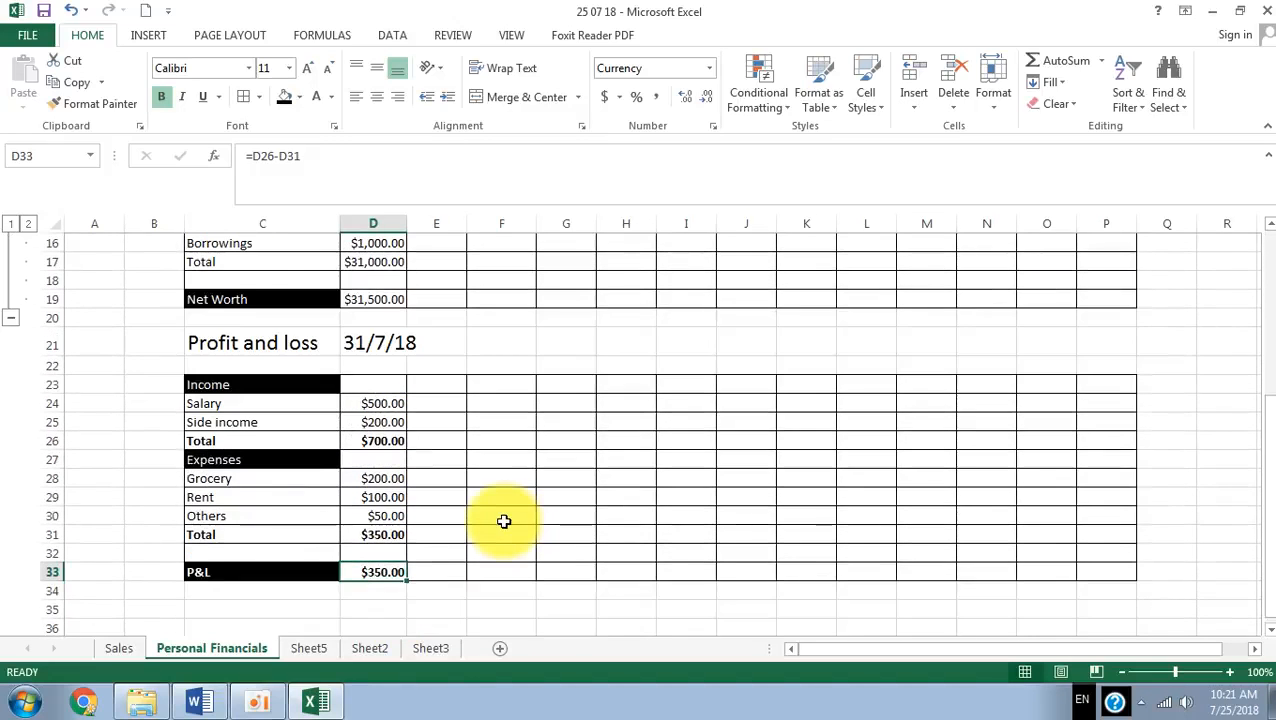
scroll(508, 516, "up", 5)
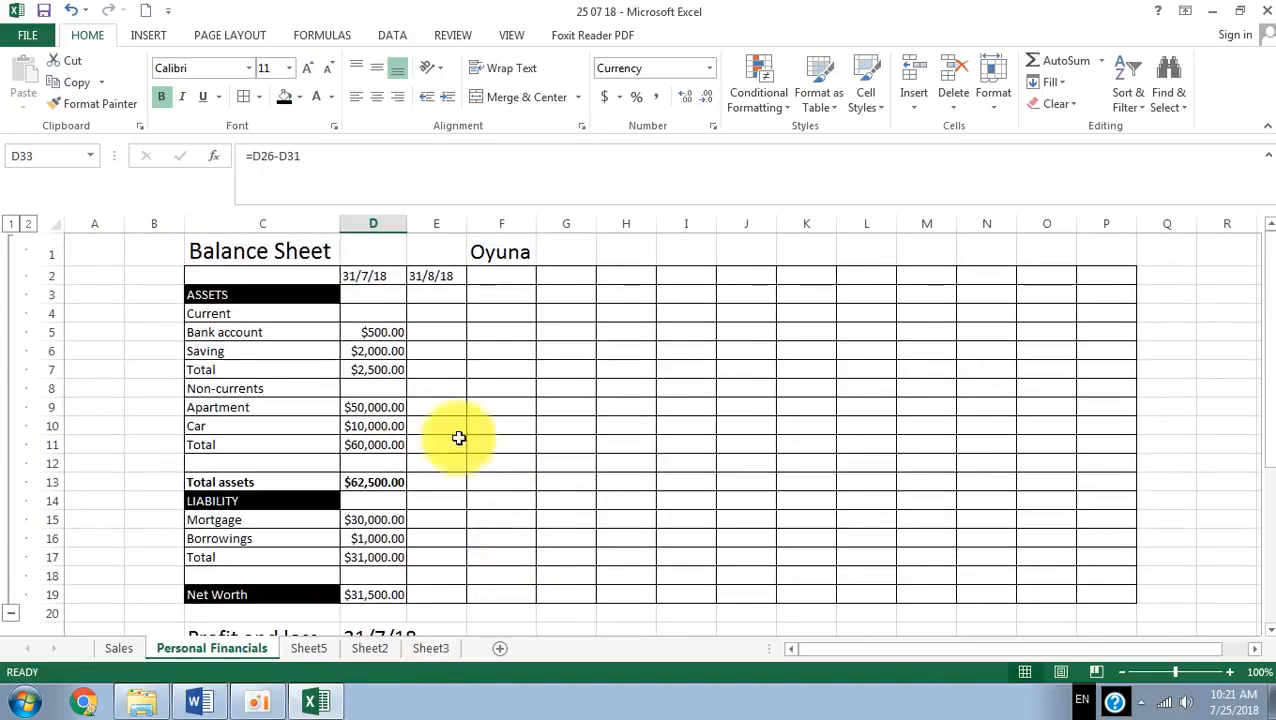
scroll(649, 550, "down", 6)
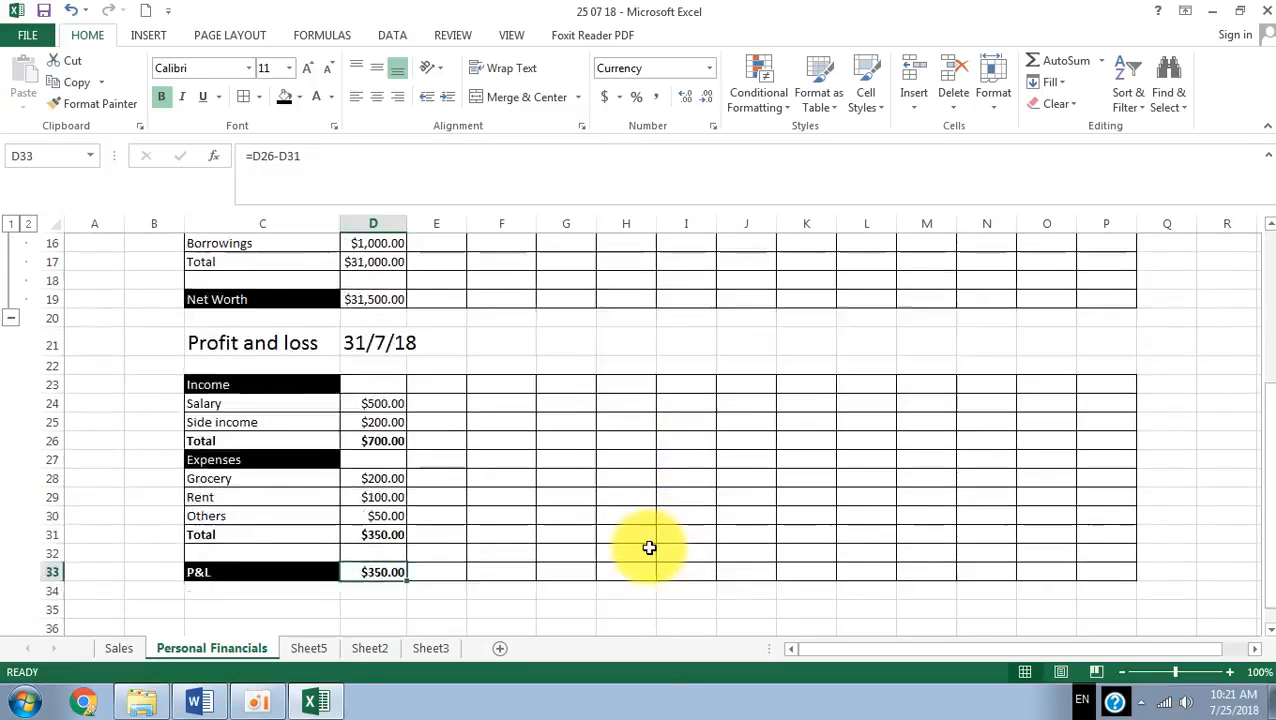
scroll(649, 547, "up", 2)
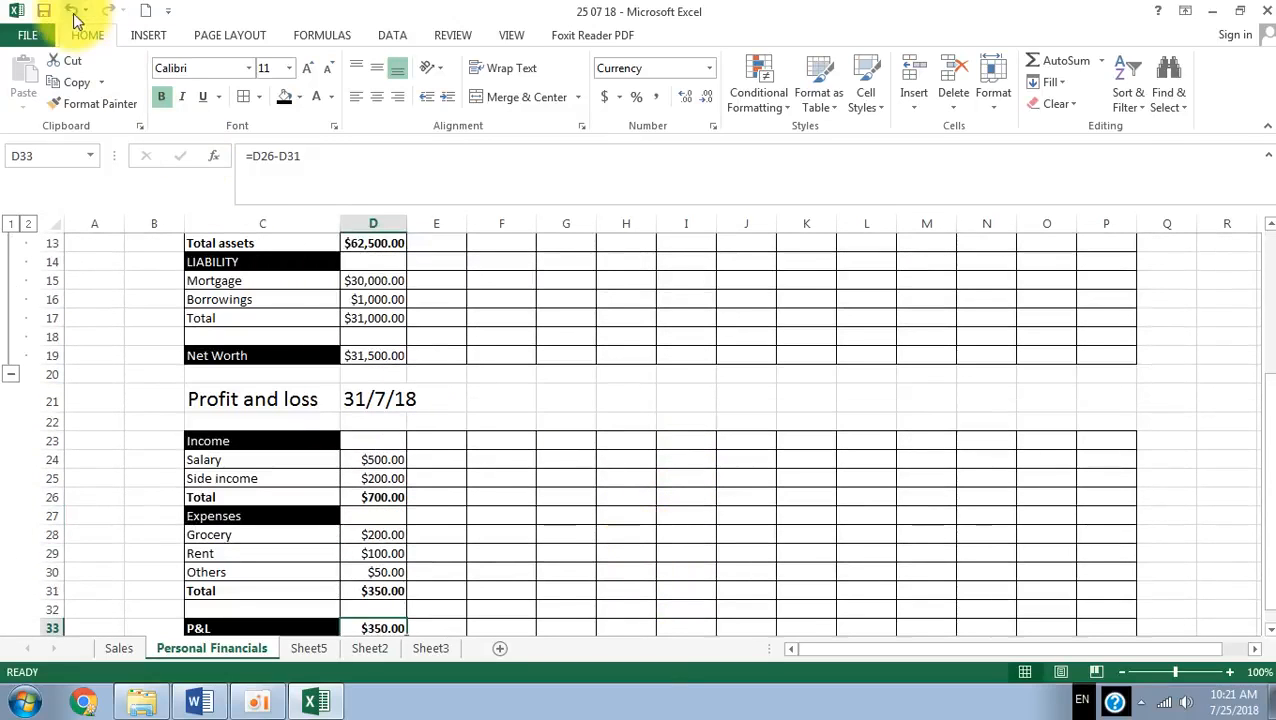
left_click(255, 707)
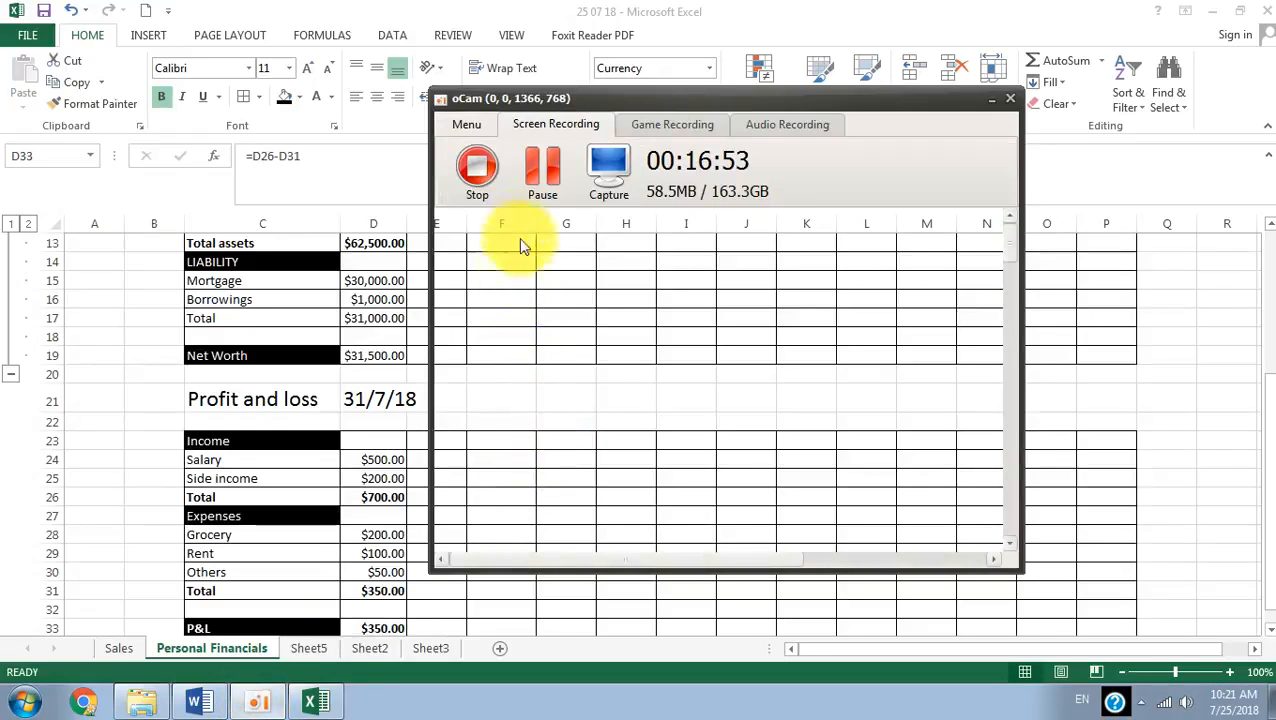